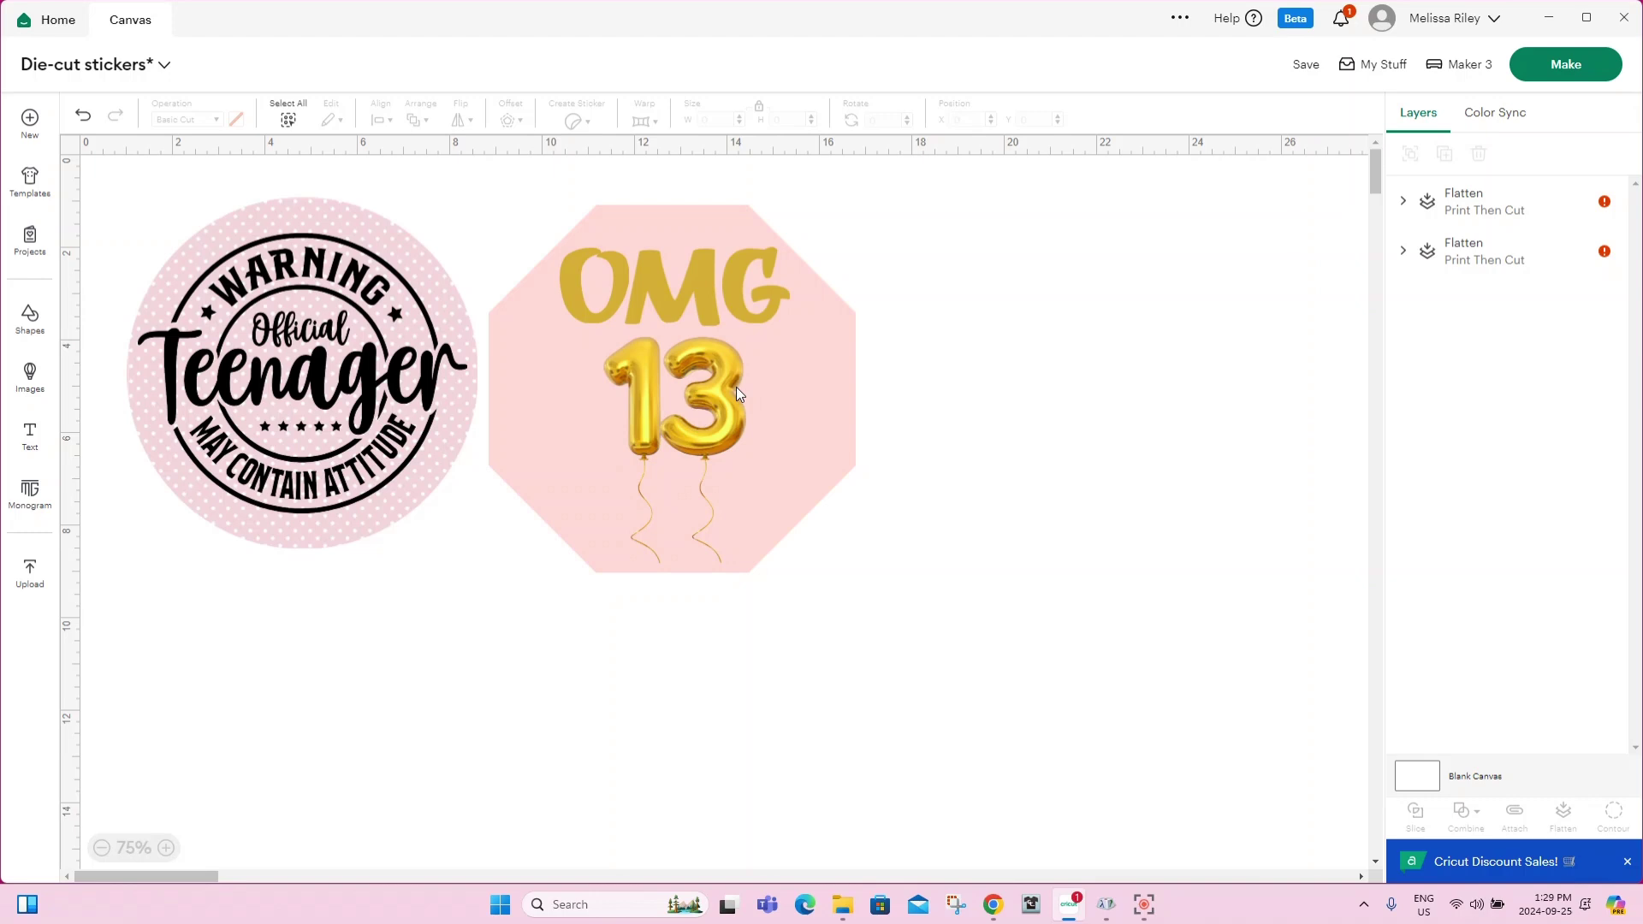
Add a circle shape about 6.41 in wide in the empty canvas area beside the OMG 13 octagon.
{"action": "left_click", "coordinate": [30, 320]}
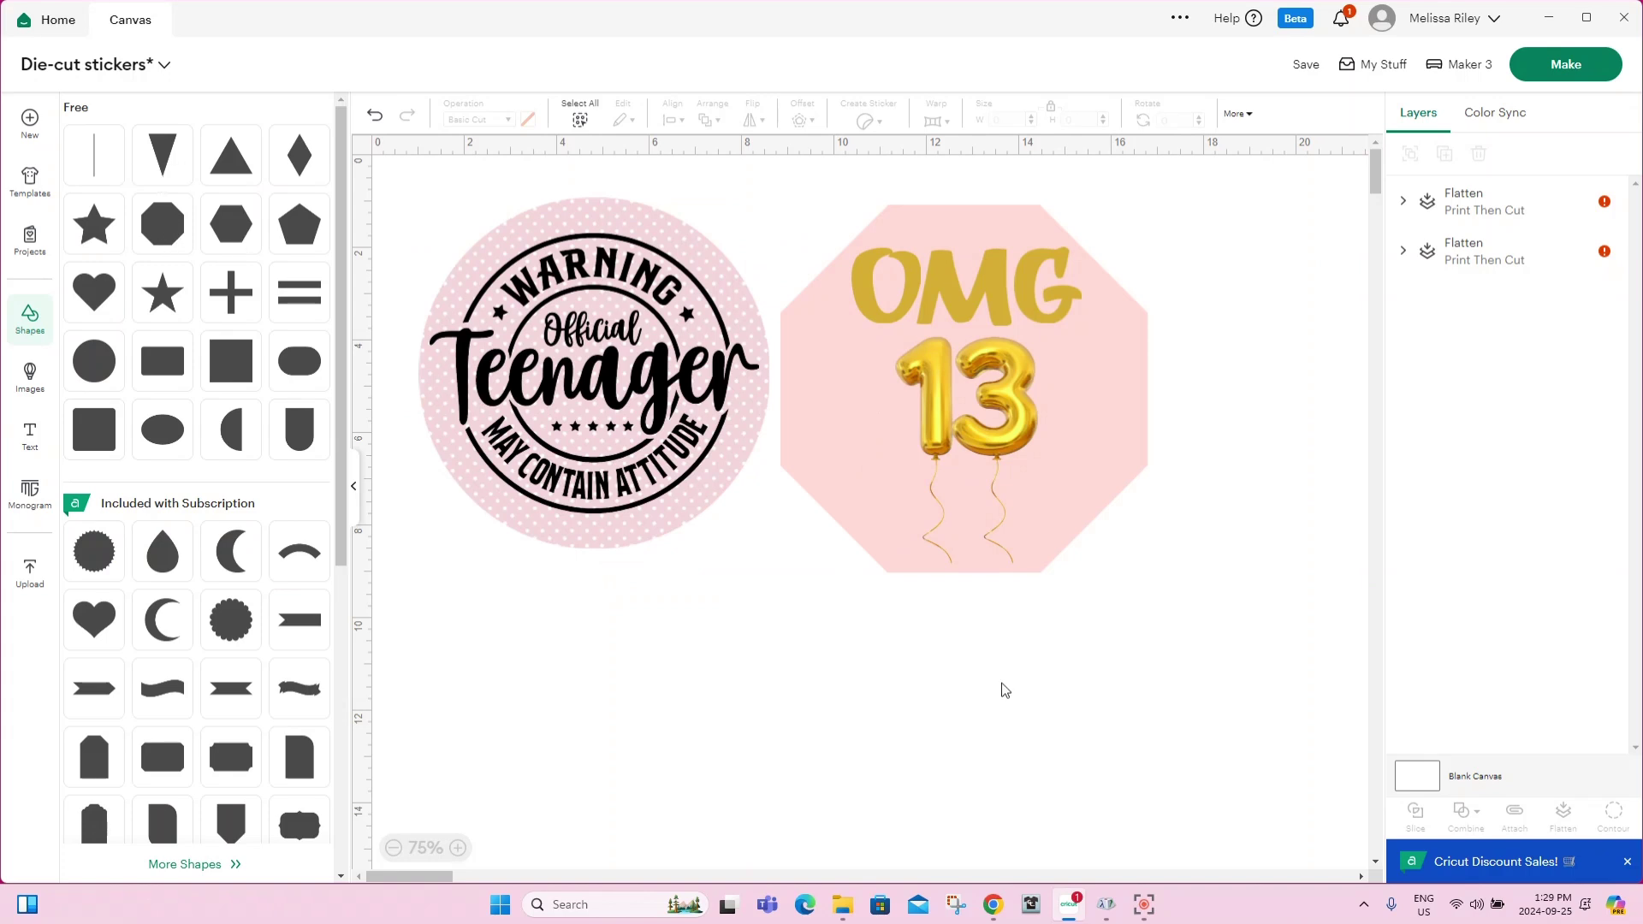
{"action": "left_click", "coordinate": [34, 332]}
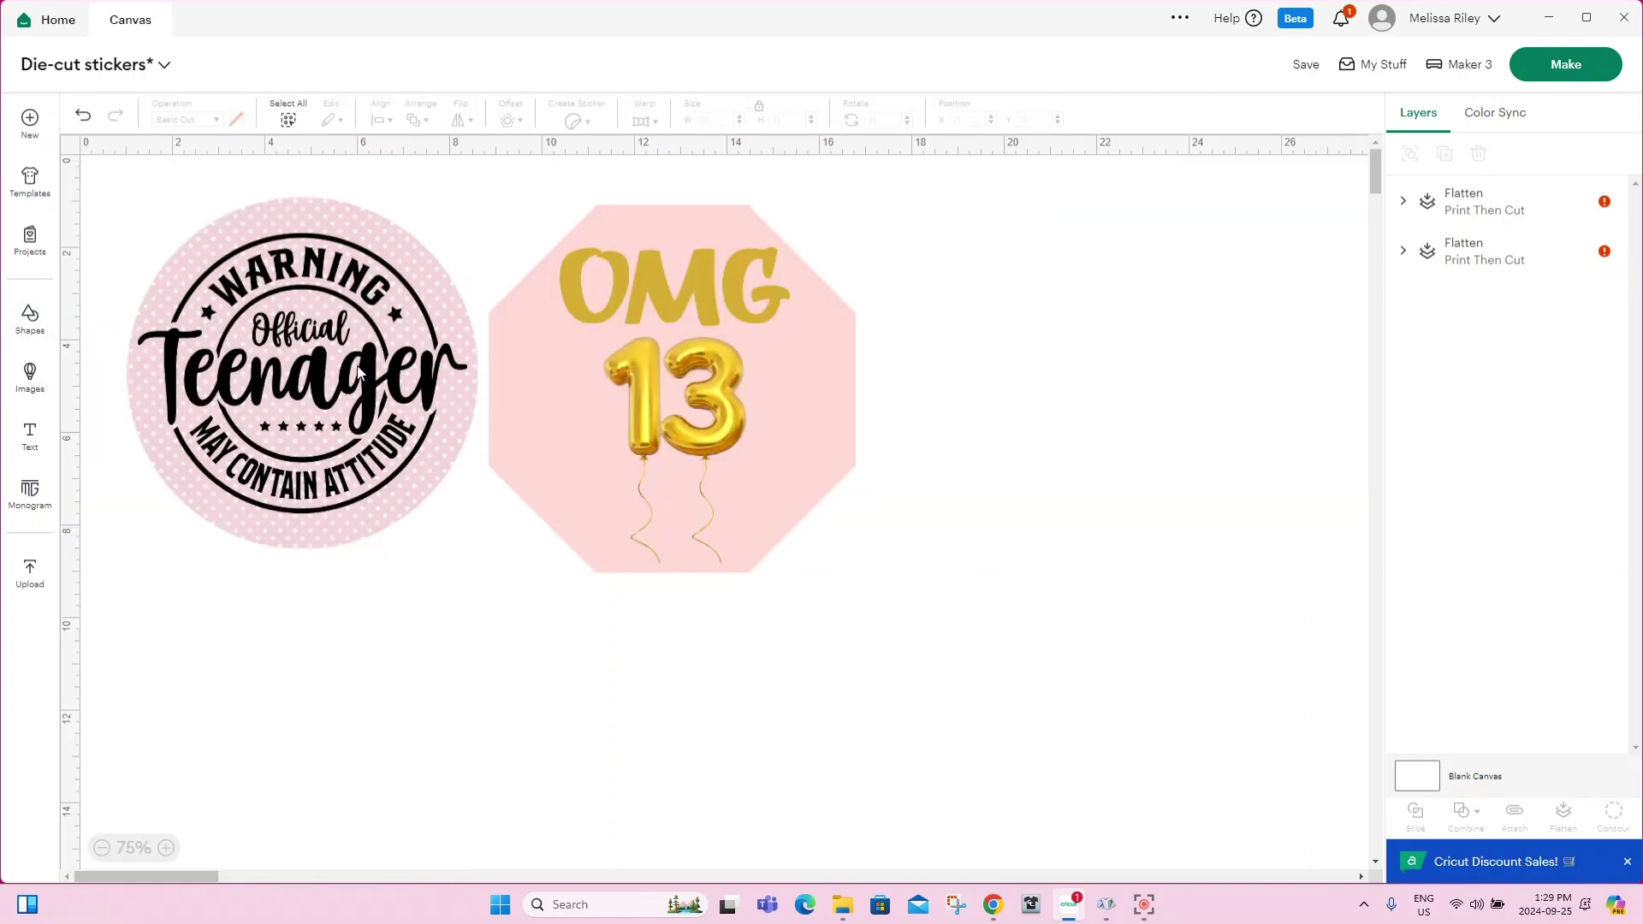
{"action": "left_click", "coordinate": [30, 317]}
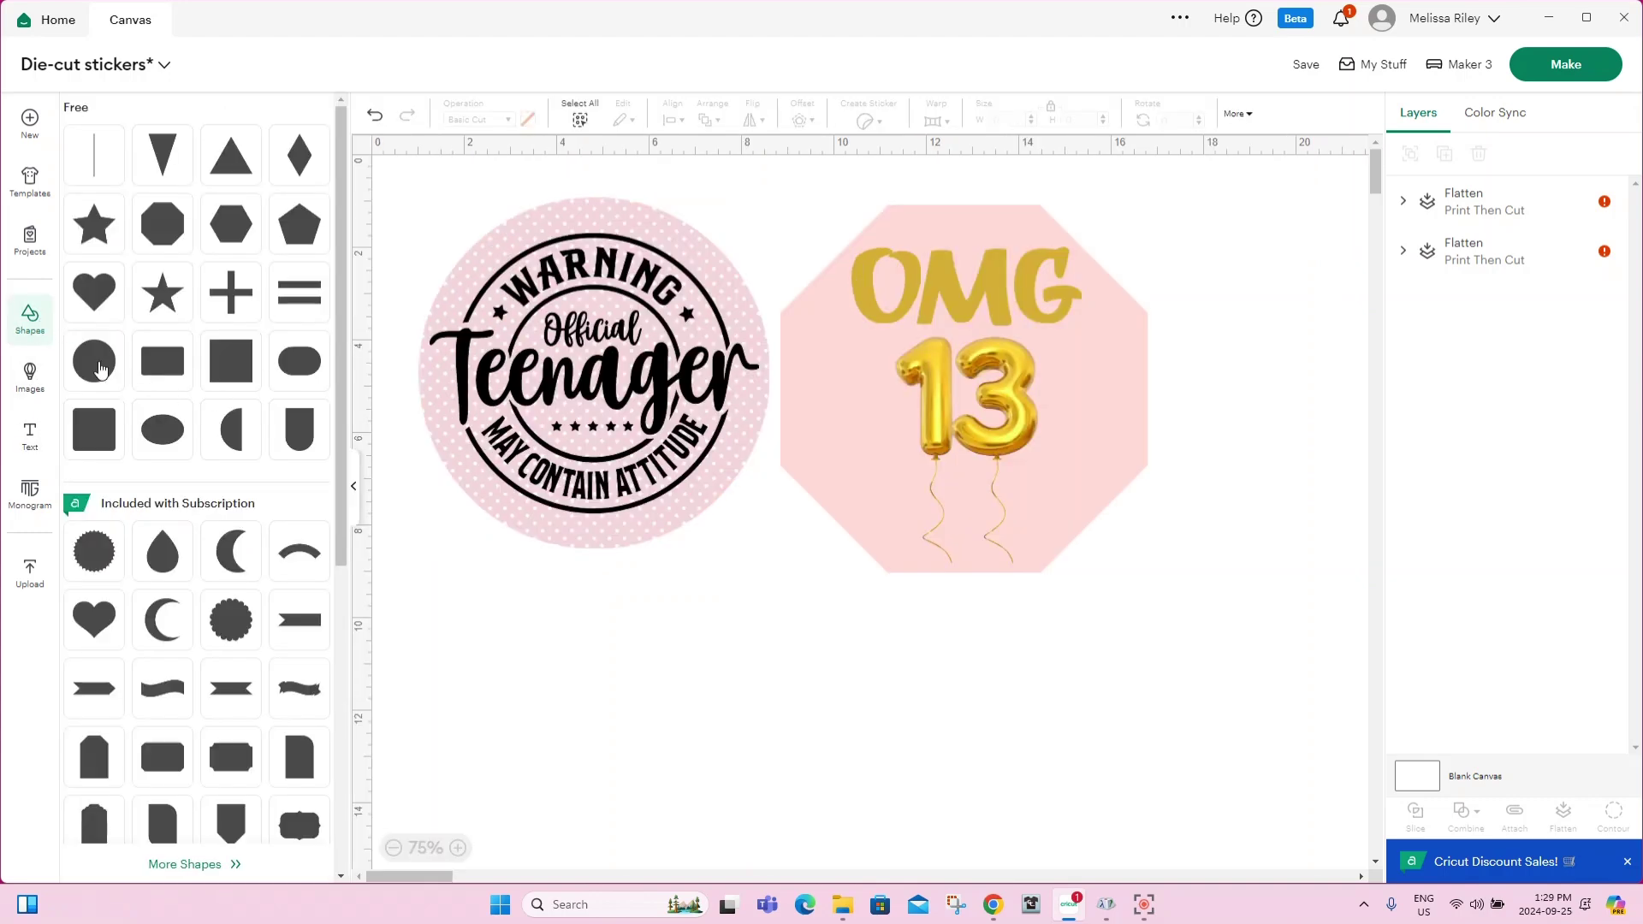
{"action": "left_click", "coordinate": [101, 368]}
{"action": "left_click", "coordinate": [30, 329]}
{"action": "left_click_drag", "start_coordinate": [191, 289], "coordinate": [1234, 561]}
{"action": "key", "text": "ctrl+z"}
Set the circle's operation to Print Then Cut and its print type to Pattern.
{"action": "left_click", "coordinate": [217, 121]}
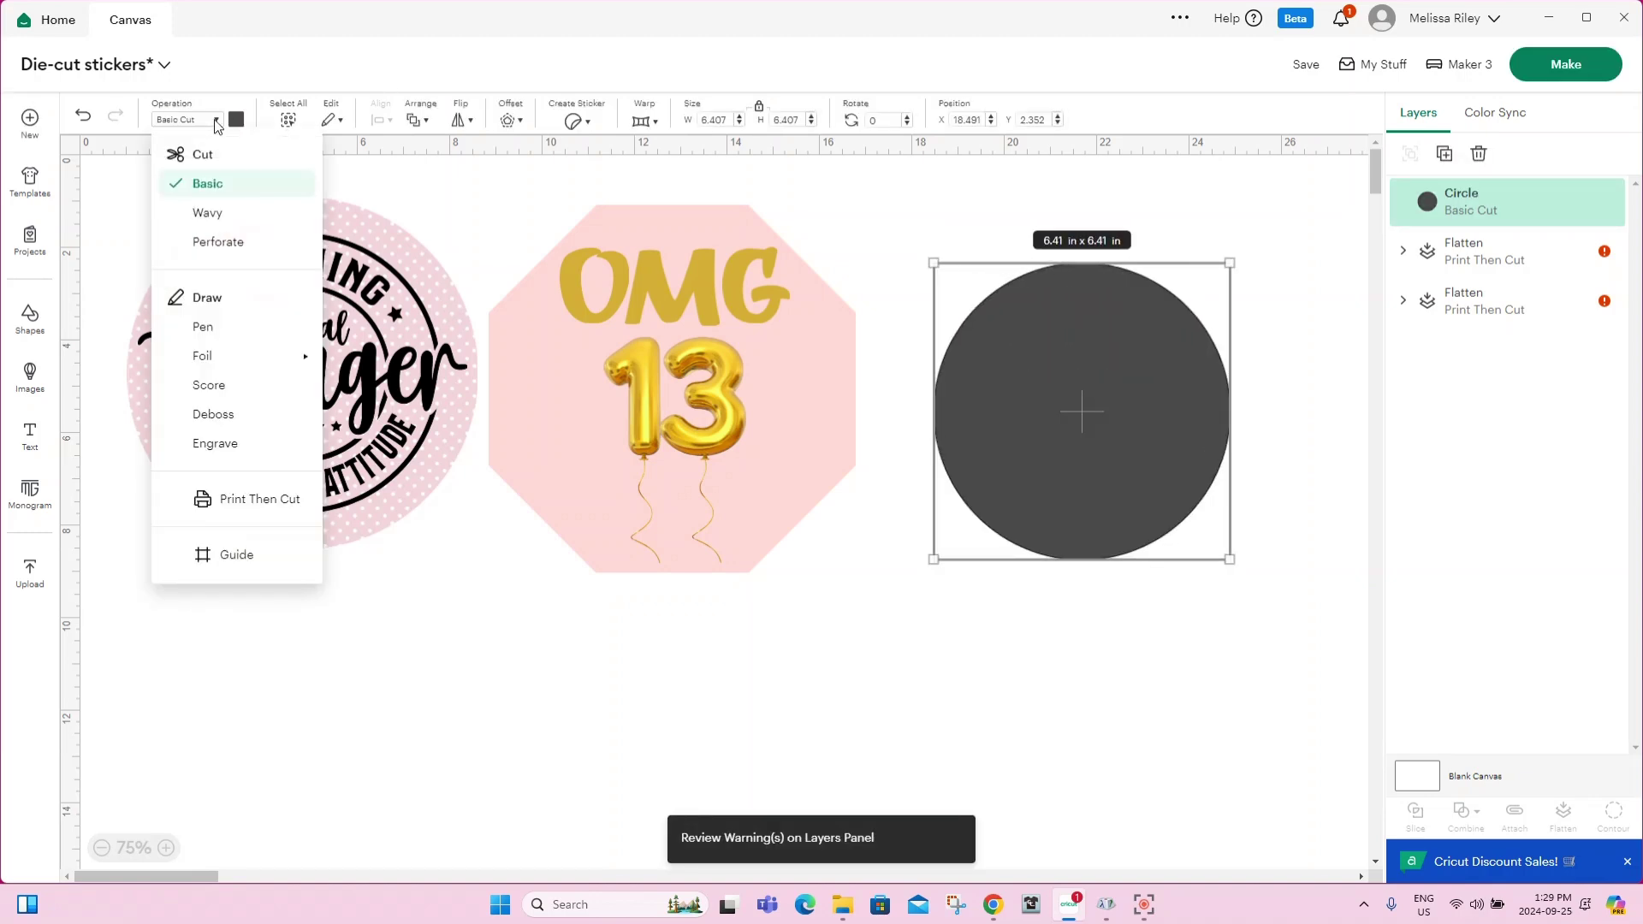
{"action": "left_click", "coordinate": [236, 498]}
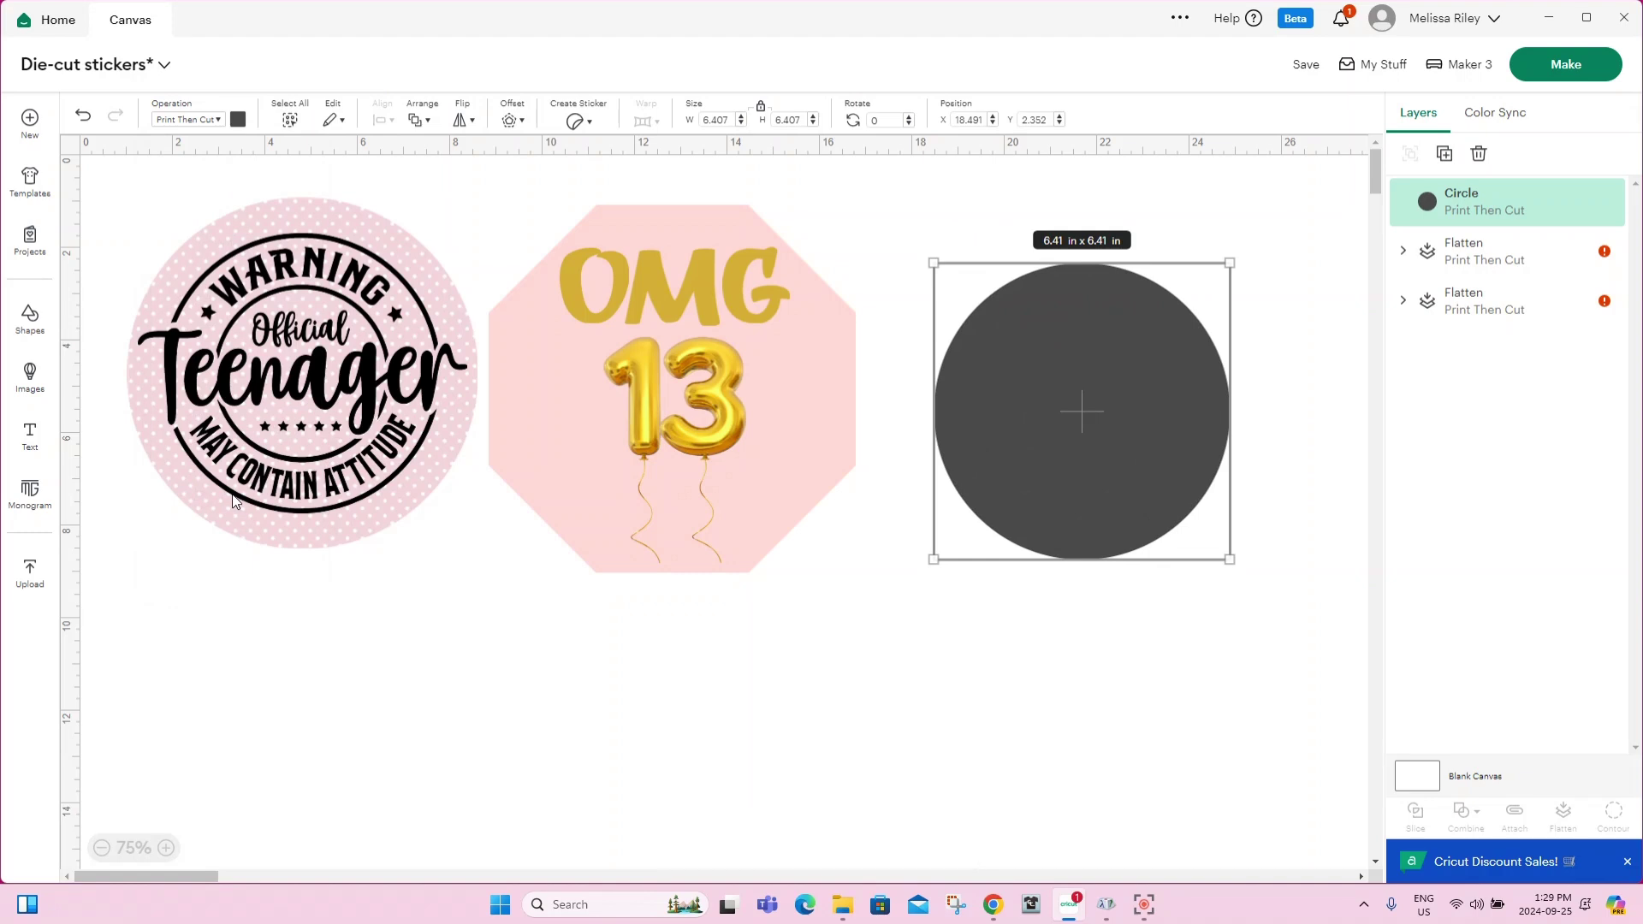
{"action": "left_click", "coordinate": [238, 120]}
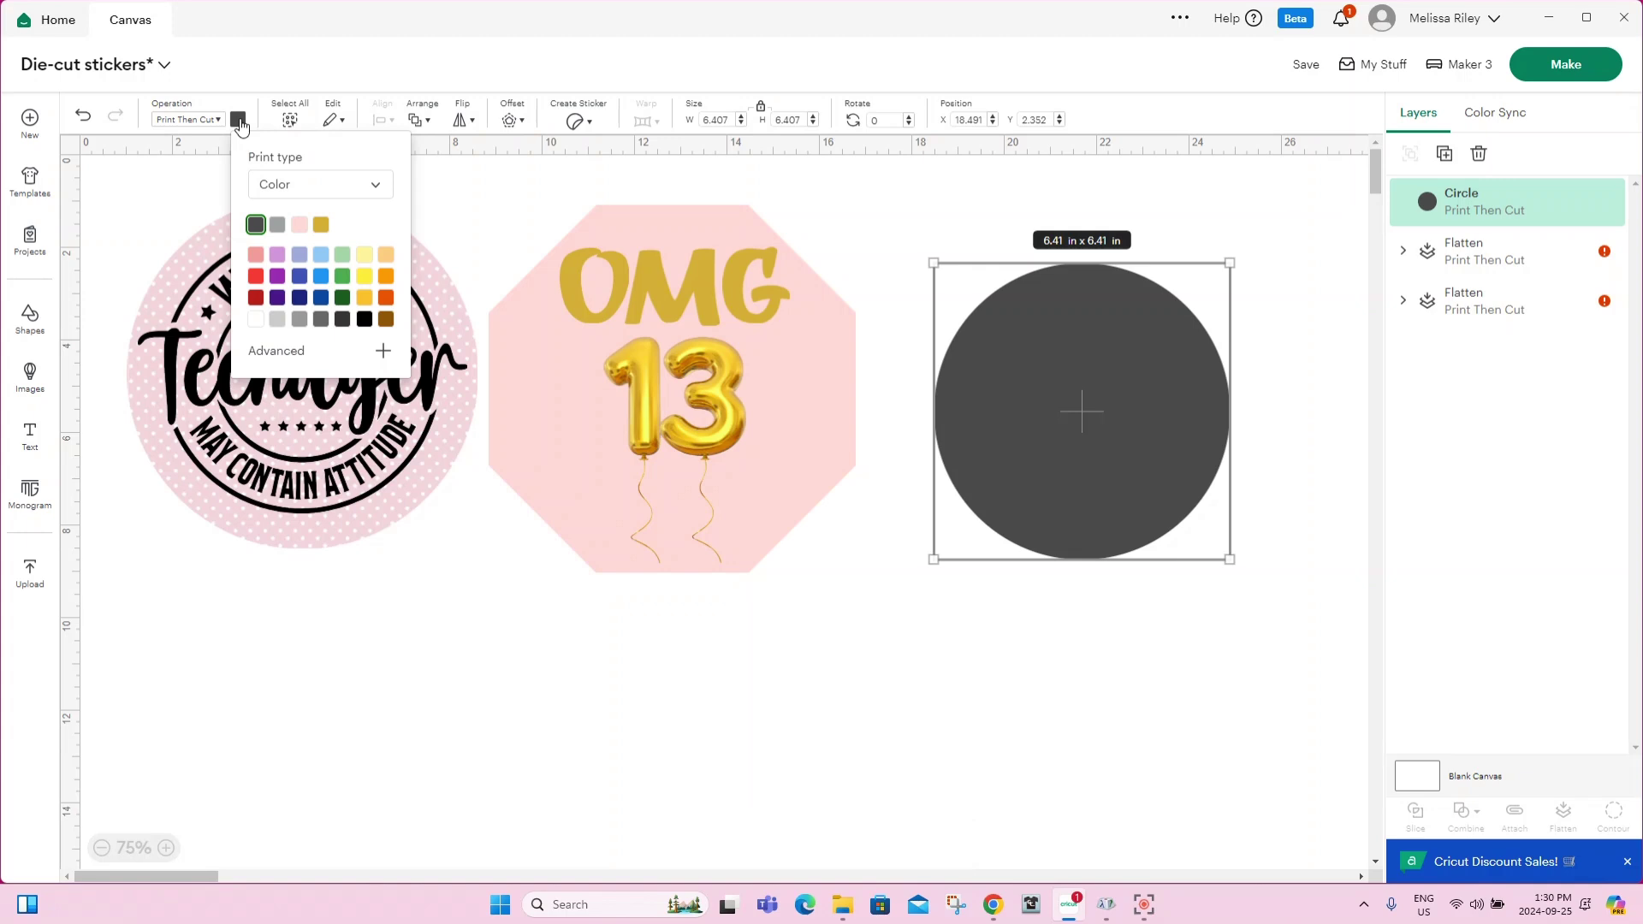
{"action": "left_click", "coordinate": [381, 187]}
{"action": "left_click", "coordinate": [311, 261]}
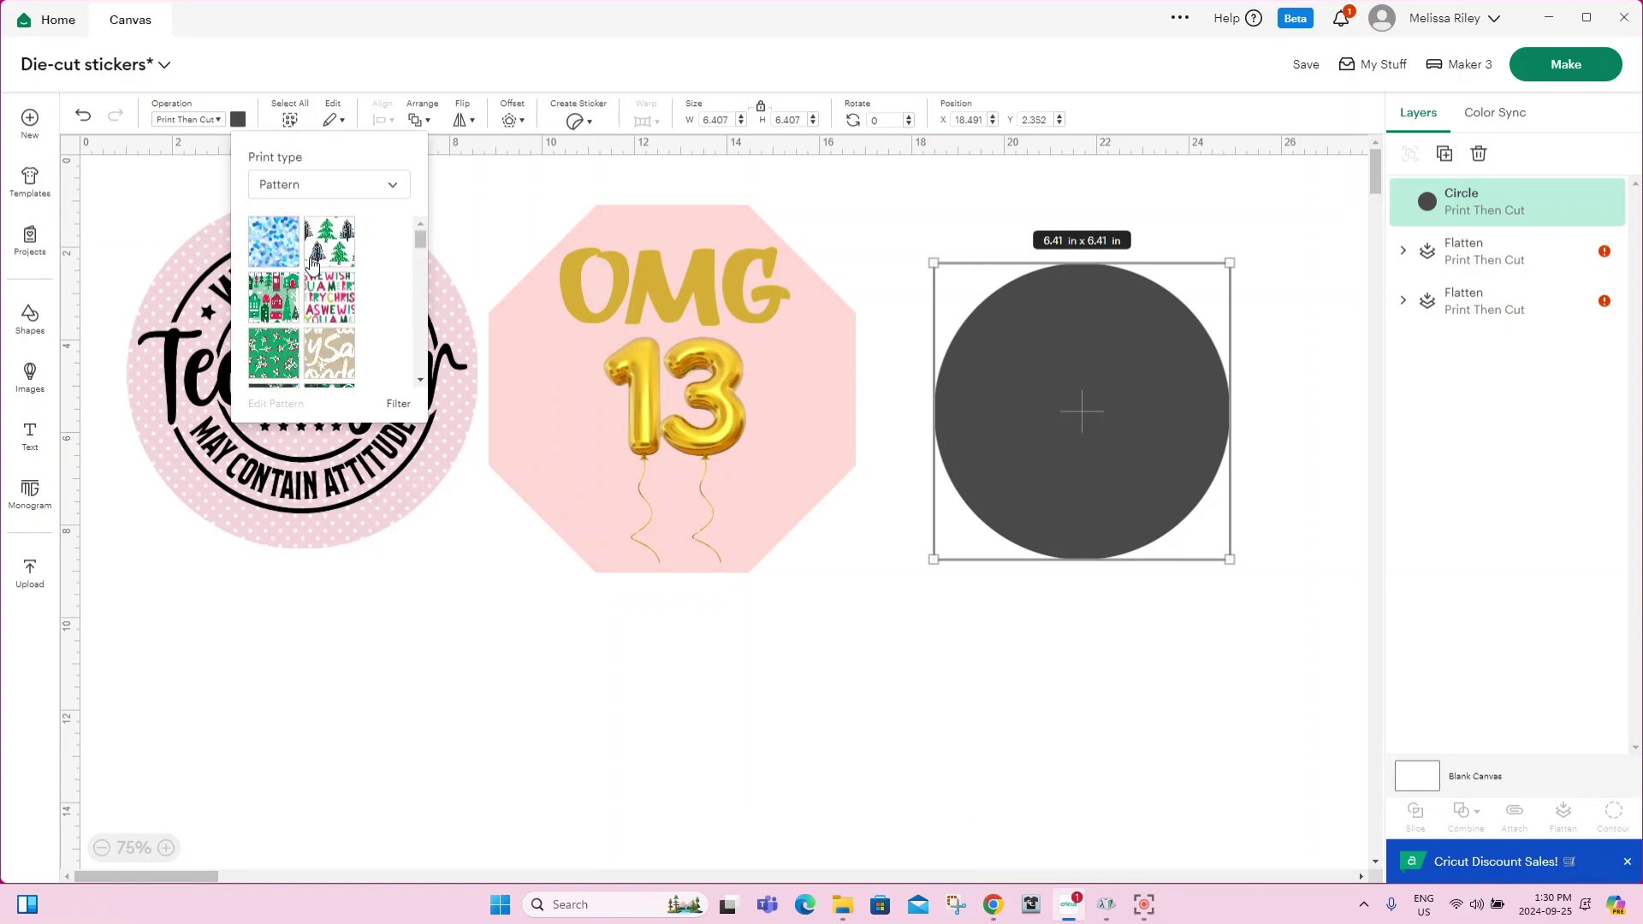
Filter the patterns by pink and fill the circle with the light pink pattern with small white dots.
{"action": "left_click", "coordinate": [397, 406]}
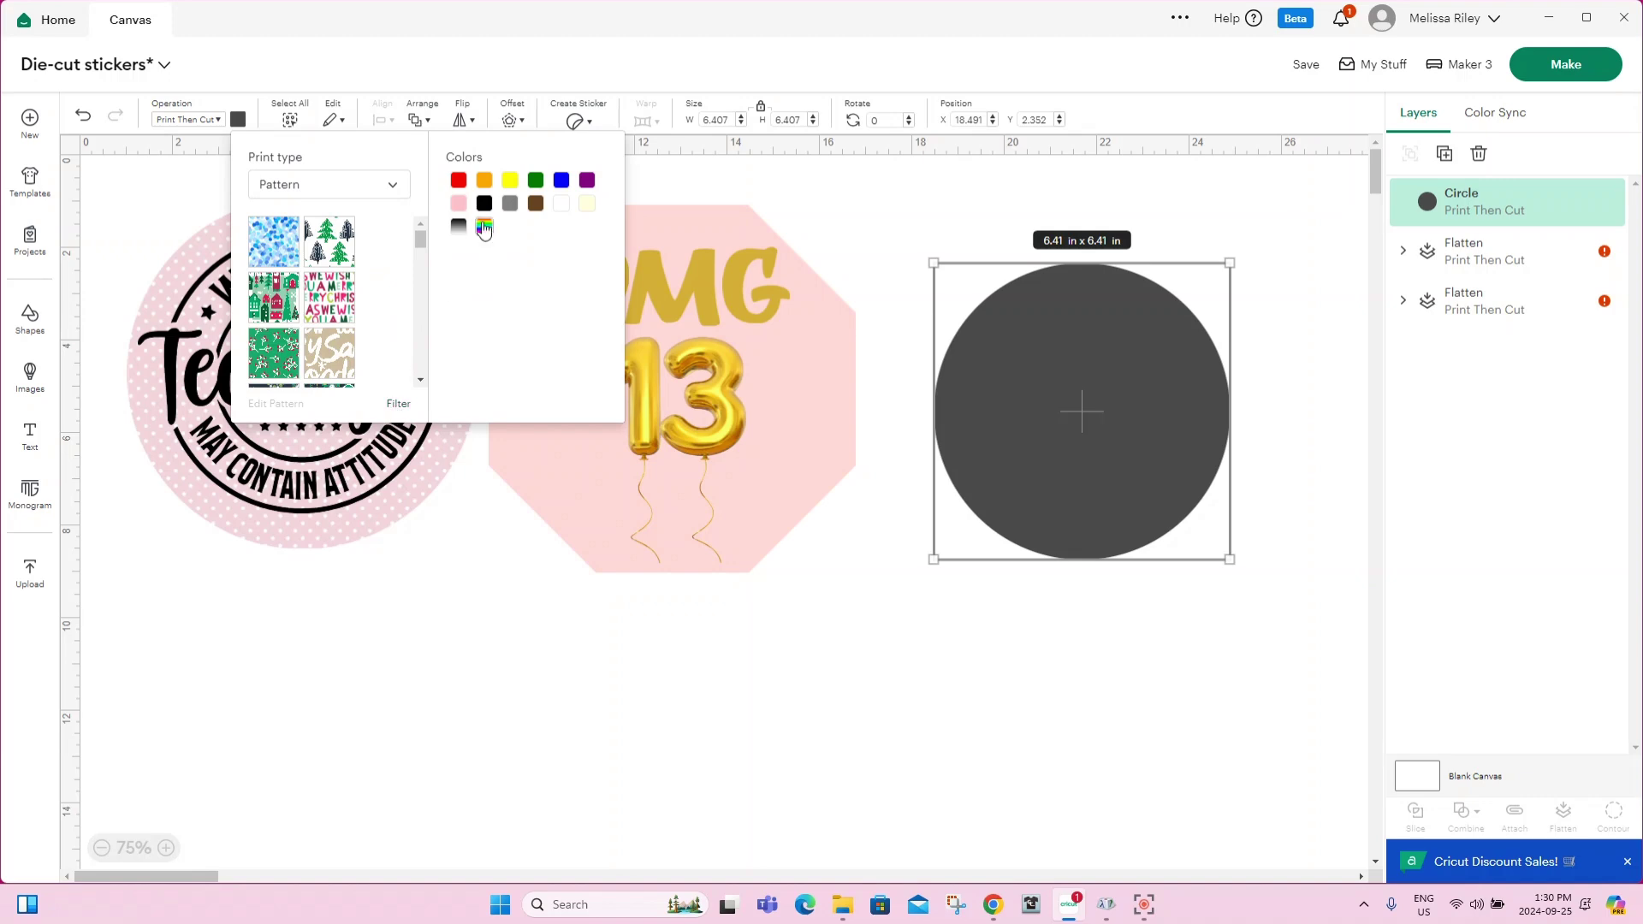
{"action": "left_click", "coordinate": [459, 205]}
{"action": "scroll", "coordinate": [331, 325], "scroll_direction": "down", "scroll_amount": 3}
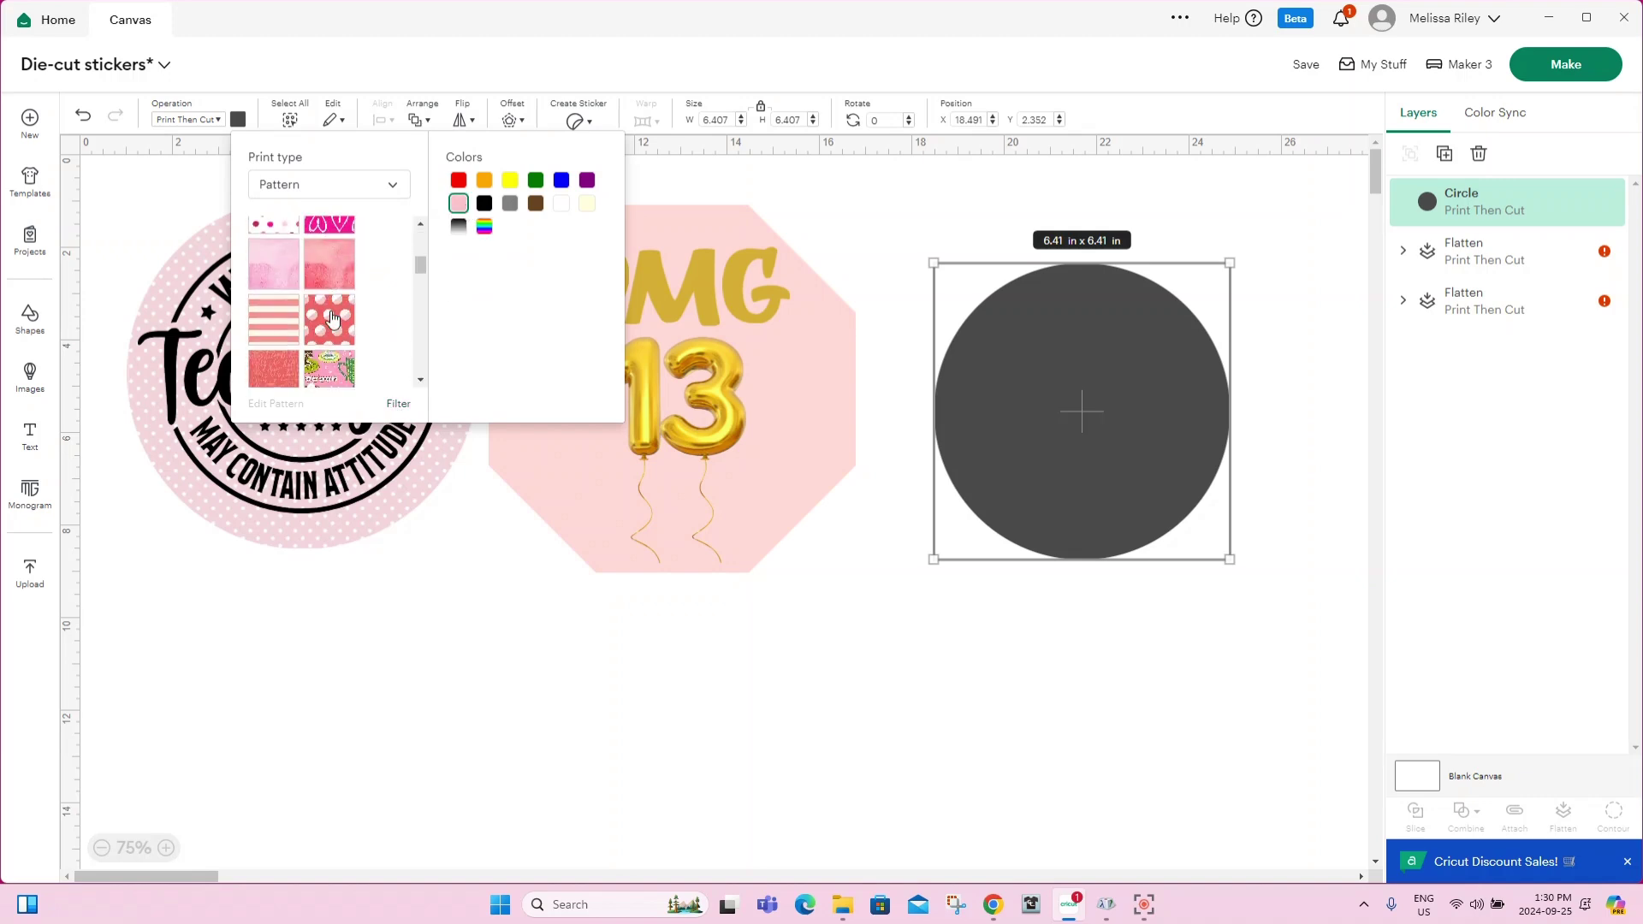
{"action": "scroll", "coordinate": [381, 318], "scroll_direction": "down", "scroll_amount": 5}
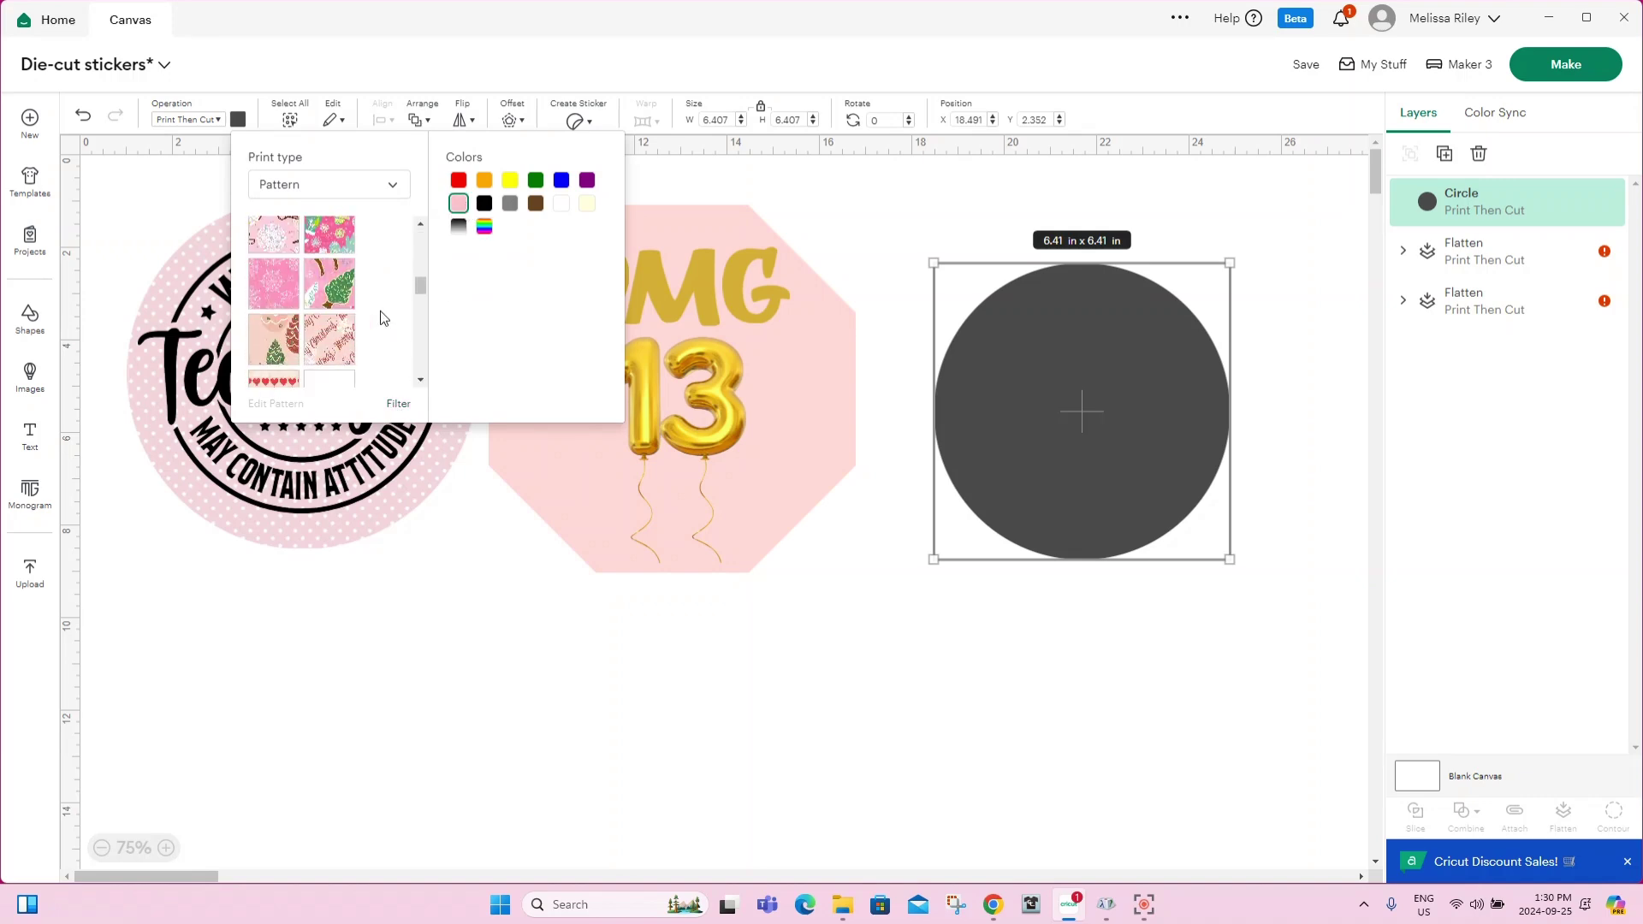
{"action": "left_click", "coordinate": [344, 320]}
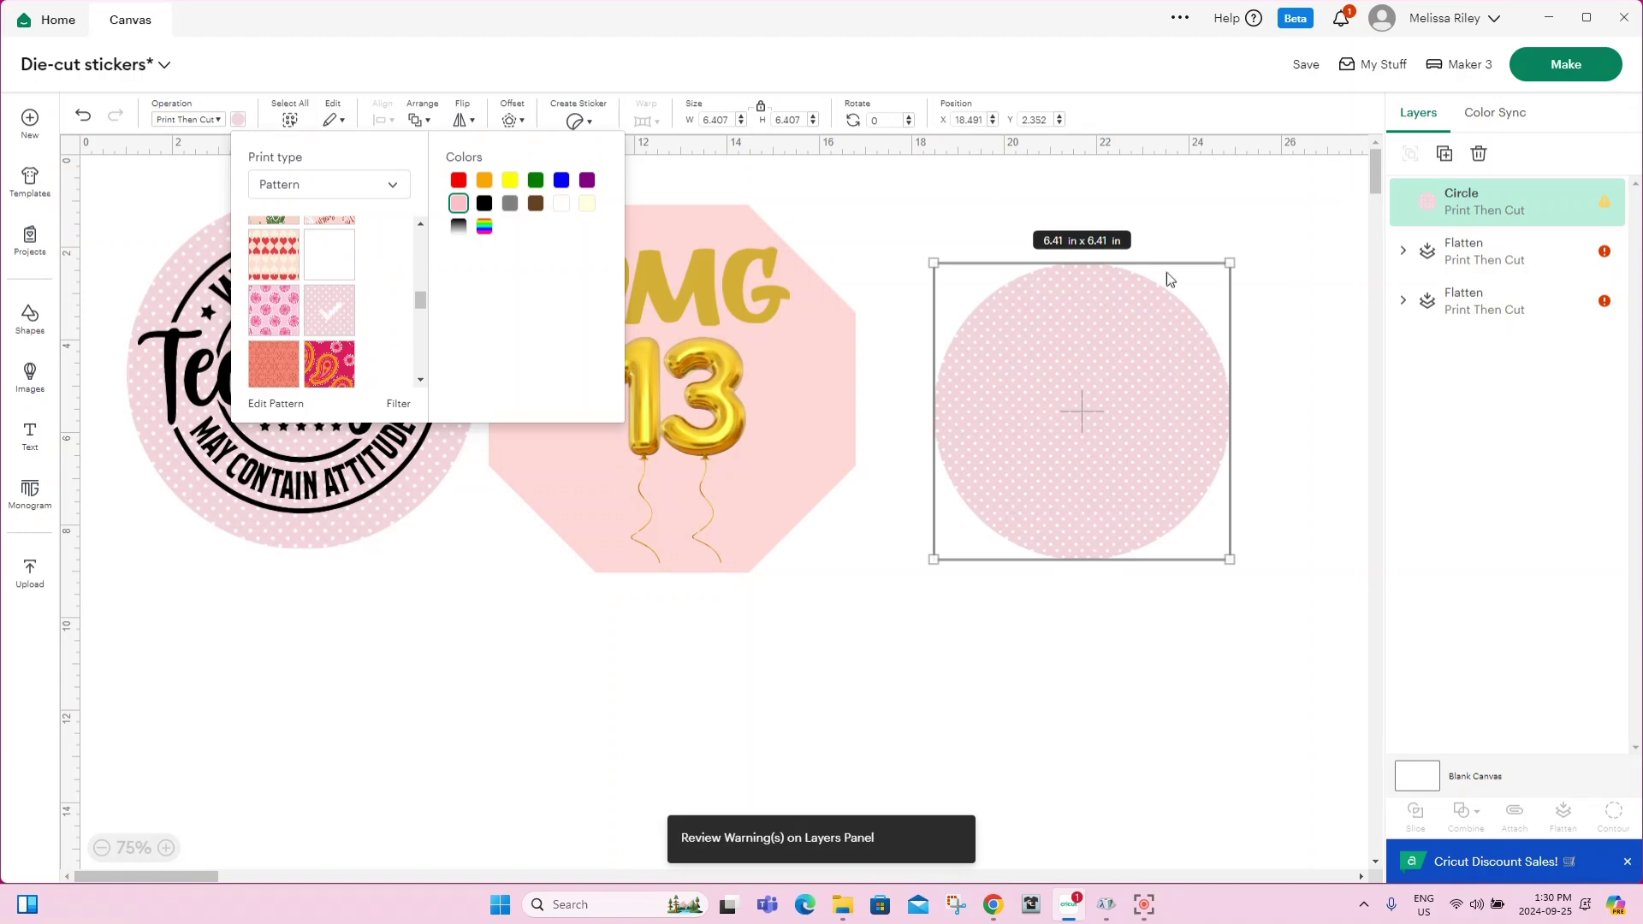
{"action": "left_click", "coordinate": [907, 454]}
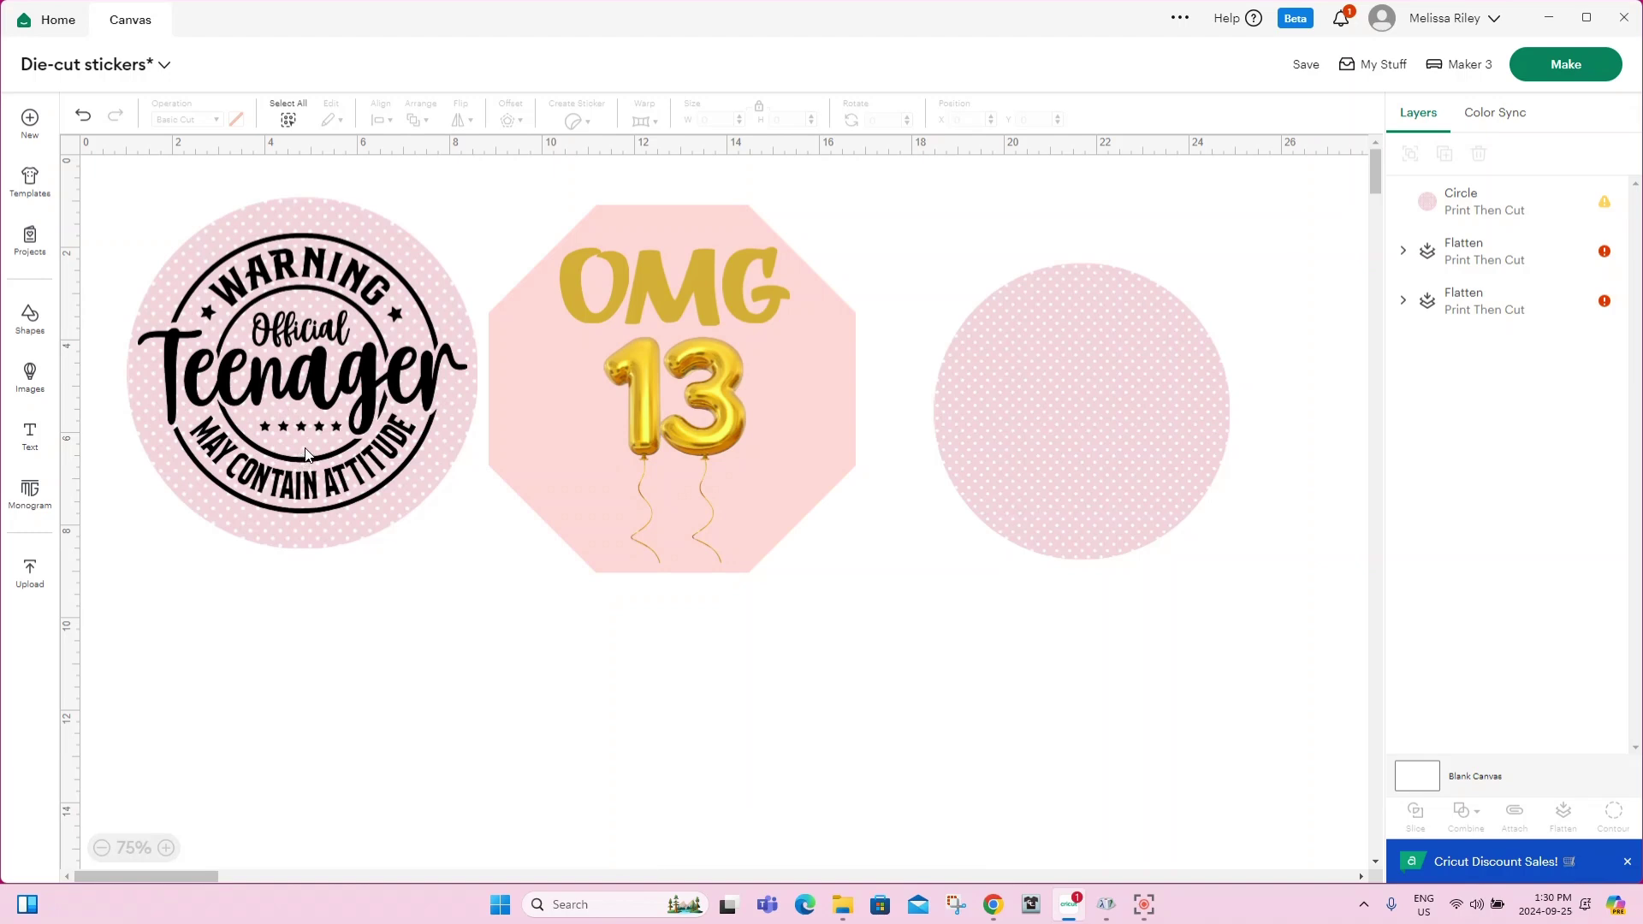
Switch to Chrome and open the Warning Official Teenager Do Not Approach design on Creative Fabrica.
{"action": "mouse_move", "coordinate": [995, 912]}
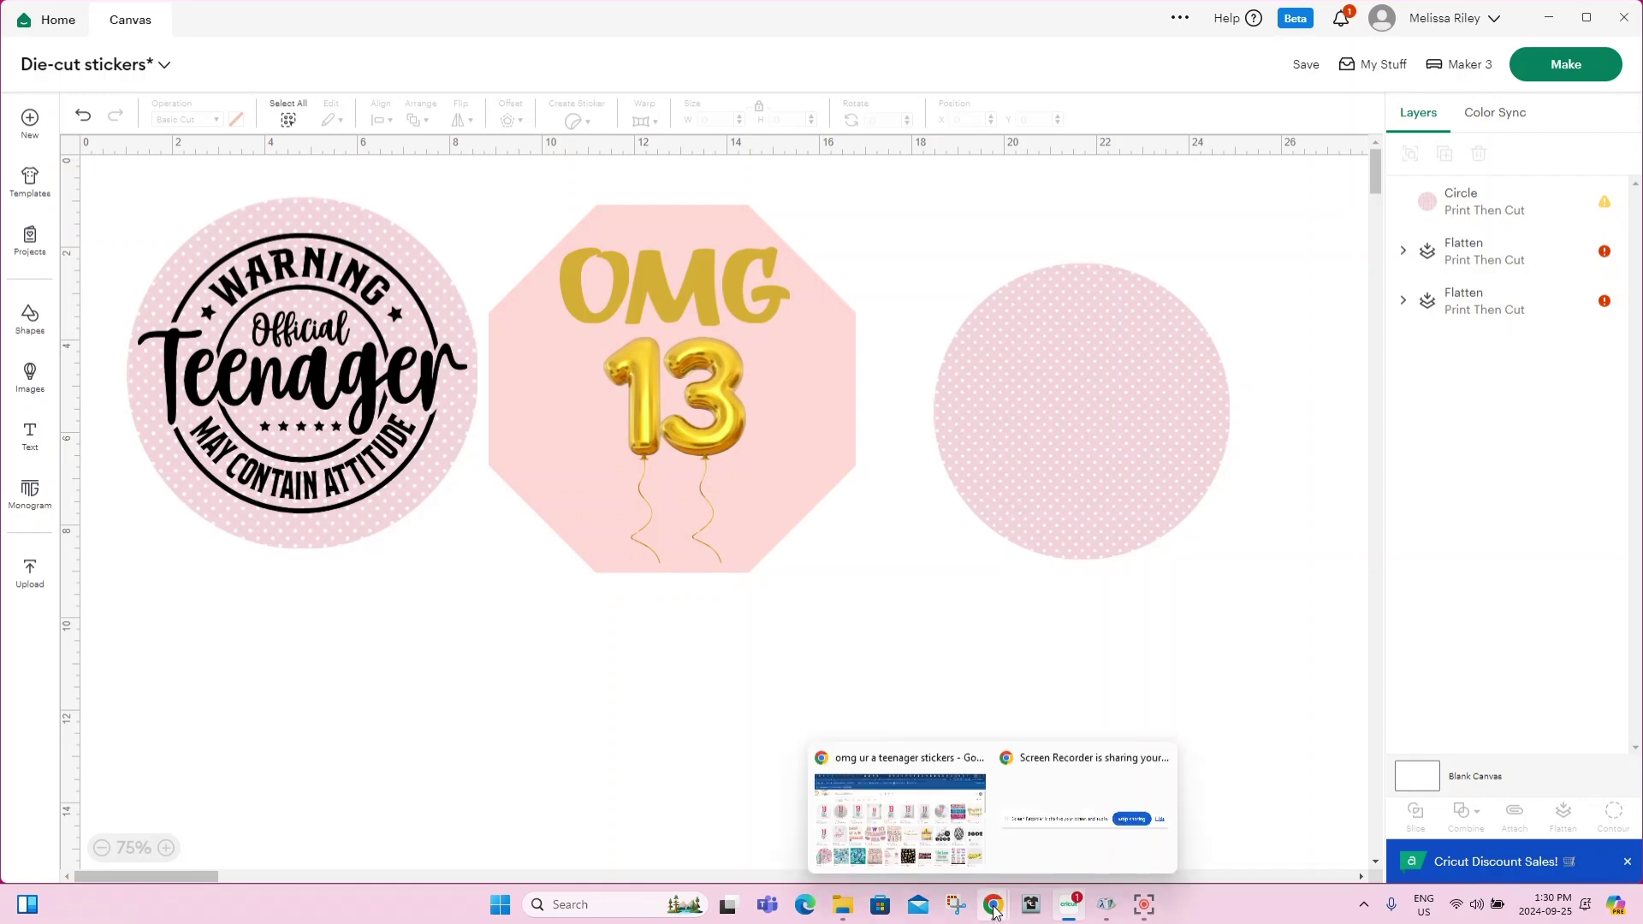
{"action": "left_click", "coordinate": [898, 817]}
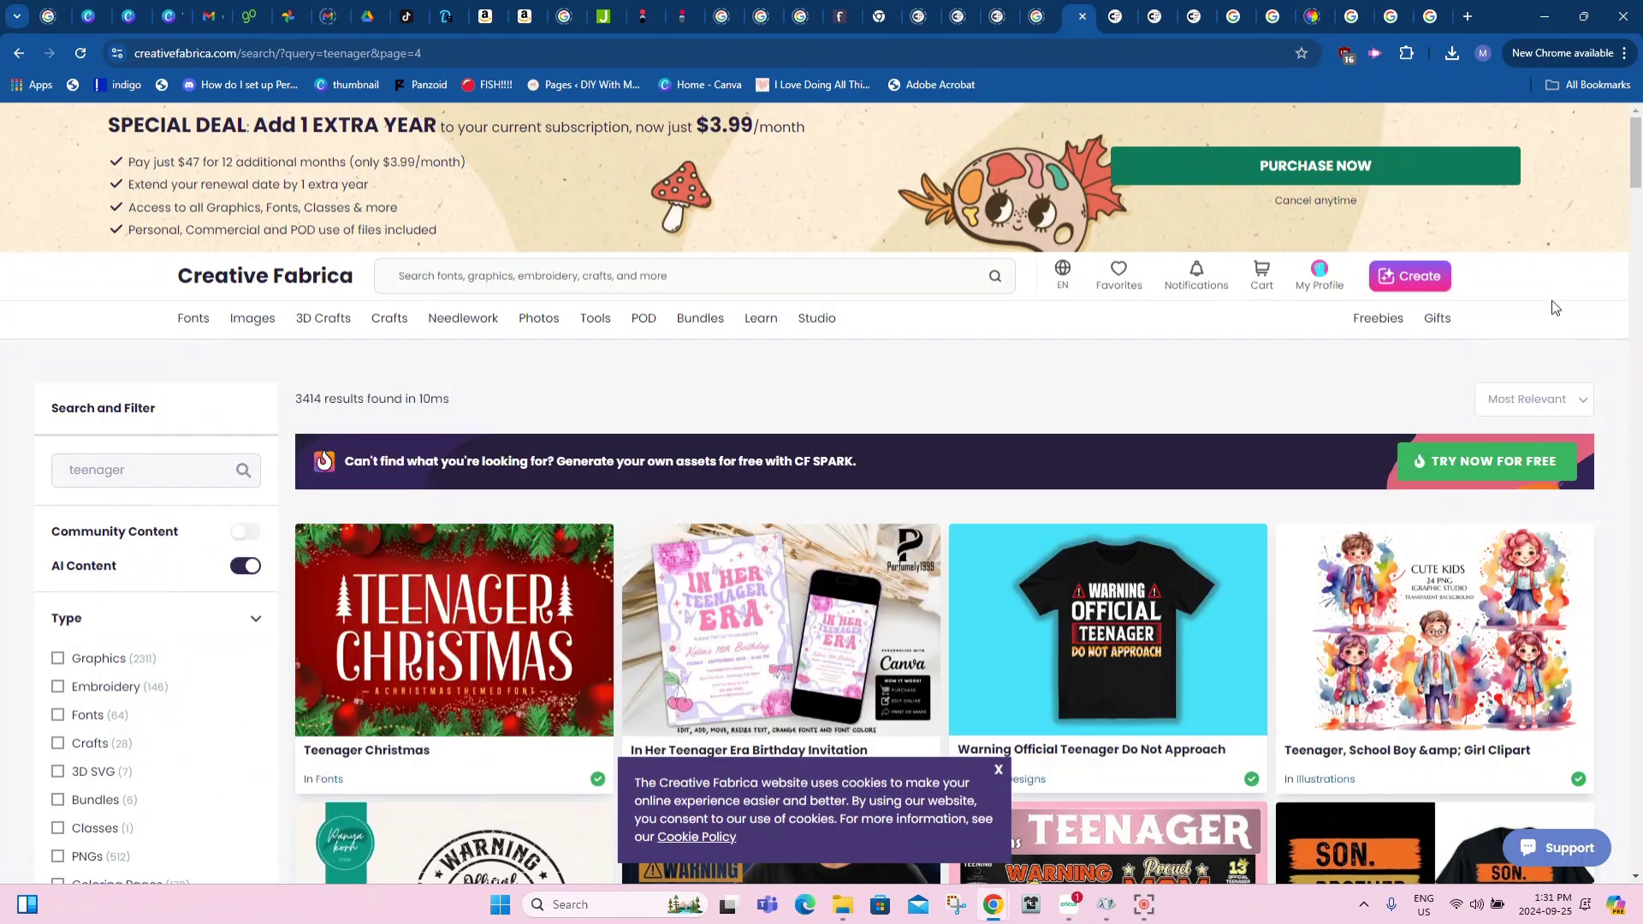
{"action": "left_click", "coordinate": [1127, 614]}
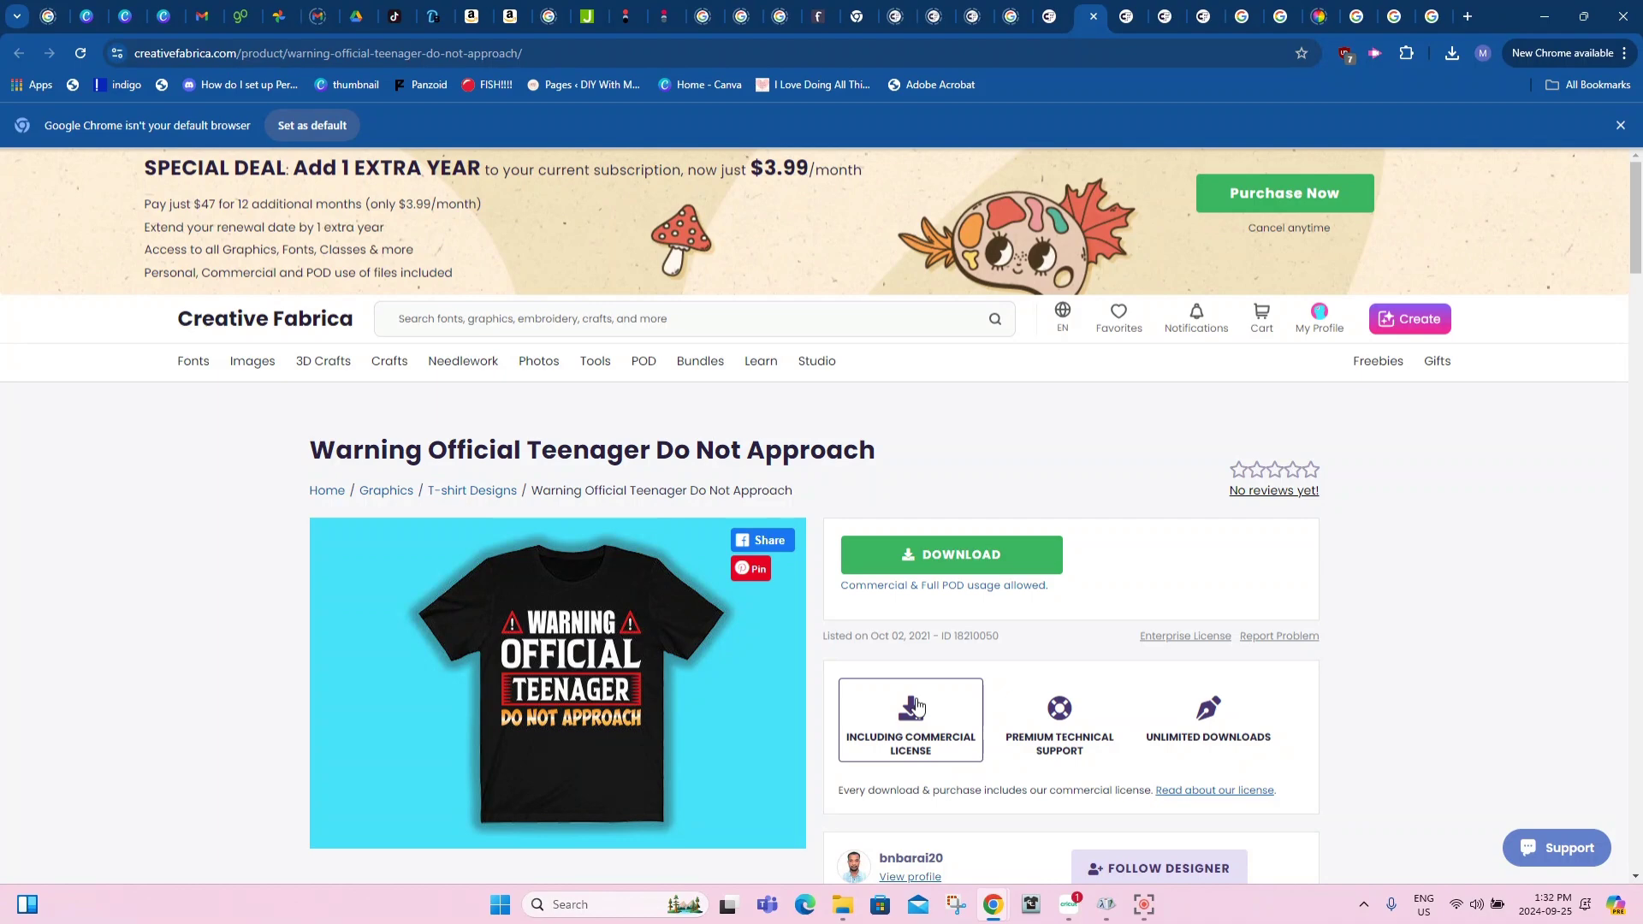
Return to the teenager search results and look through Creative Fabrica's Fonts page.
{"action": "left_click", "coordinate": [1049, 17]}
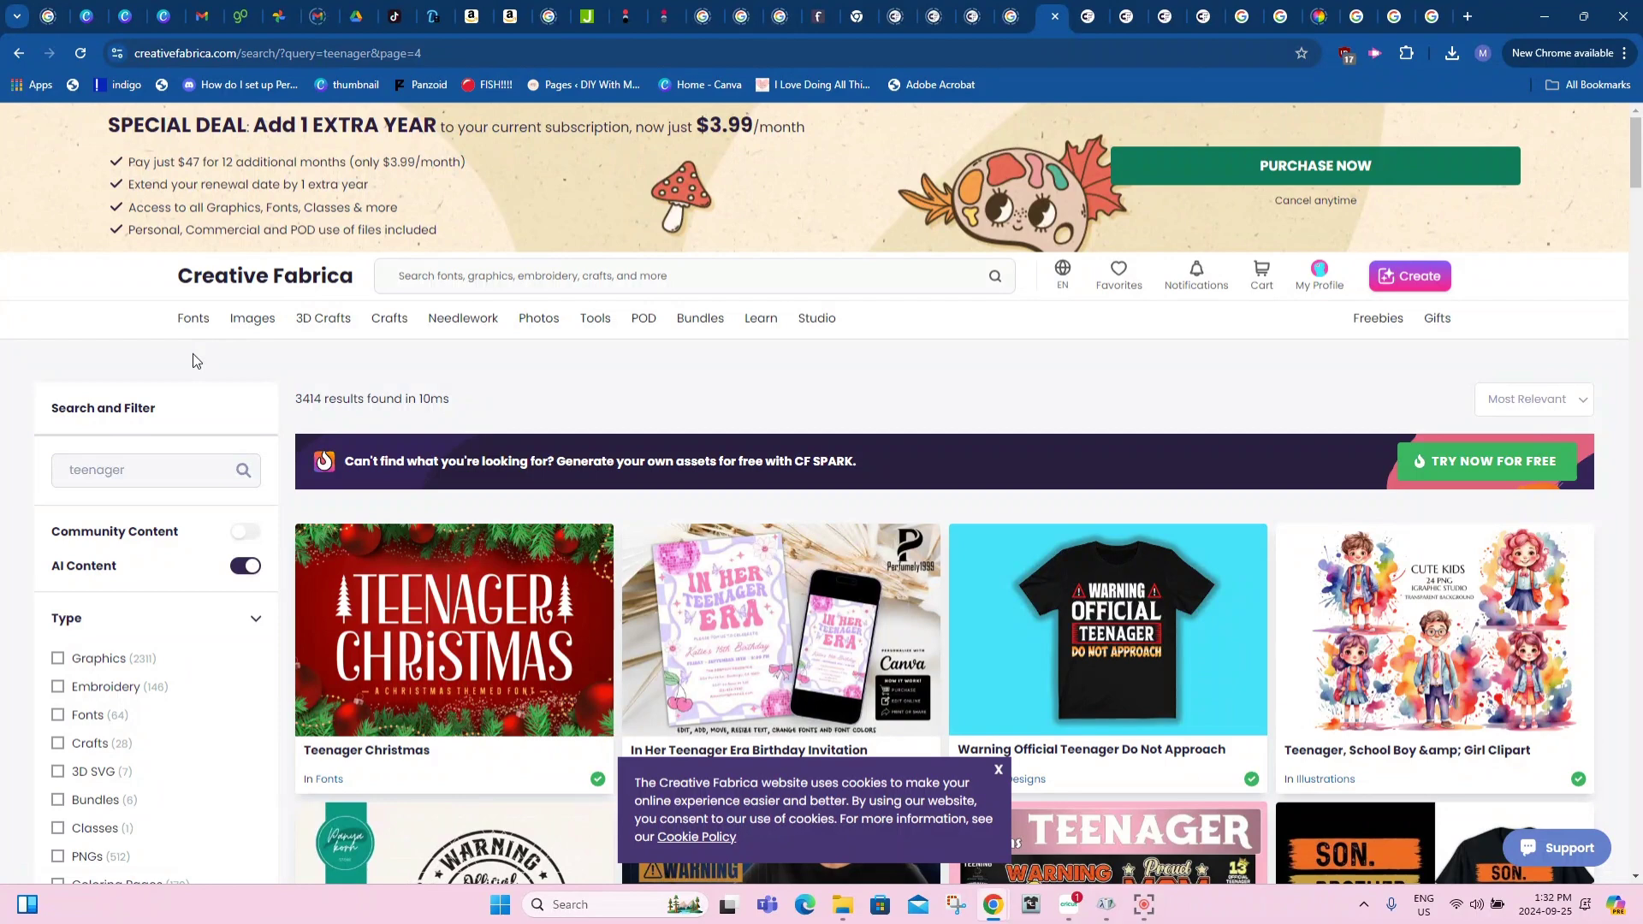
{"action": "mouse_move", "coordinate": [256, 327]}
{"action": "left_click", "coordinate": [193, 317]}
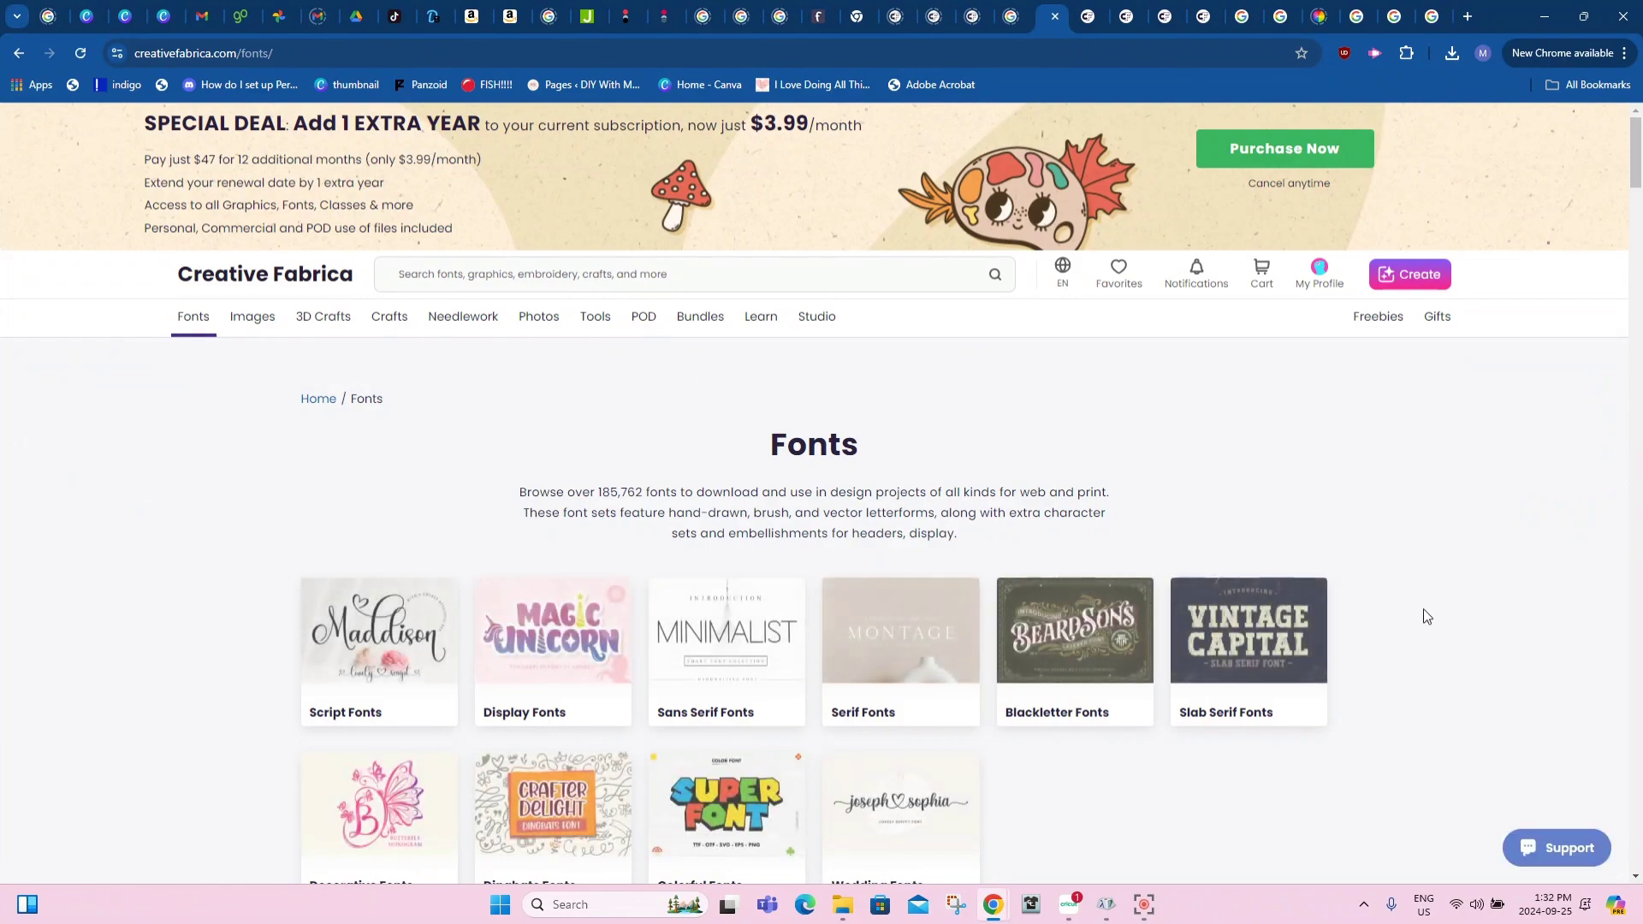
{"action": "scroll", "coordinate": [1428, 614], "scroll_direction": "down", "scroll_amount": 15}
{"action": "scroll", "coordinate": [1461, 620], "scroll_direction": "down", "scroll_amount": 15}
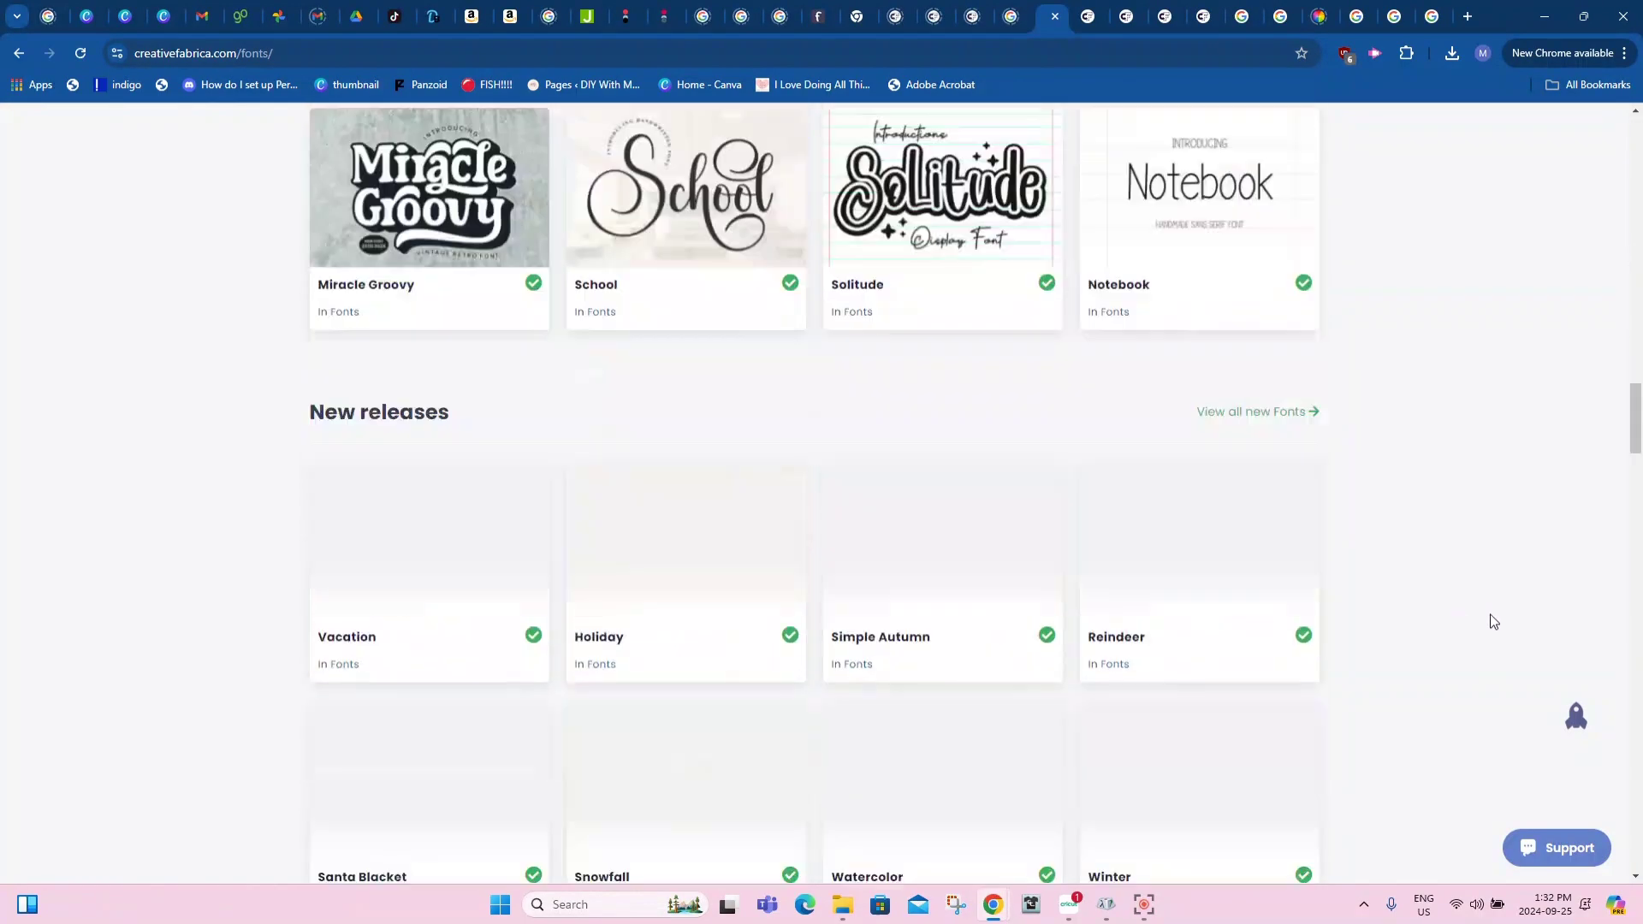
{"action": "scroll", "coordinate": [1506, 624], "scroll_direction": "down", "scroll_amount": 10}
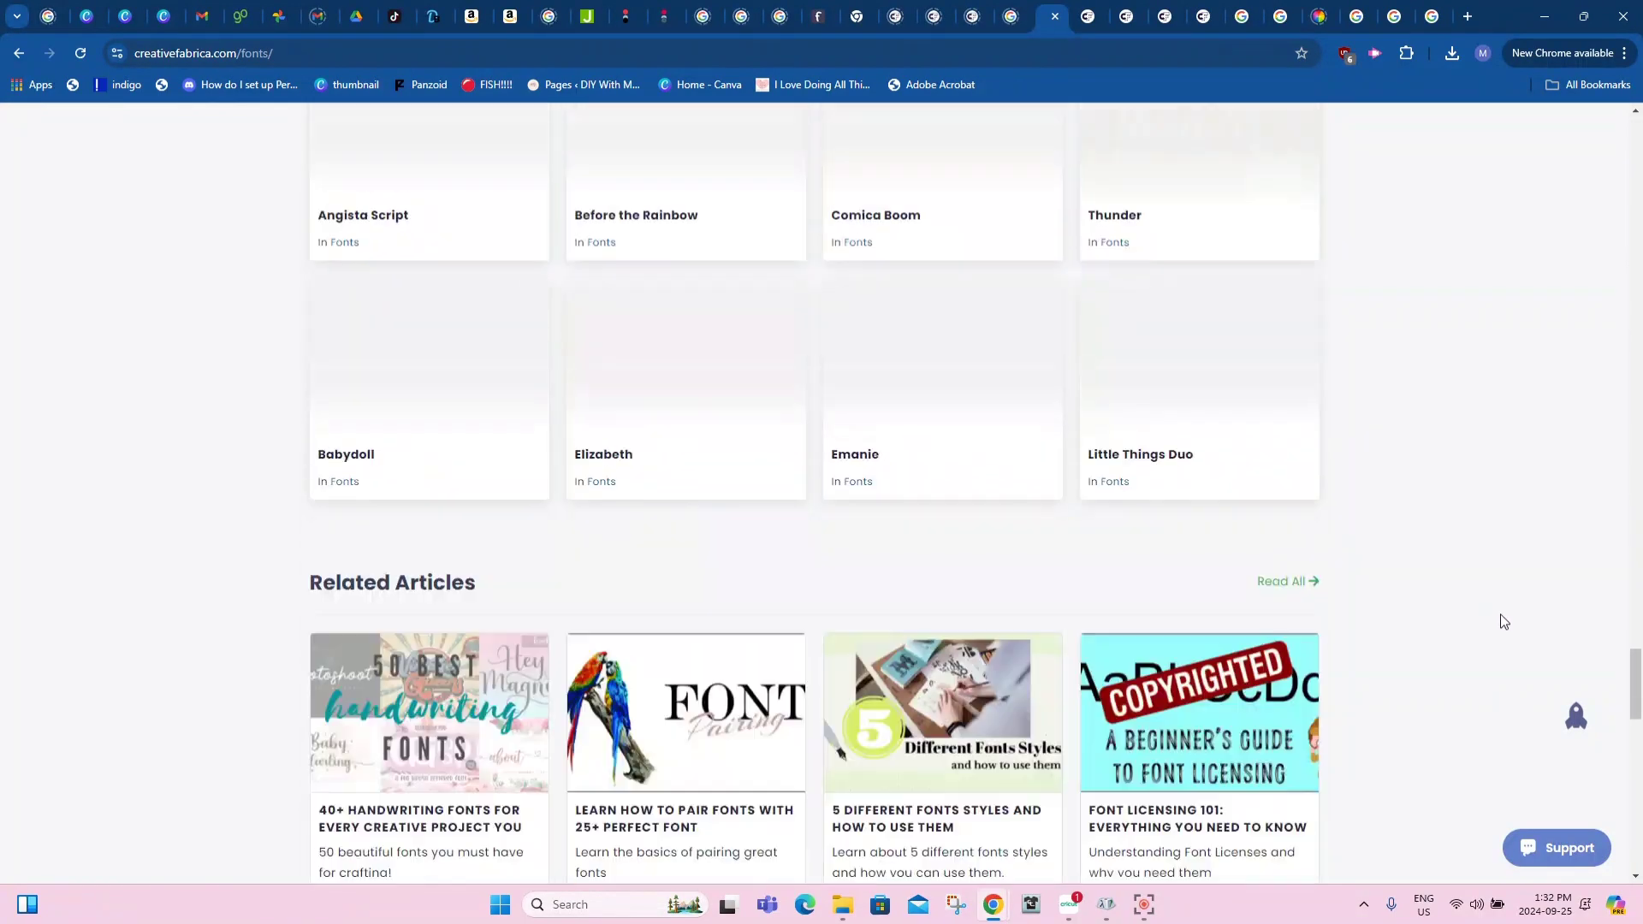
{"action": "scroll", "coordinate": [1506, 629], "scroll_direction": "up", "scroll_amount": 20}
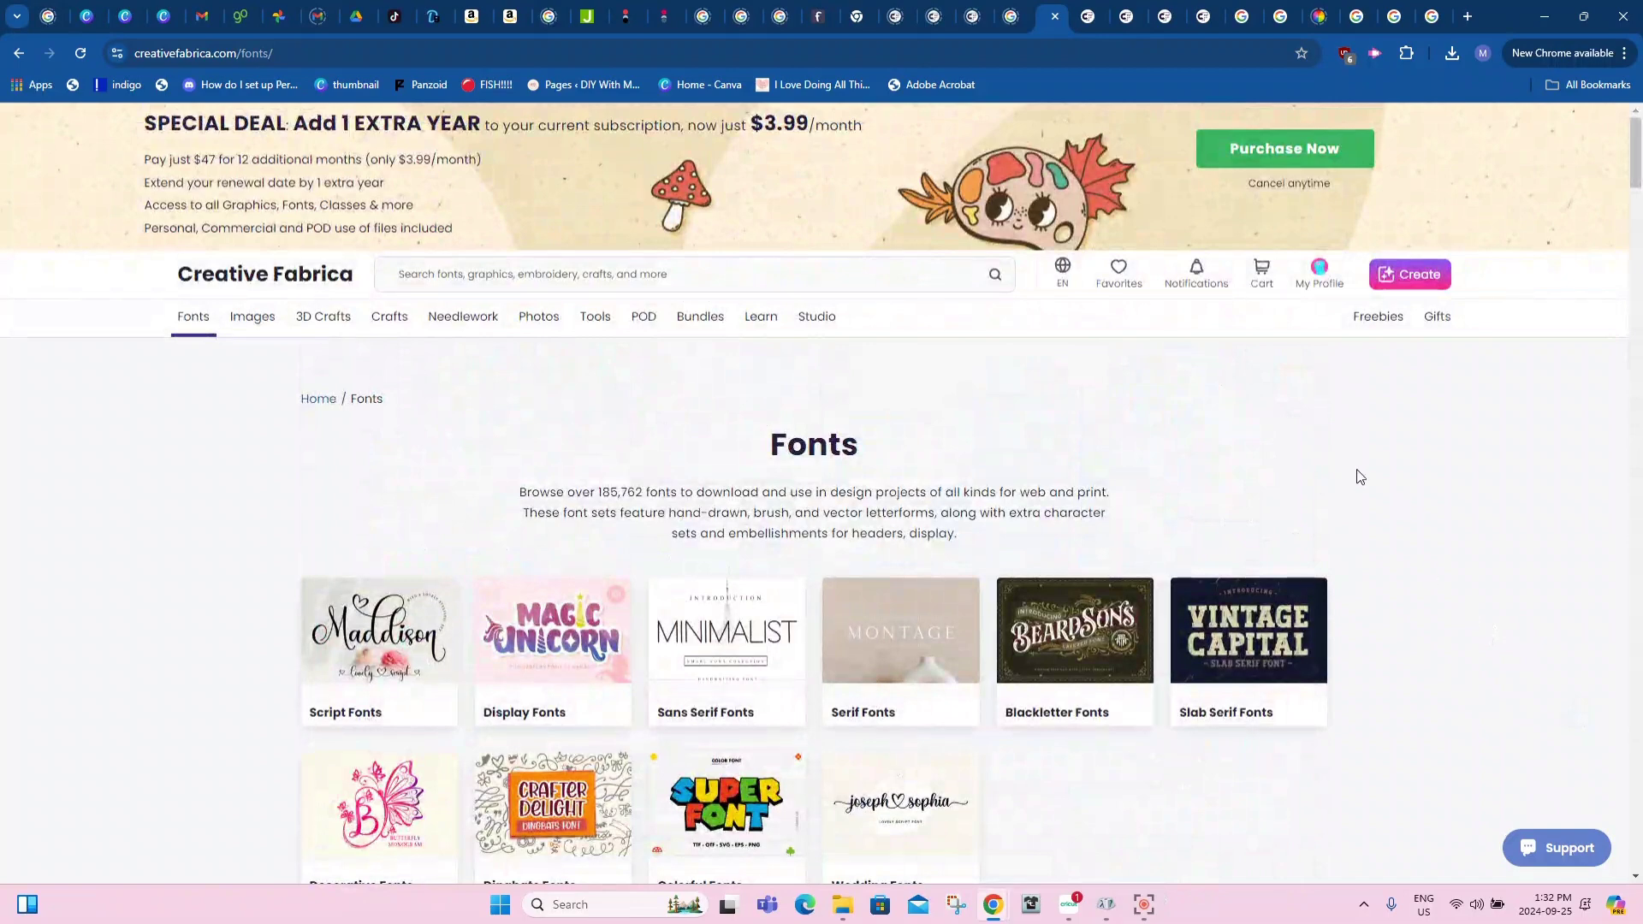
Go to the Creative Fabrica homepage and search the site for TEENAGER.
{"action": "left_click", "coordinate": [270, 280]}
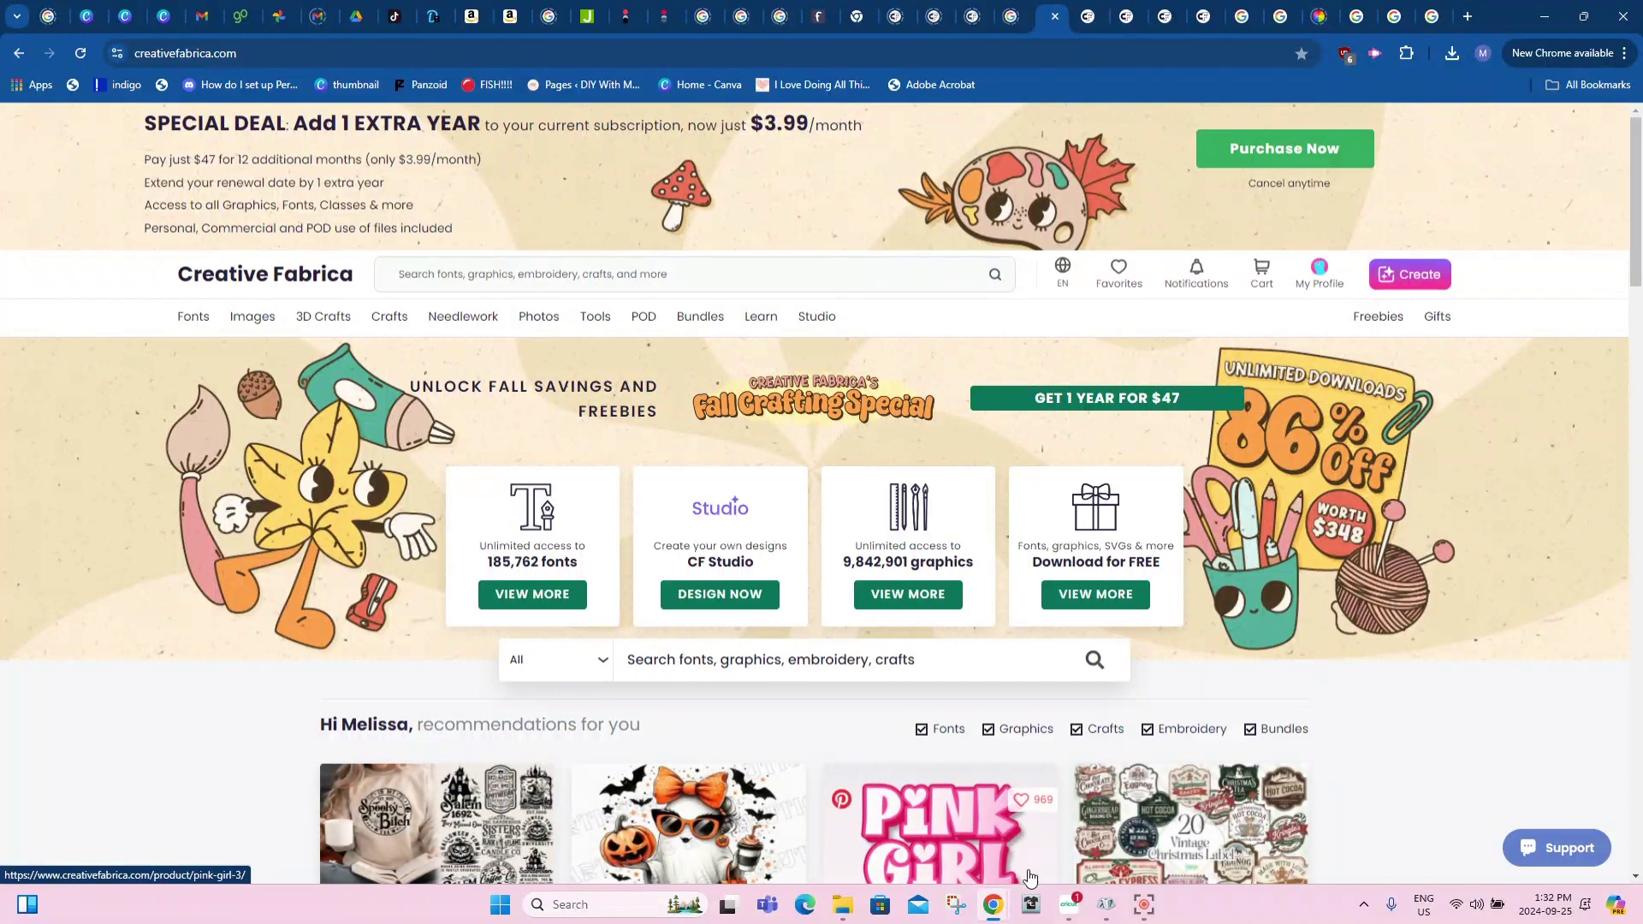
{"action": "left_click", "coordinate": [1068, 905]}
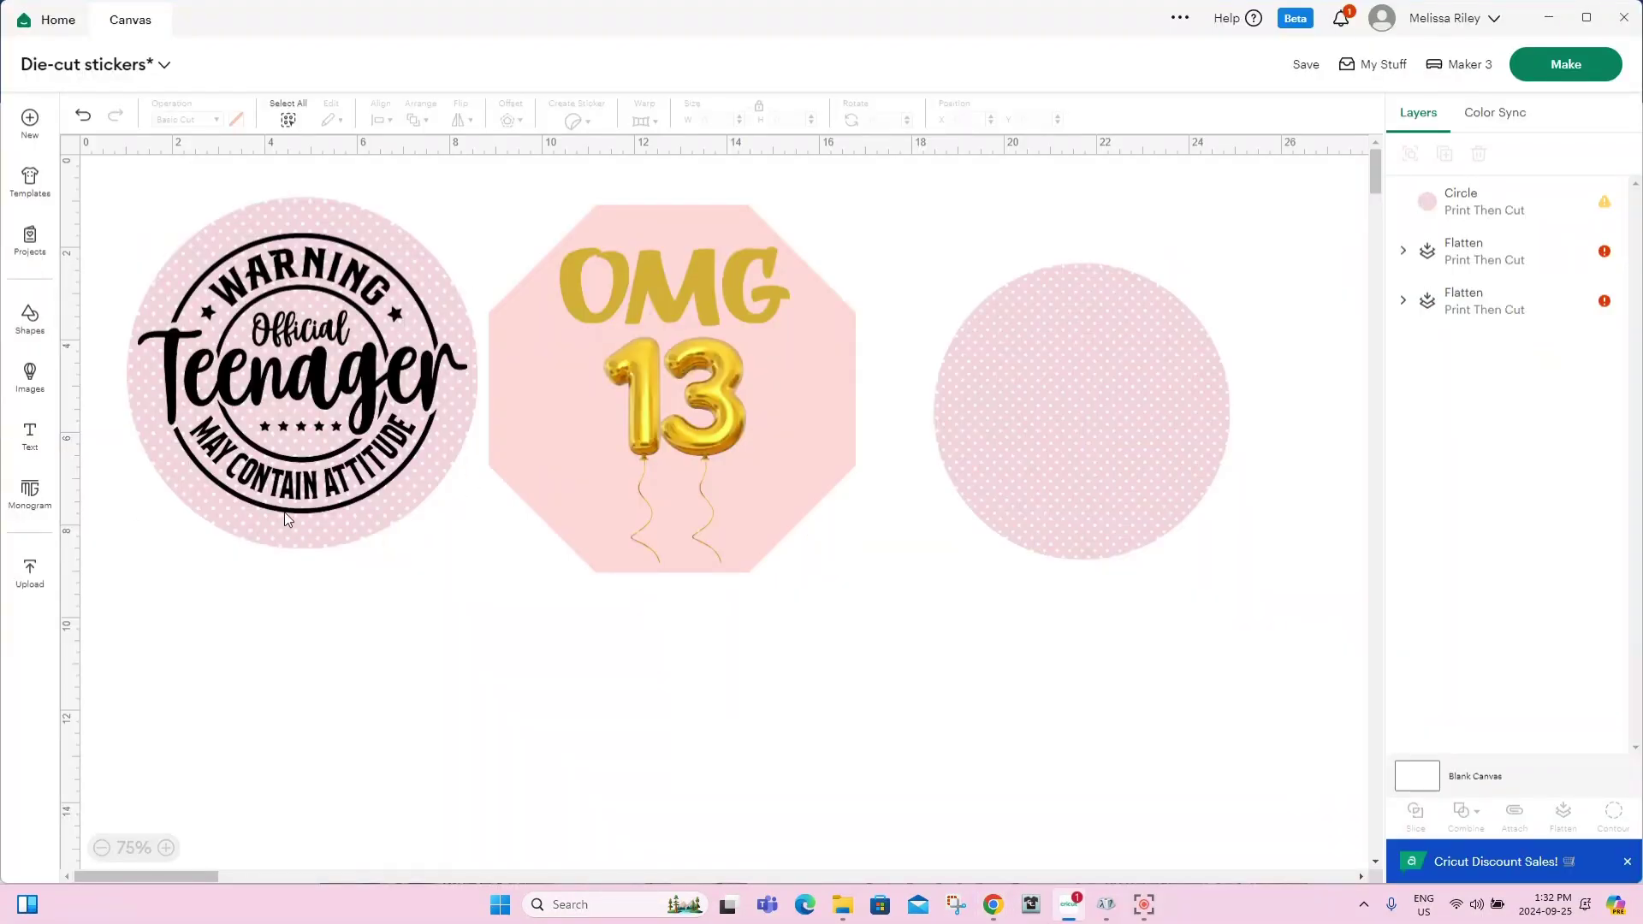
{"action": "left_click", "coordinate": [1549, 17]}
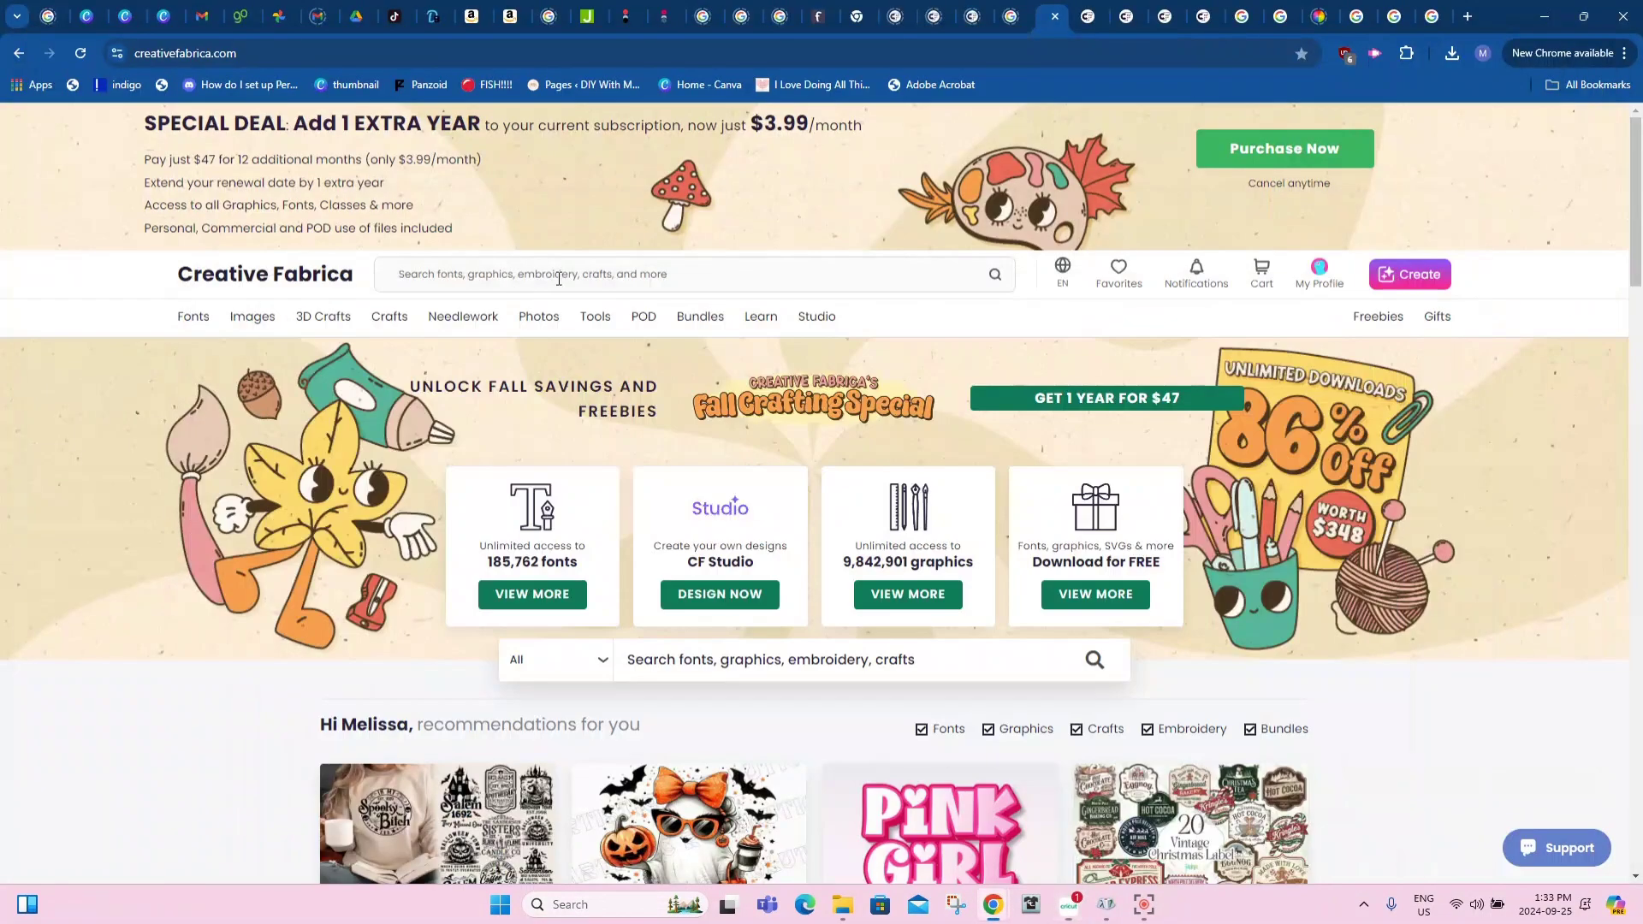
{"action": "left_click", "coordinate": [505, 278]}
{"action": "type", "text": "TEENA"}
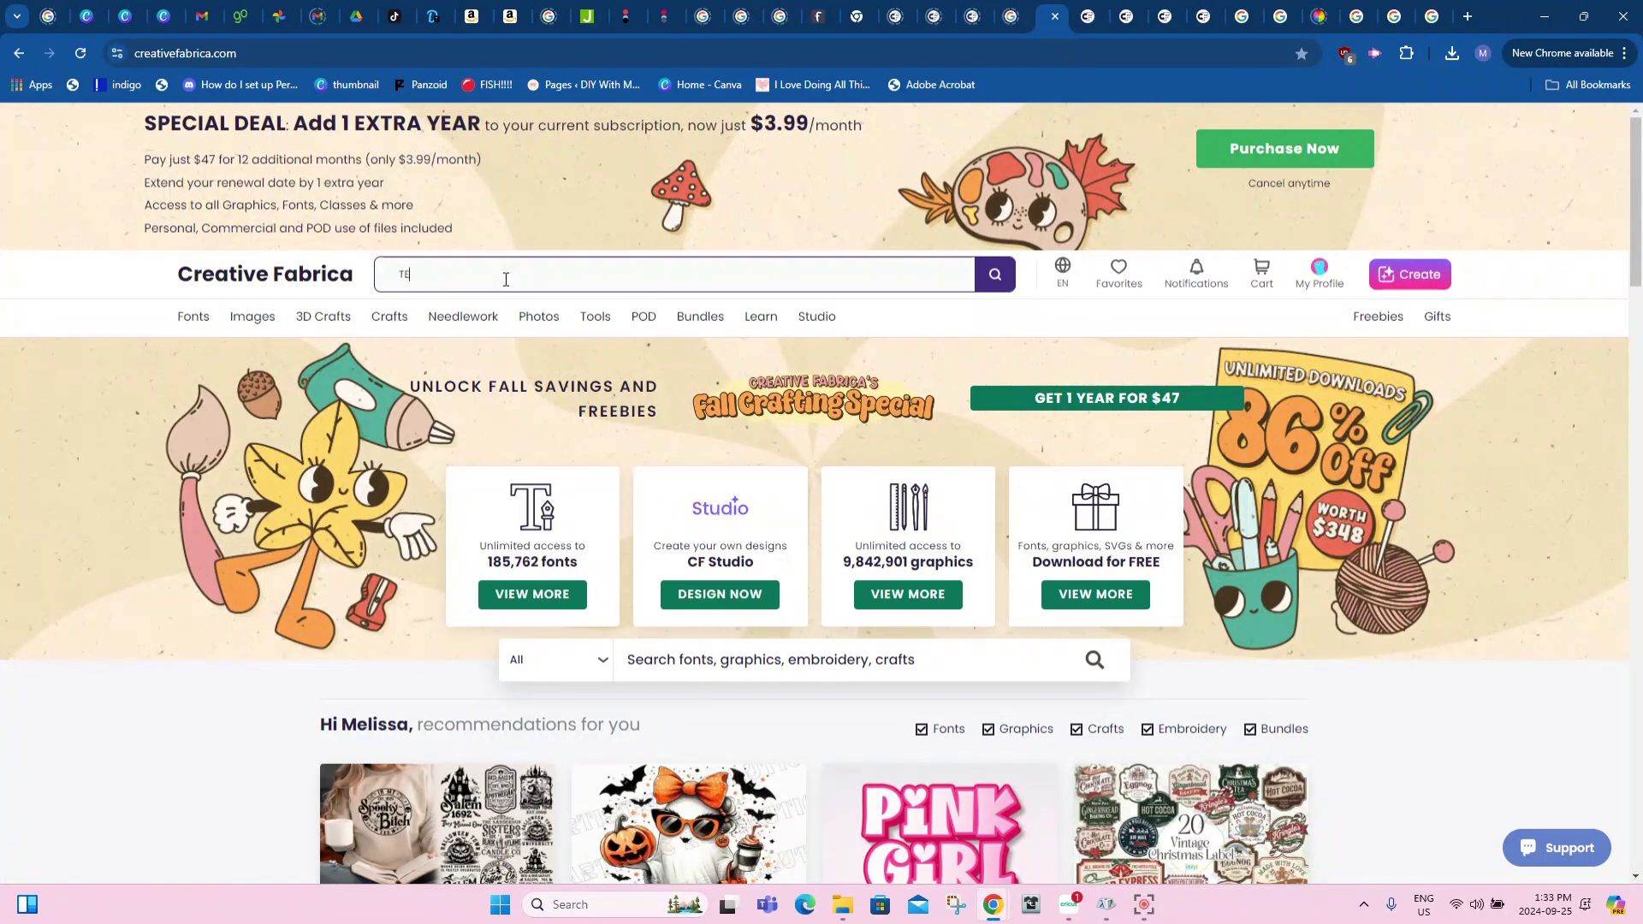
{"action": "type", "text": "GER"}
{"action": "key", "text": "Return"}
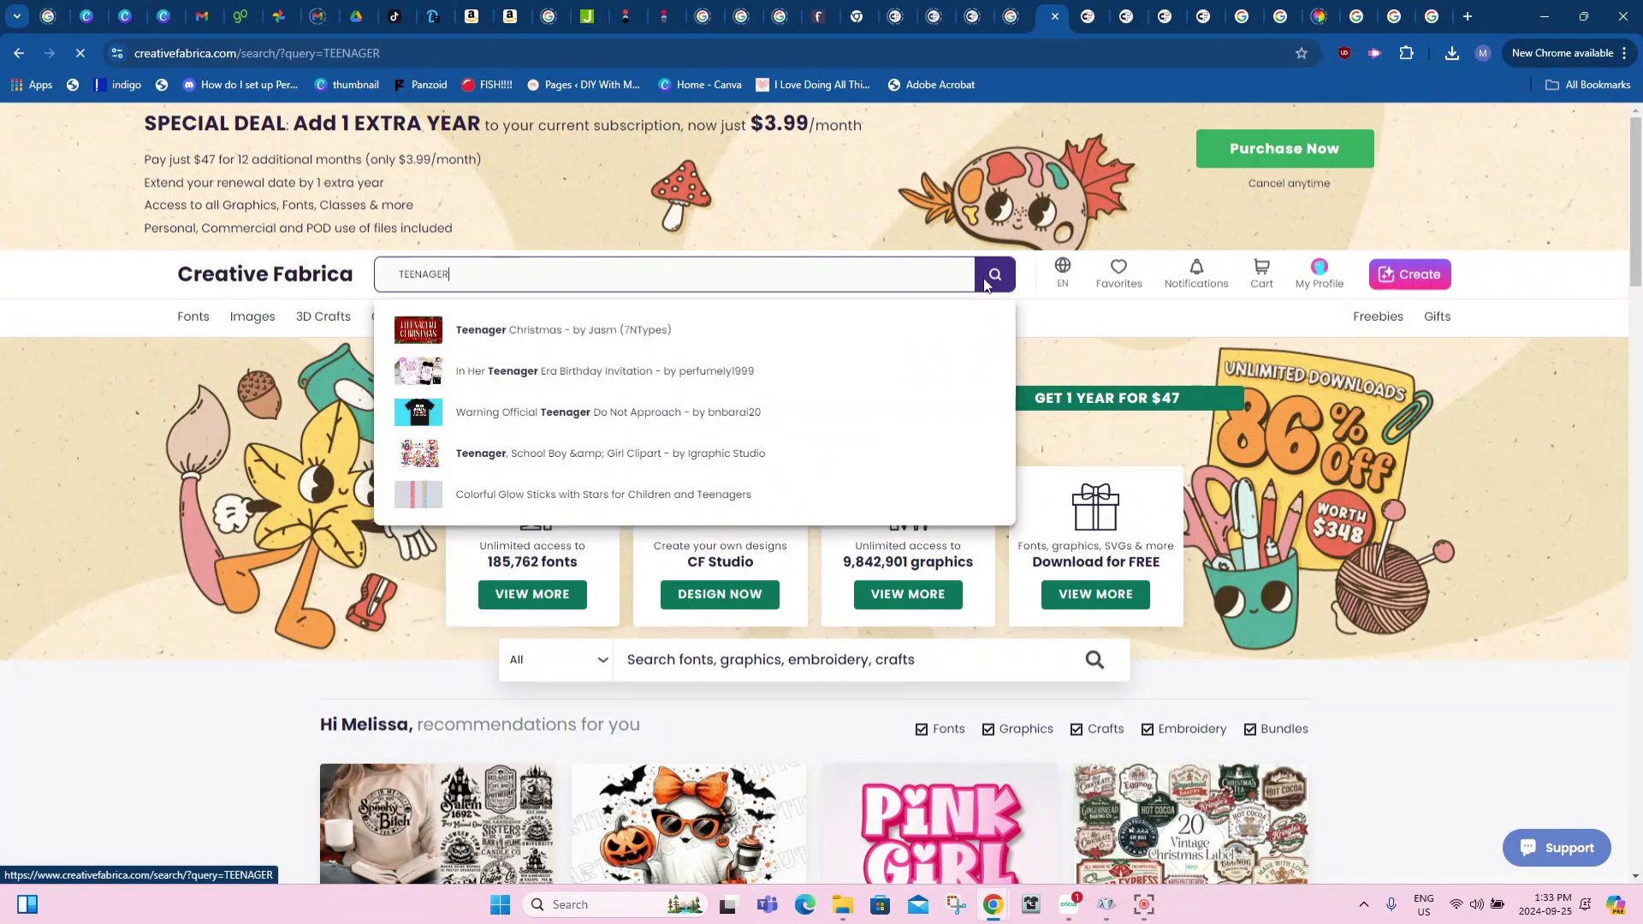
Browse the teenager search results and open the Official Teenager SVG PNG design with the yellow T-shirt.
{"action": "scroll", "coordinate": [1429, 609], "scroll_direction": "down", "scroll_amount": 7}
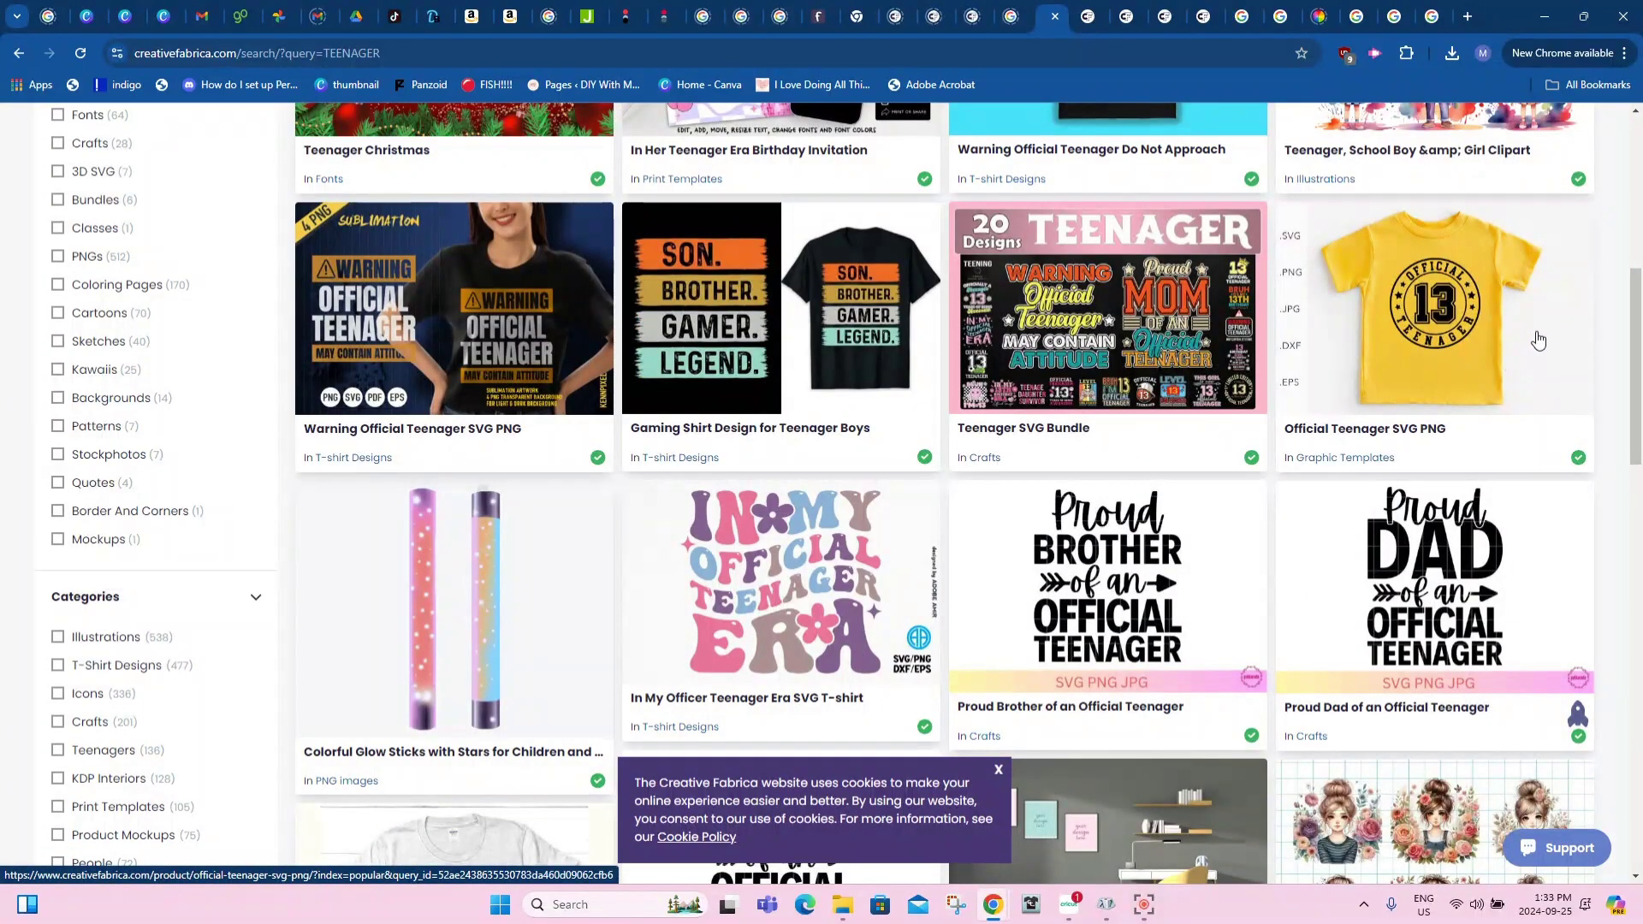
{"action": "scroll", "coordinate": [1512, 534], "scroll_direction": "down", "scroll_amount": 3}
{"action": "scroll", "coordinate": [1512, 535], "scroll_direction": "down", "scroll_amount": 5}
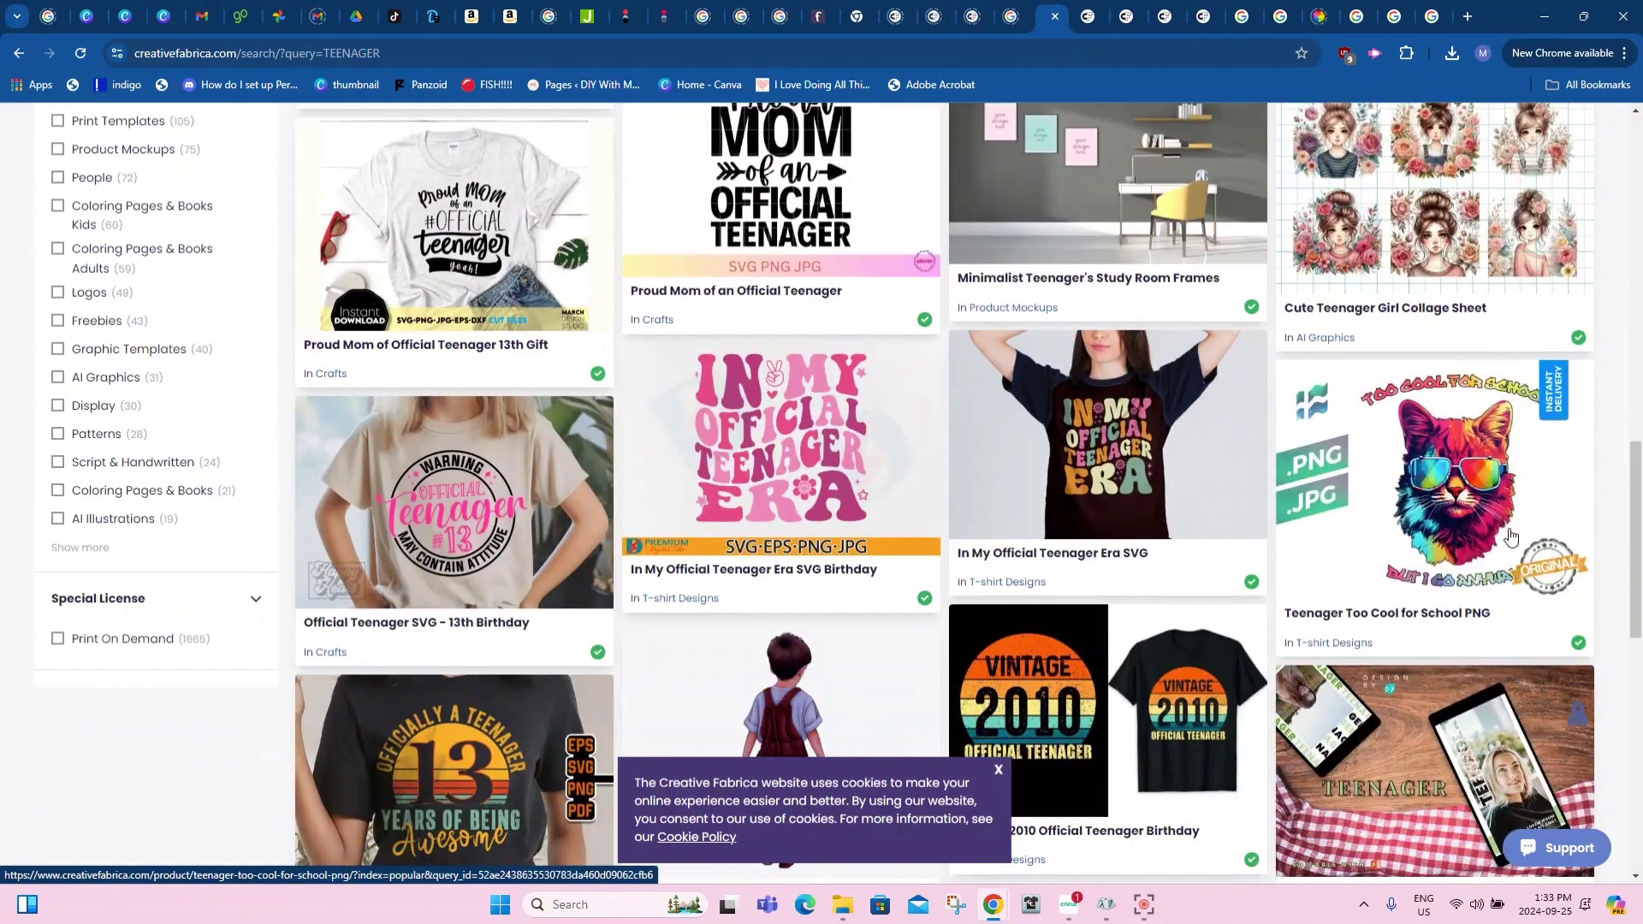
{"action": "key", "text": "alt+Right"}
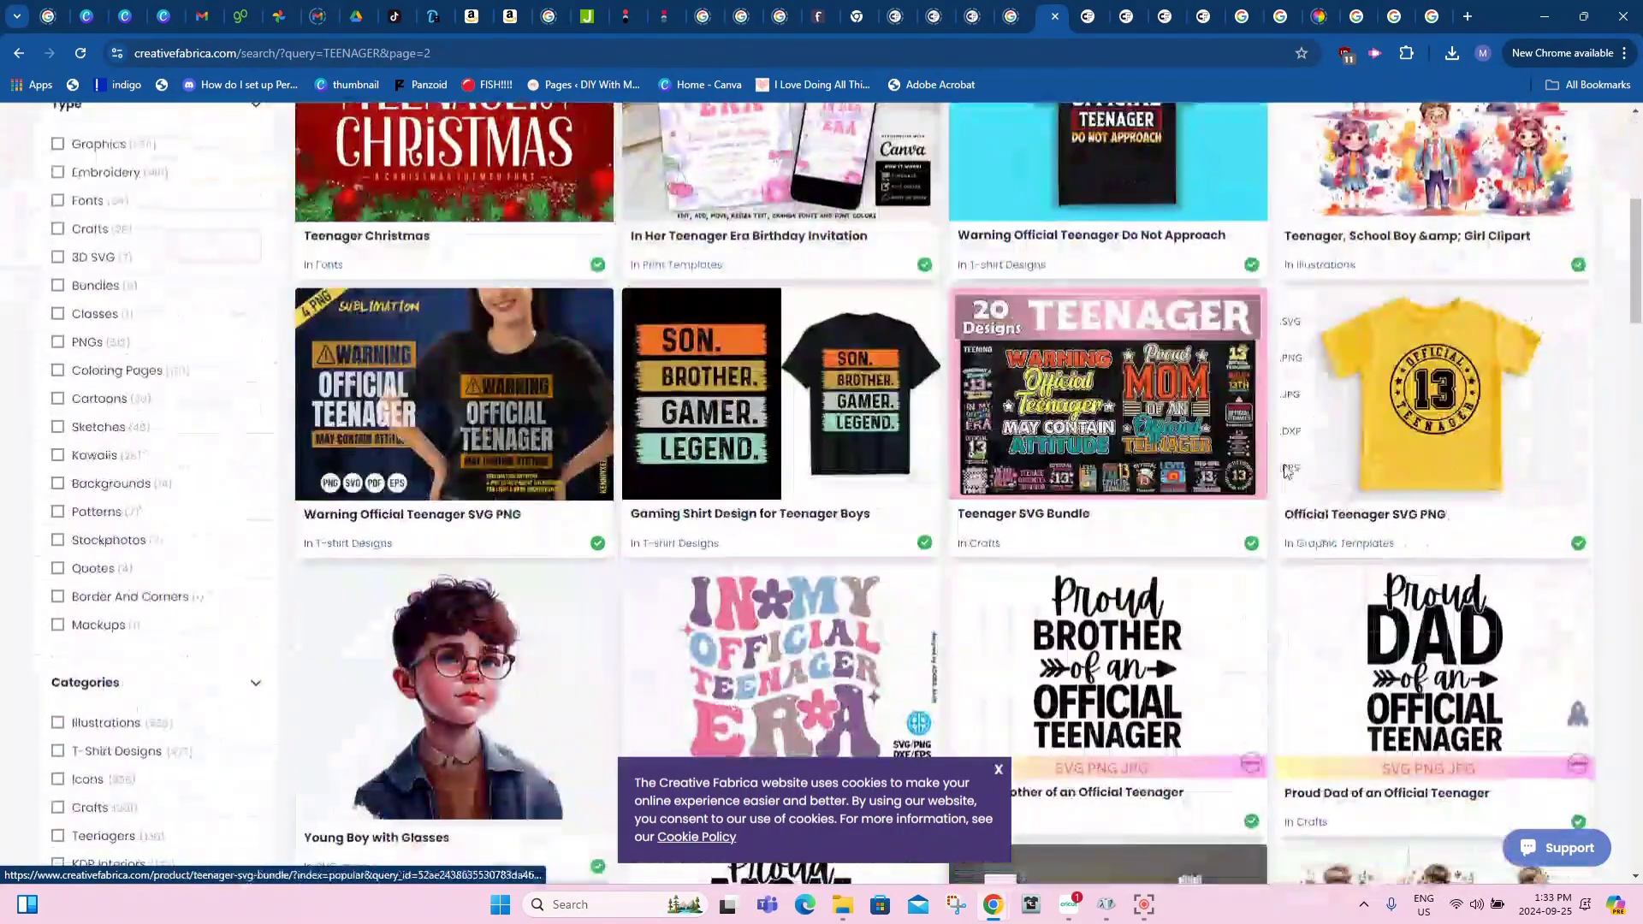
{"action": "left_click", "coordinate": [1485, 376]}
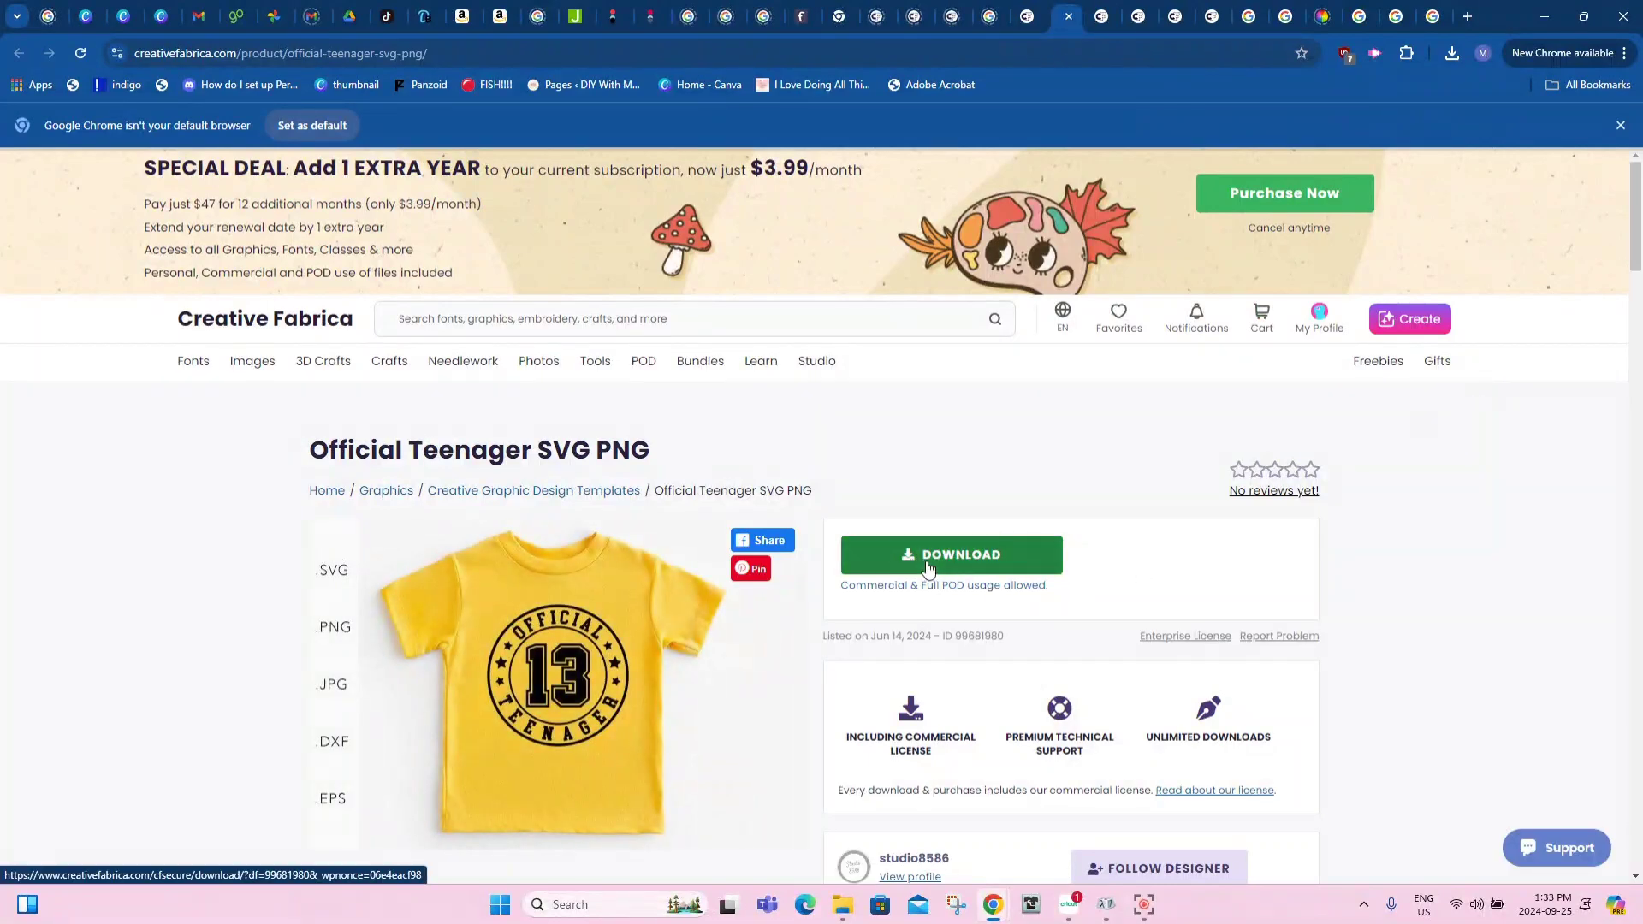
View the extraction options for the Warning-Official-Teenager-May-Contain zip in the Downloads folder and return to Cricut Design Space.
{"action": "mouse_move", "coordinate": [843, 909]}
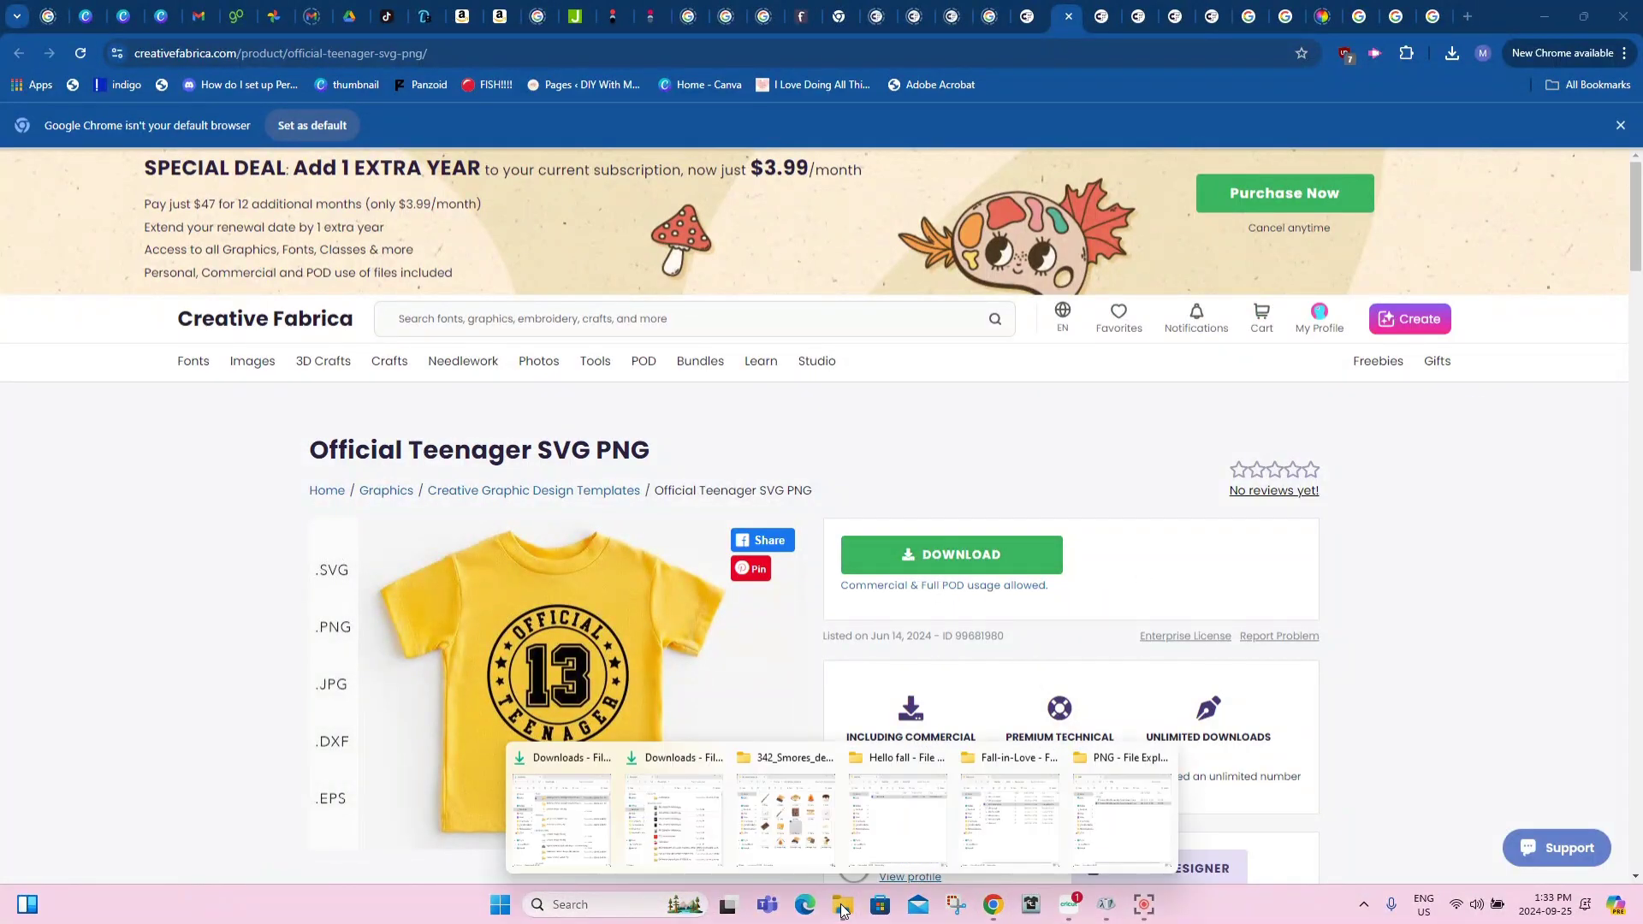
{"action": "left_click", "coordinate": [573, 843]}
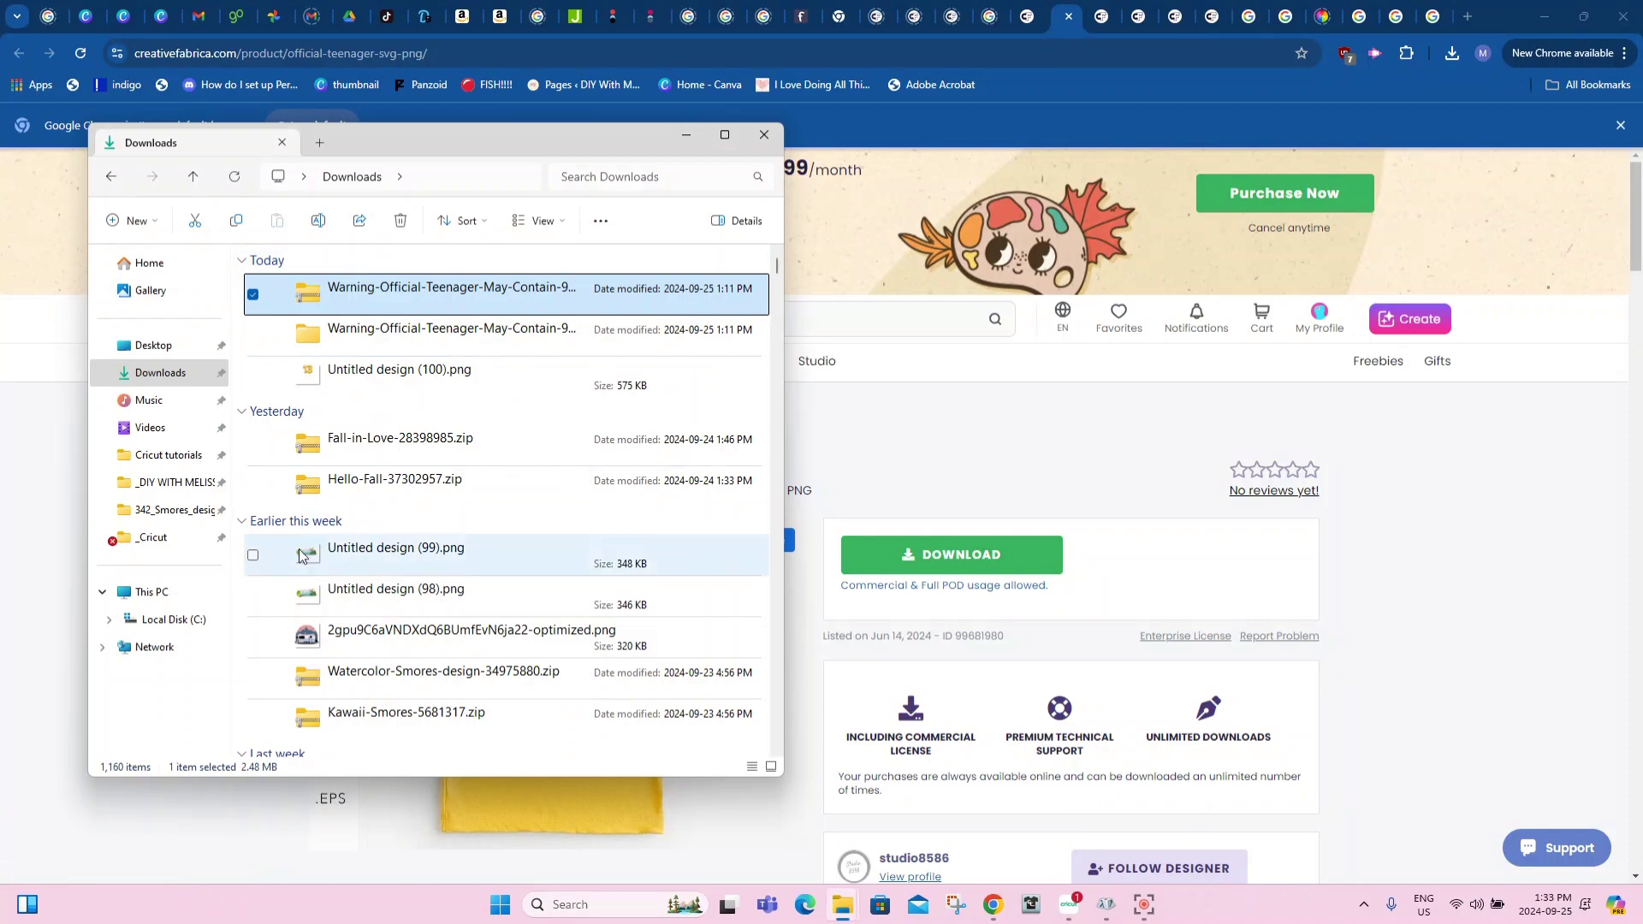
{"action": "right_click", "coordinate": [369, 292]}
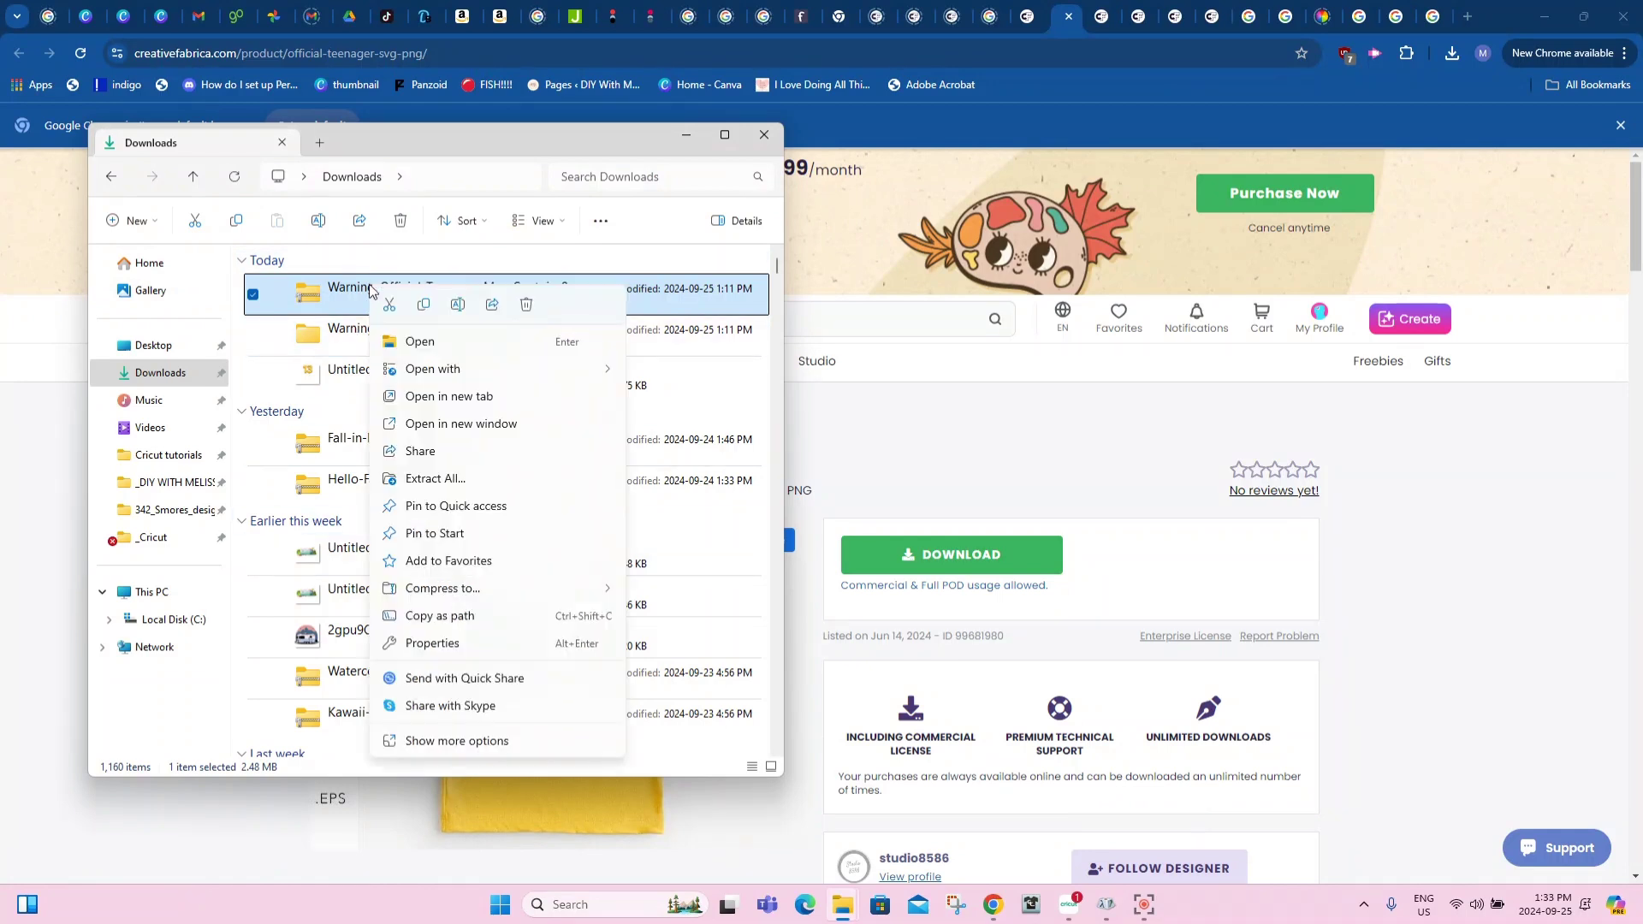
{"action": "left_click", "coordinate": [456, 485]}
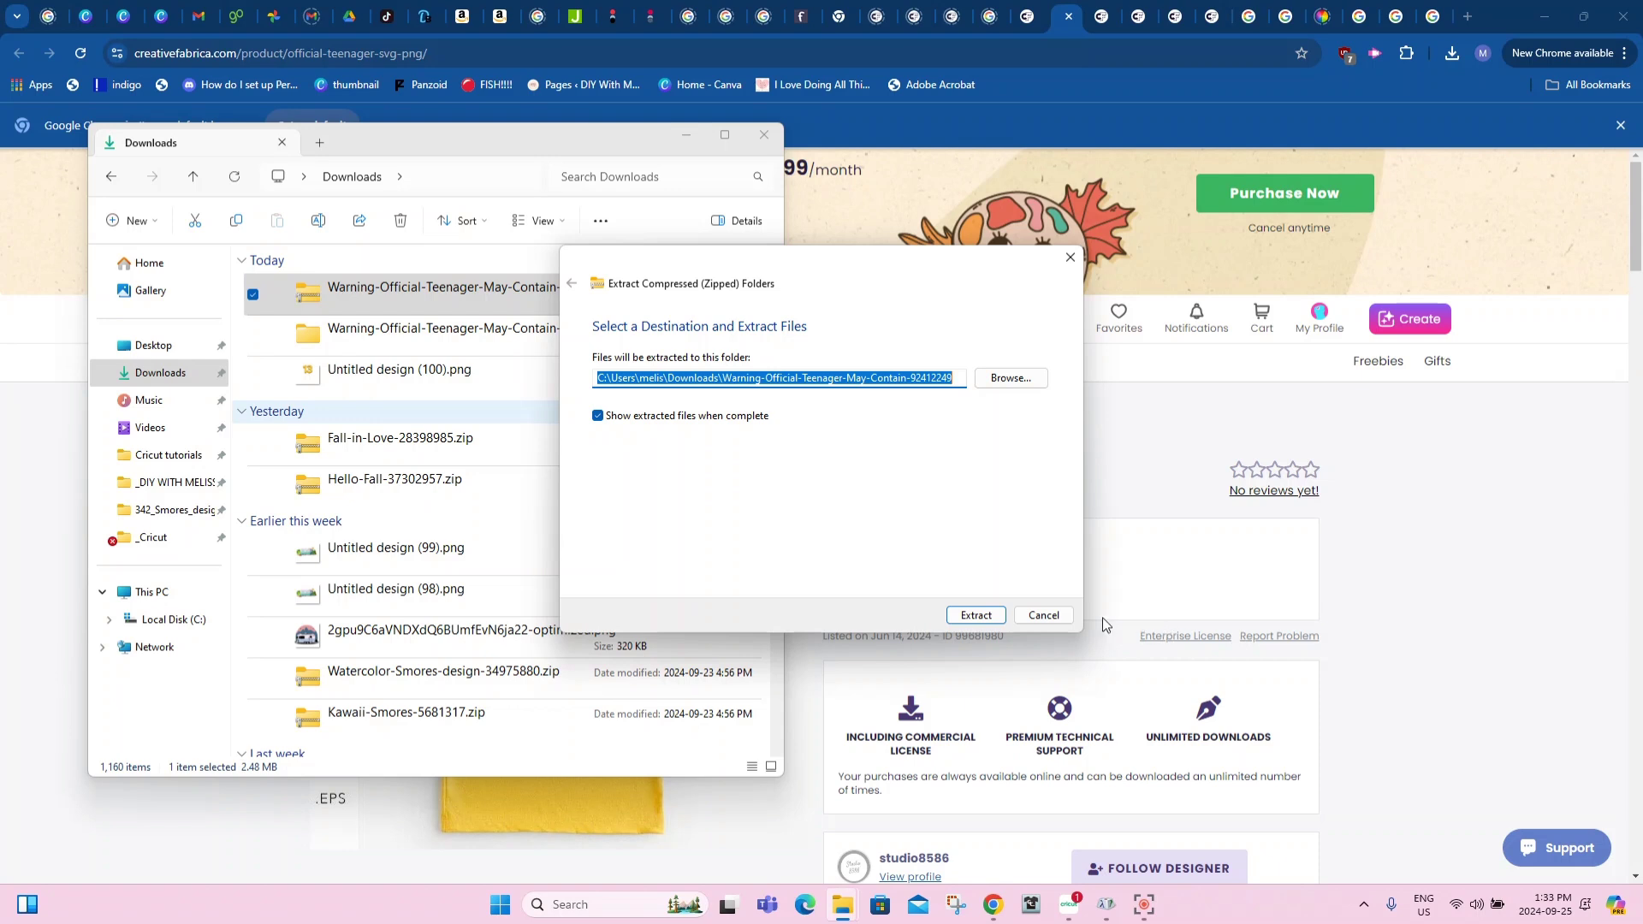
{"action": "left_click", "coordinate": [1047, 615]}
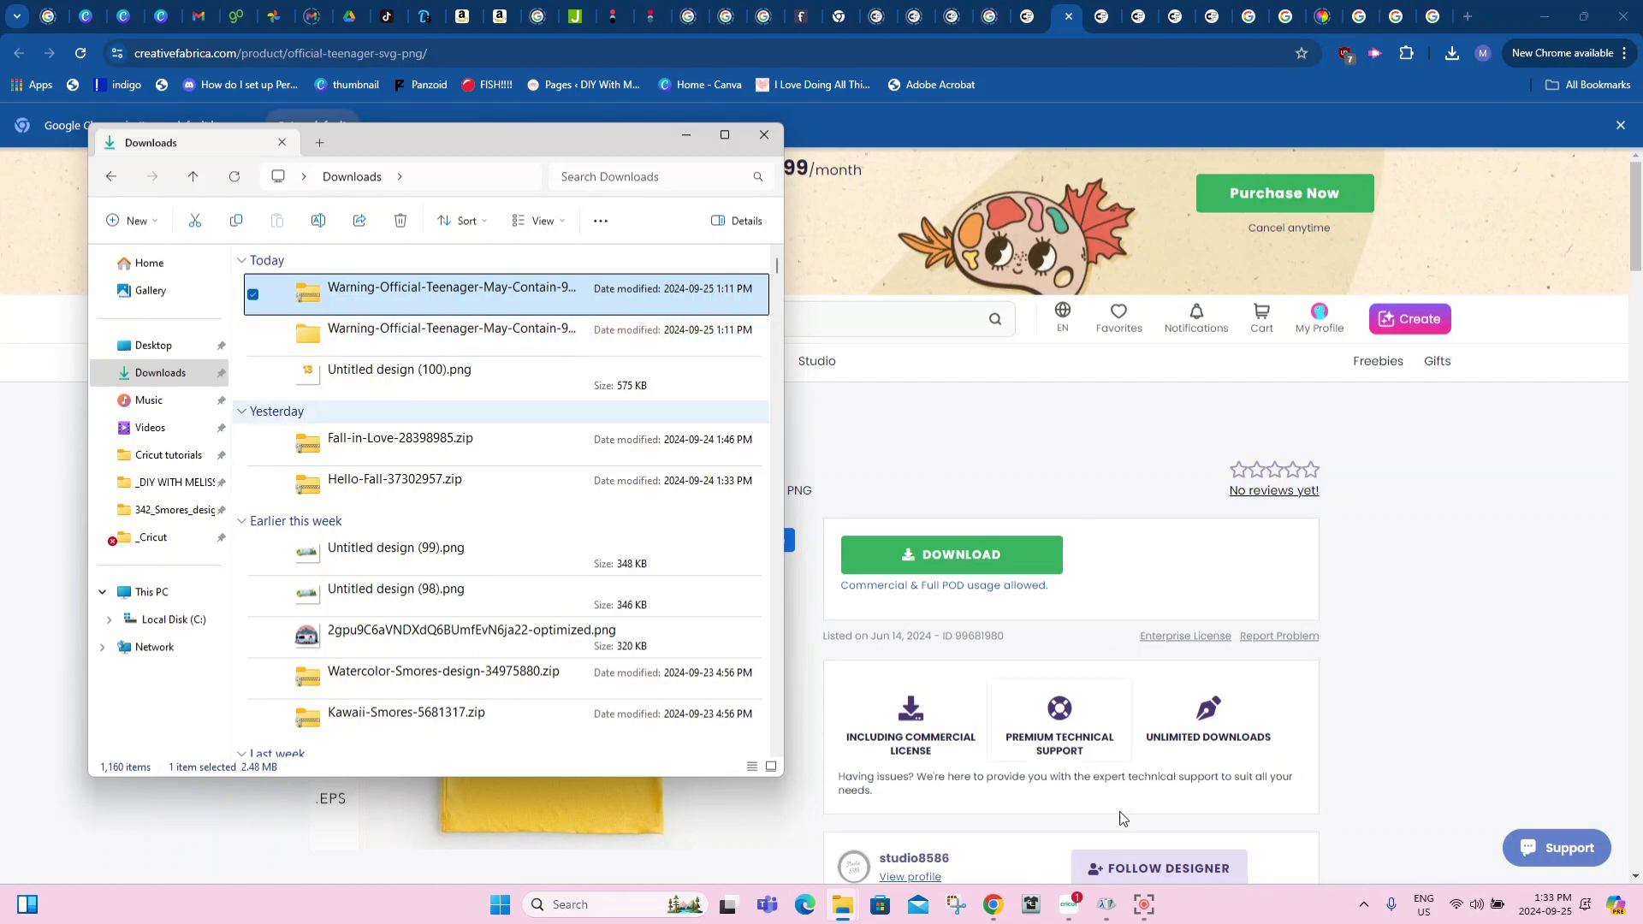
{"action": "left_click", "coordinate": [1068, 904]}
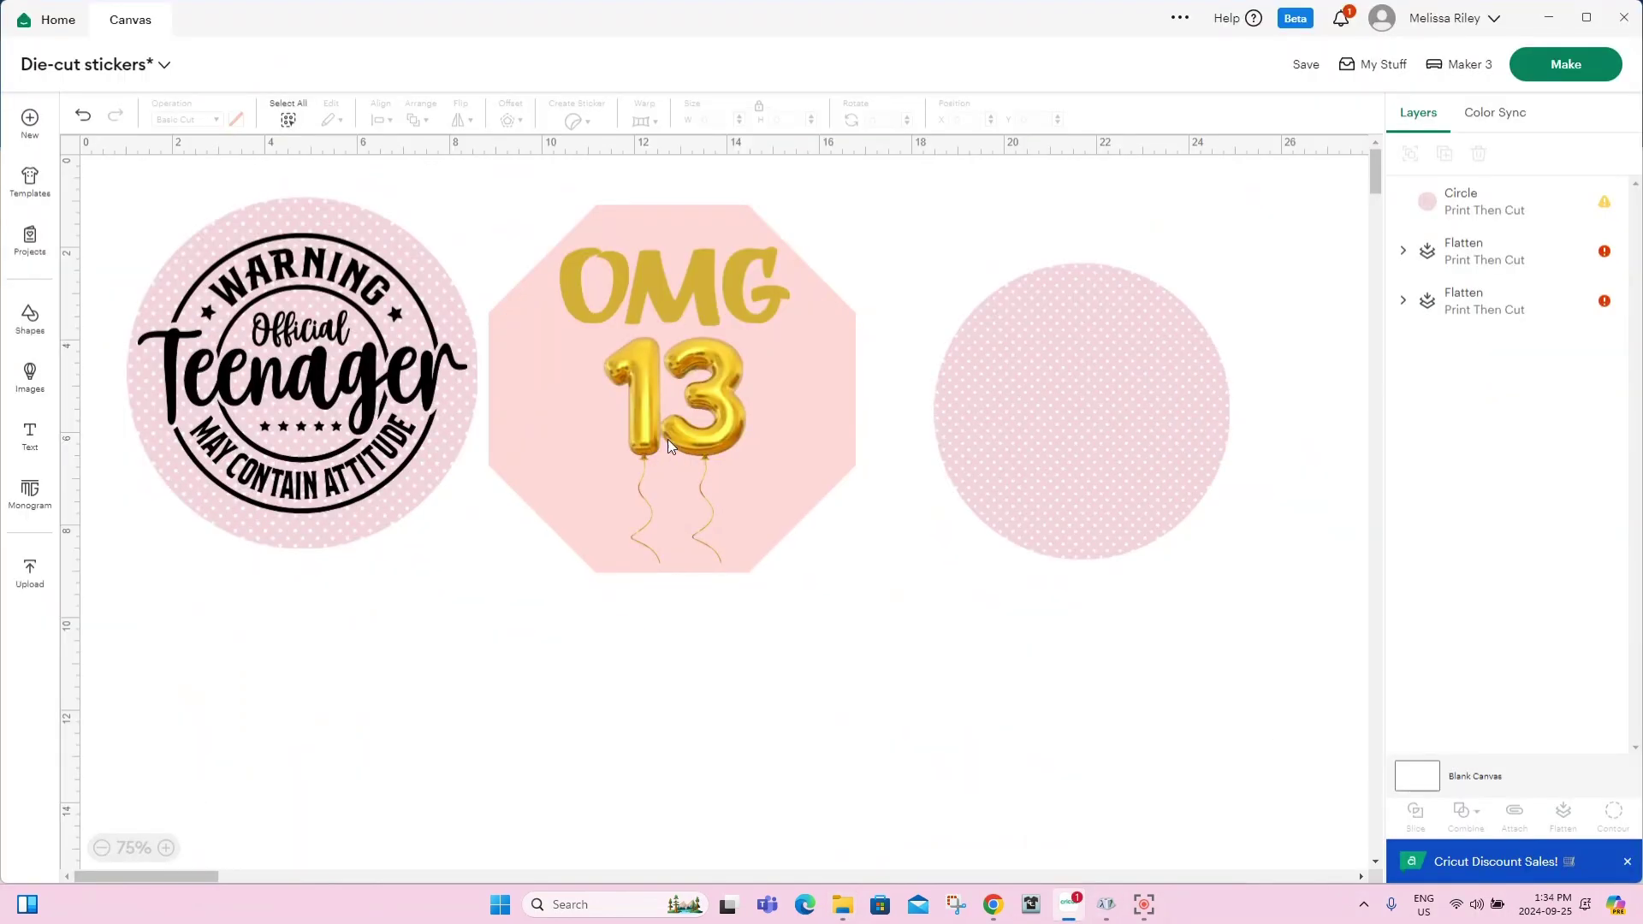
Start a new image upload for the downloaded teenager graphic.
{"action": "left_click", "coordinate": [33, 574]}
{"action": "left_click", "coordinate": [170, 319]}
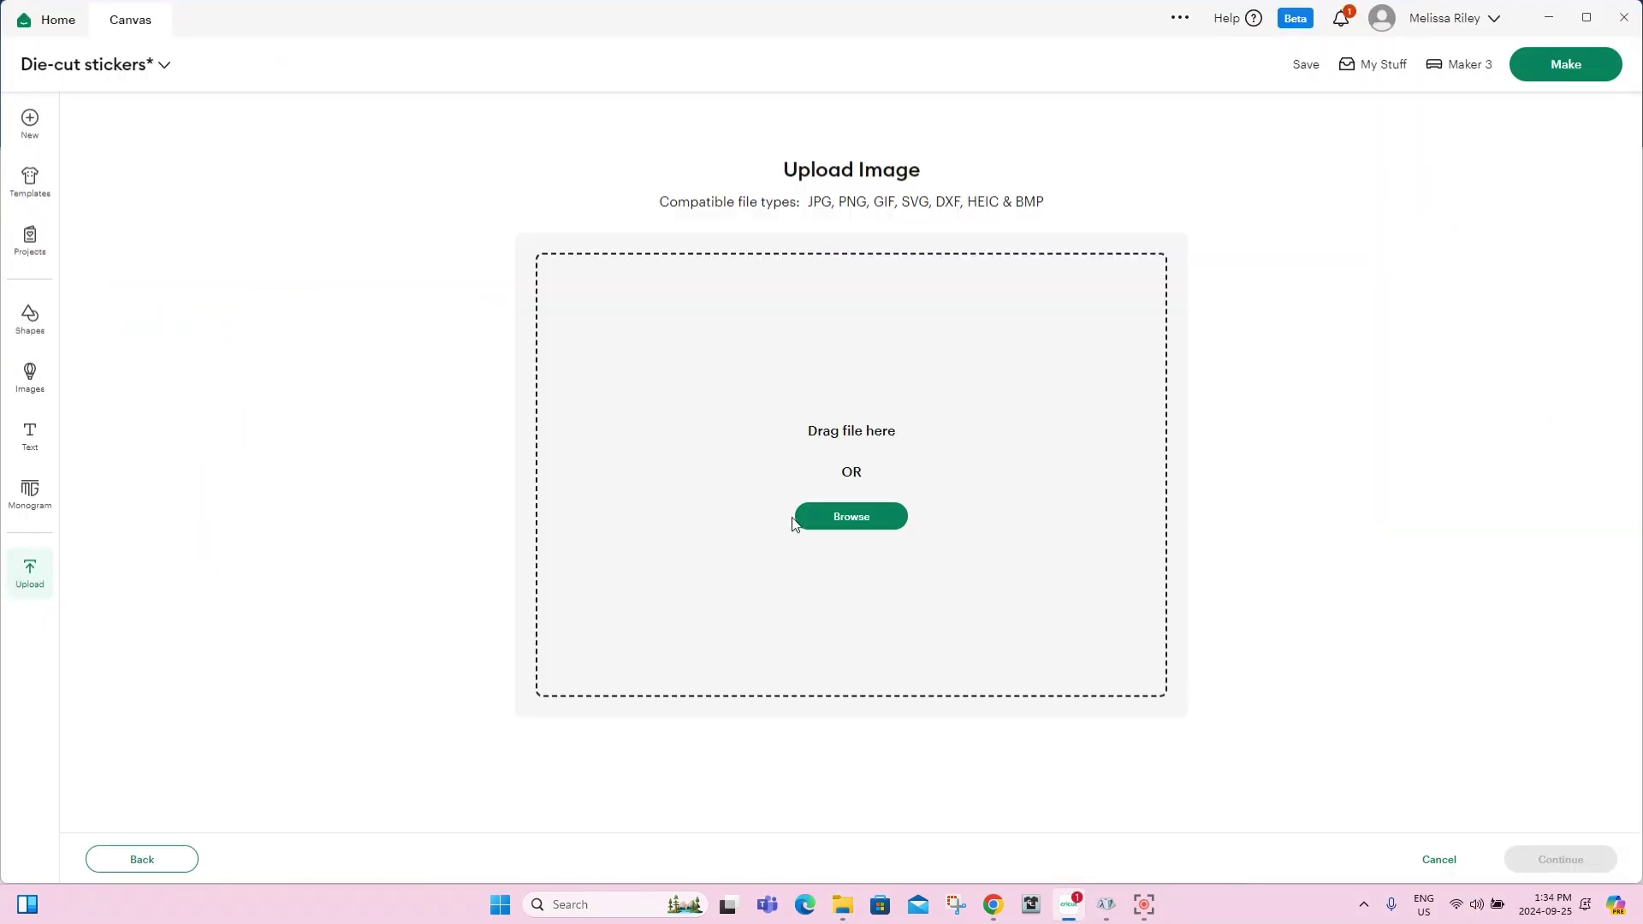
{"action": "left_click", "coordinate": [847, 516]}
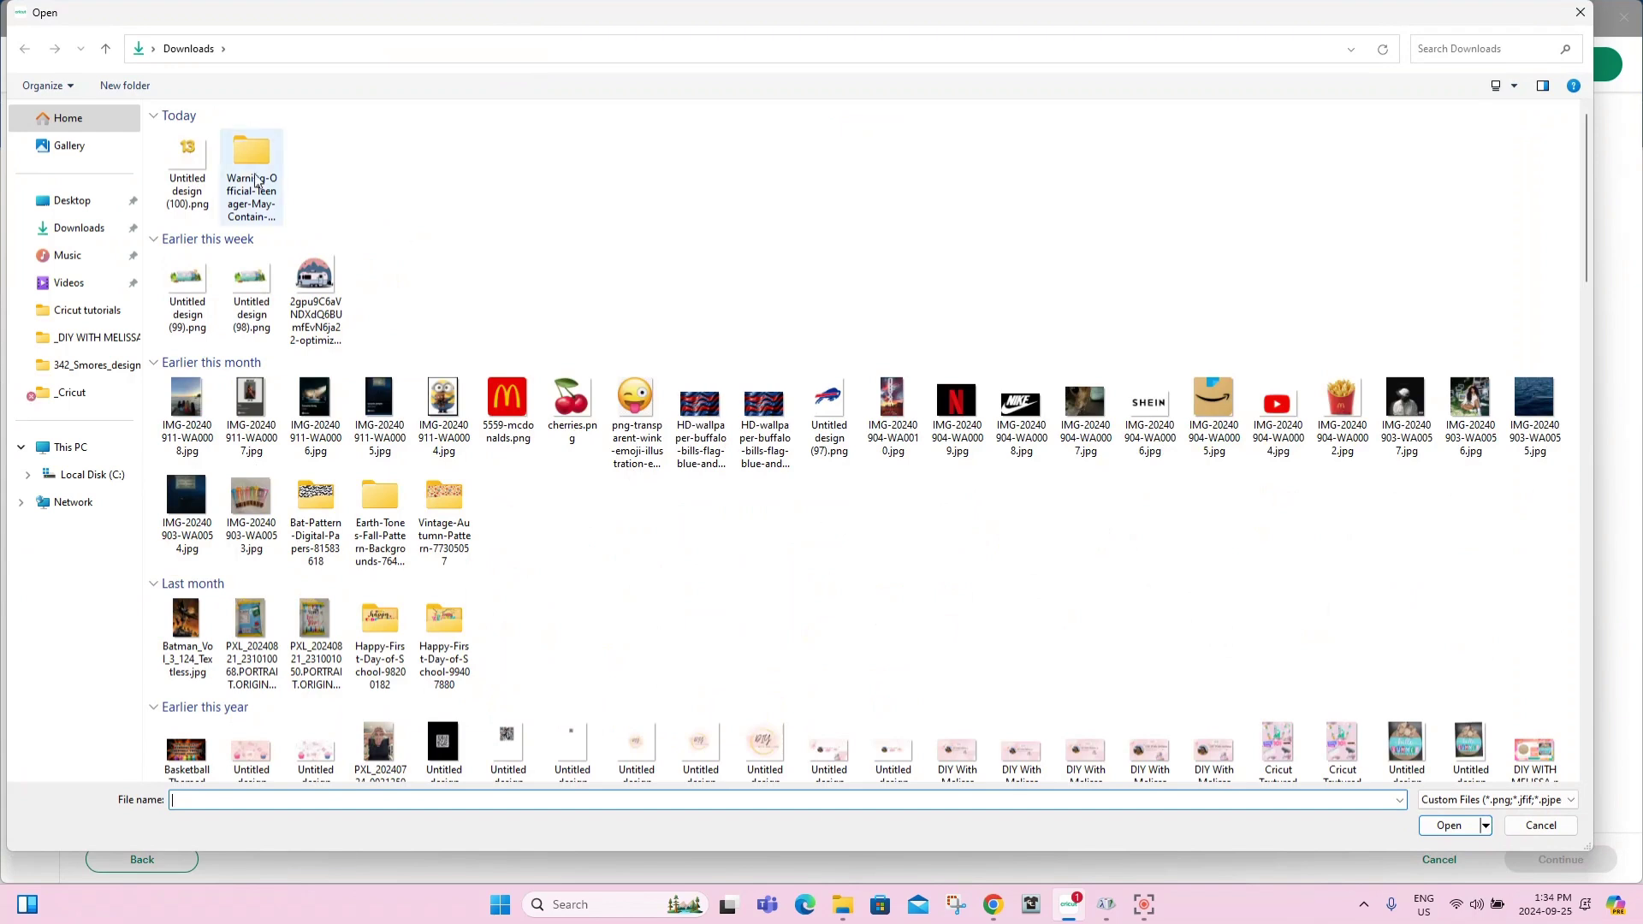
{"action": "double_click", "coordinate": [253, 162]}
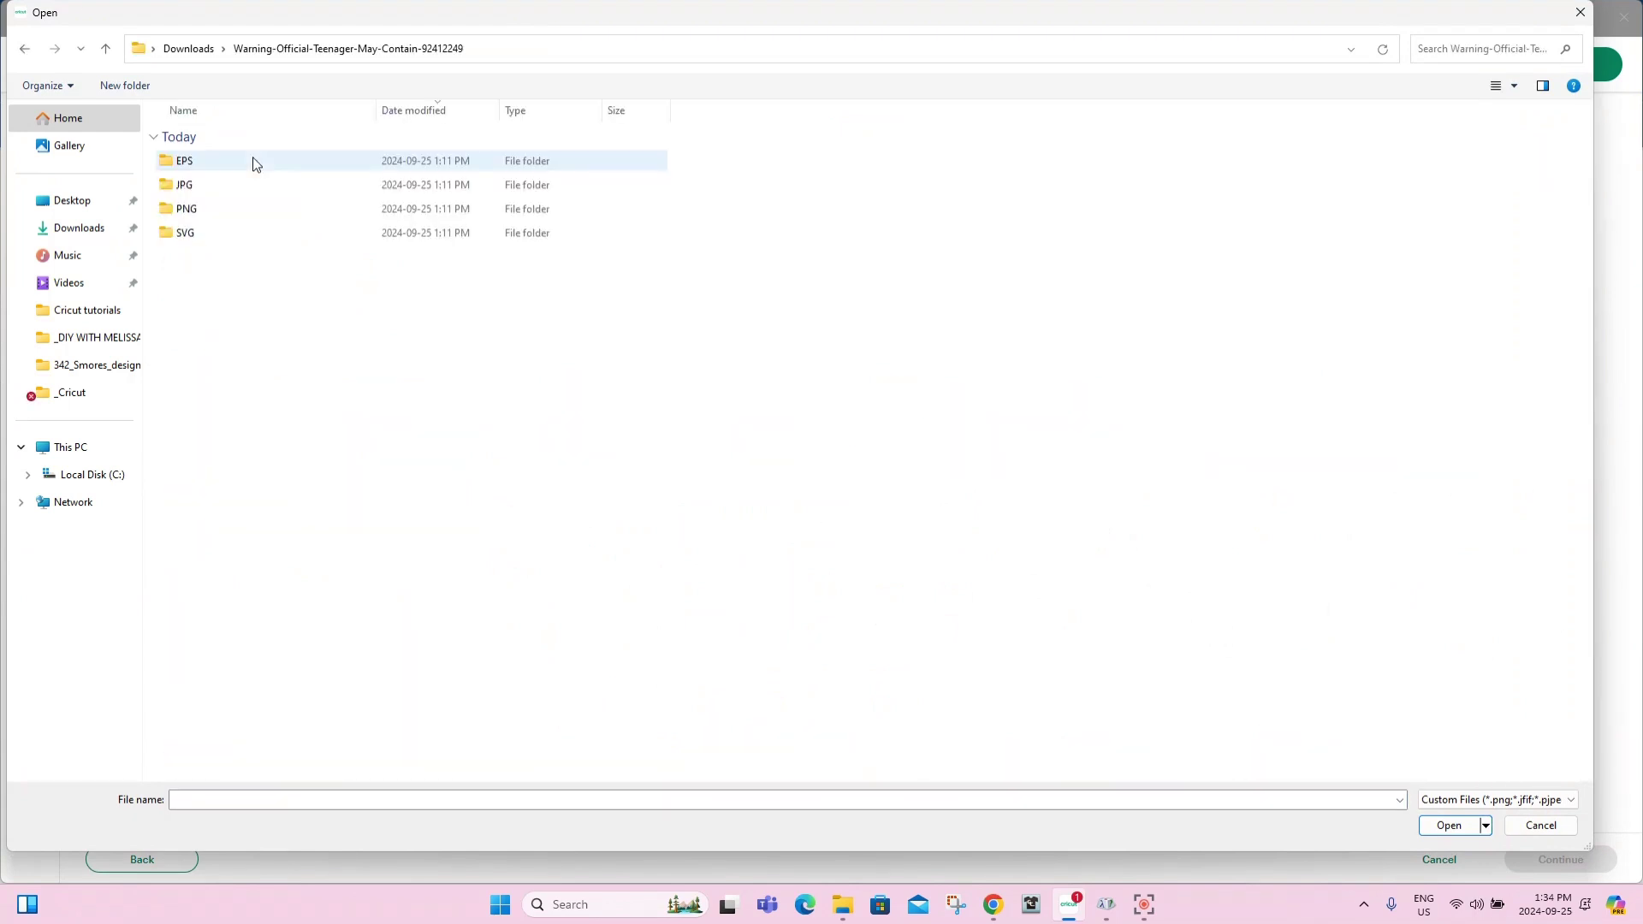
{"action": "double_click", "coordinate": [212, 209]}
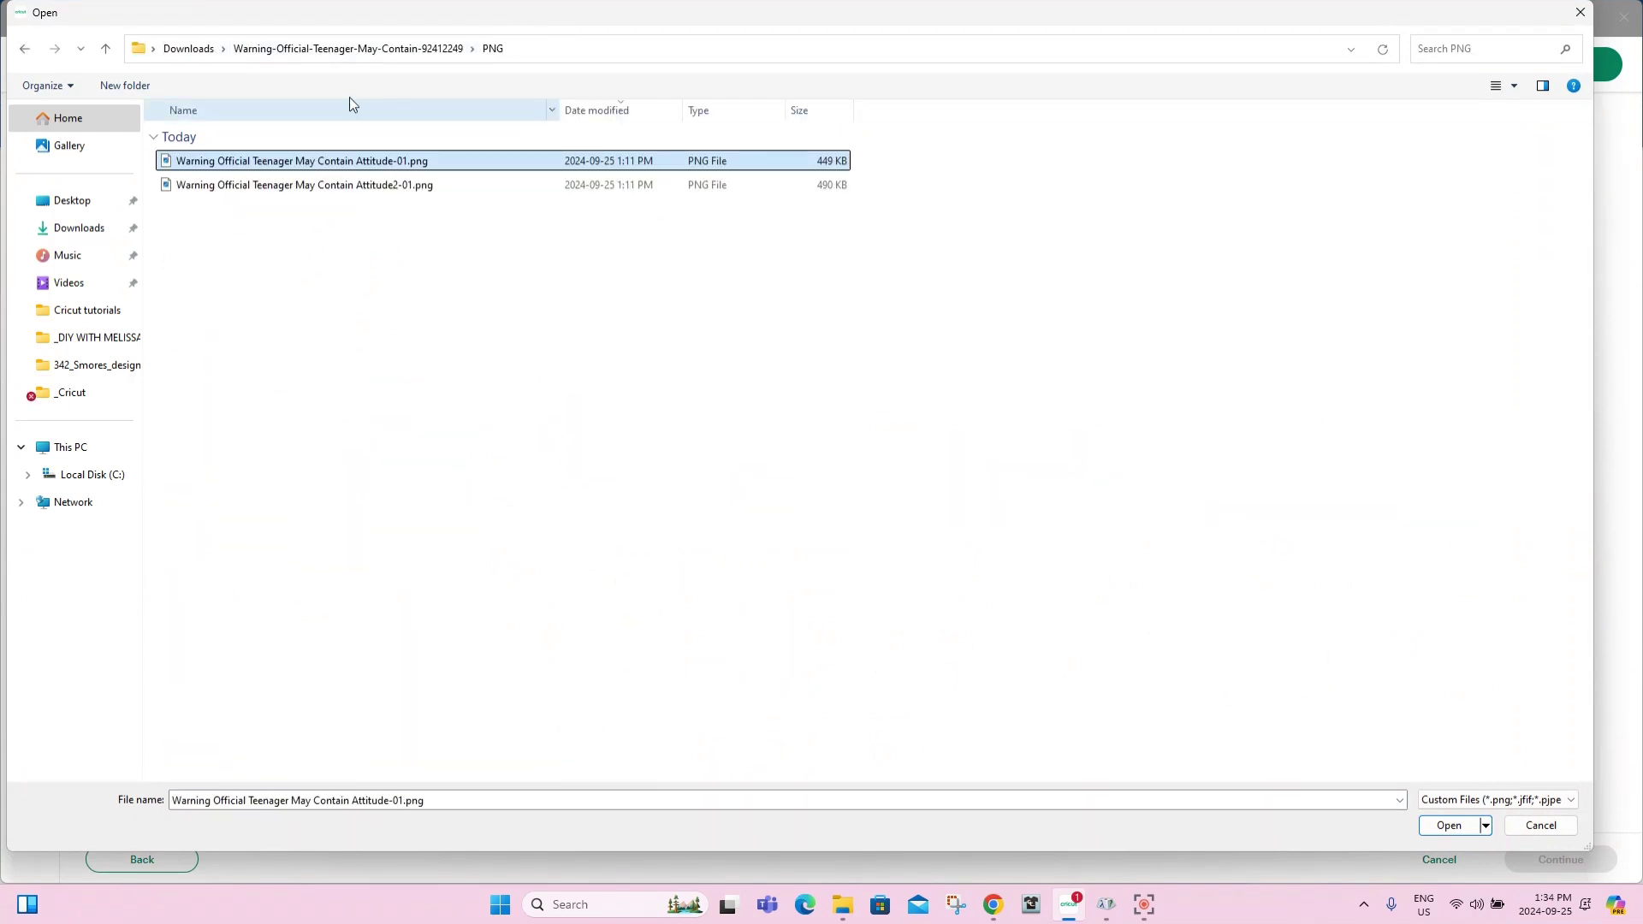
{"action": "left_click", "coordinate": [1545, 827]}
Load Warning Official Teenager May Contain Attitude-01.png from the PNG subfolder of the downloaded Warning-Official-Teenager folder.
{"action": "left_click", "coordinate": [835, 516]}
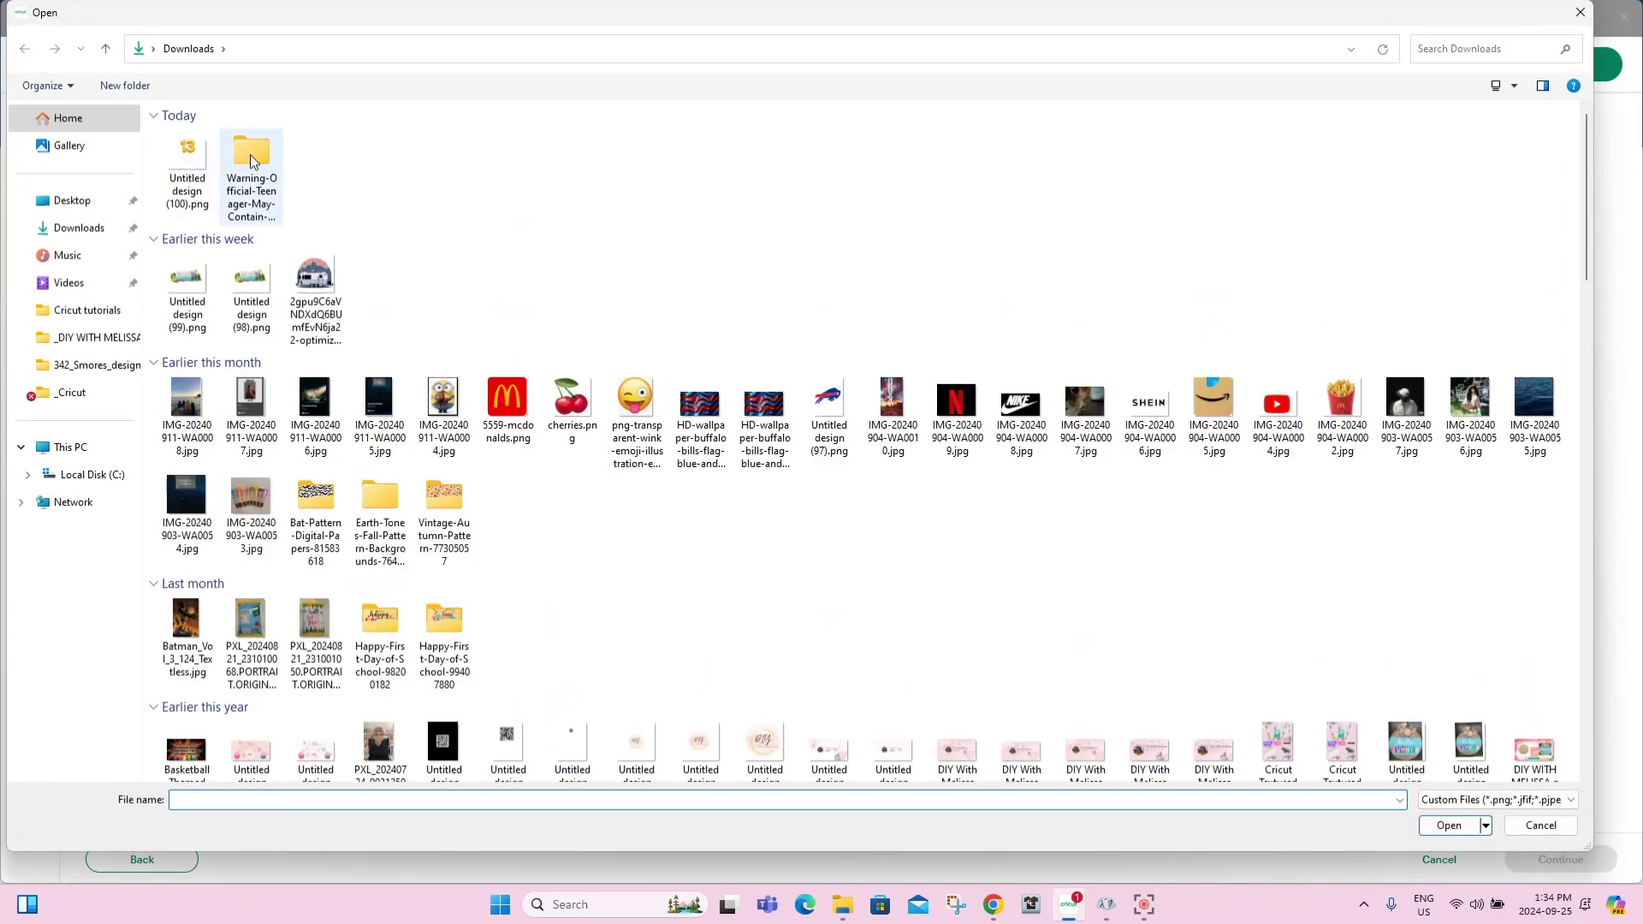
{"action": "double_click", "coordinate": [253, 162]}
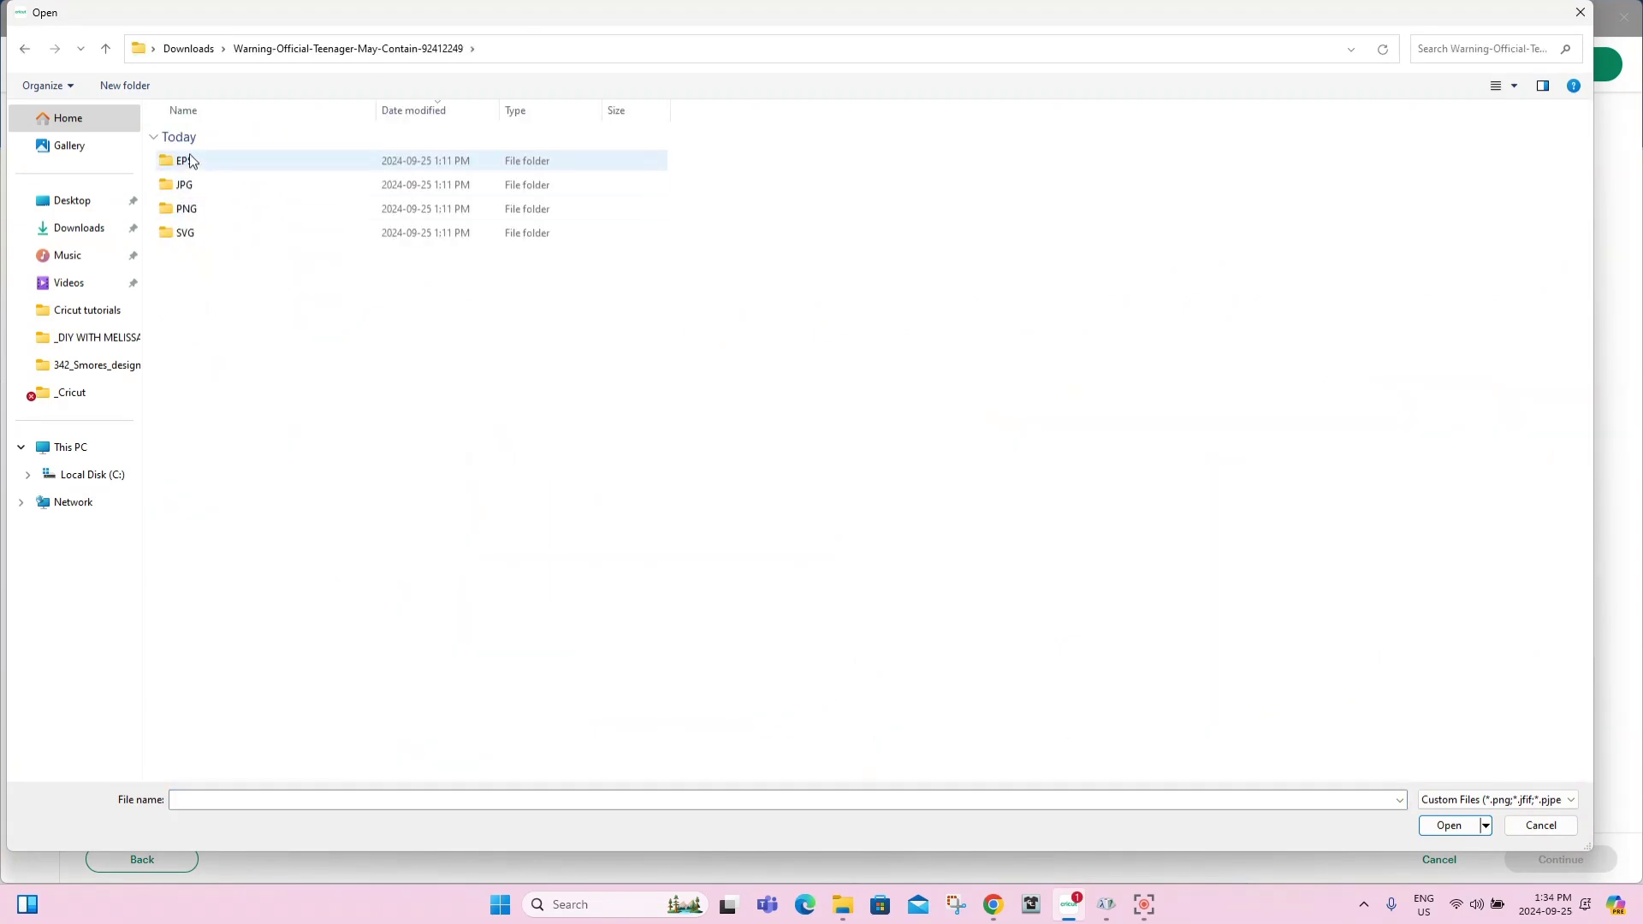
{"action": "left_click_drag", "start_coordinate": [338, 19], "coordinate": [723, 259]}
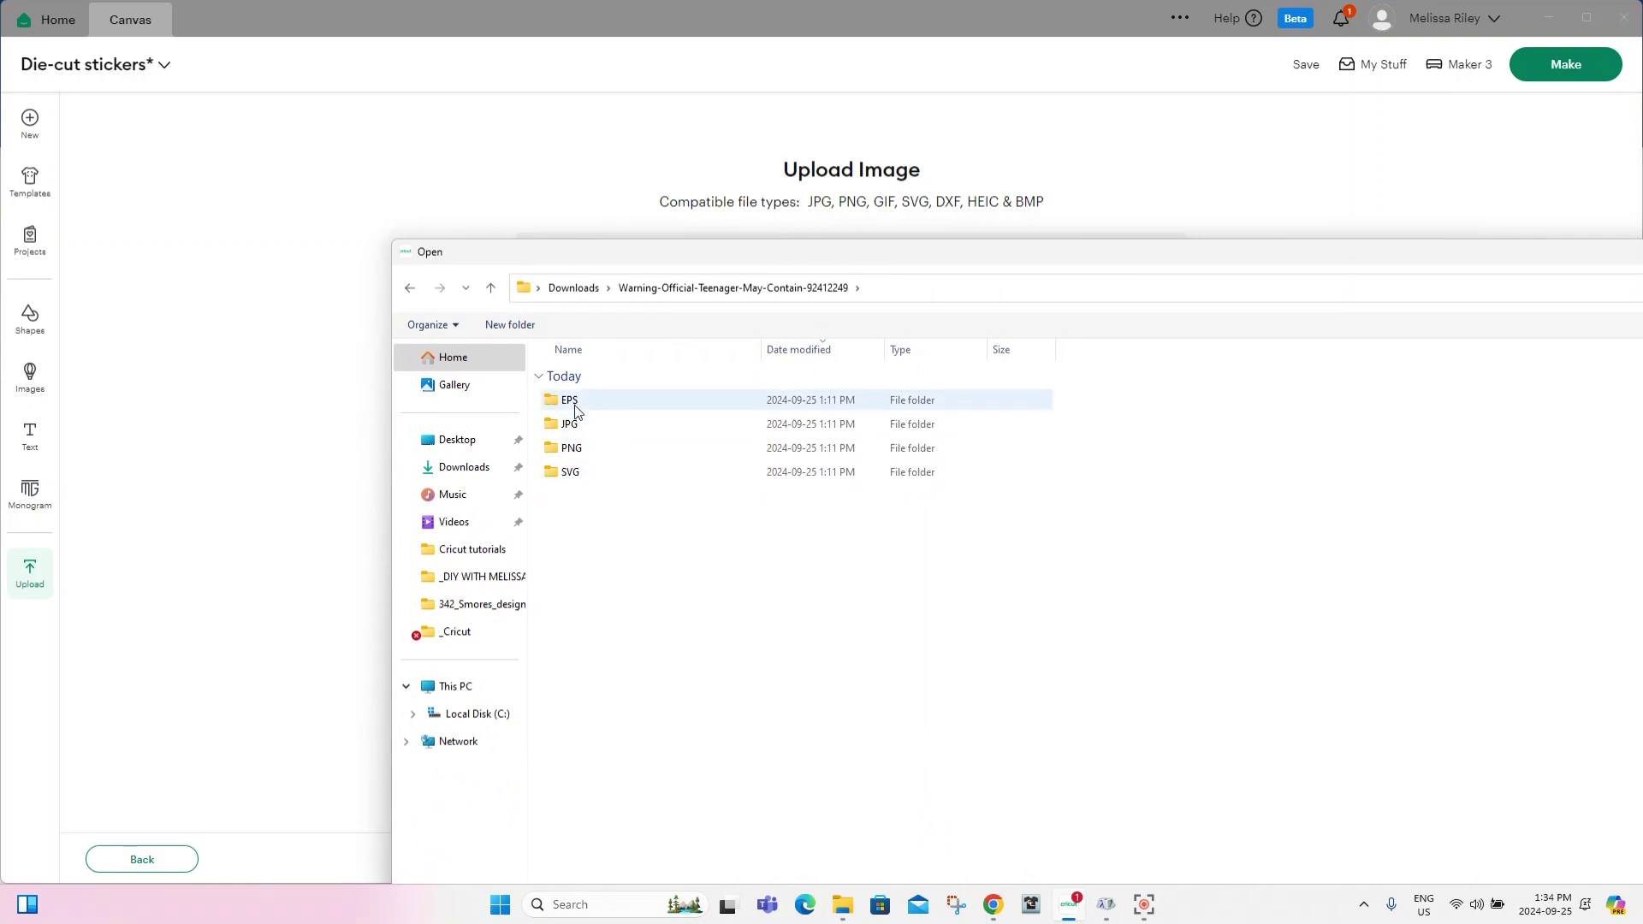
{"action": "double_click", "coordinate": [996, 252]}
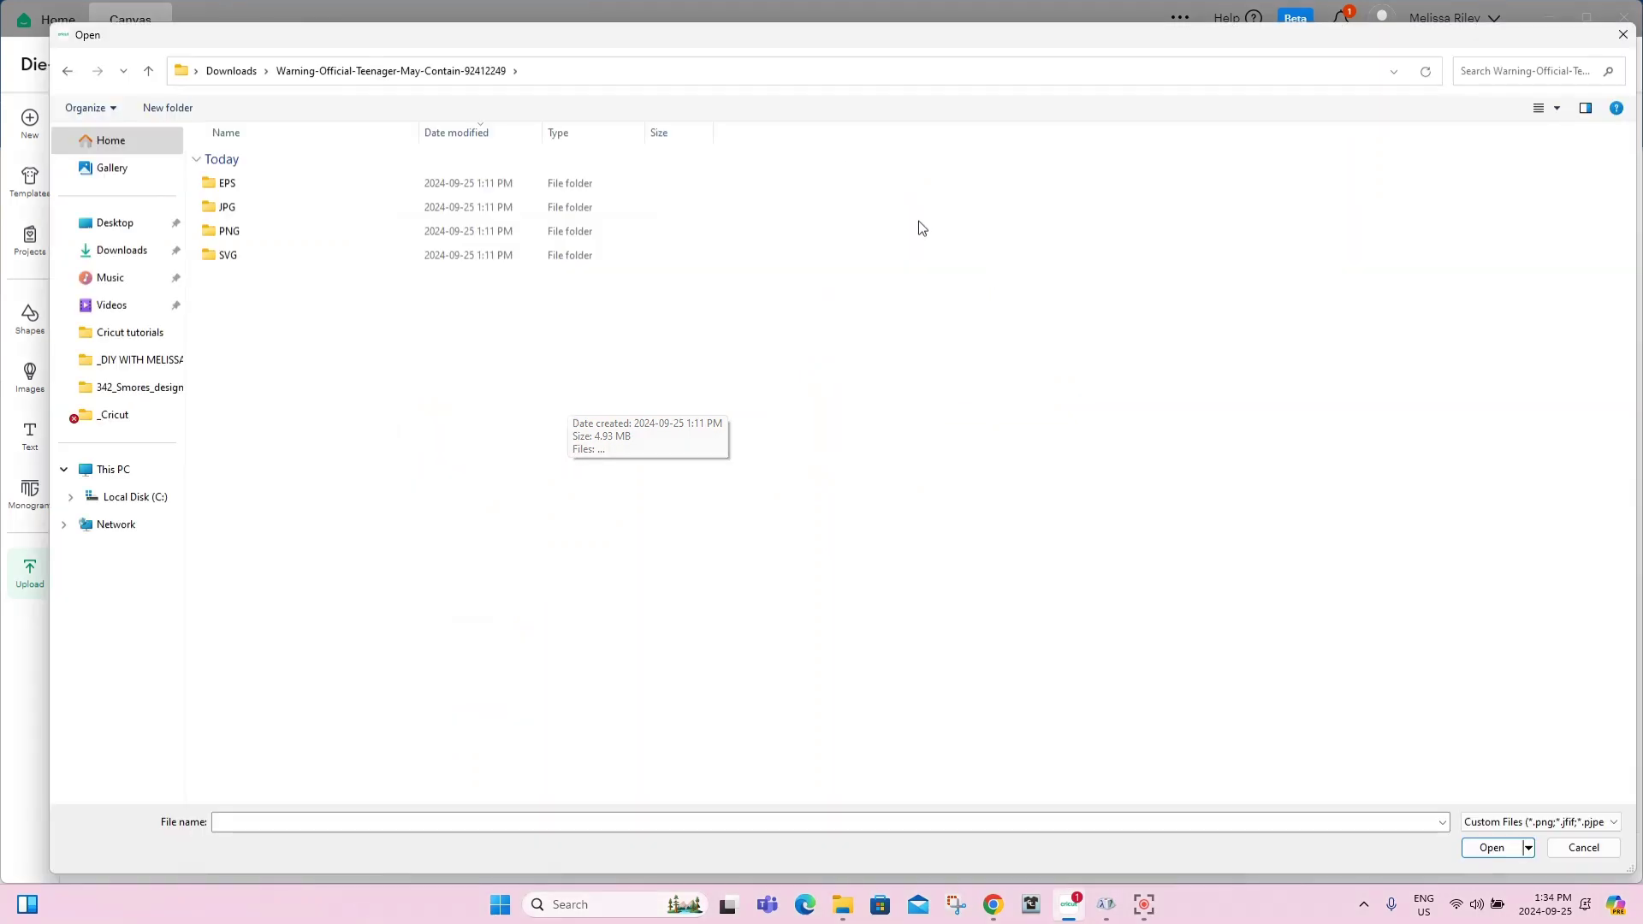
{"action": "double_click", "coordinate": [256, 229]}
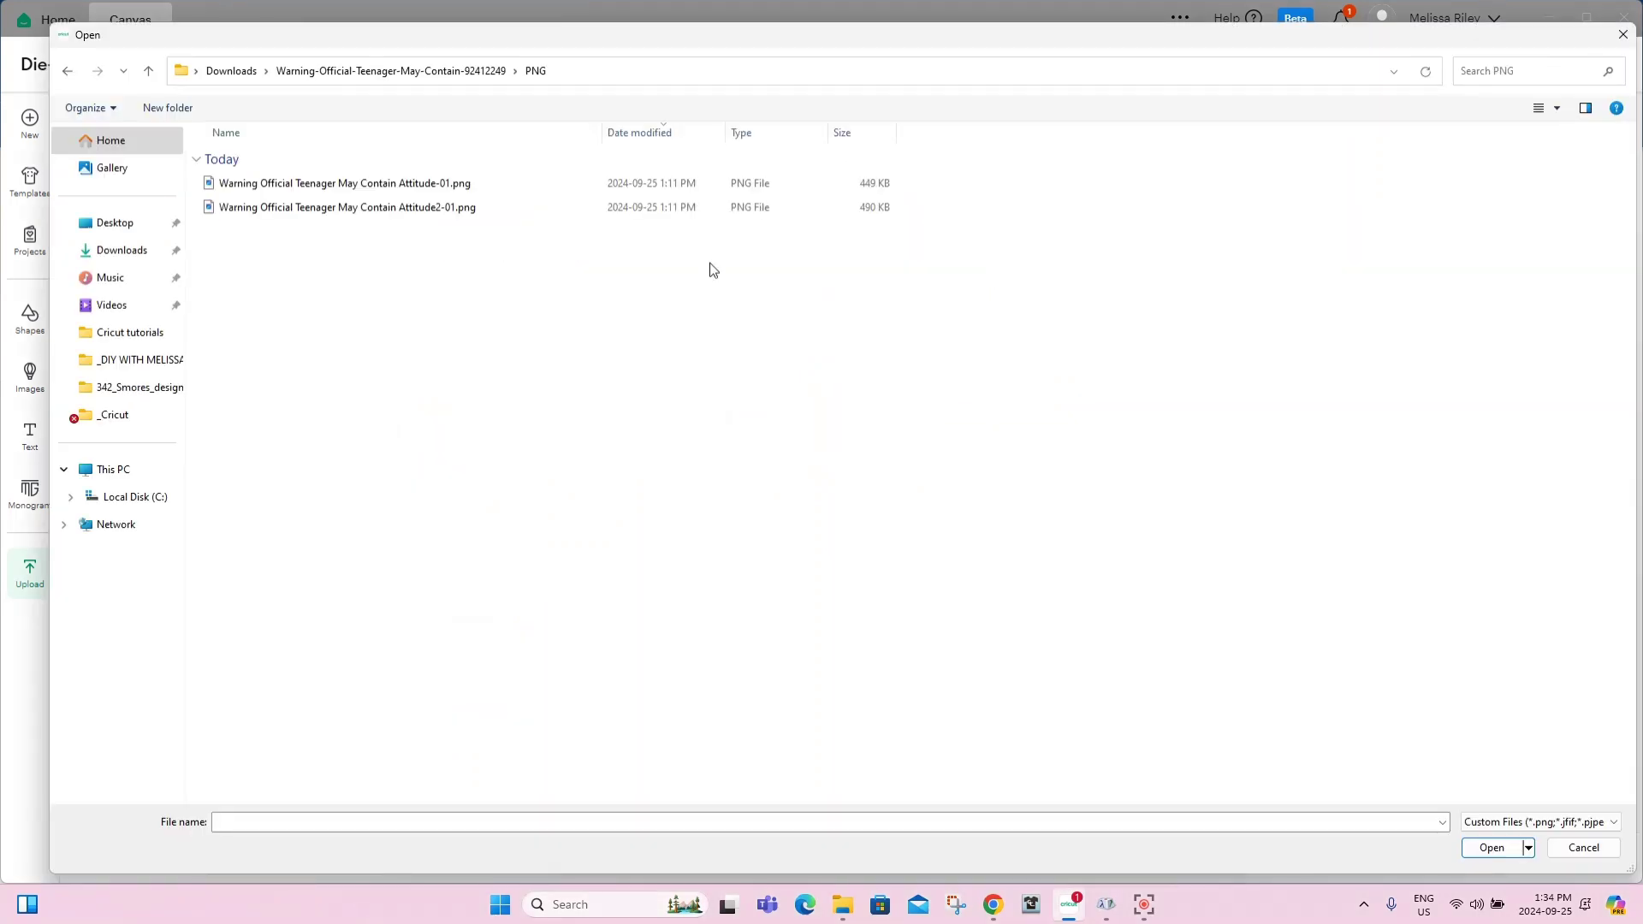
{"action": "double_click", "coordinate": [414, 183]}
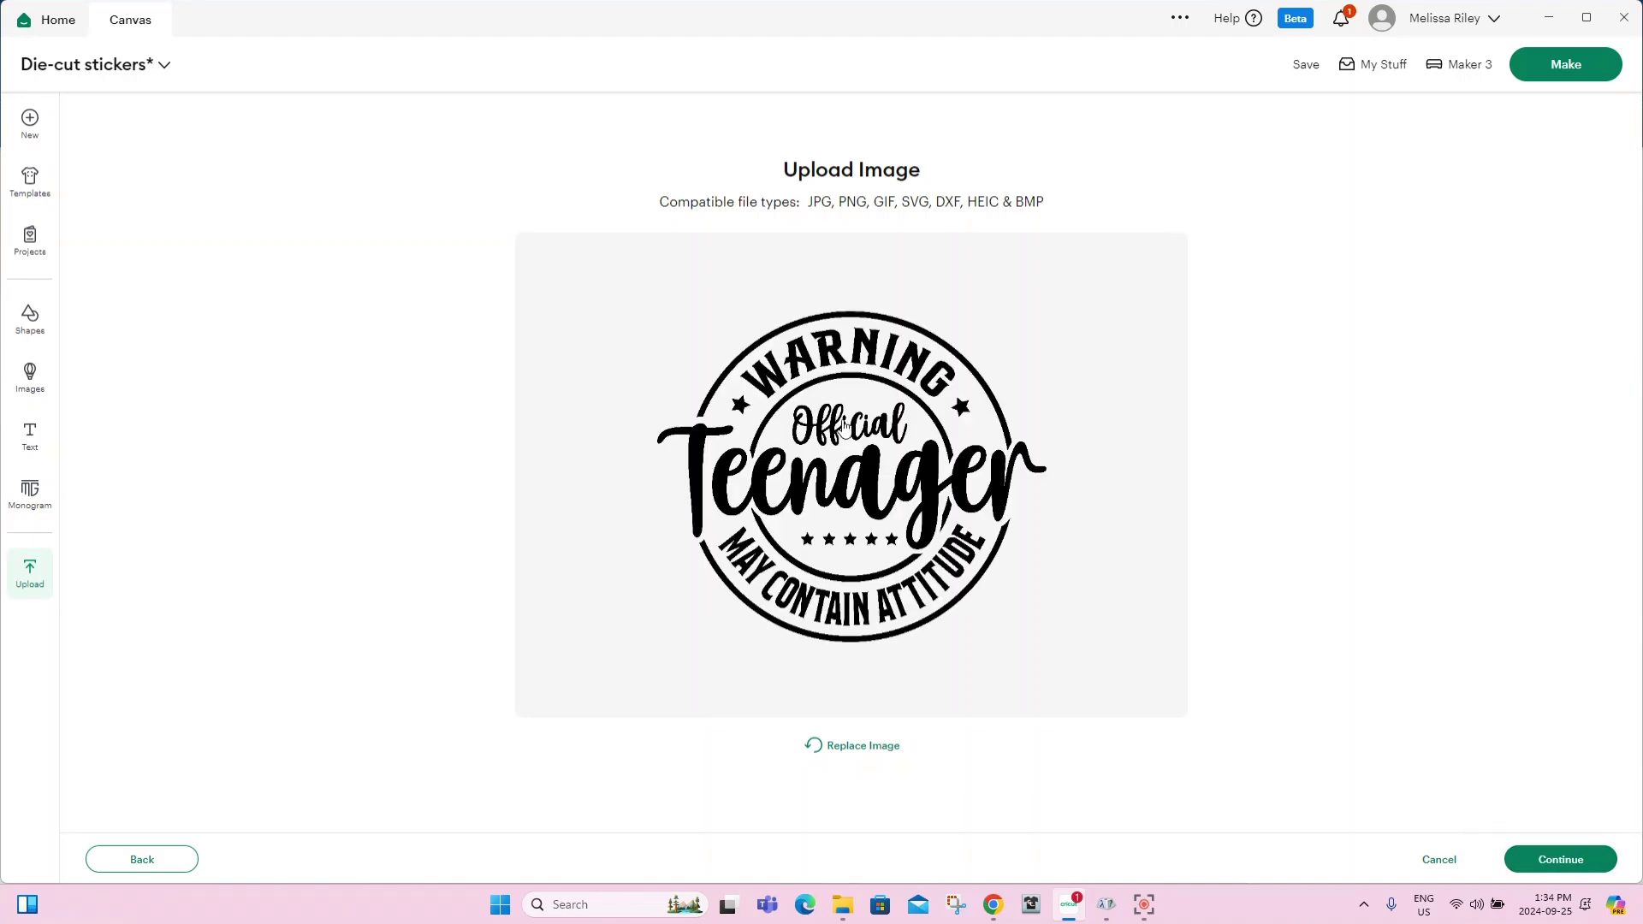
Keep the image background as is, convert the upload to a Flat Graphic, and add it to the canvas.
{"action": "left_click", "coordinate": [1553, 861]}
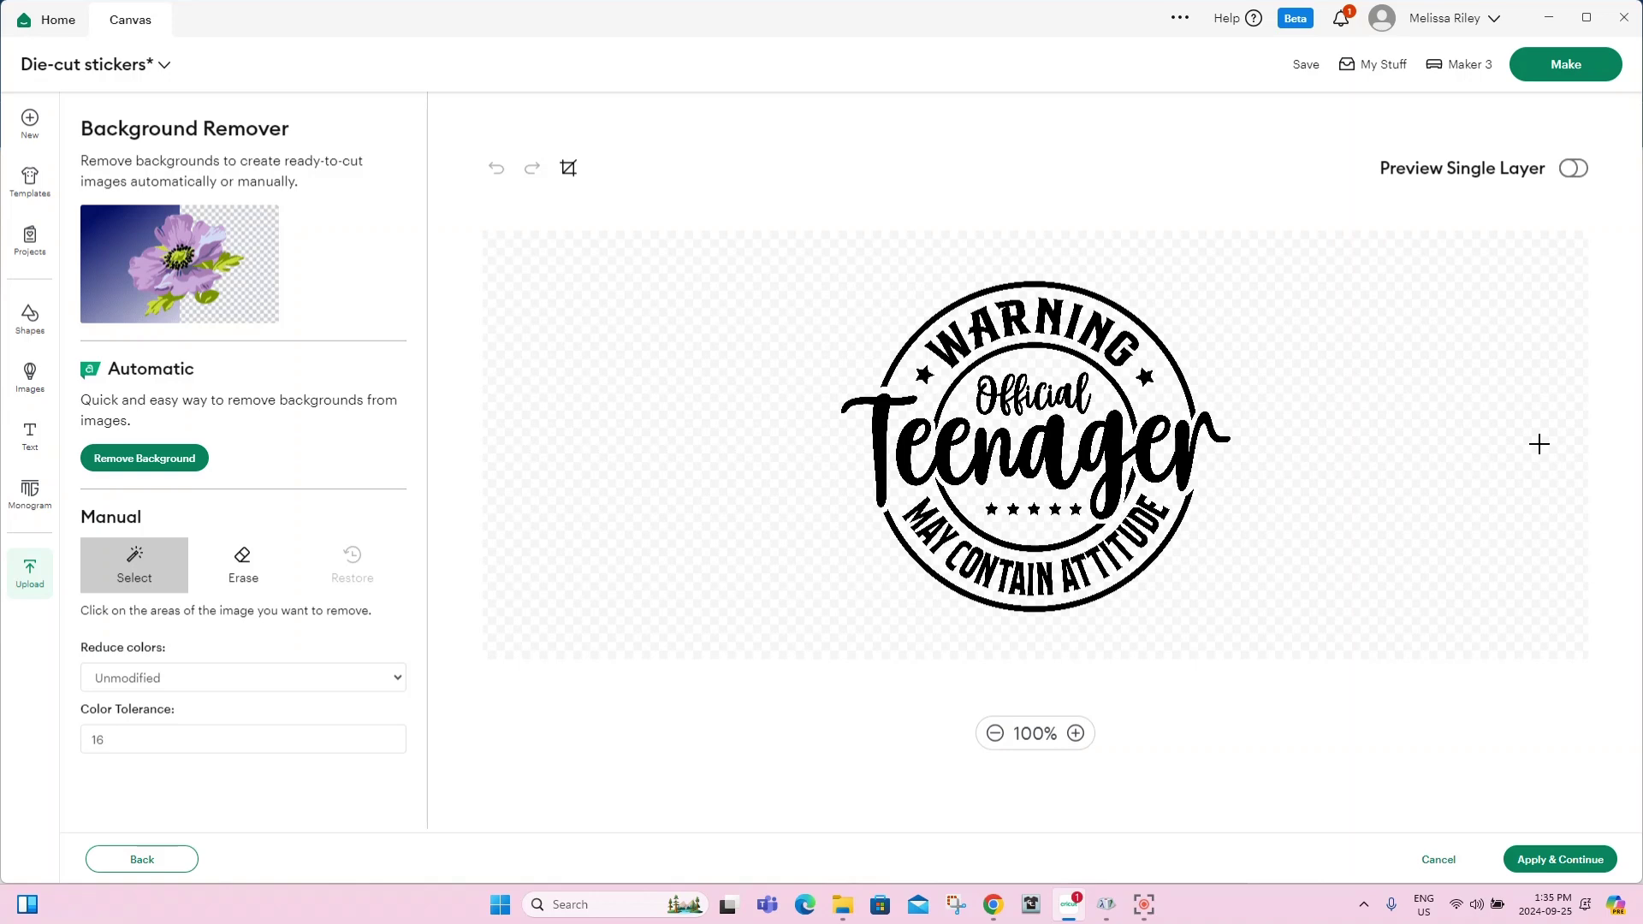
{"action": "left_click", "coordinate": [1547, 864]}
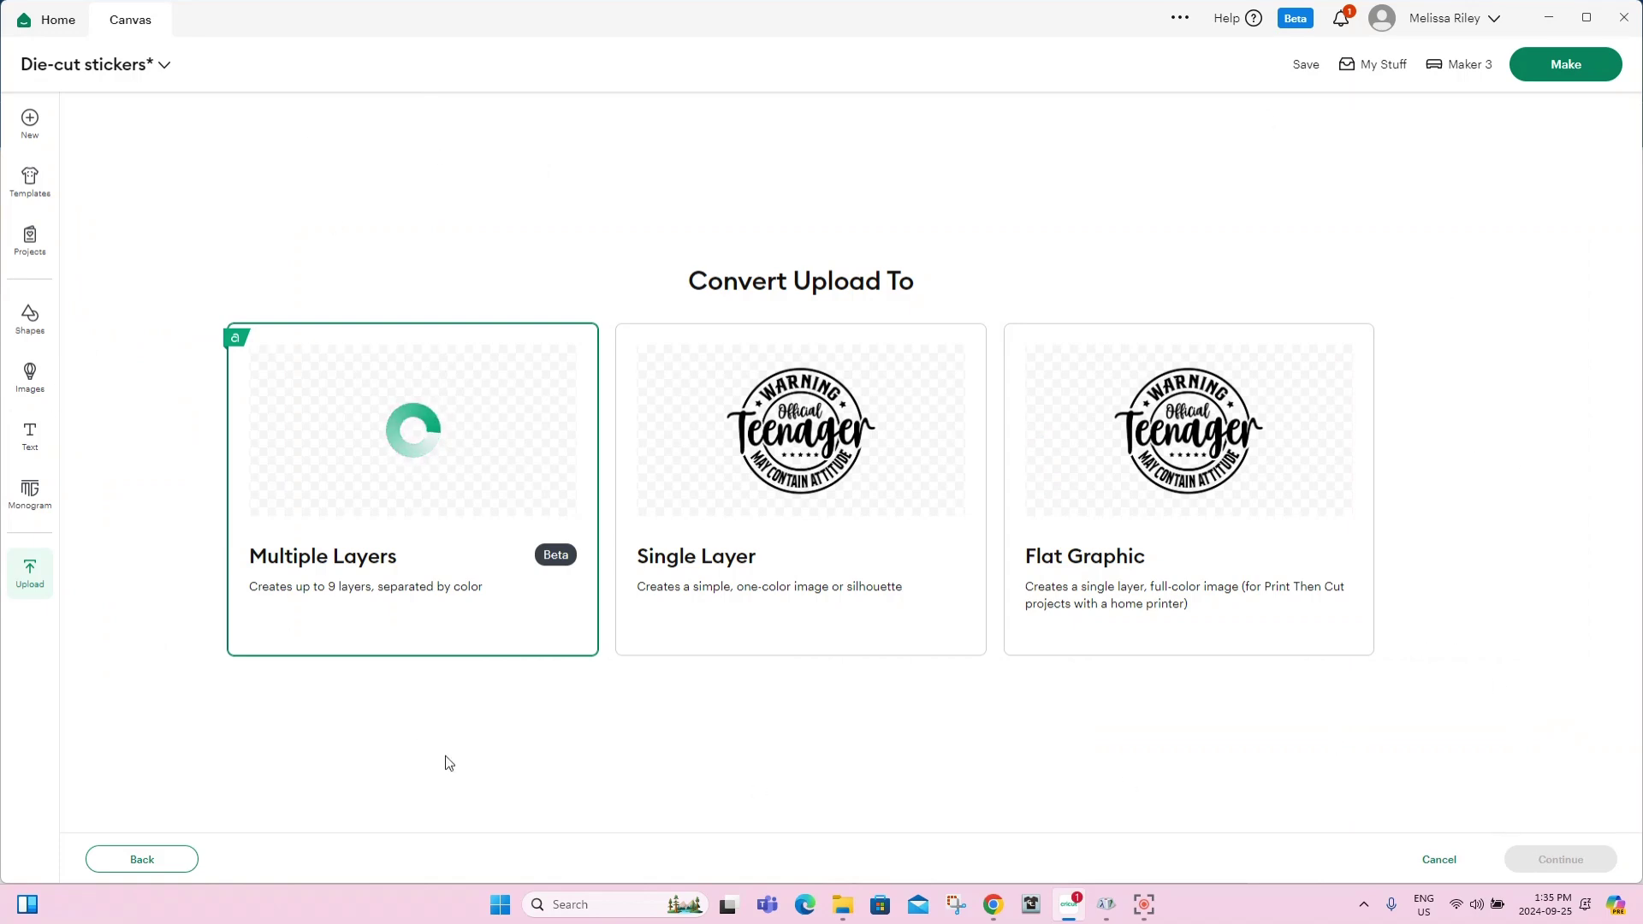
{"action": "left_click", "coordinate": [1185, 457]}
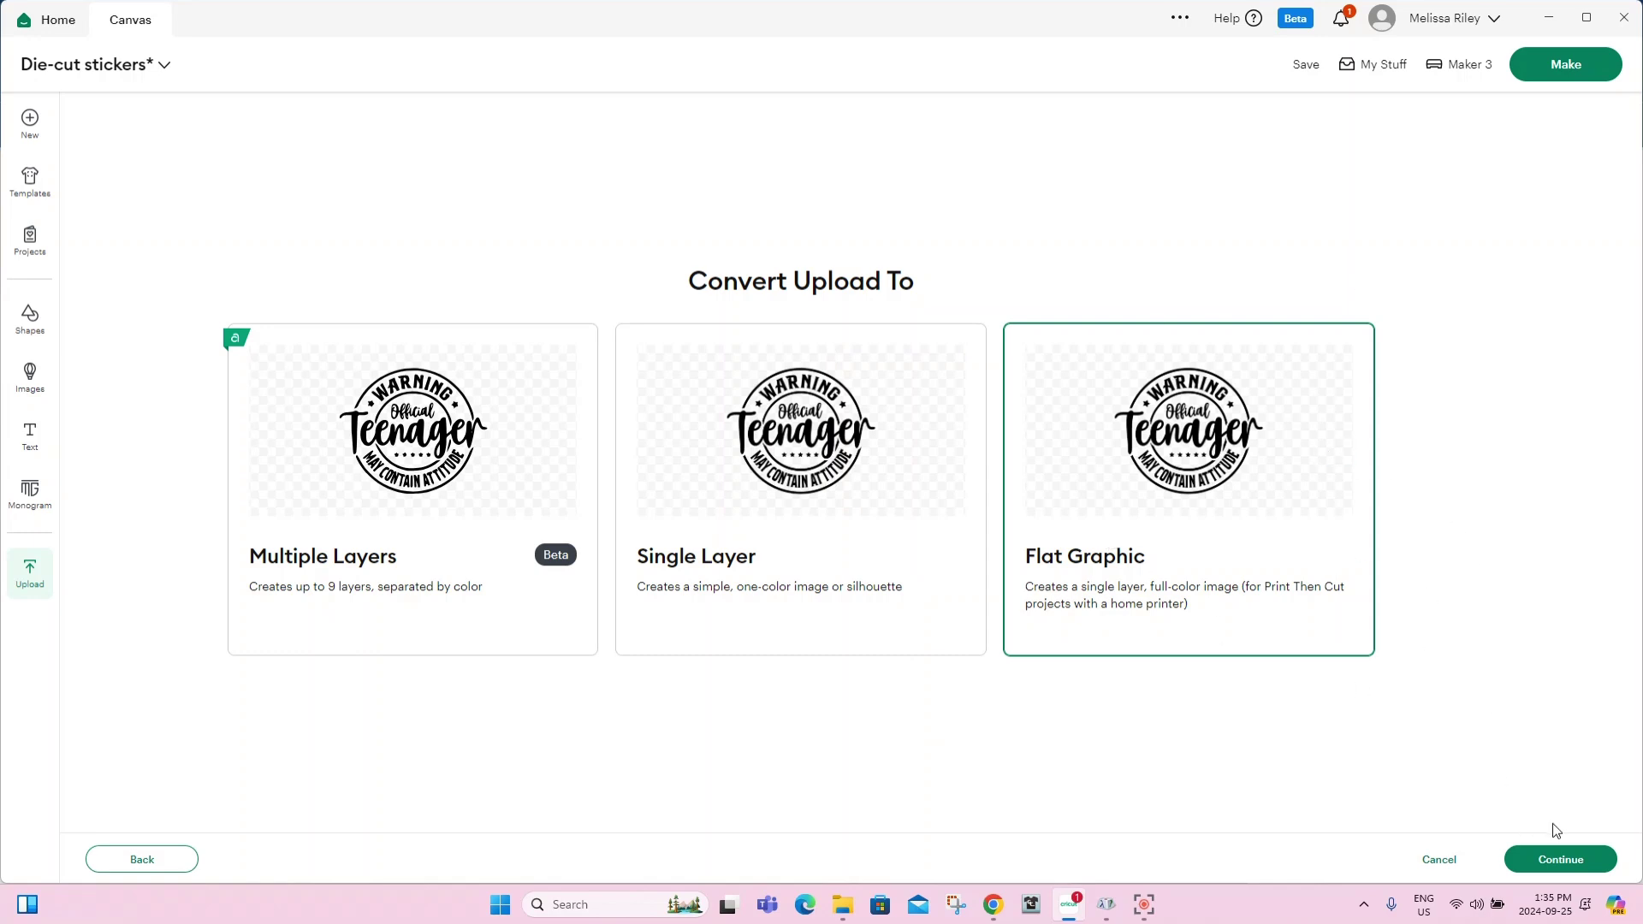
{"action": "left_click", "coordinate": [1555, 862]}
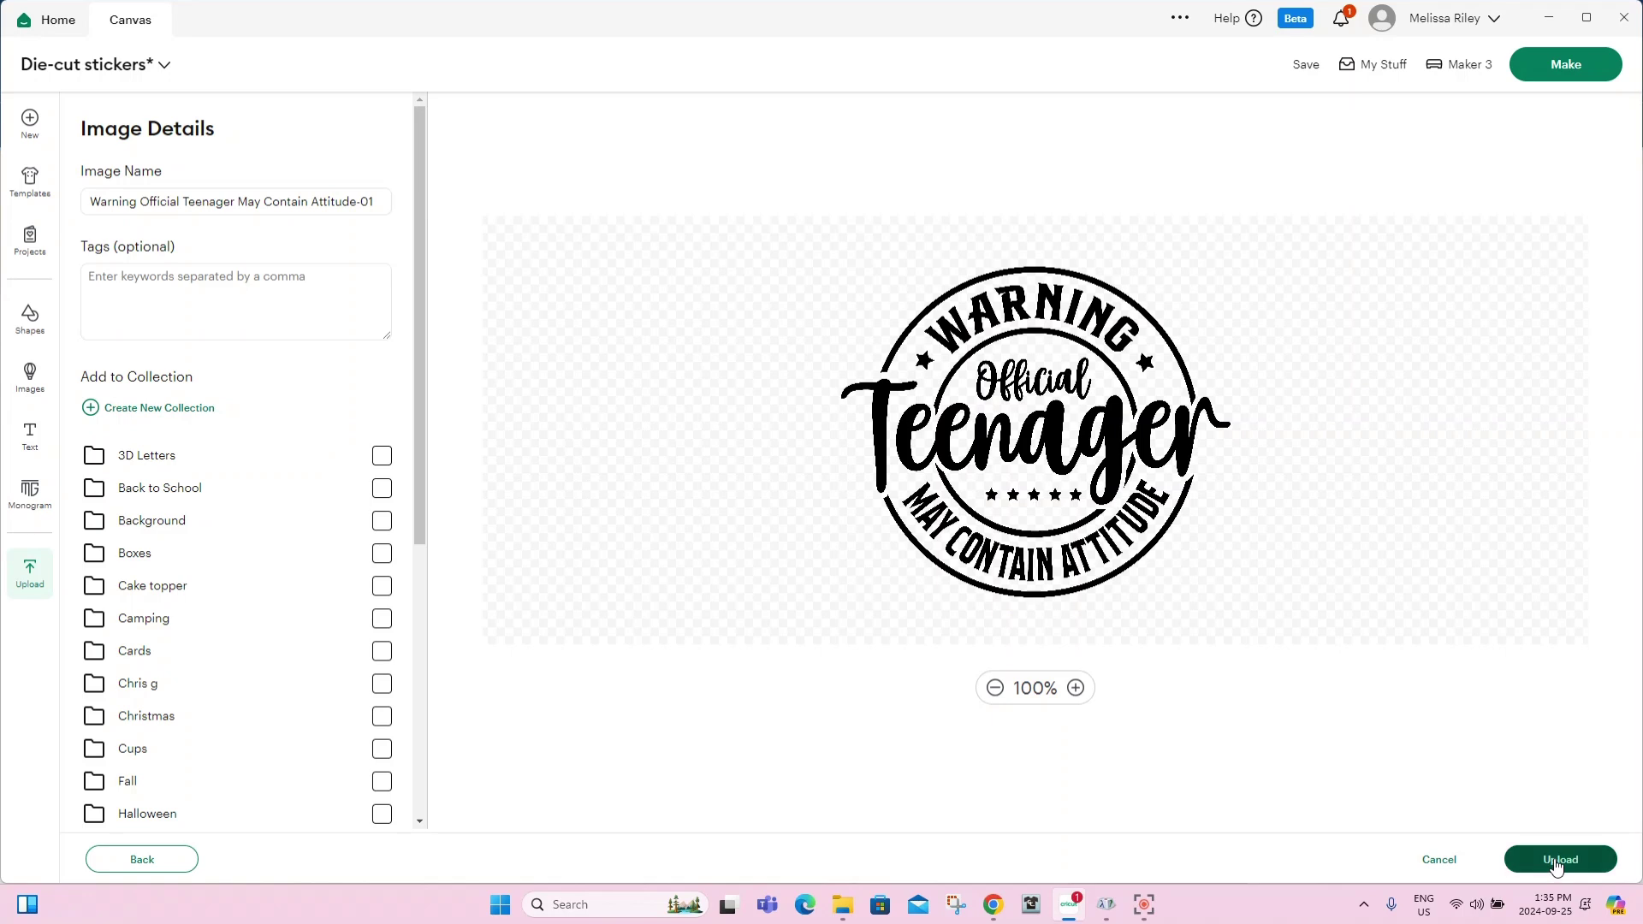
{"action": "left_click", "coordinate": [1556, 862]}
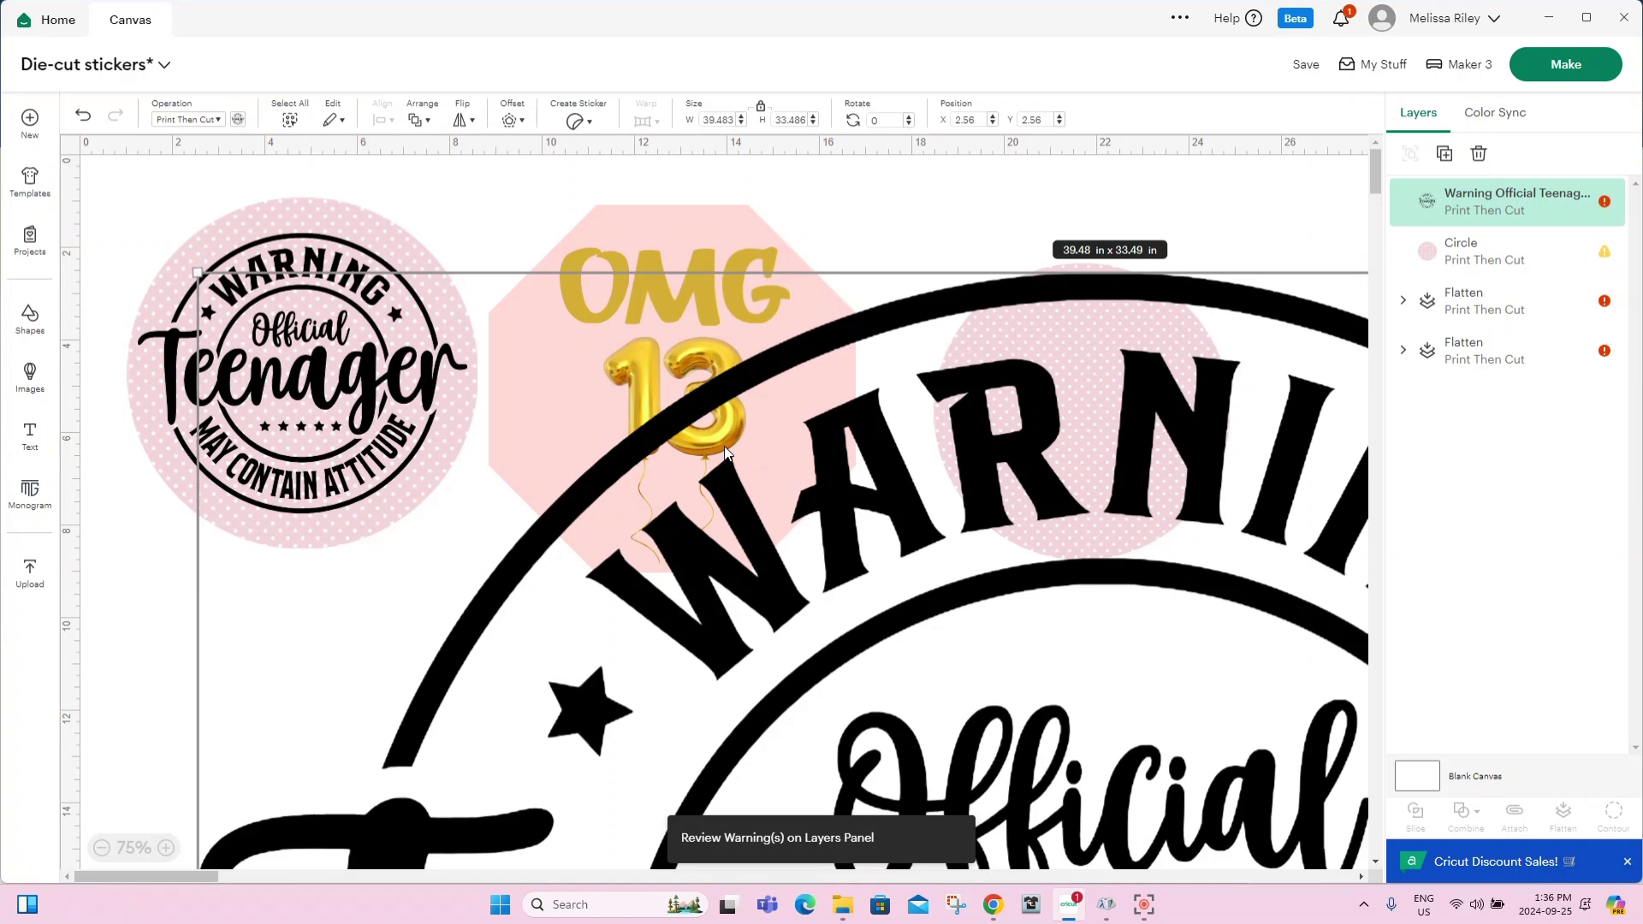
Set the width of the uploaded Warning Official Teenager graphic to 2 in.
{"action": "left_click", "coordinate": [733, 120]}
{"action": "type", "text": "2"}
{"action": "key", "text": "Tab"}
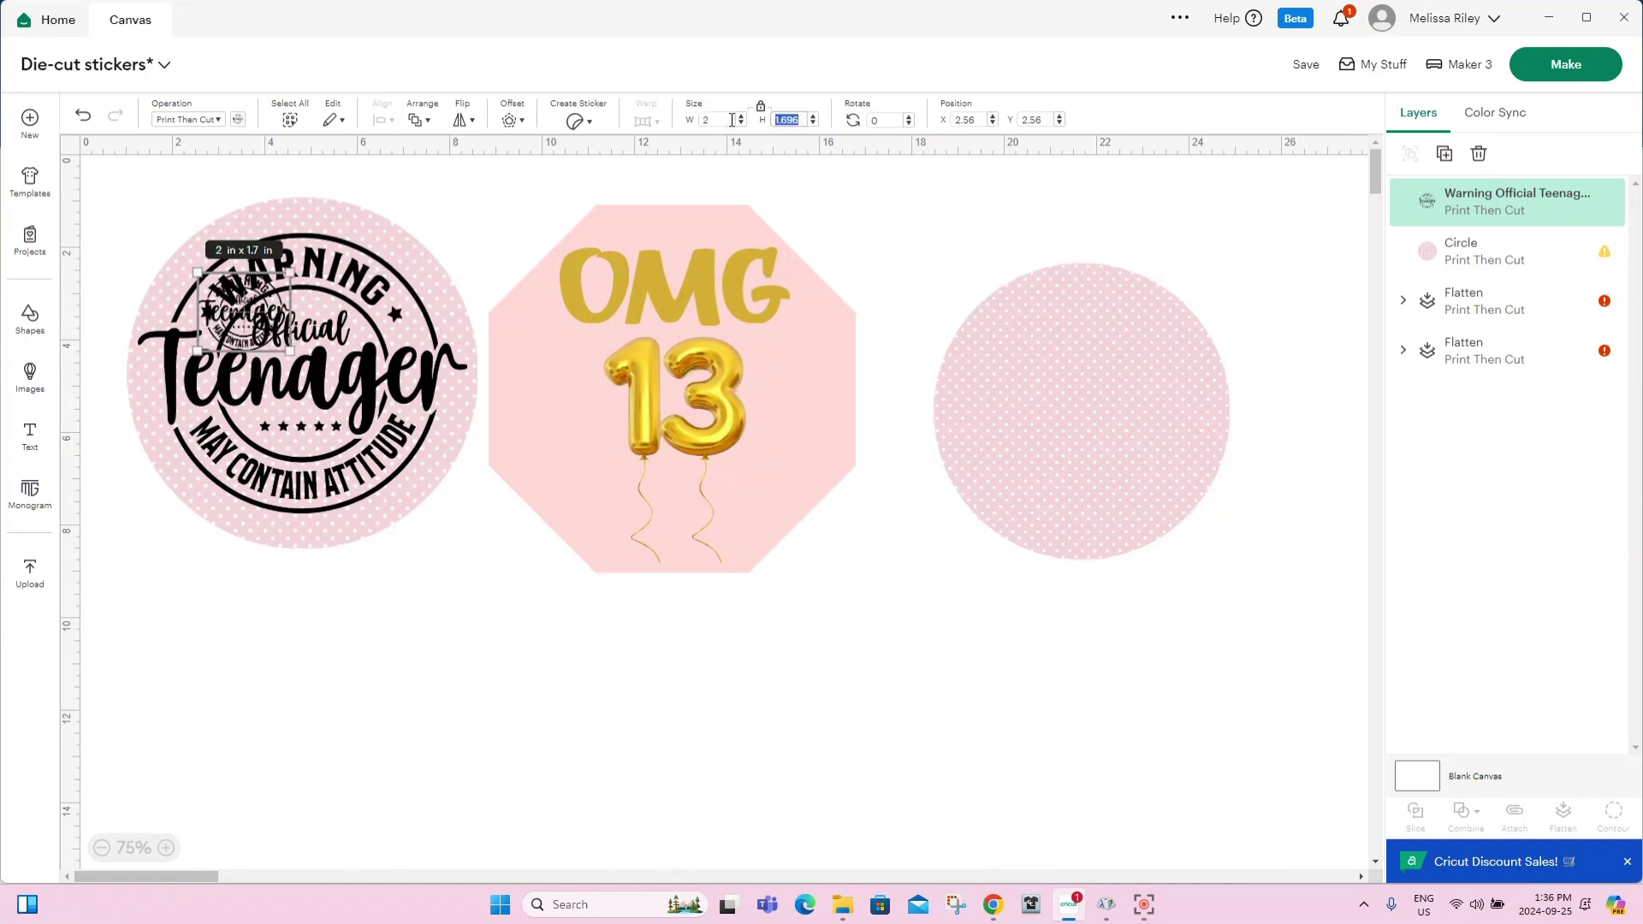
Move the Teenager graphic onto the plain polka-dot circle and enlarge it to about 6.07 in wide so it fits inside.
{"action": "left_click_drag", "start_coordinate": [246, 315], "coordinate": [1130, 478]}
{"action": "left_click_drag", "start_coordinate": [1246, 592], "coordinate": [1234, 538]}
{"action": "left_click_drag", "start_coordinate": [1093, 469], "coordinate": [1085, 465]}
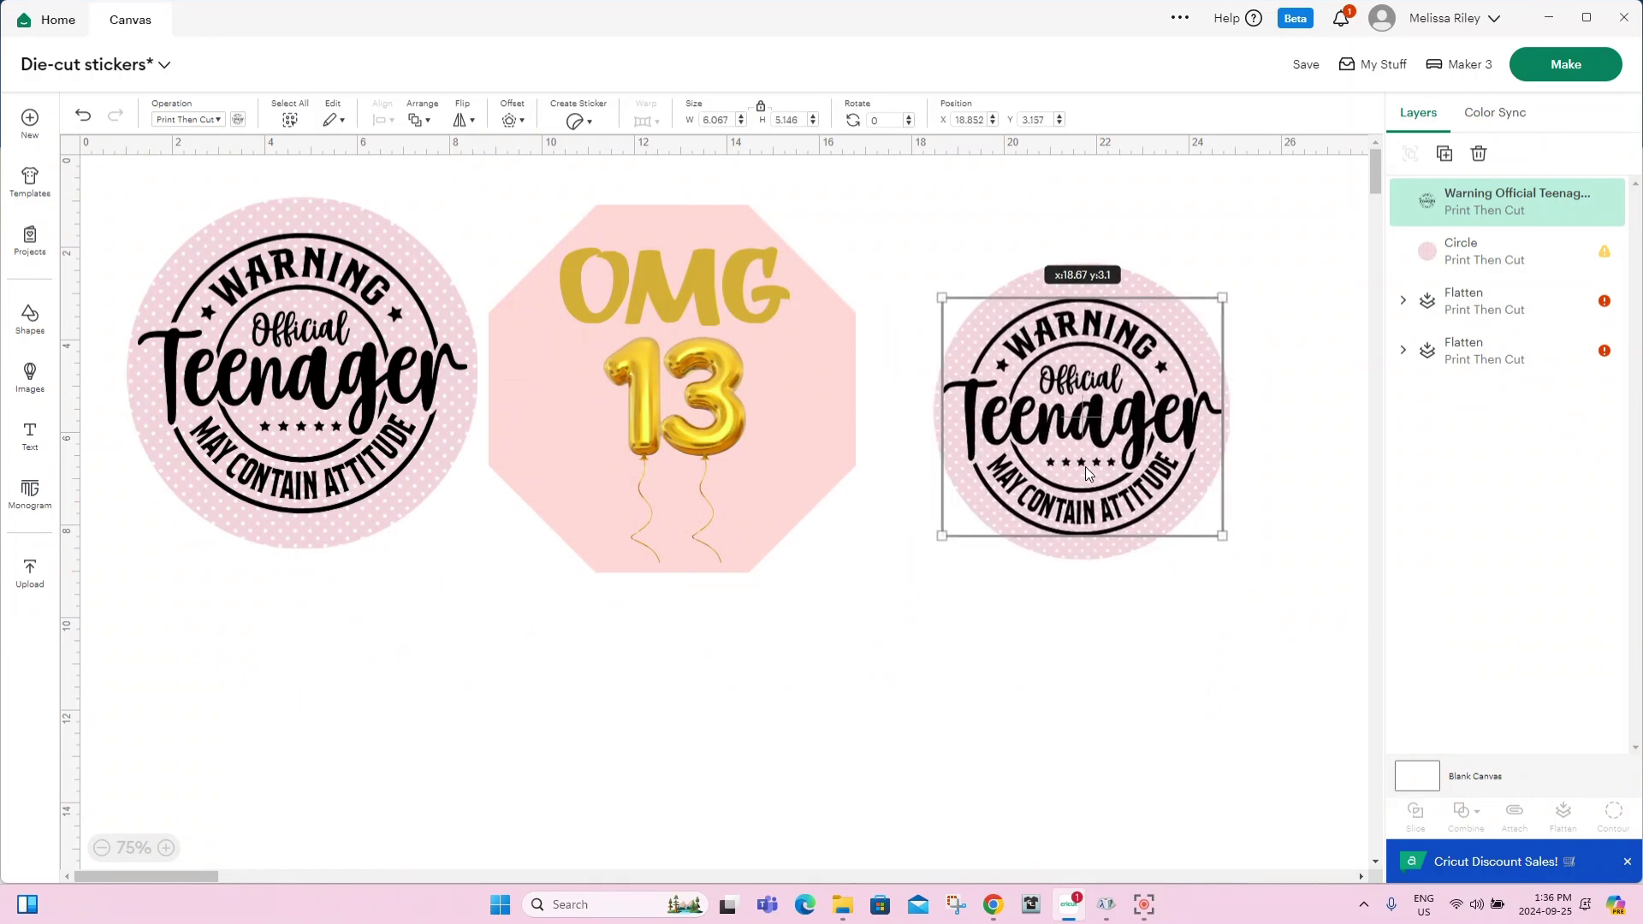
{"action": "left_click", "coordinate": [1112, 690]}
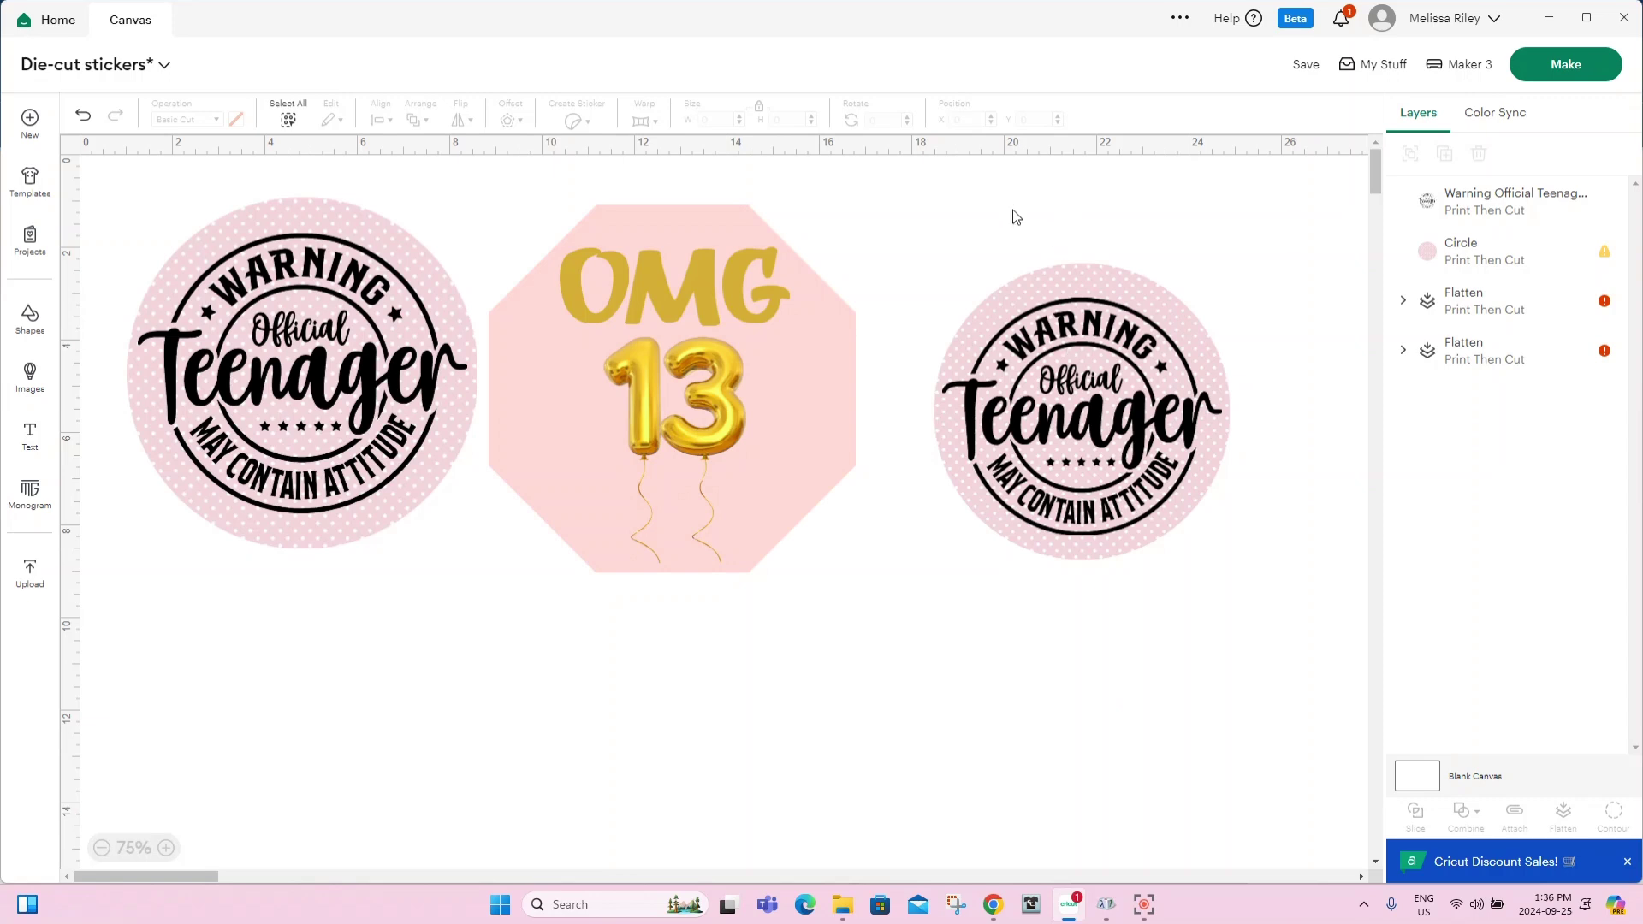
Center the Teenager graphic on the polka-dot circle and flatten the two layers together.
{"action": "left_click_drag", "start_coordinate": [1095, 216], "coordinate": [1151, 417]}
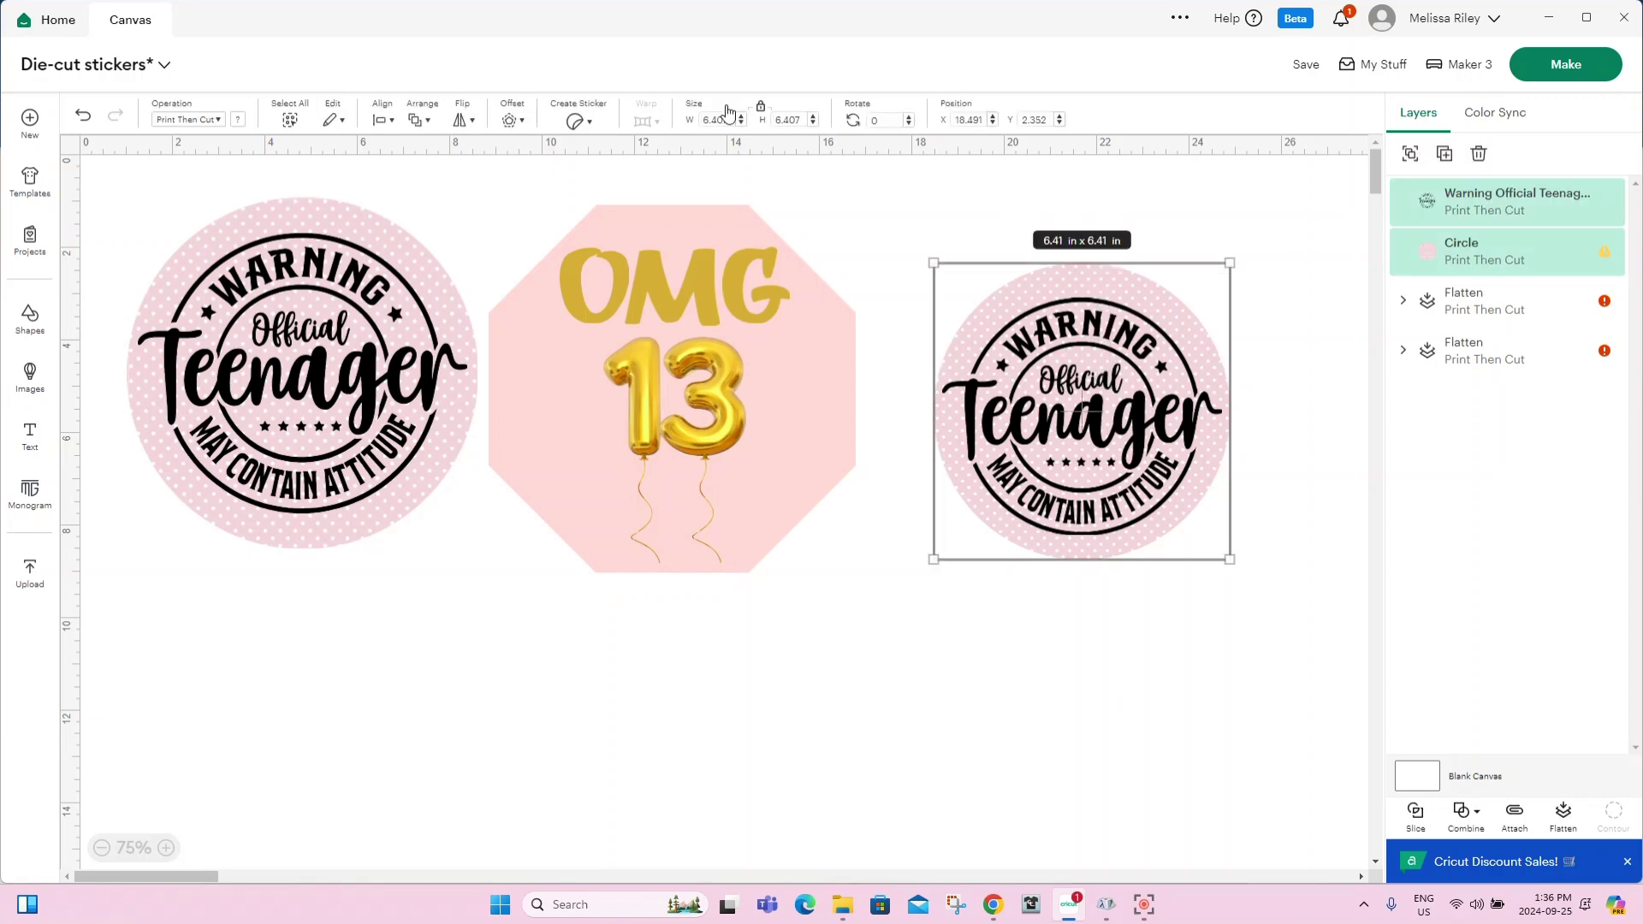
{"action": "left_click", "coordinate": [383, 120]}
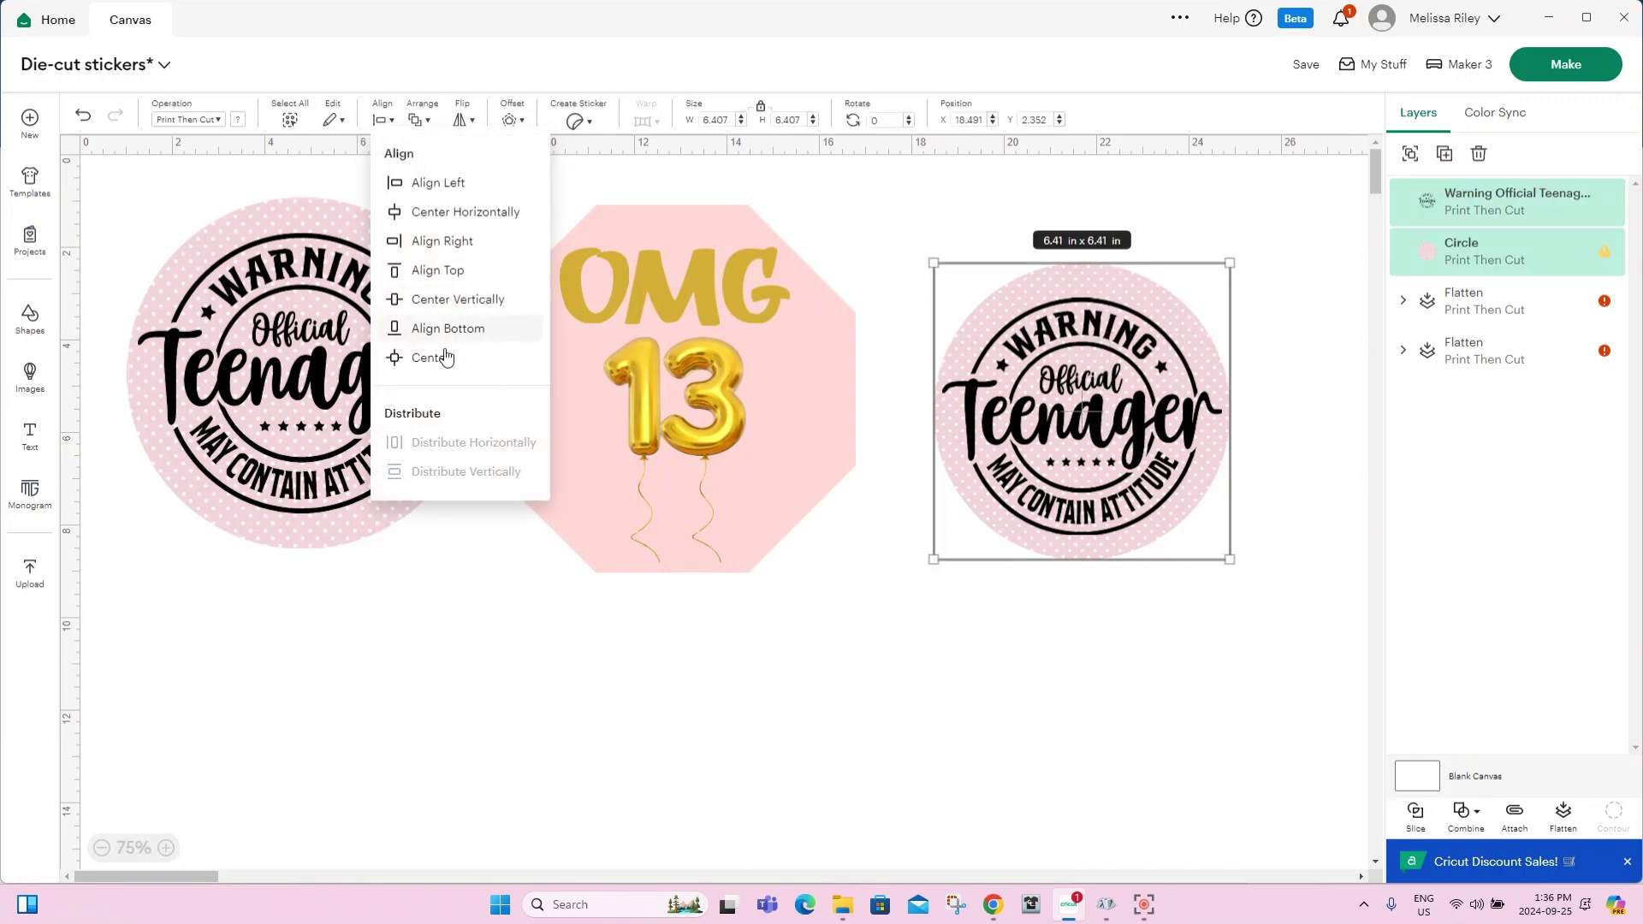
{"action": "left_click", "coordinate": [396, 357]}
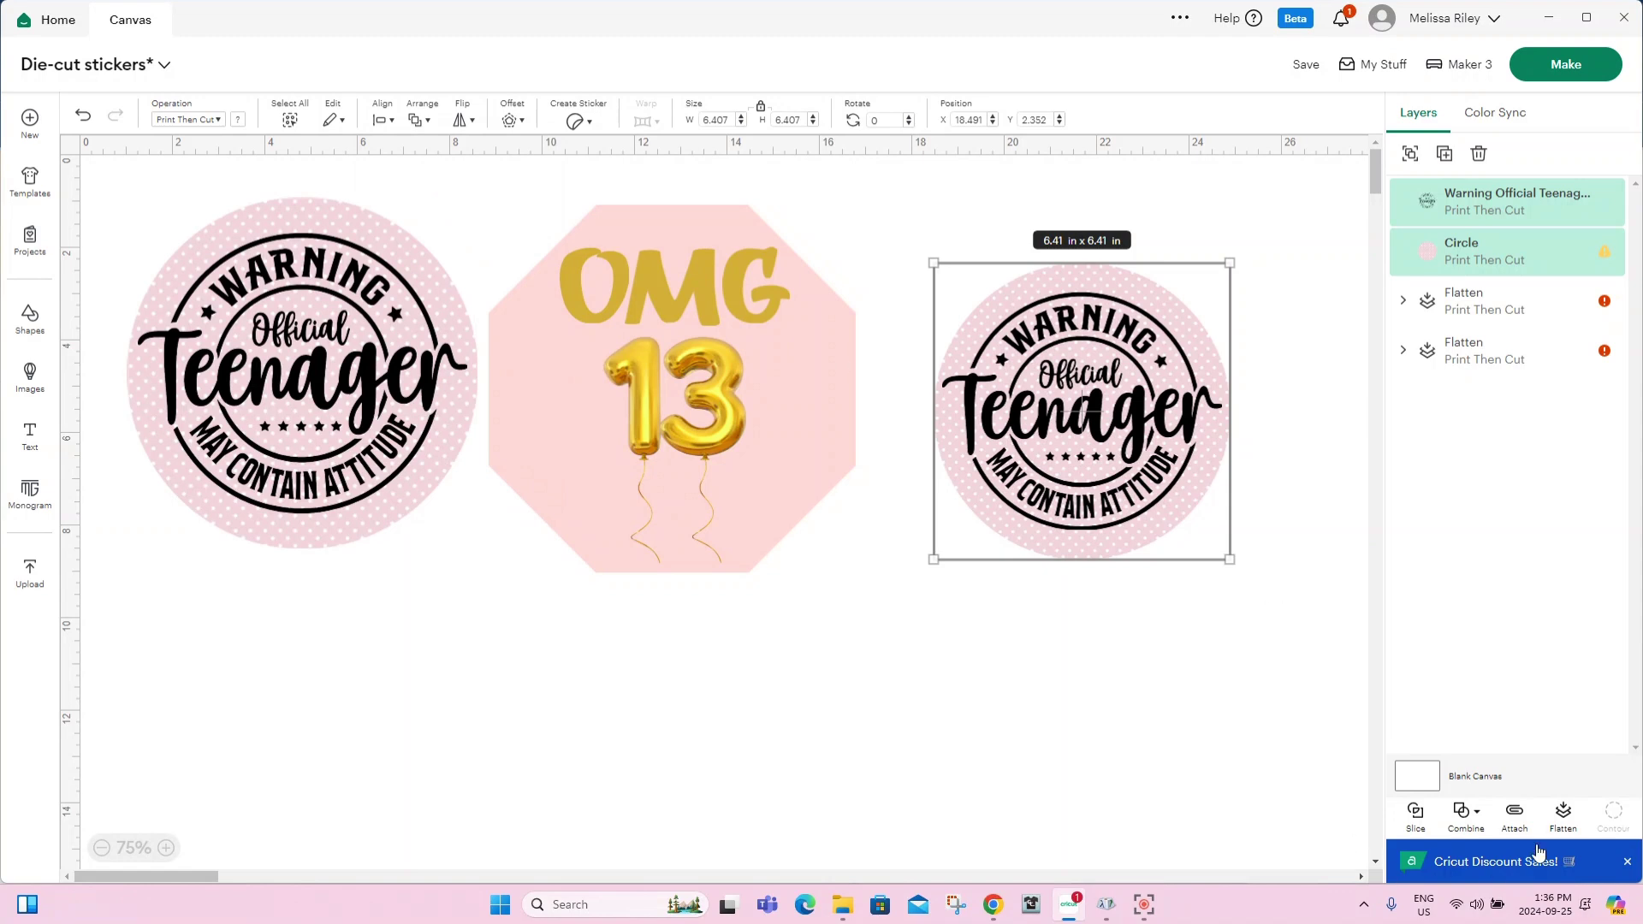
{"action": "left_click", "coordinate": [1562, 815]}
Resize both Teenager circle stickers to 2 × 2 in and place the new one beside the original.
{"action": "left_click_drag", "start_coordinate": [1216, 416], "coordinate": [1283, 399]}
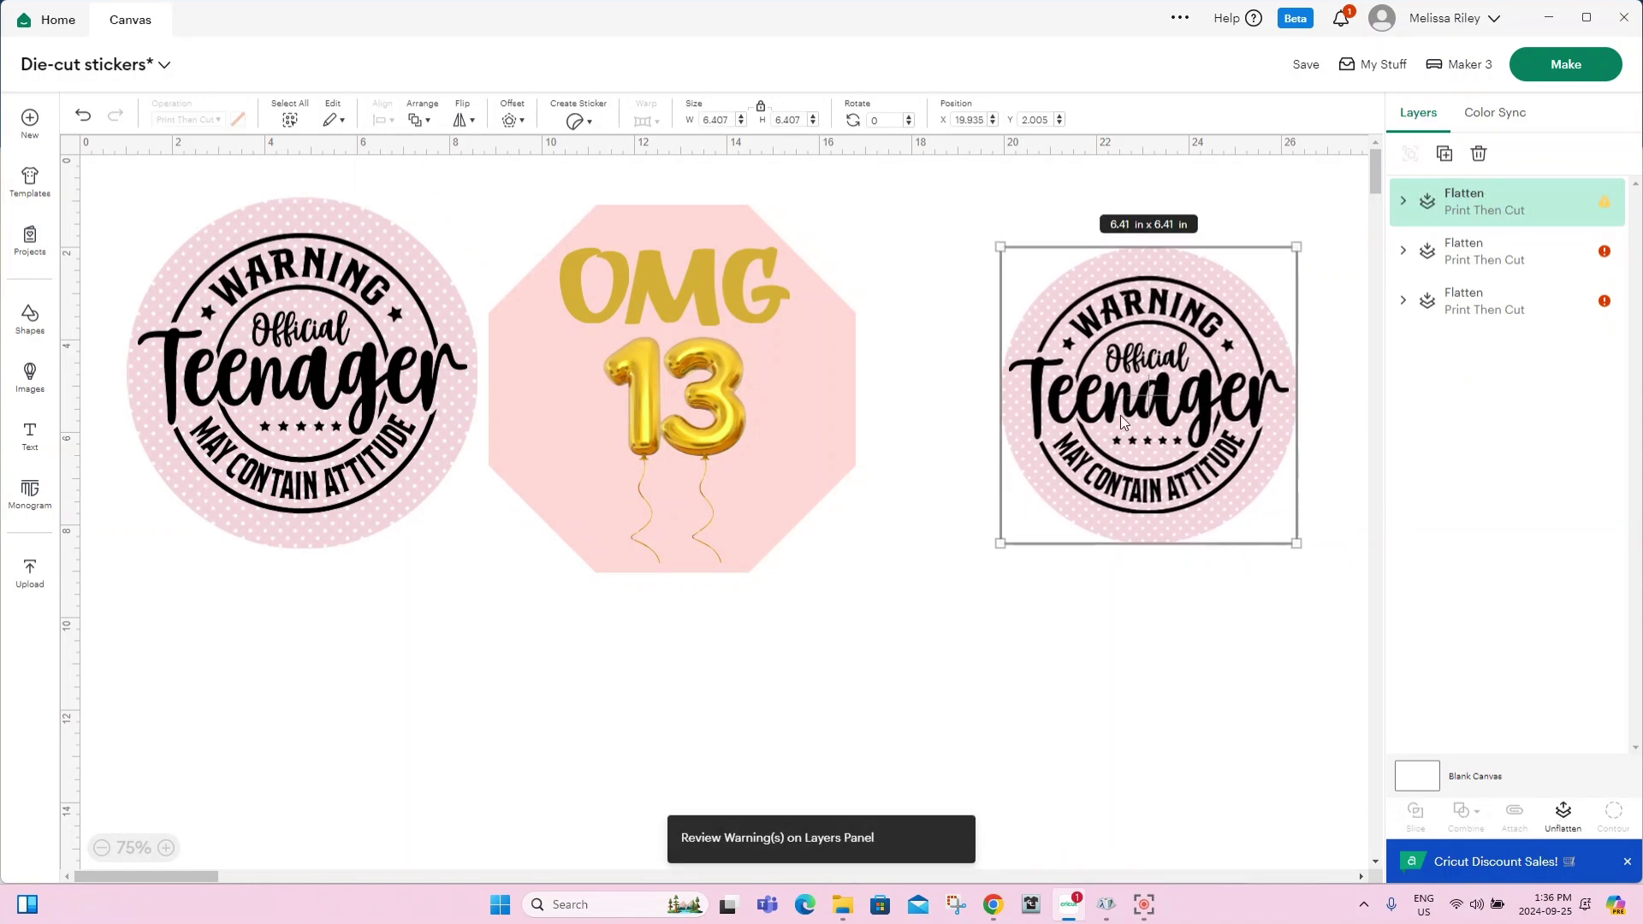
{"action": "left_click_drag", "start_coordinate": [1296, 543], "coordinate": [1086, 341]}
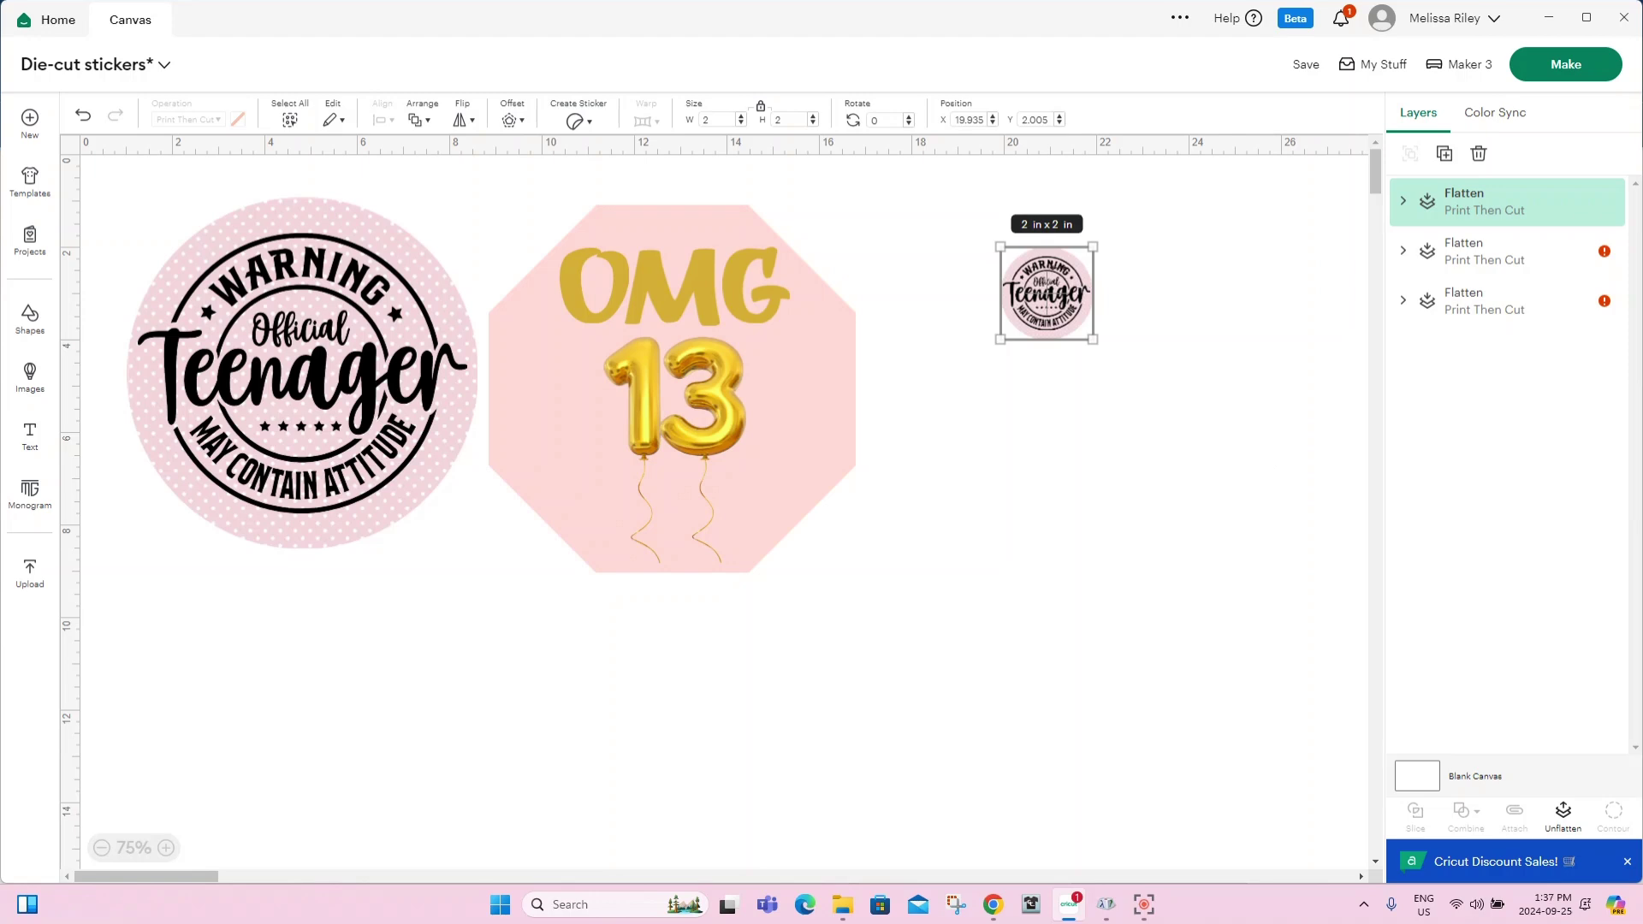
{"action": "left_click", "coordinate": [668, 445]}
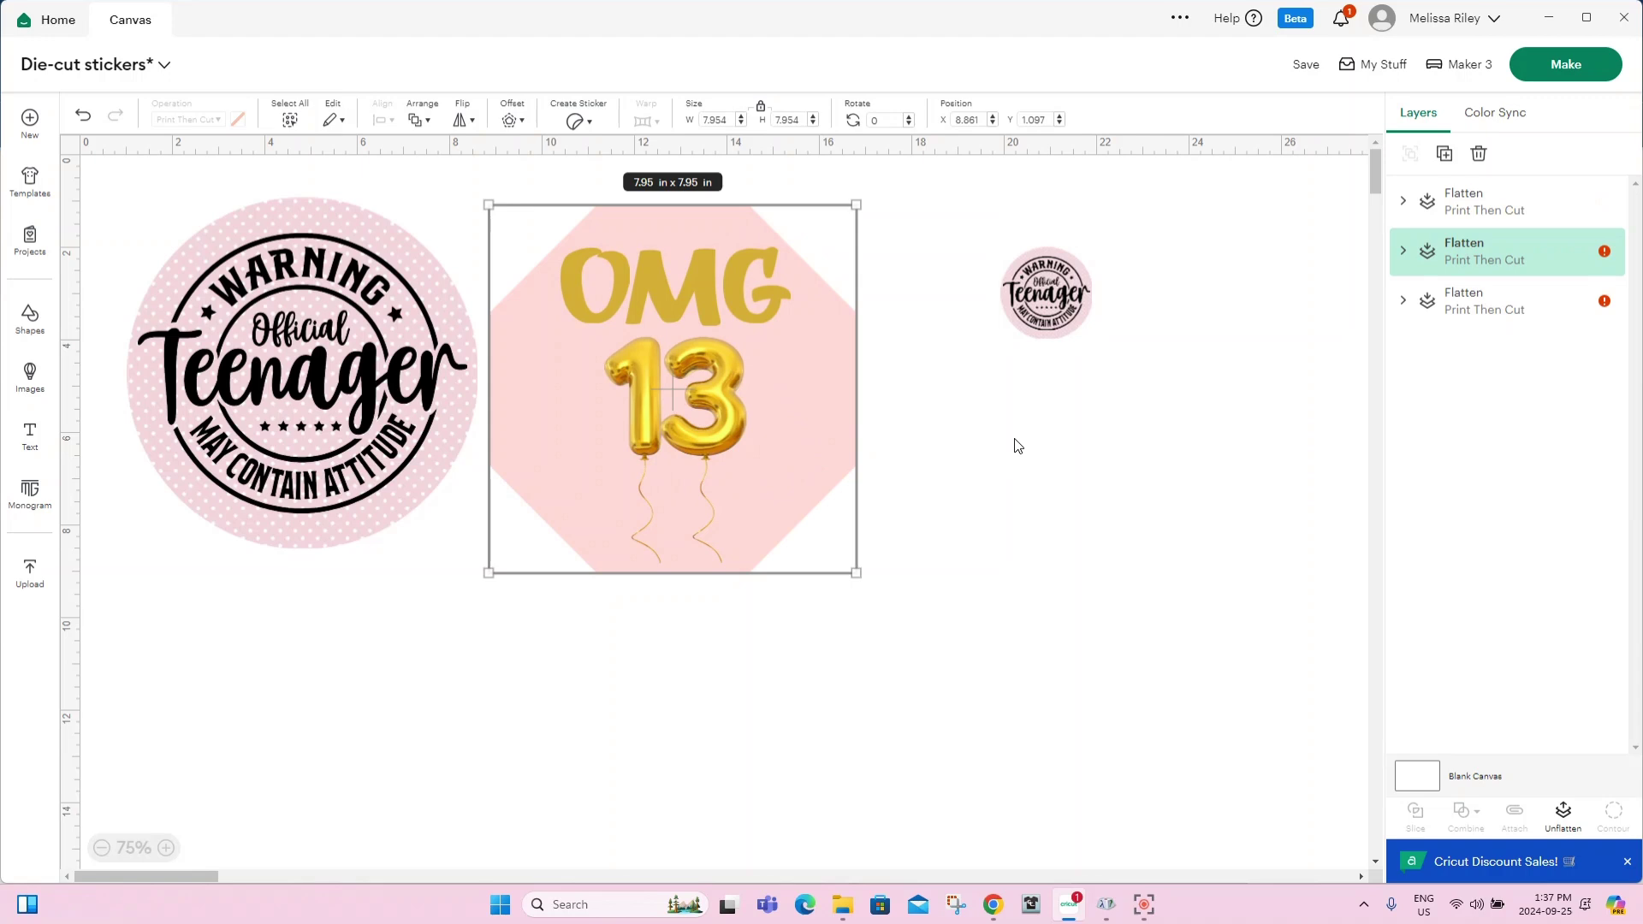
{"action": "left_click_drag", "start_coordinate": [1046, 291], "coordinate": [219, 535]}
{"action": "left_click", "coordinate": [334, 313]}
{"action": "key", "text": "ctrl+z"}
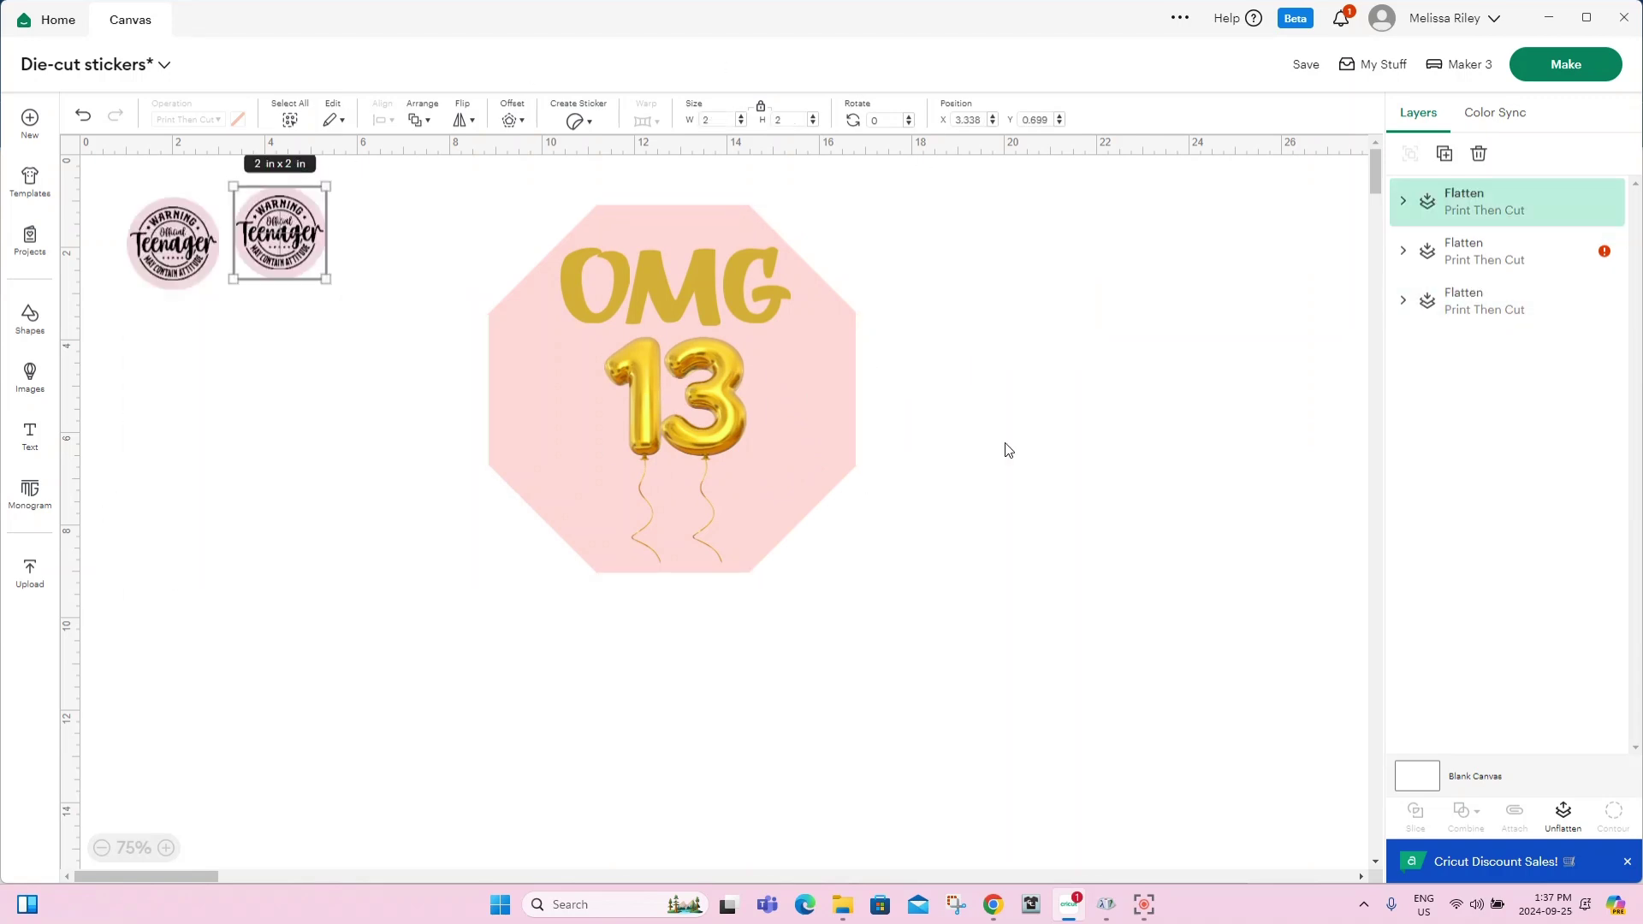
Insert an octagon about 6.2 in wide between the Teenager stickers and the OMG 13 sticker.
{"action": "left_click", "coordinate": [30, 318]}
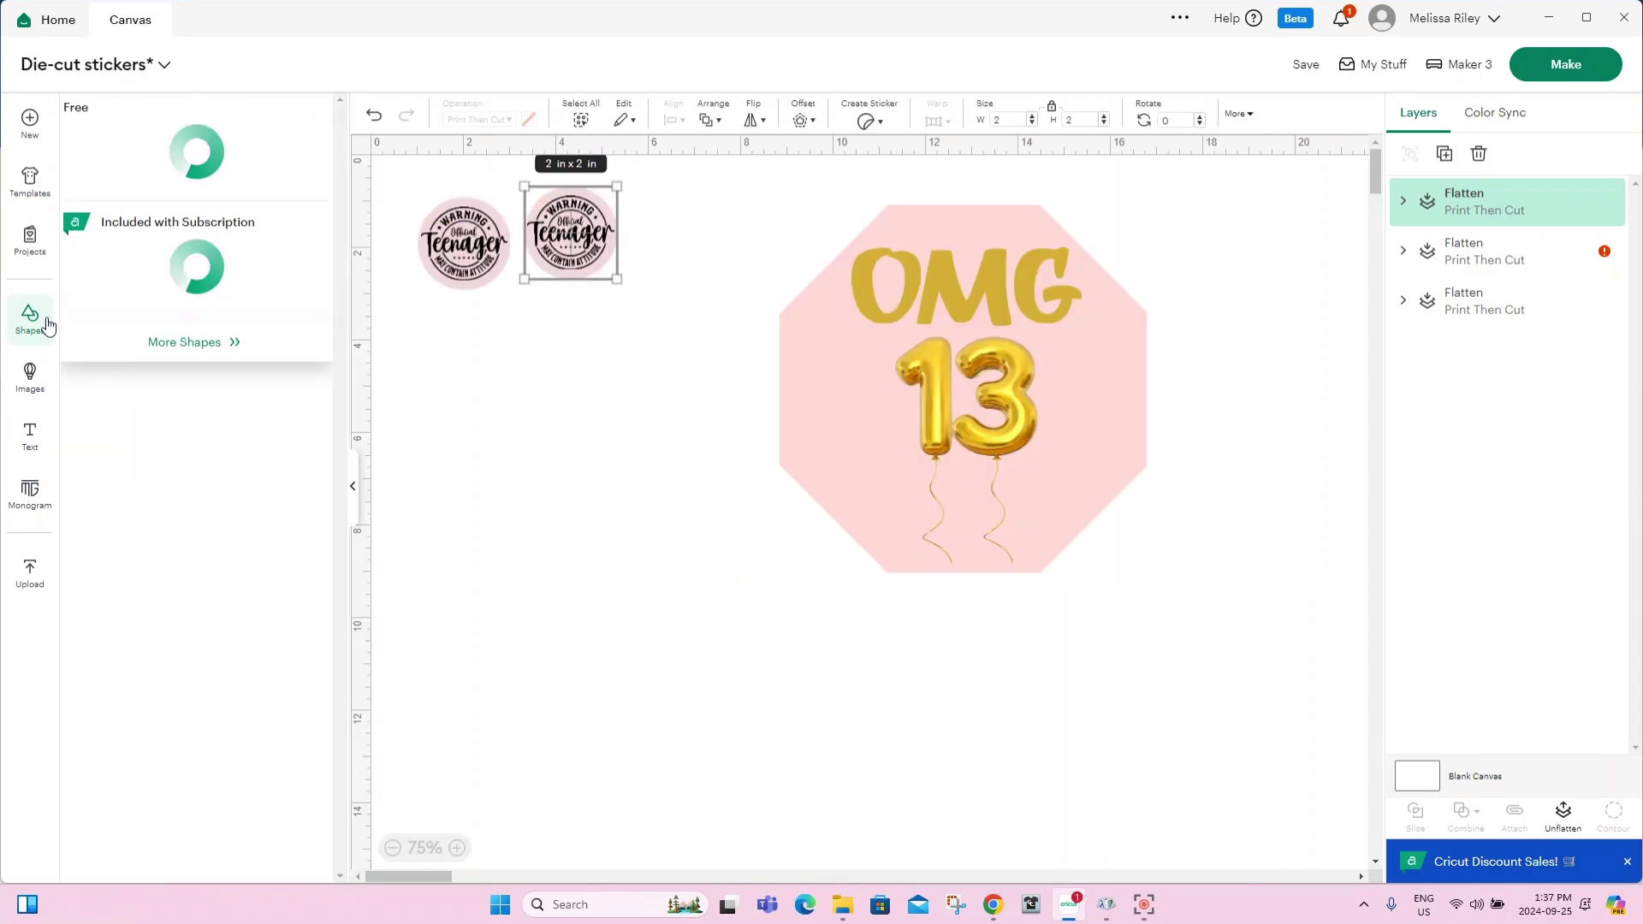
{"action": "left_click", "coordinate": [162, 224]}
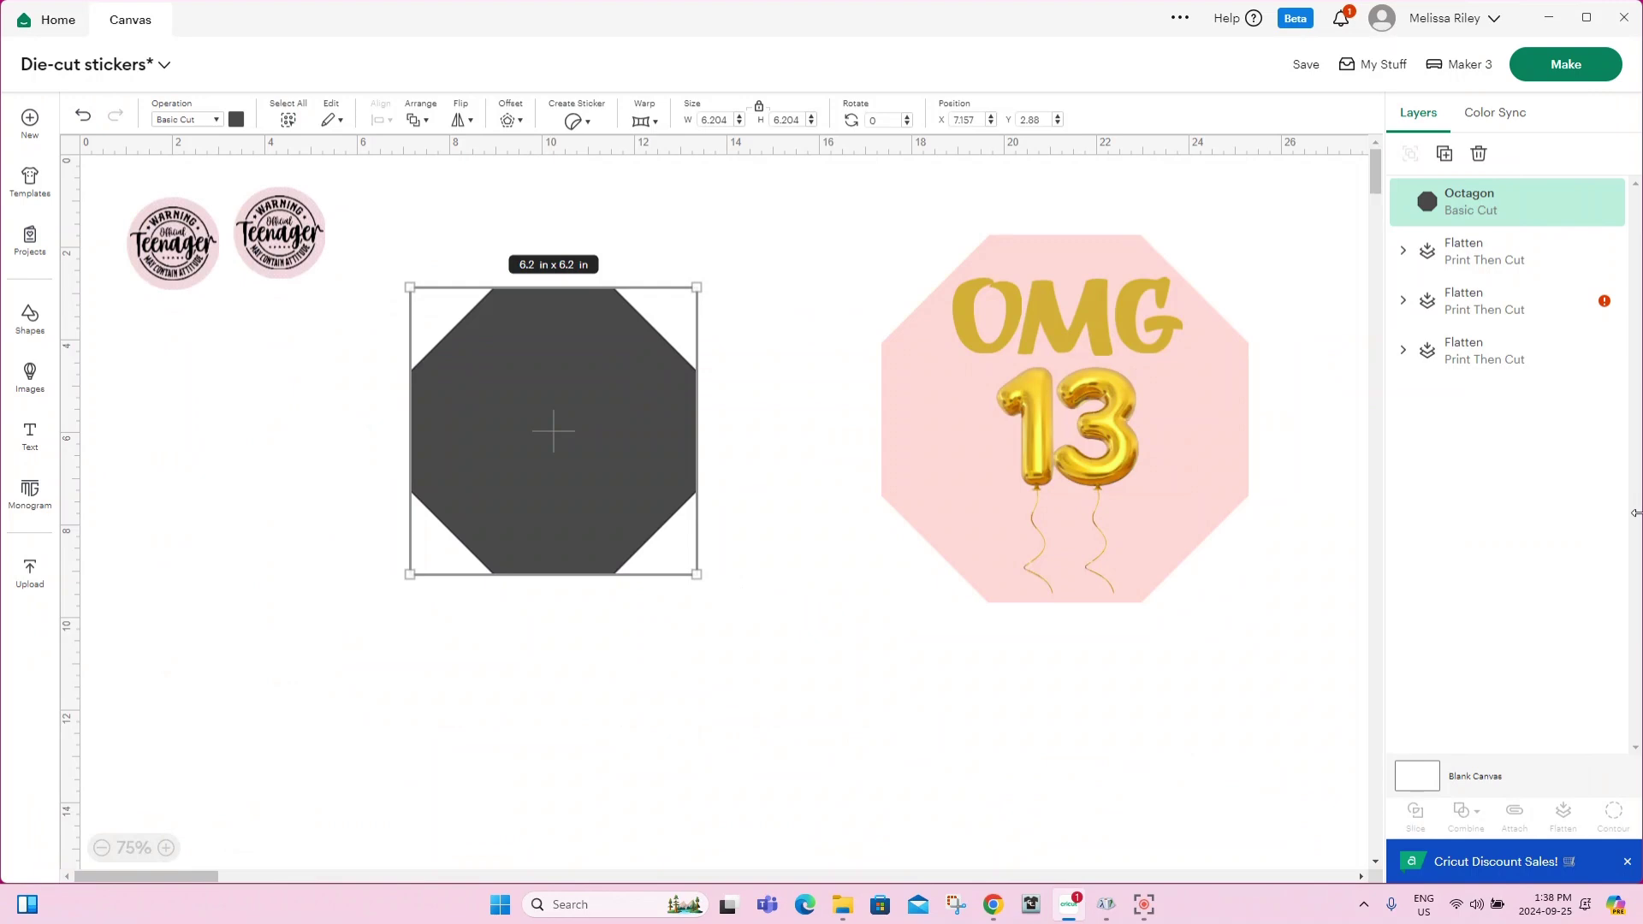
Recolor the octagon with the custom dusty pink #c6a4a4 and move it closer to the OMG 13 sticker.
{"action": "left_click", "coordinate": [236, 122]}
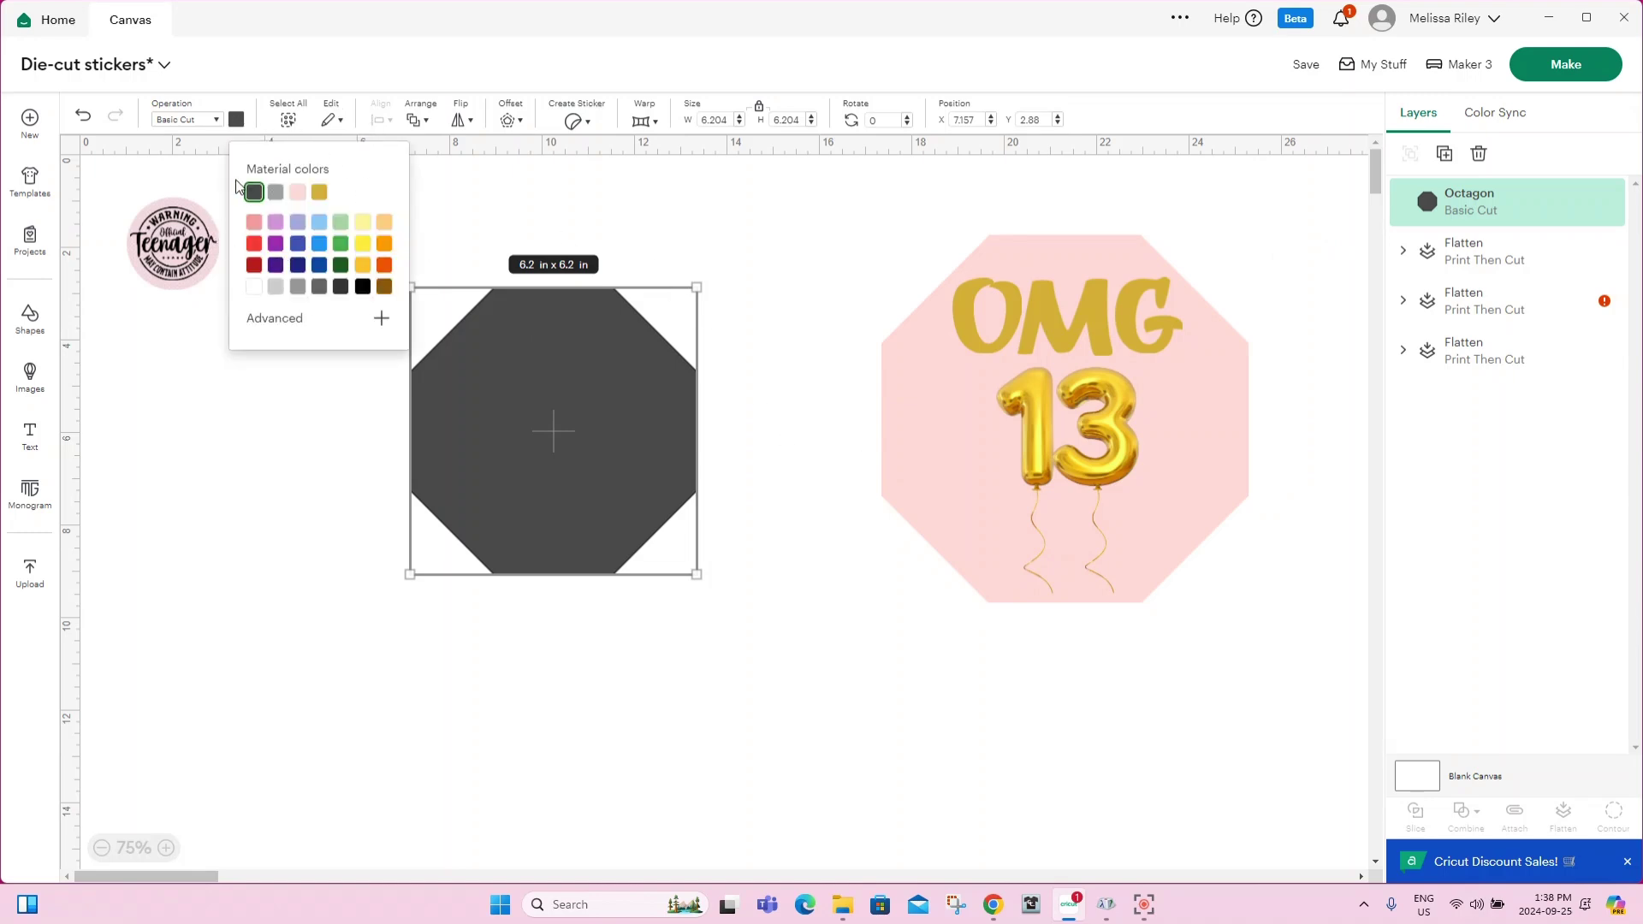
{"action": "left_click", "coordinate": [256, 224]}
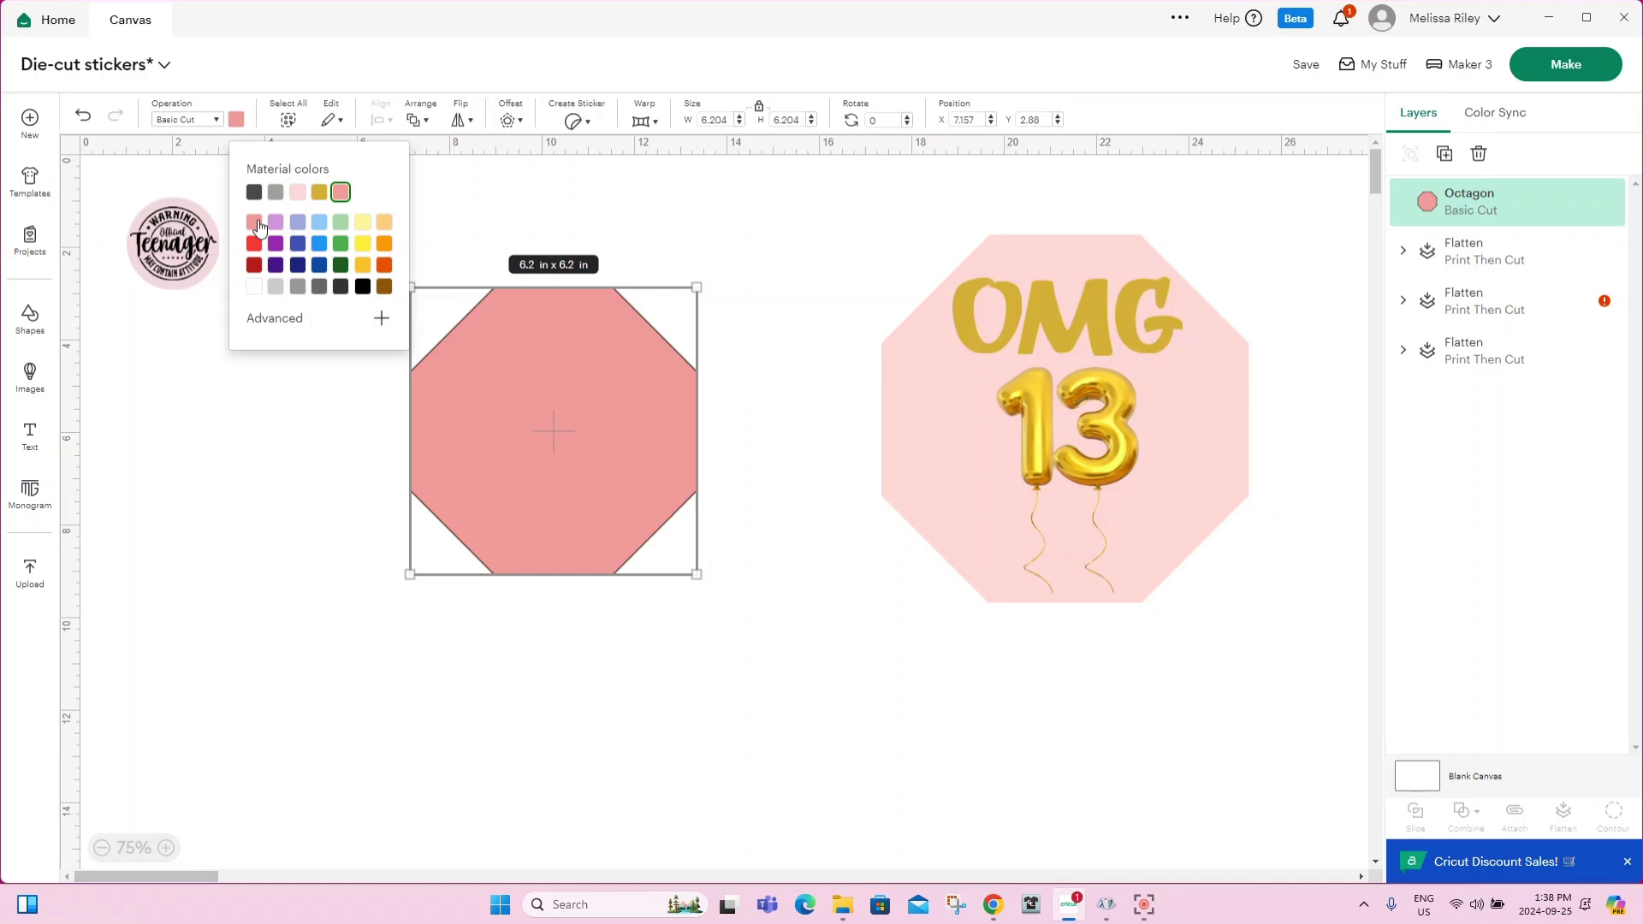
{"action": "left_click", "coordinate": [382, 318]}
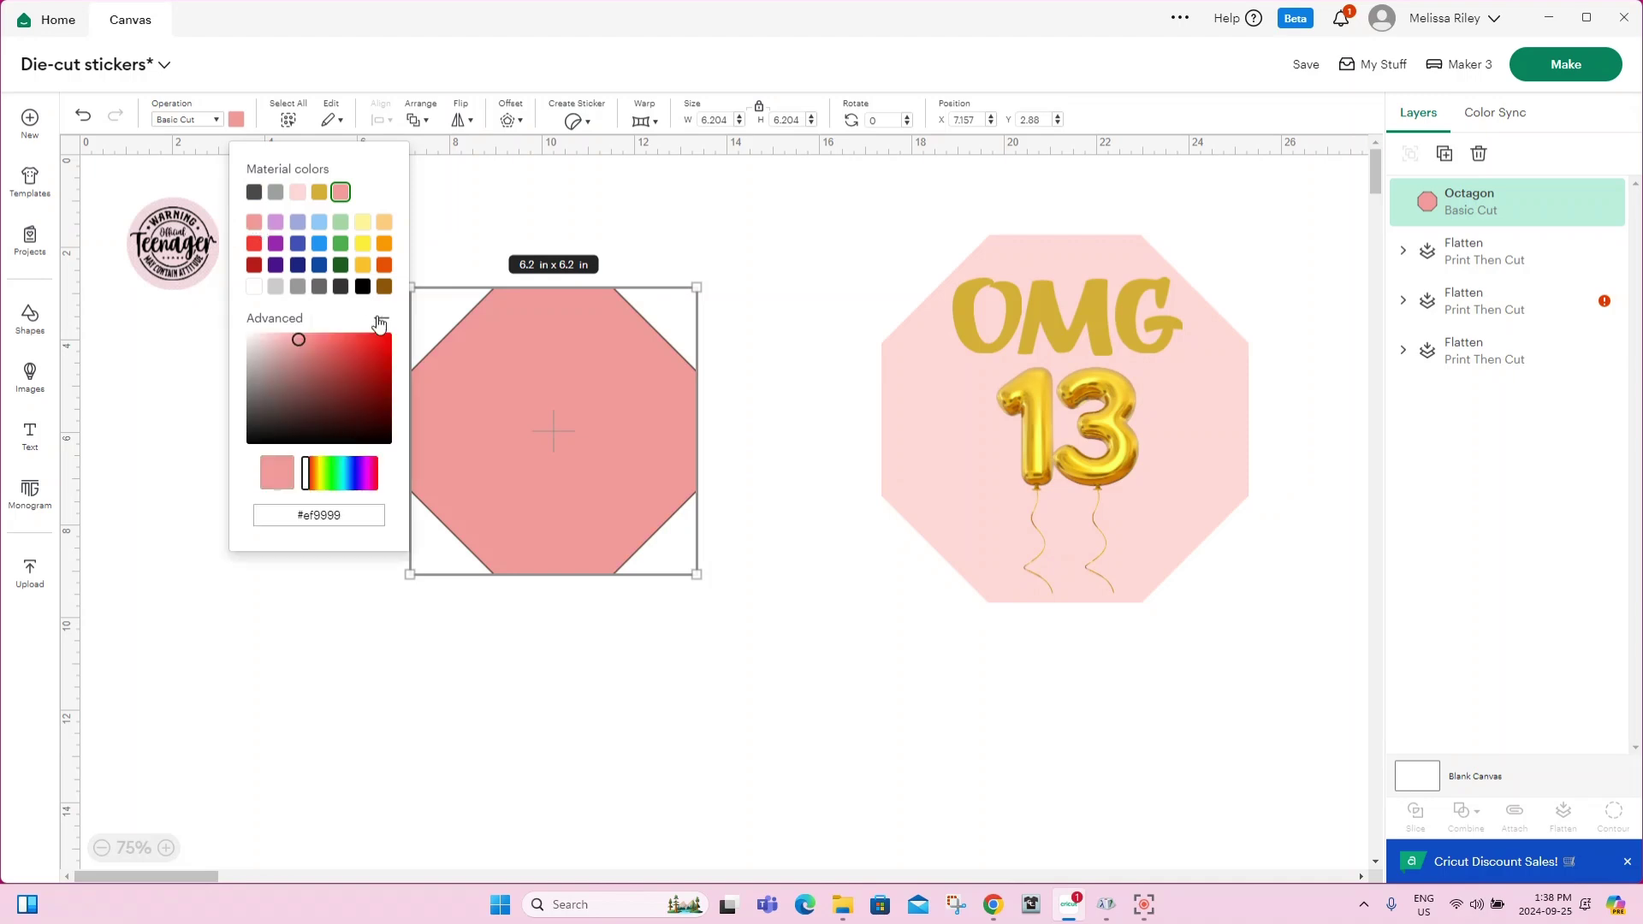
{"action": "left_click", "coordinate": [275, 346]}
{"action": "mouse_move", "coordinate": [275, 345]}
{"action": "left_mouse_down"}
{"action": "mouse_move", "coordinate": [292, 351]}
{"action": "mouse_move", "coordinate": [238, 350]}
{"action": "mouse_move", "coordinate": [262, 344]}
{"action": "mouse_move", "coordinate": [286, 366]}
{"action": "mouse_move", "coordinate": [268, 343]}
{"action": "left_mouse_up"}
{"action": "left_click", "coordinate": [271, 358]}
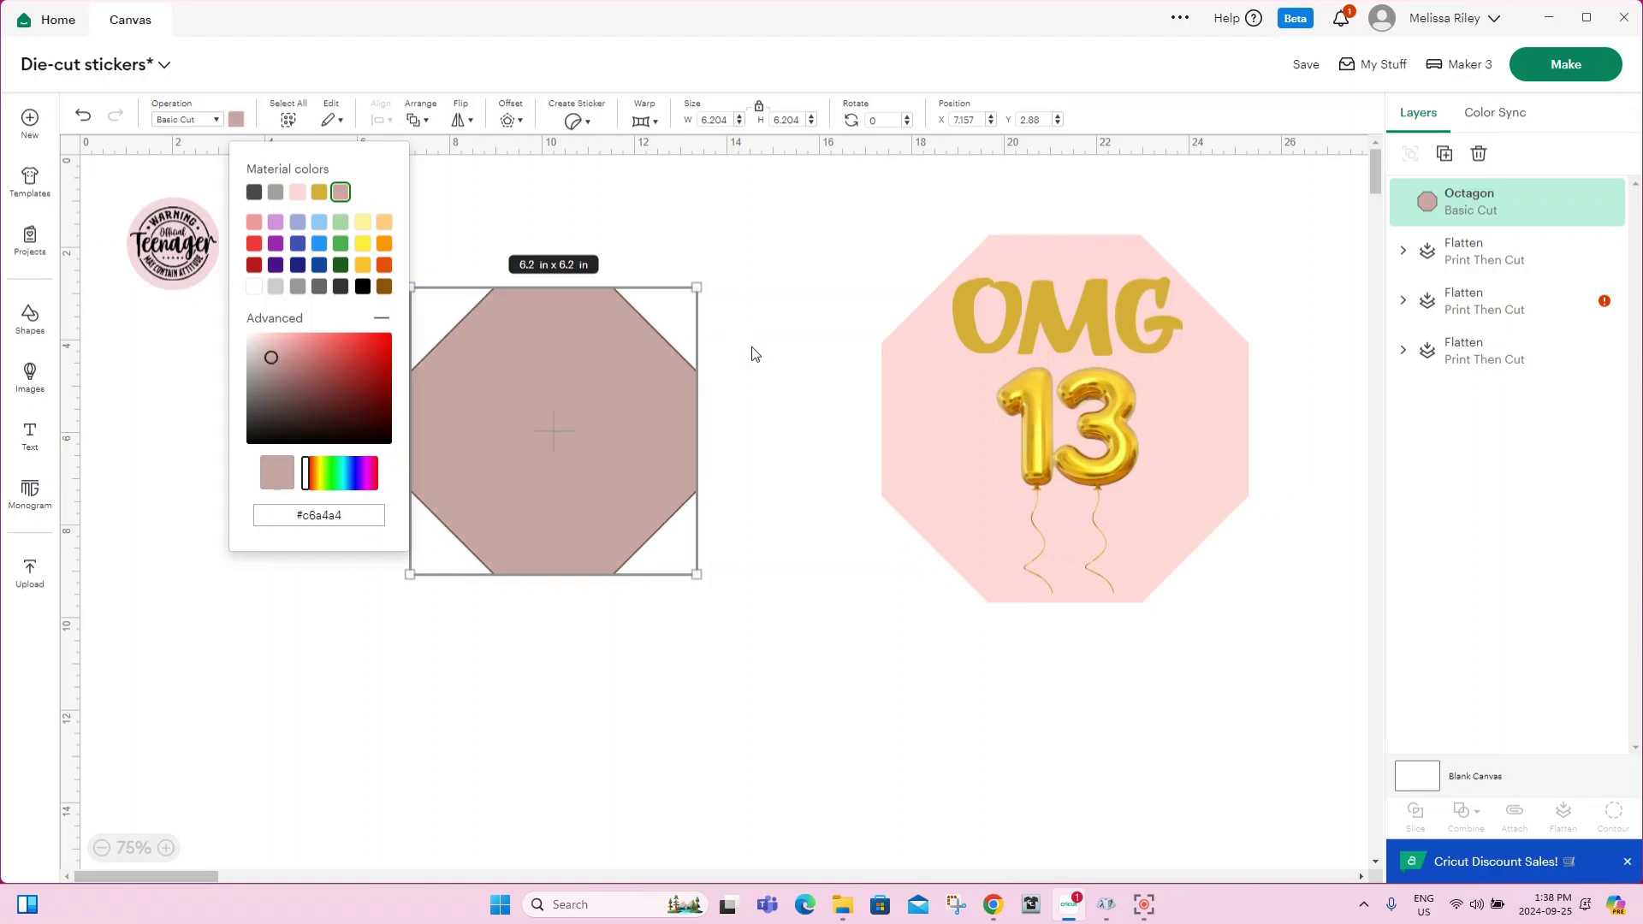
{"action": "left_click", "coordinate": [782, 642]}
{"action": "left_click_drag", "start_coordinate": [584, 446], "coordinate": [671, 419]}
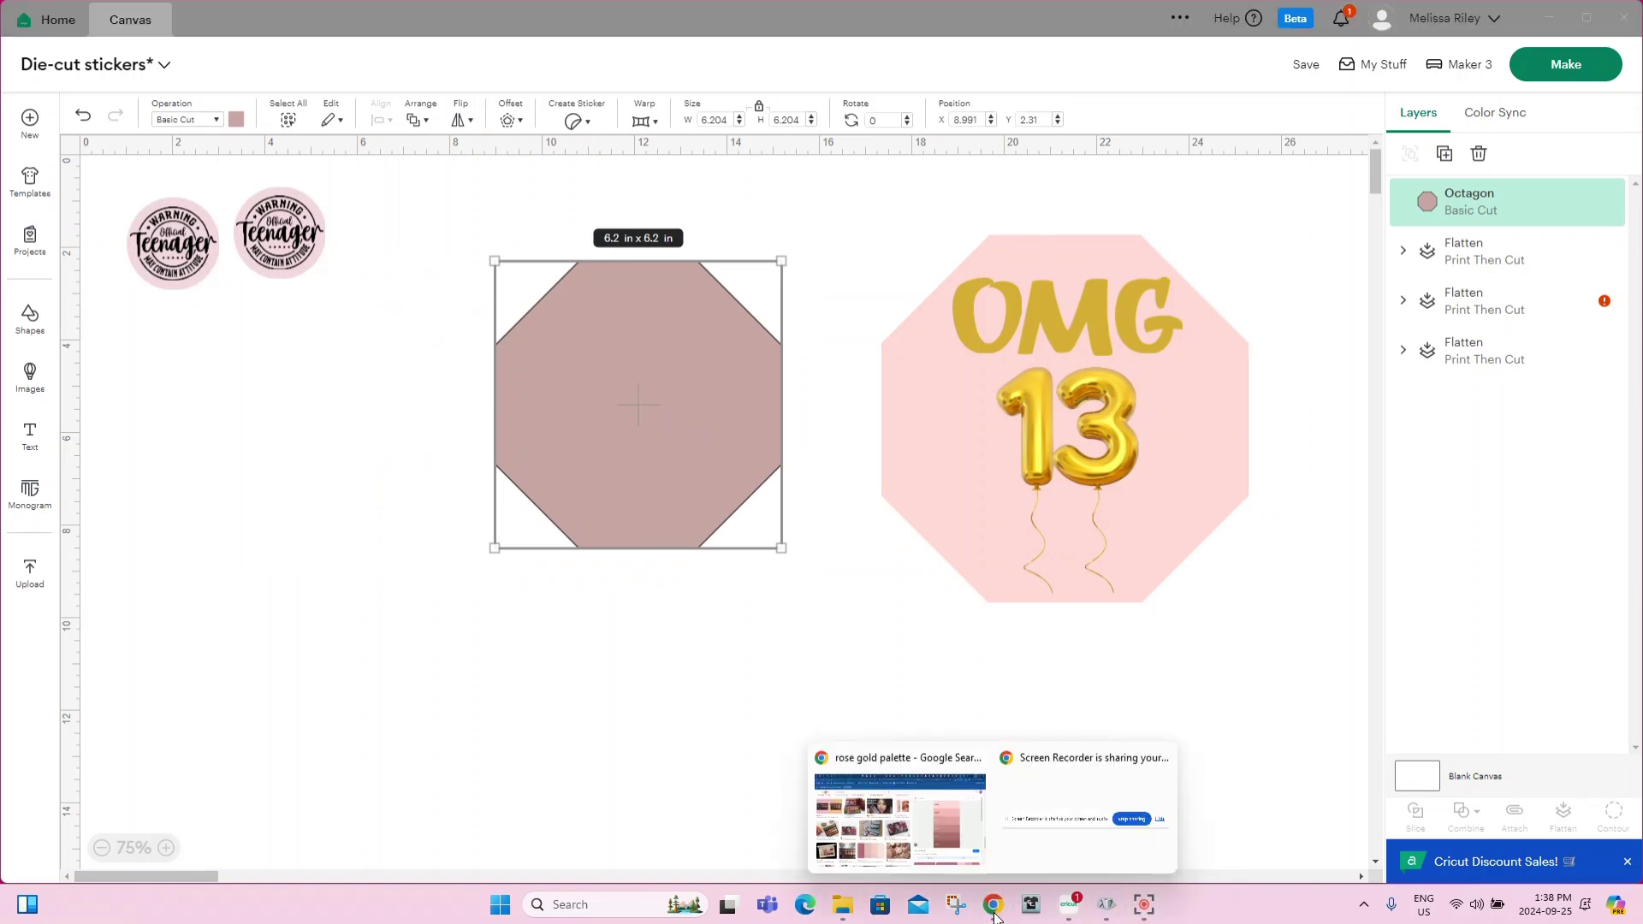
Switch to the rose gold palette image search in Chrome and look through the color swatches and hex codes.
{"action": "left_click", "coordinate": [898, 812]}
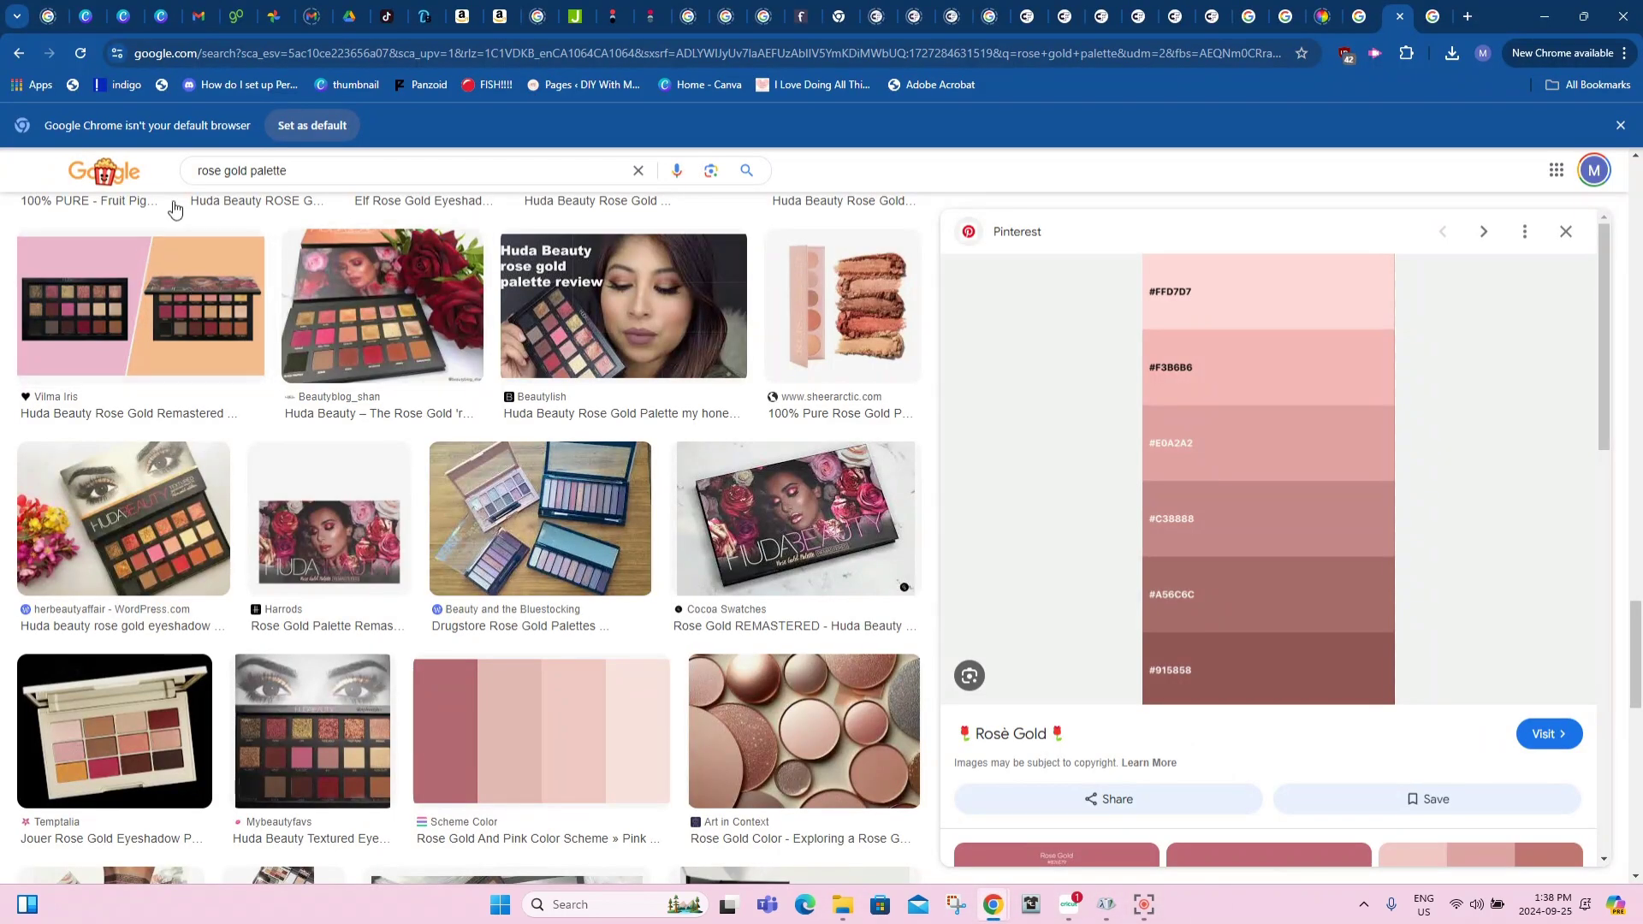
{"action": "left_click", "coordinate": [196, 176]}
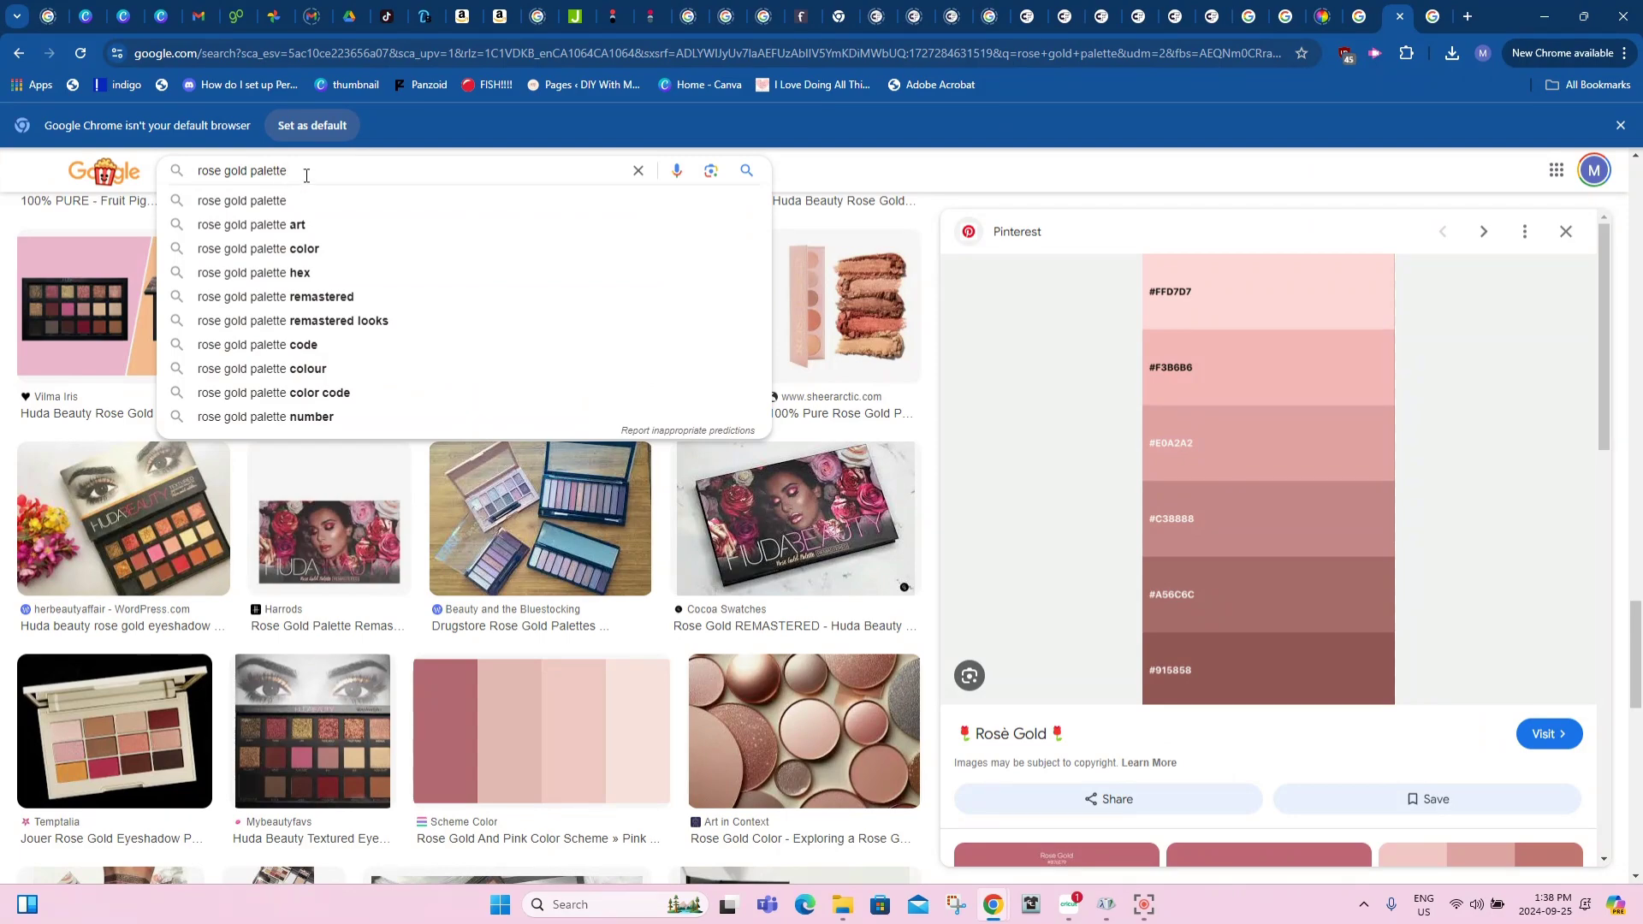
{"action": "scroll", "coordinate": [611, 338], "scroll_direction": "down", "scroll_amount": 3}
{"action": "scroll", "coordinate": [608, 340], "scroll_direction": "up", "scroll_amount": 10}
{"action": "scroll", "coordinate": [659, 499], "scroll_direction": "up", "scroll_amount": 2}
{"action": "scroll", "coordinate": [659, 499], "scroll_direction": "up", "scroll_amount": 5}
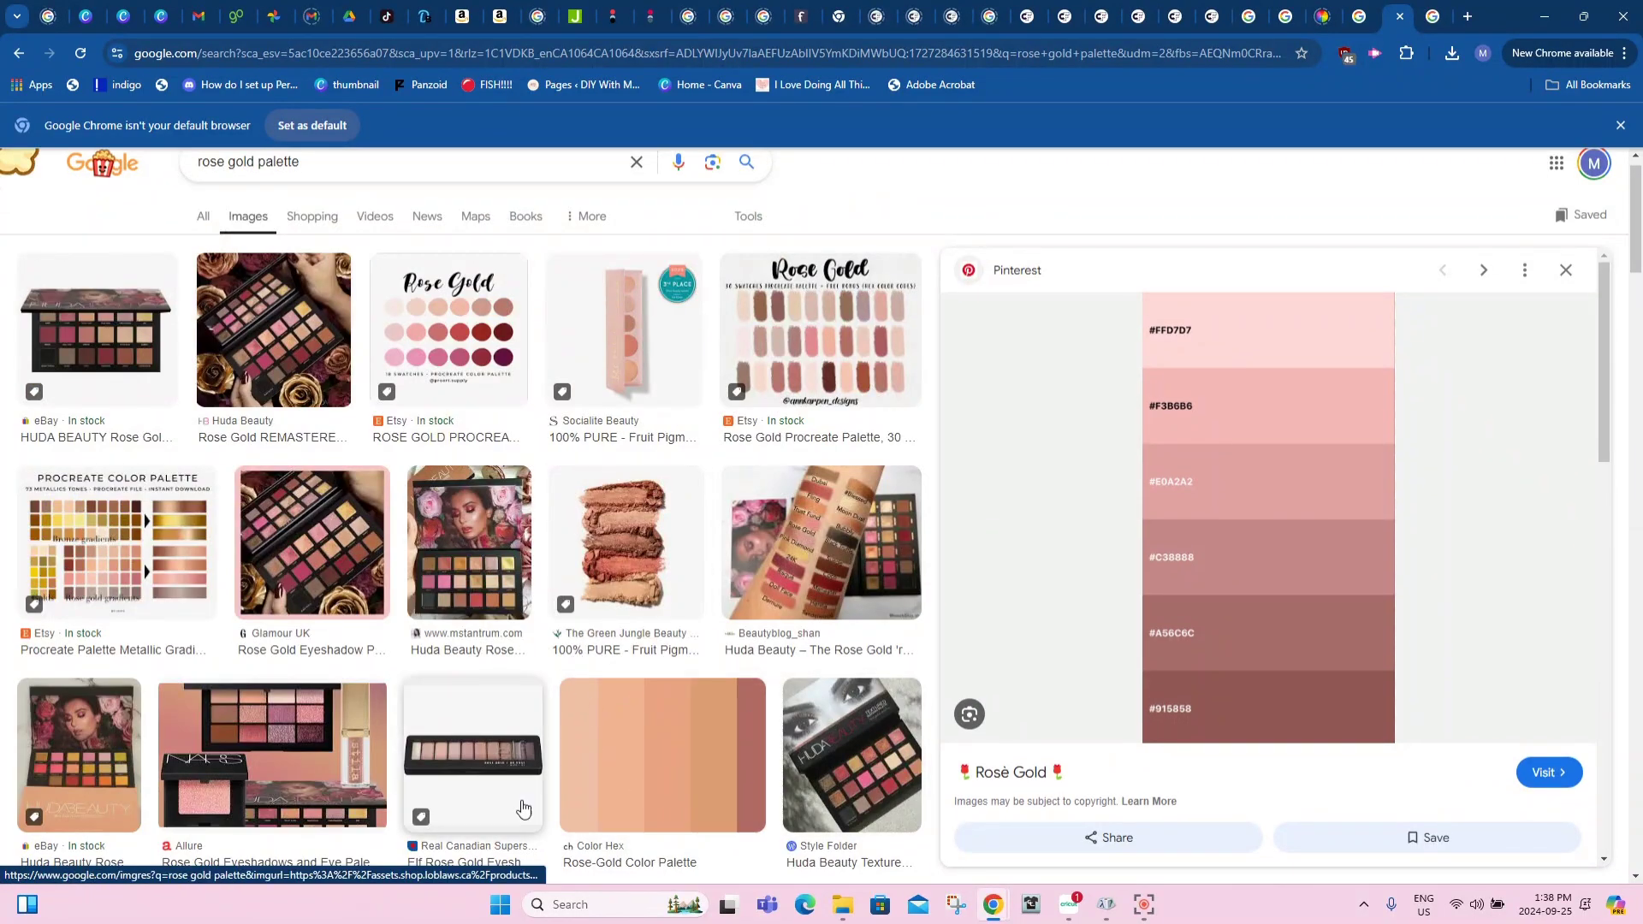
Look through the Rose-Gold Color Palette image and its related palettes, then reopen the Pinterest rosé gold palette with hex codes.
{"action": "scroll", "coordinate": [638, 724], "scroll_direction": "down", "scroll_amount": 3}
{"action": "scroll", "coordinate": [638, 723], "scroll_direction": "up", "scroll_amount": 3}
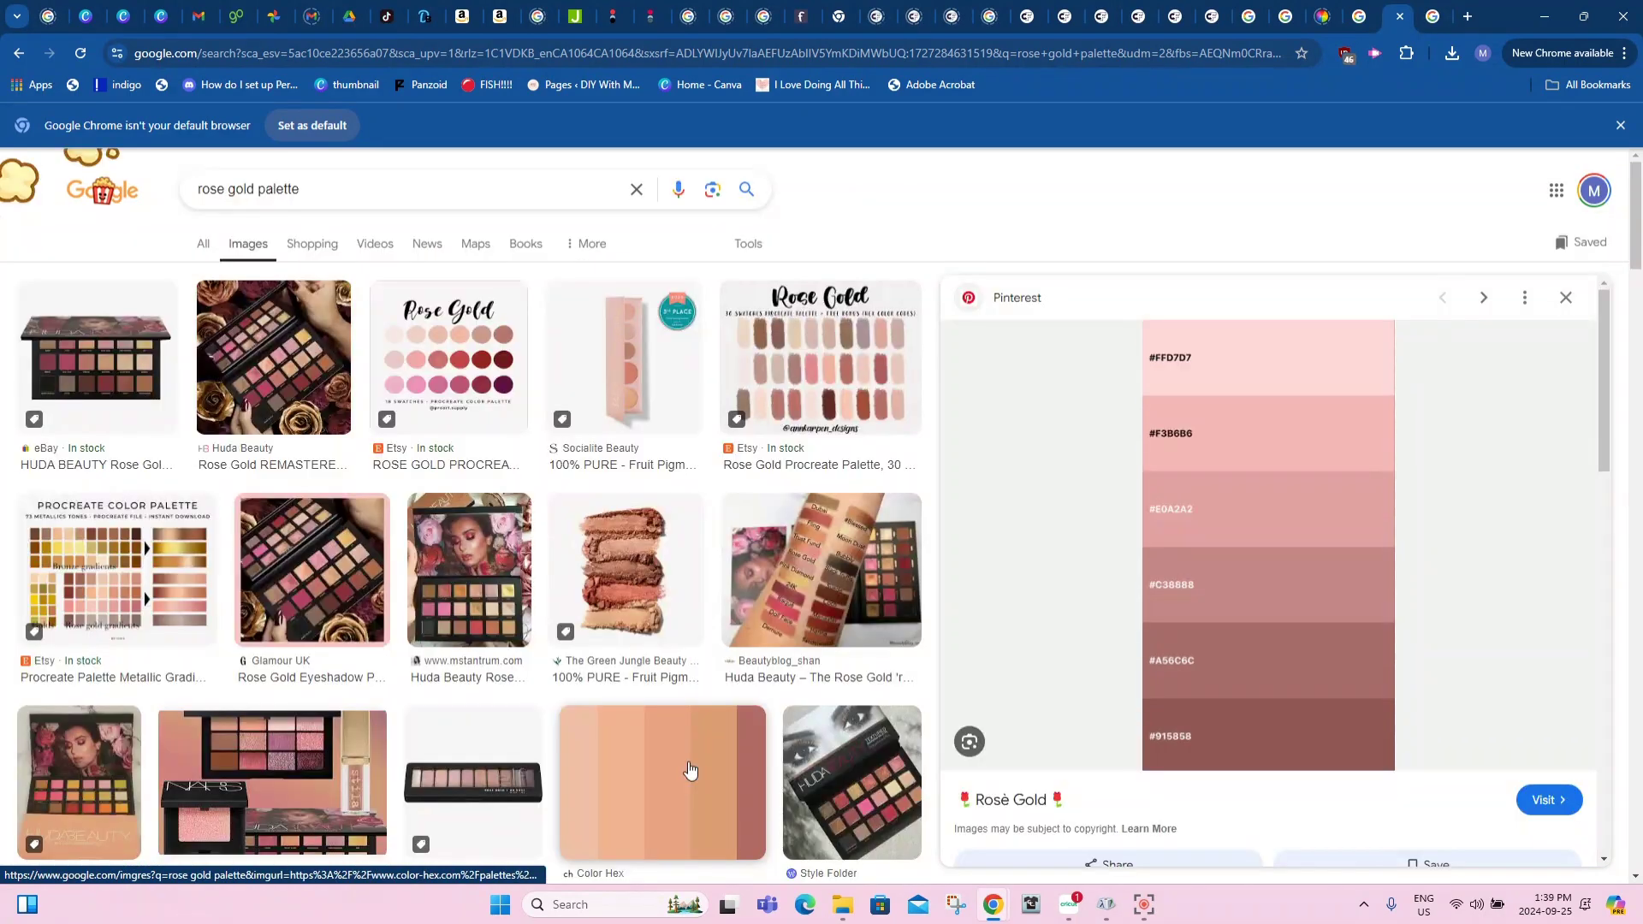
{"action": "left_click", "coordinate": [711, 740]}
{"action": "scroll", "coordinate": [1532, 546], "scroll_direction": "down", "scroll_amount": 3}
{"action": "scroll", "coordinate": [1532, 546], "scroll_direction": "down", "scroll_amount": 4}
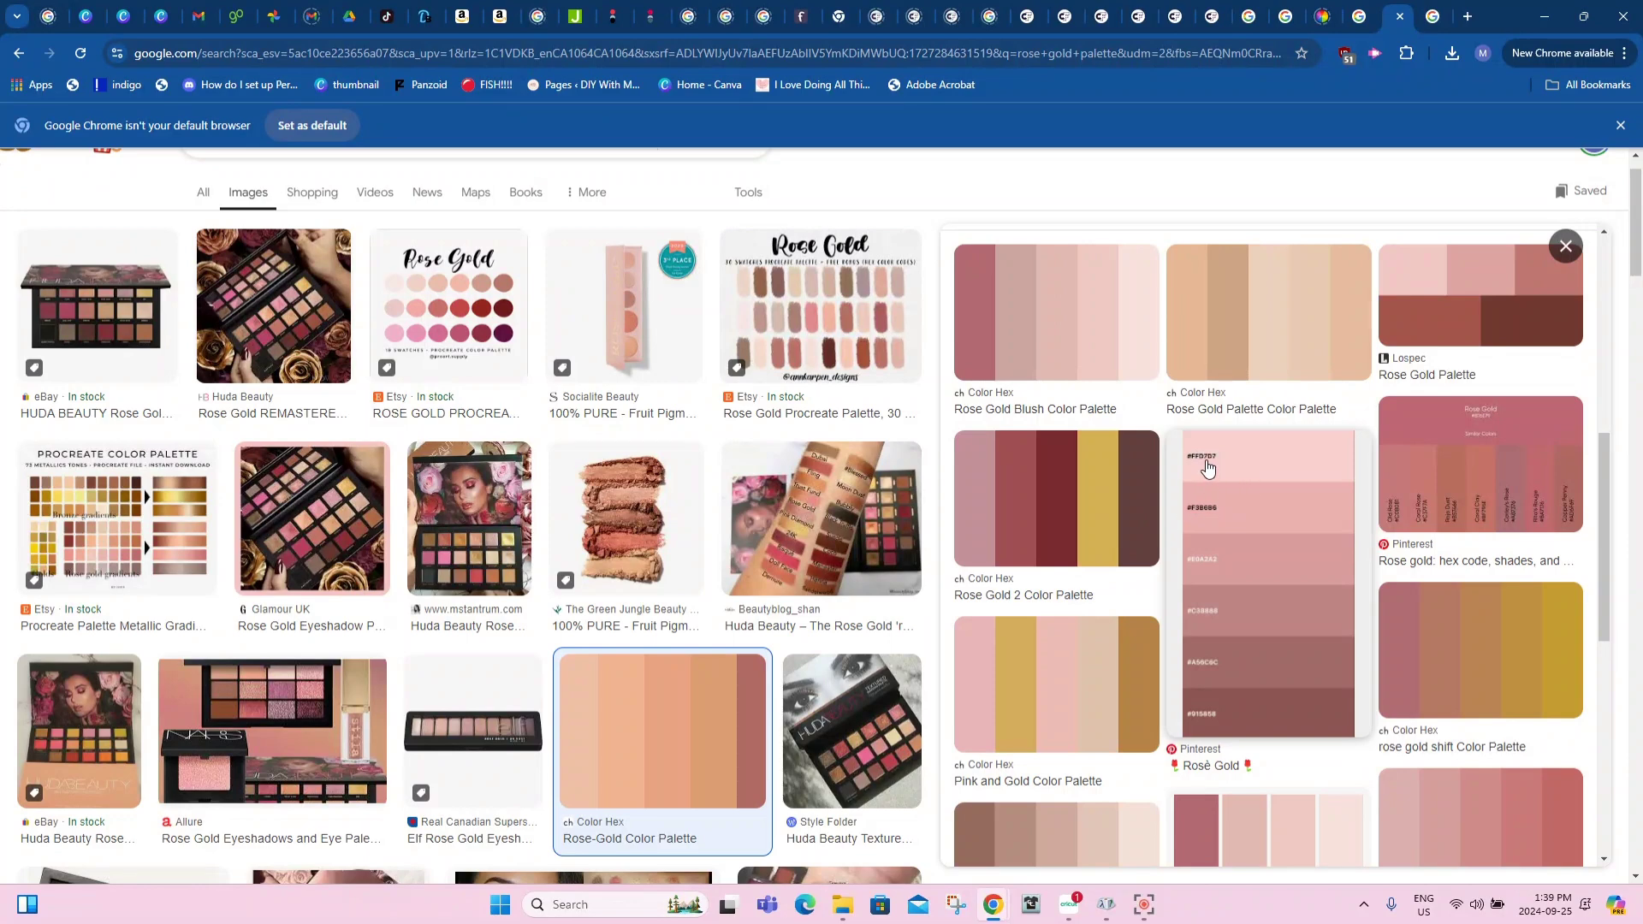
{"action": "scroll", "coordinate": [1272, 684], "scroll_direction": "down", "scroll_amount": 3}
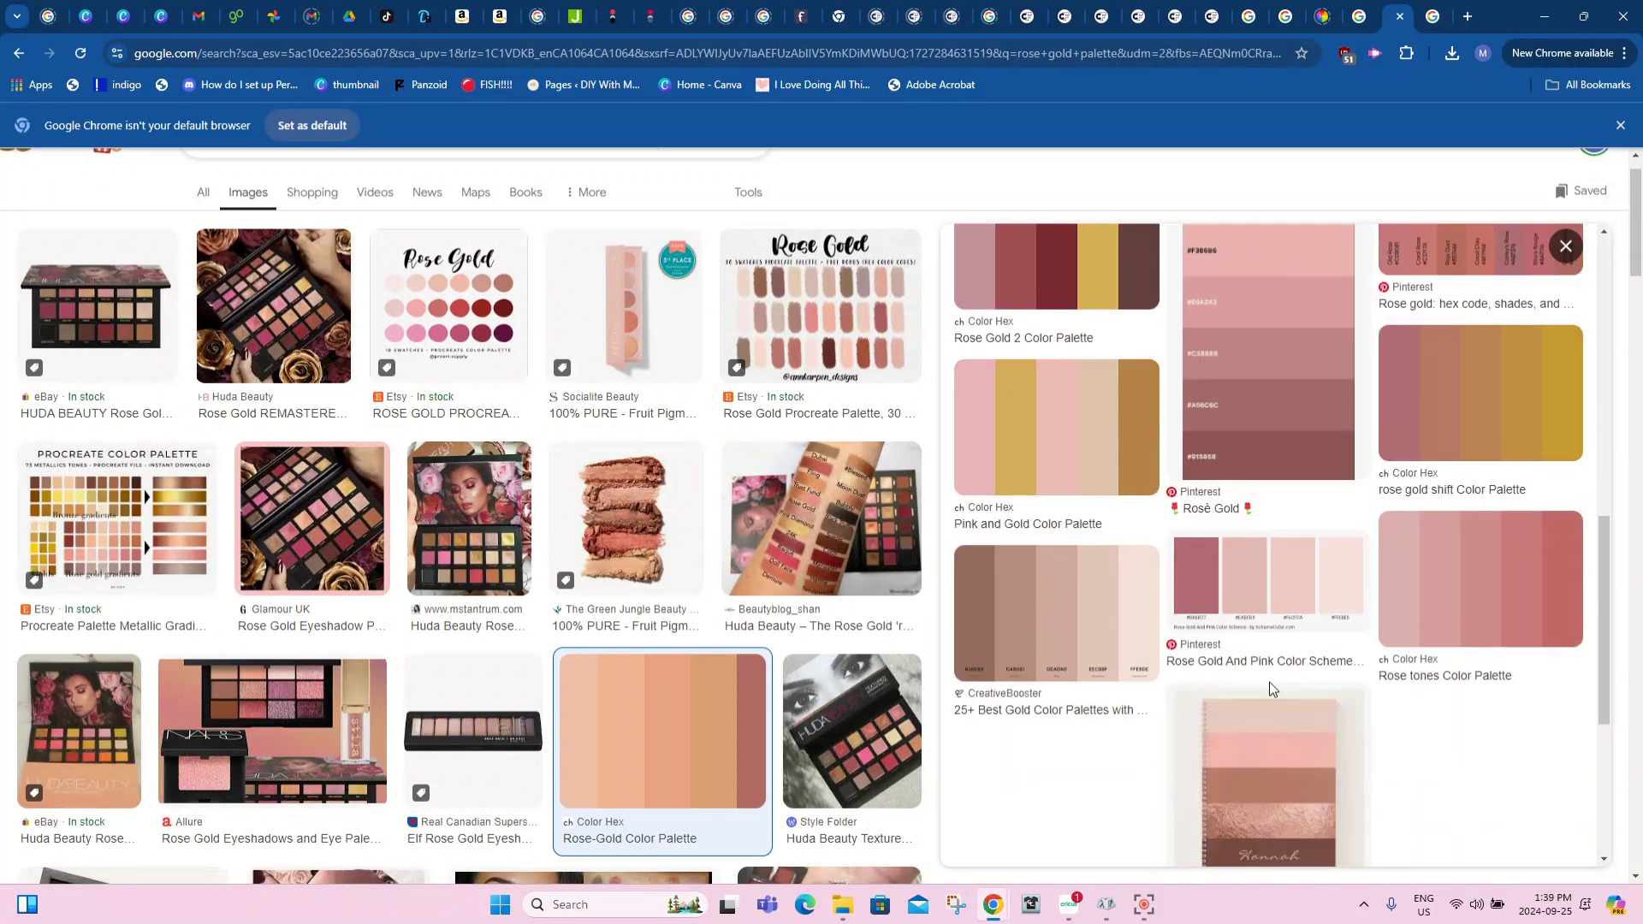
{"action": "scroll", "coordinate": [1273, 689], "scroll_direction": "up", "scroll_amount": 2}
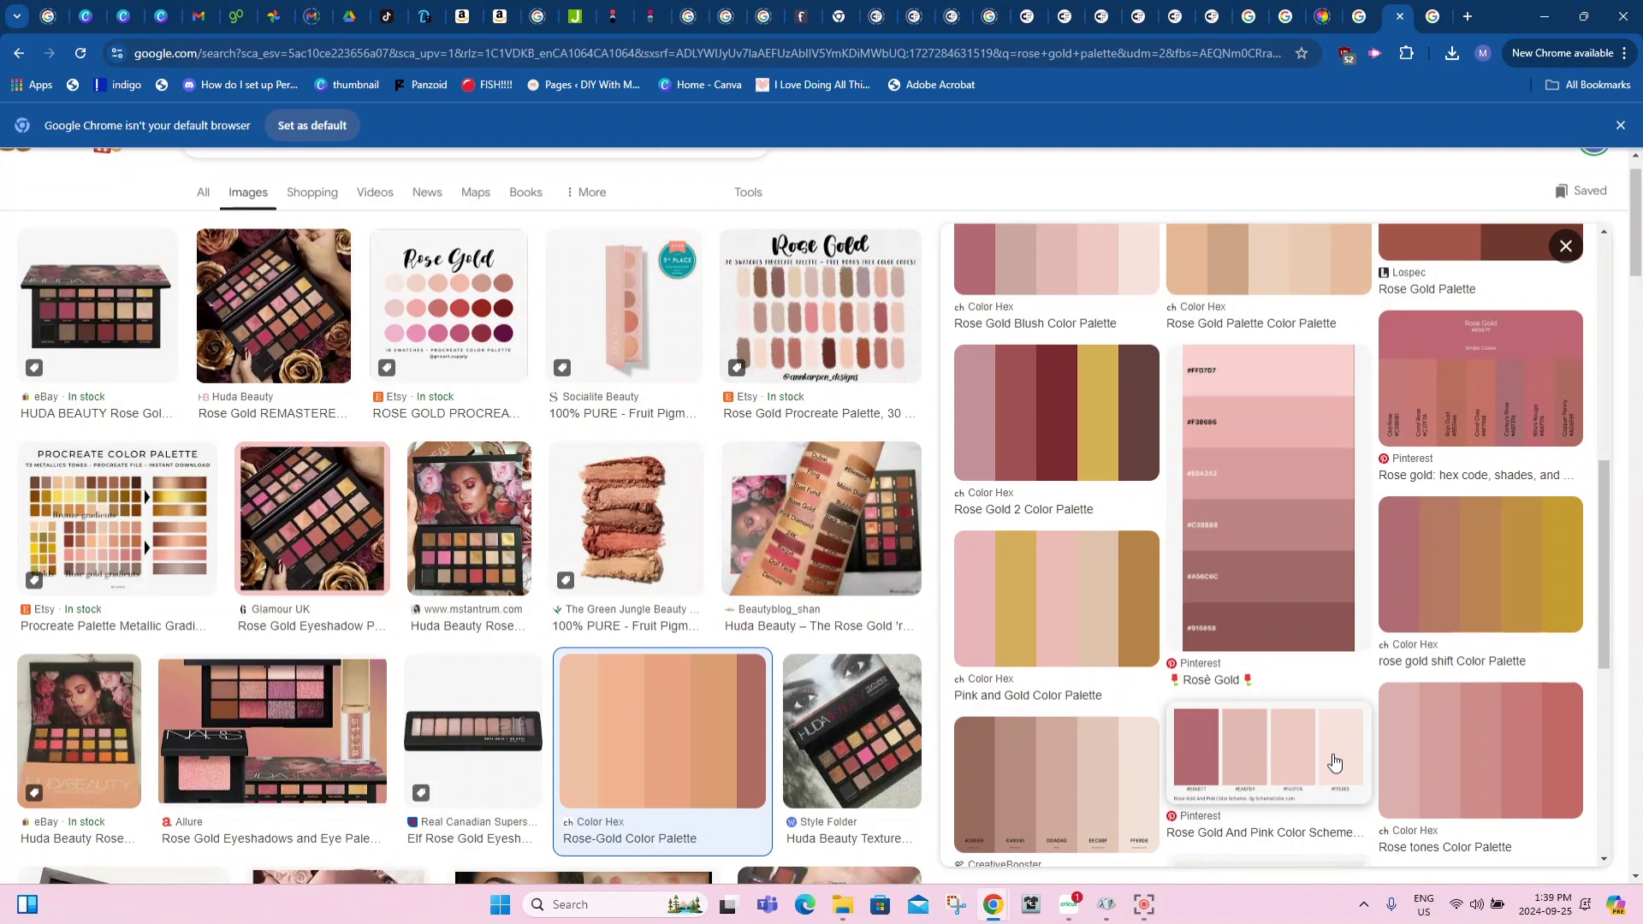
{"action": "left_click", "coordinate": [1217, 513]}
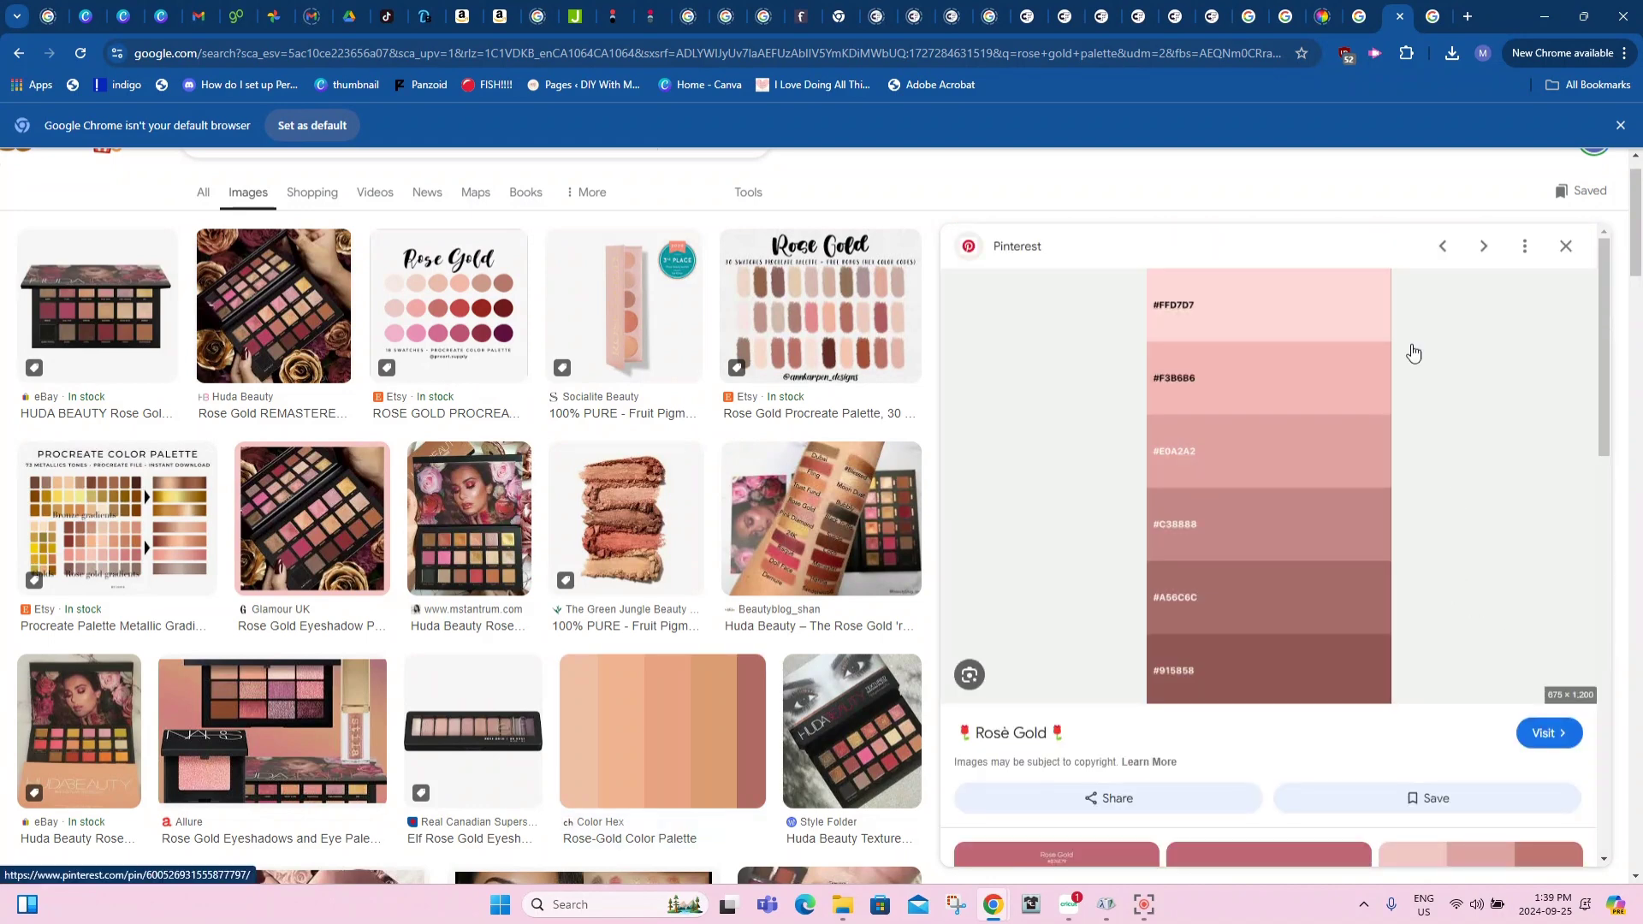
Browse the images related to the Pinterest palette, view the iColorpalette rose gold chart, and return to the Pinterest palette.
{"action": "scroll", "coordinate": [1536, 557], "scroll_direction": "down", "scroll_amount": 5}
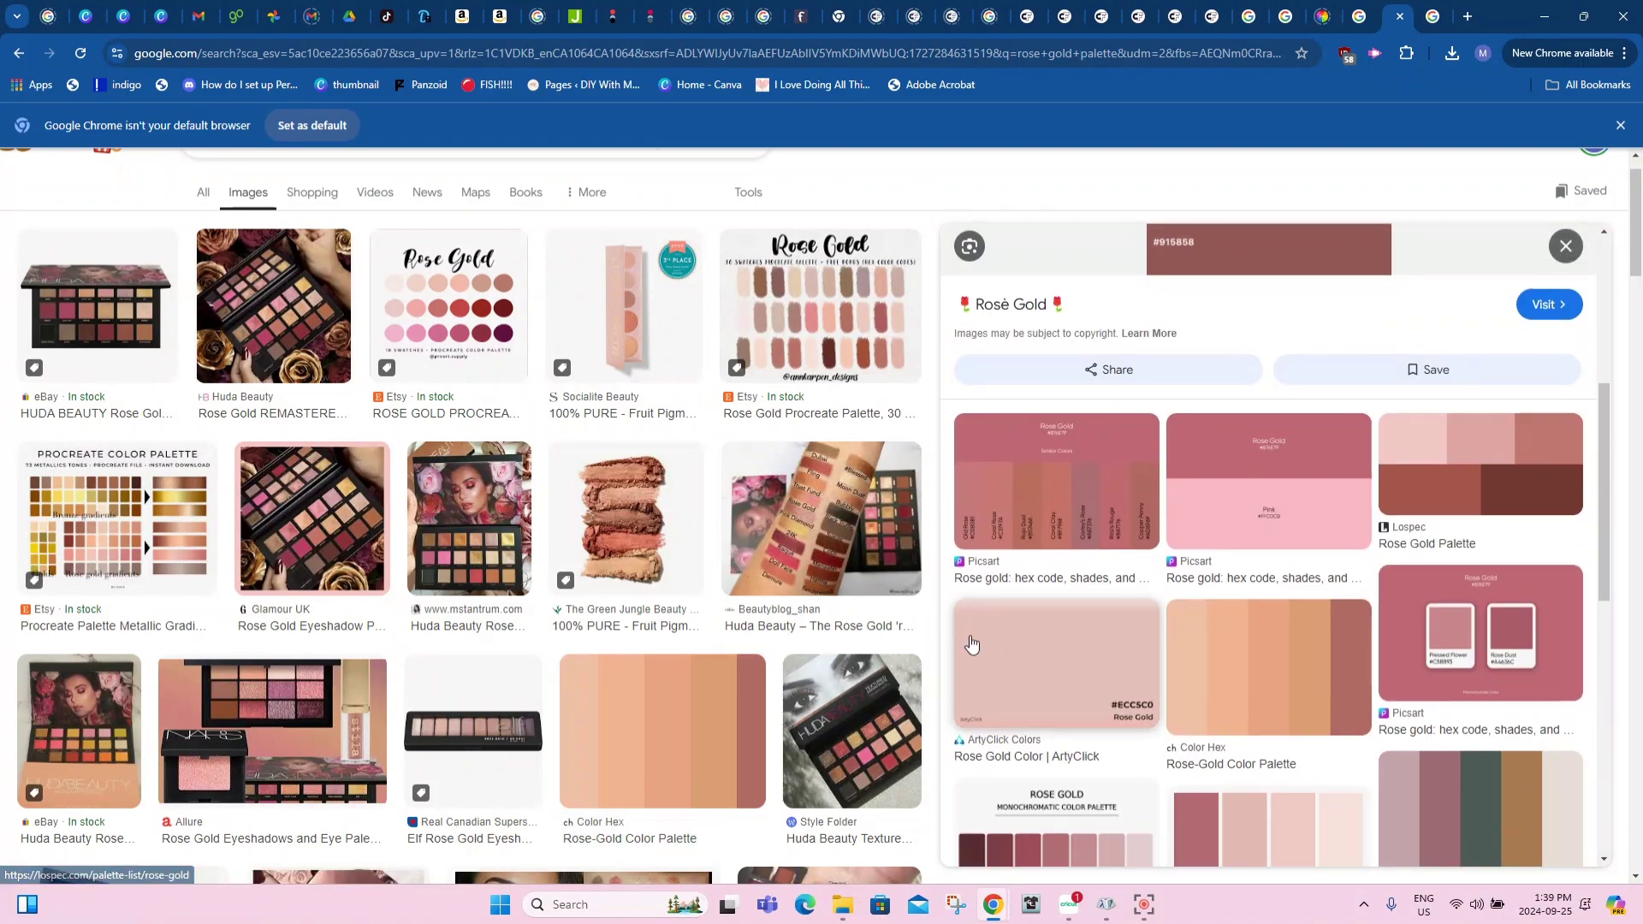
{"action": "scroll", "coordinate": [1210, 407], "scroll_direction": "up", "scroll_amount": 5}
{"action": "scroll", "coordinate": [1489, 700], "scroll_direction": "down", "scroll_amount": 3}
{"action": "scroll", "coordinate": [1489, 699], "scroll_direction": "down", "scroll_amount": 10}
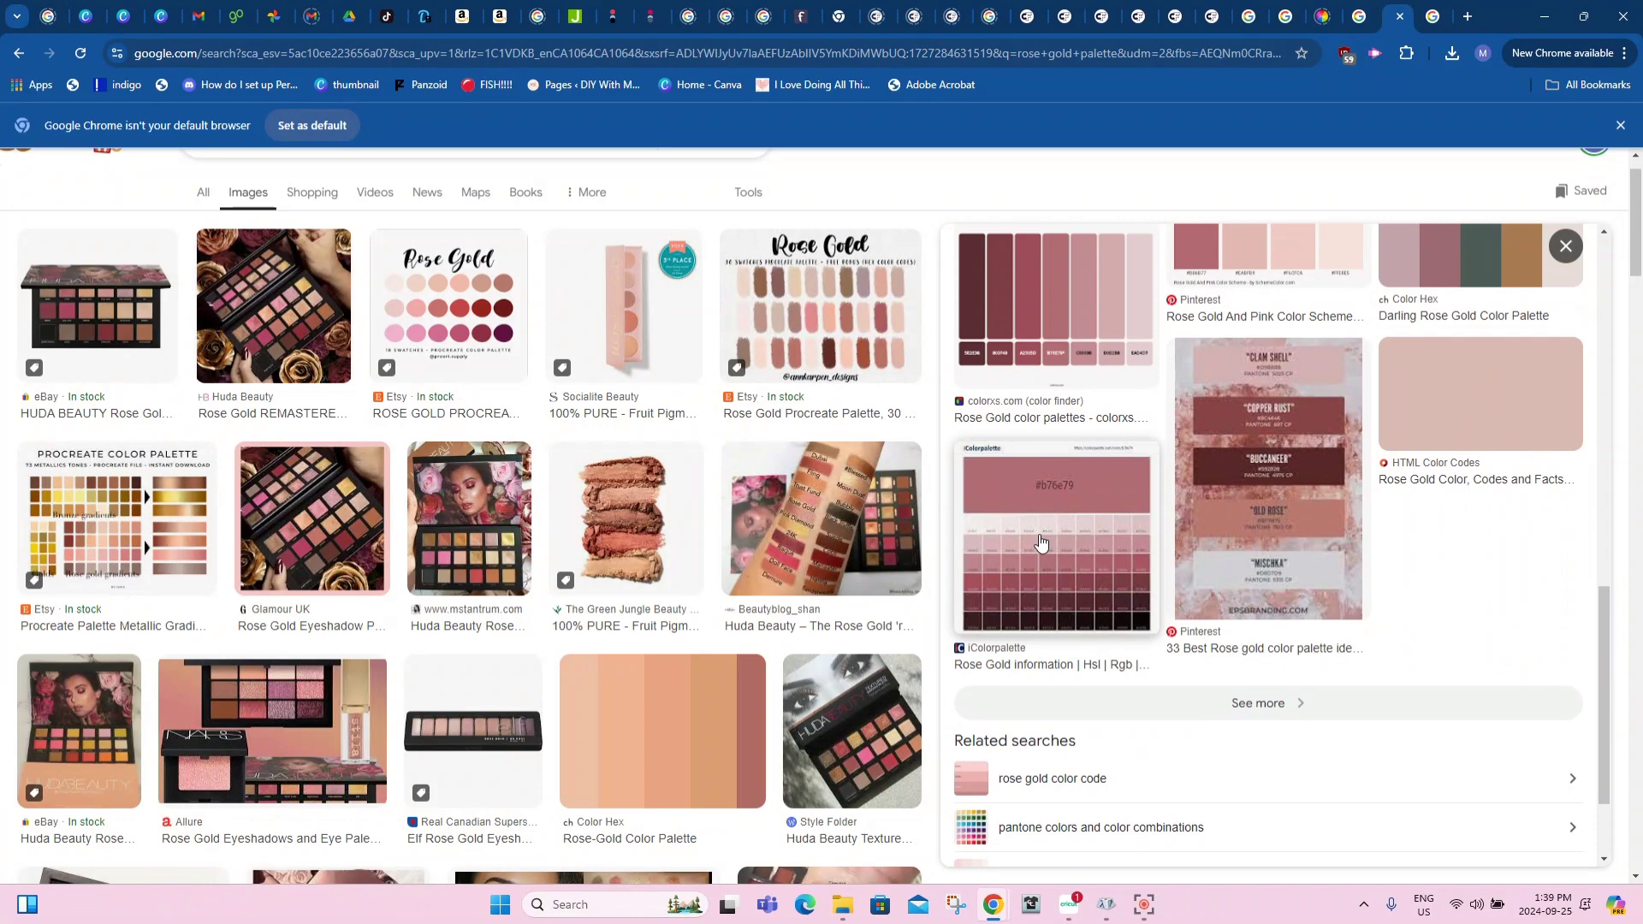
{"action": "left_click", "coordinate": [1041, 543]}
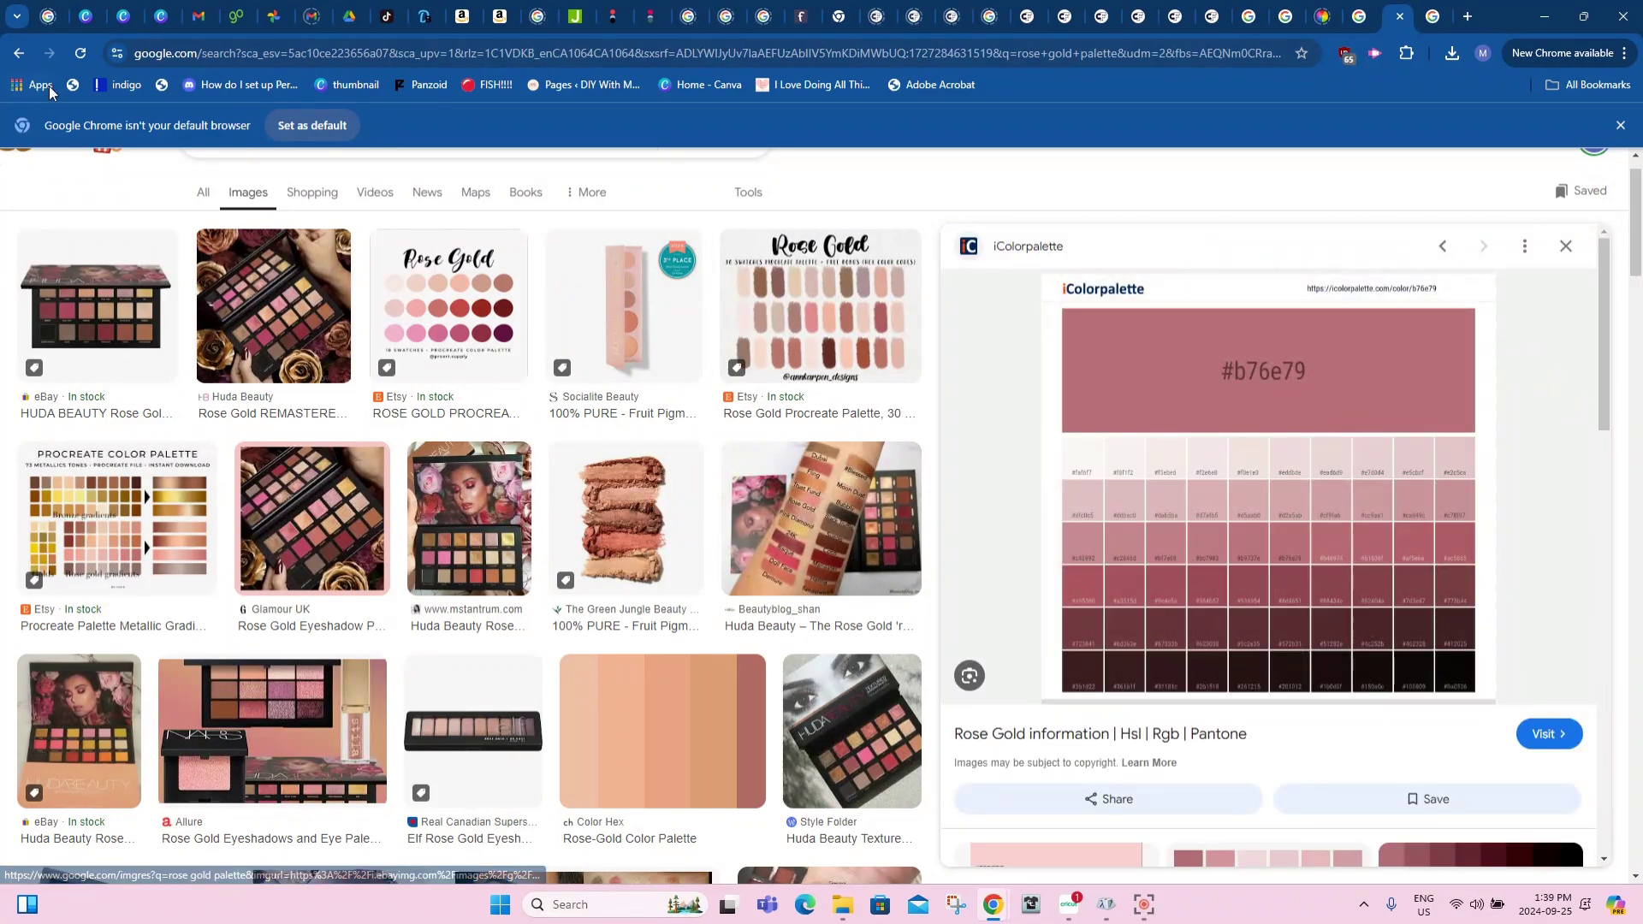
{"action": "left_click", "coordinate": [19, 53]}
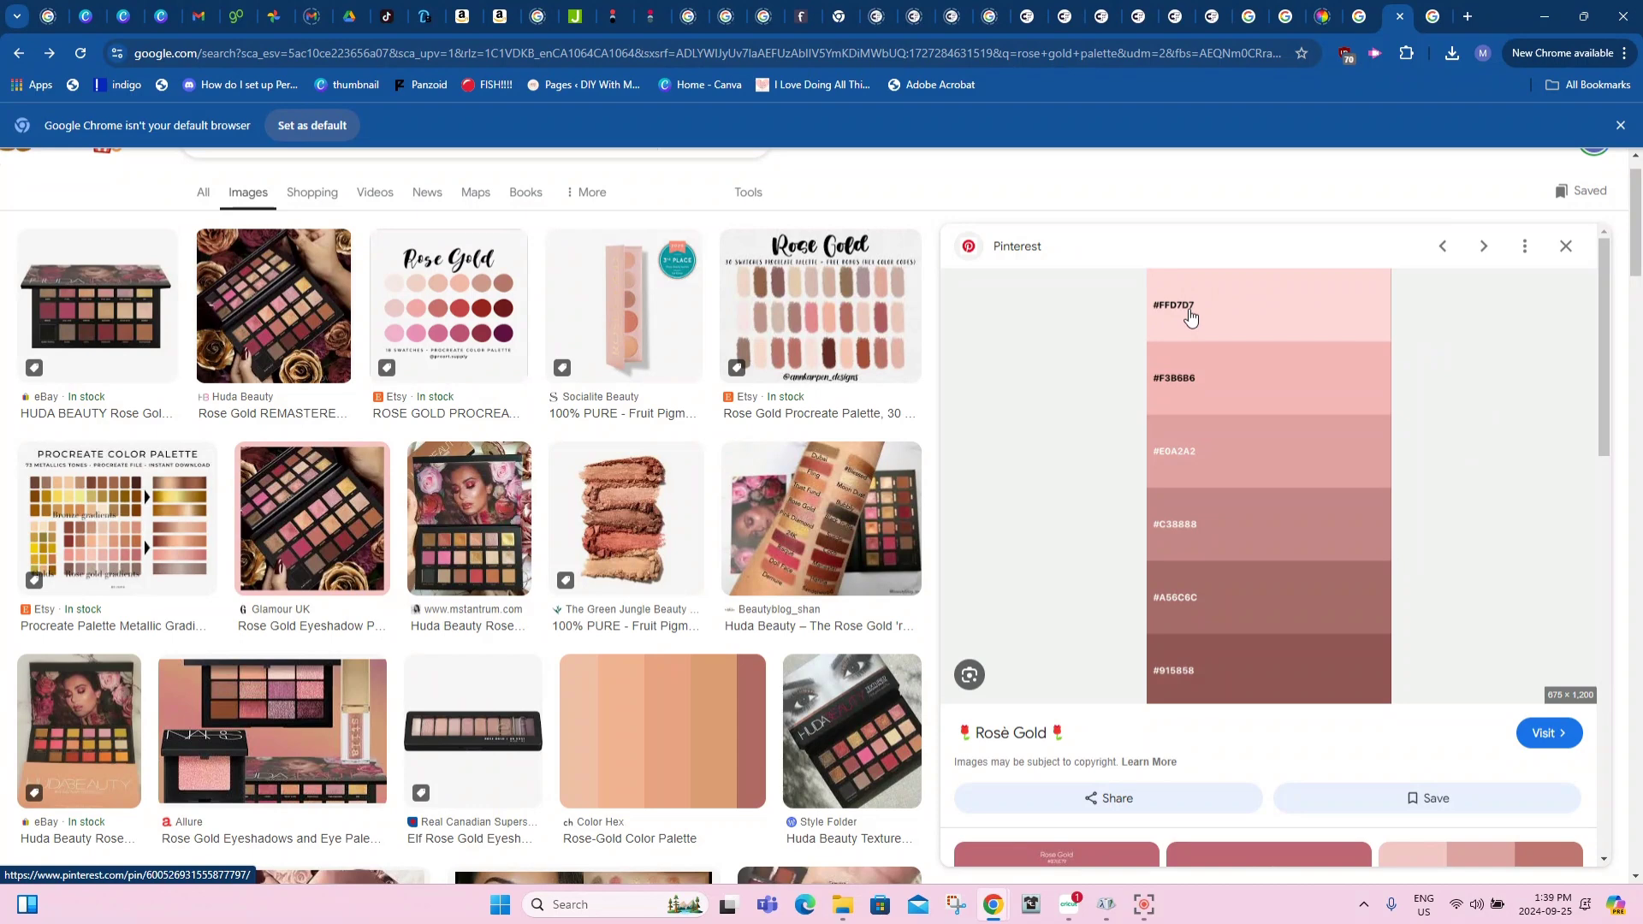
Switch to Cricut Design Space and recolor the plain octagon with the hex code #FFD7D7.
{"action": "left_click", "coordinate": [1075, 913]}
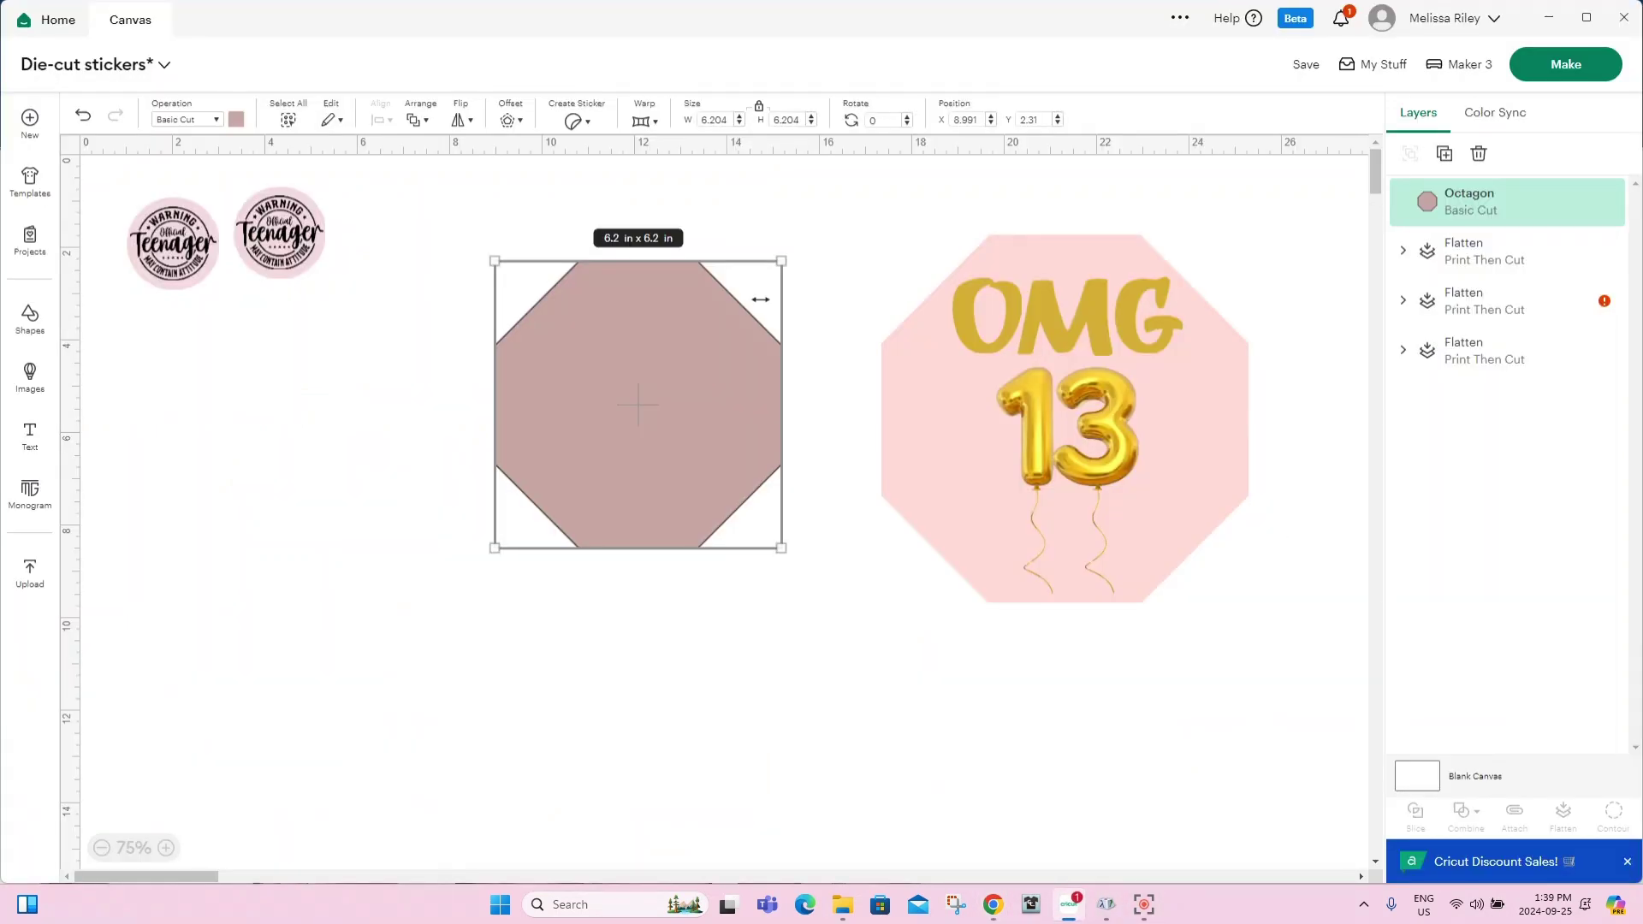
{"action": "left_click", "coordinate": [237, 120]}
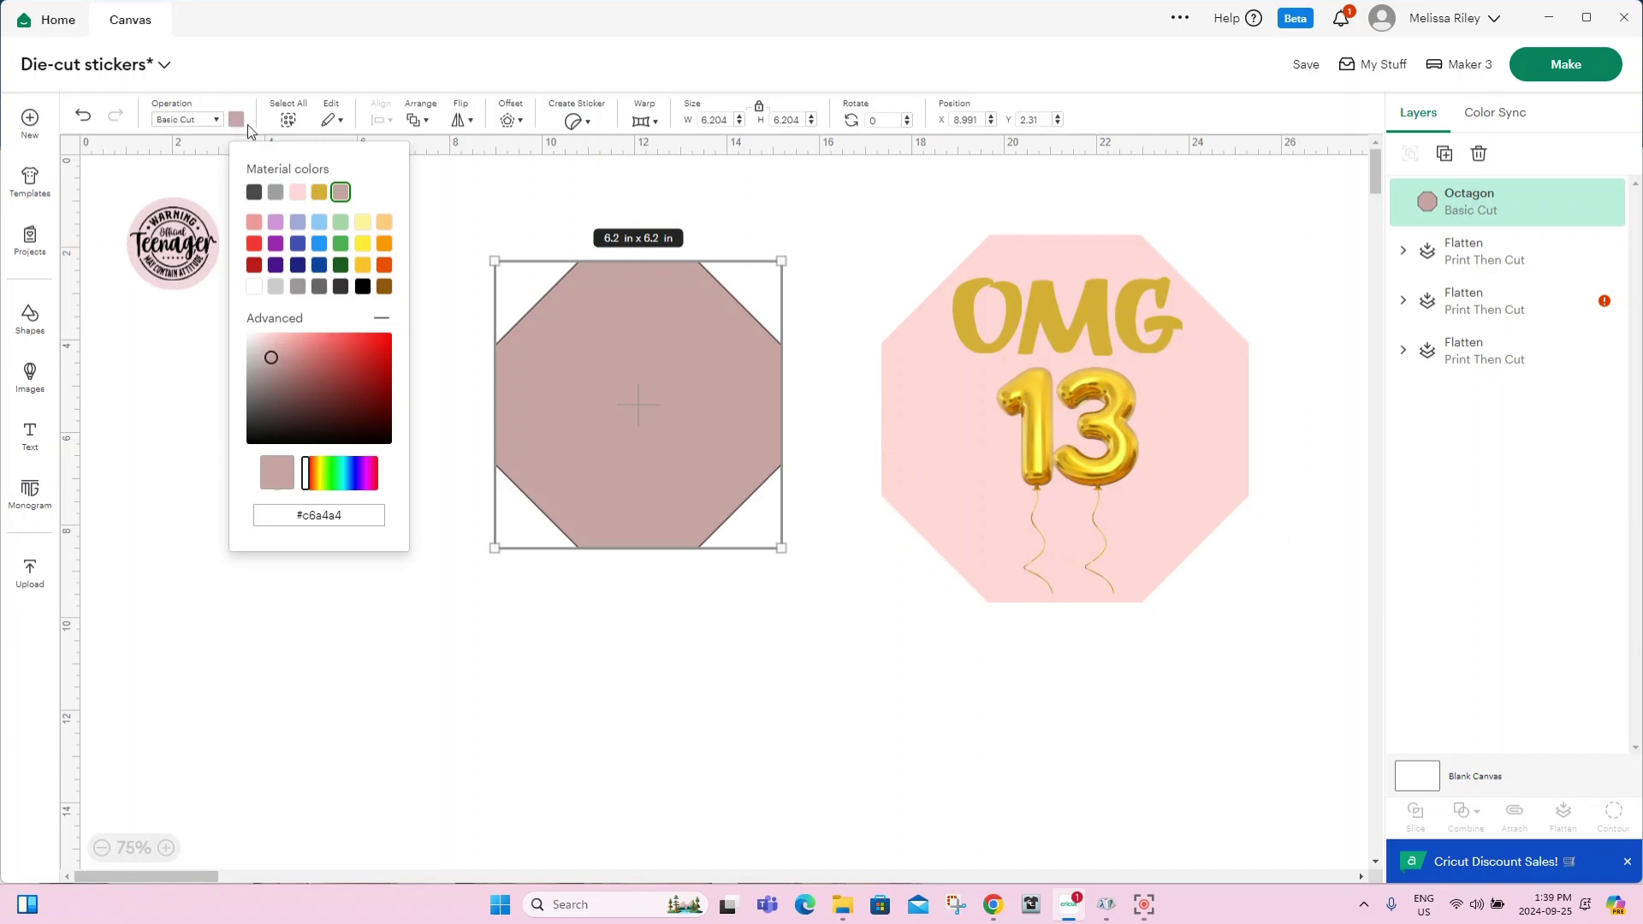
{"action": "left_click_drag", "start_coordinate": [310, 516], "coordinate": [357, 521]}
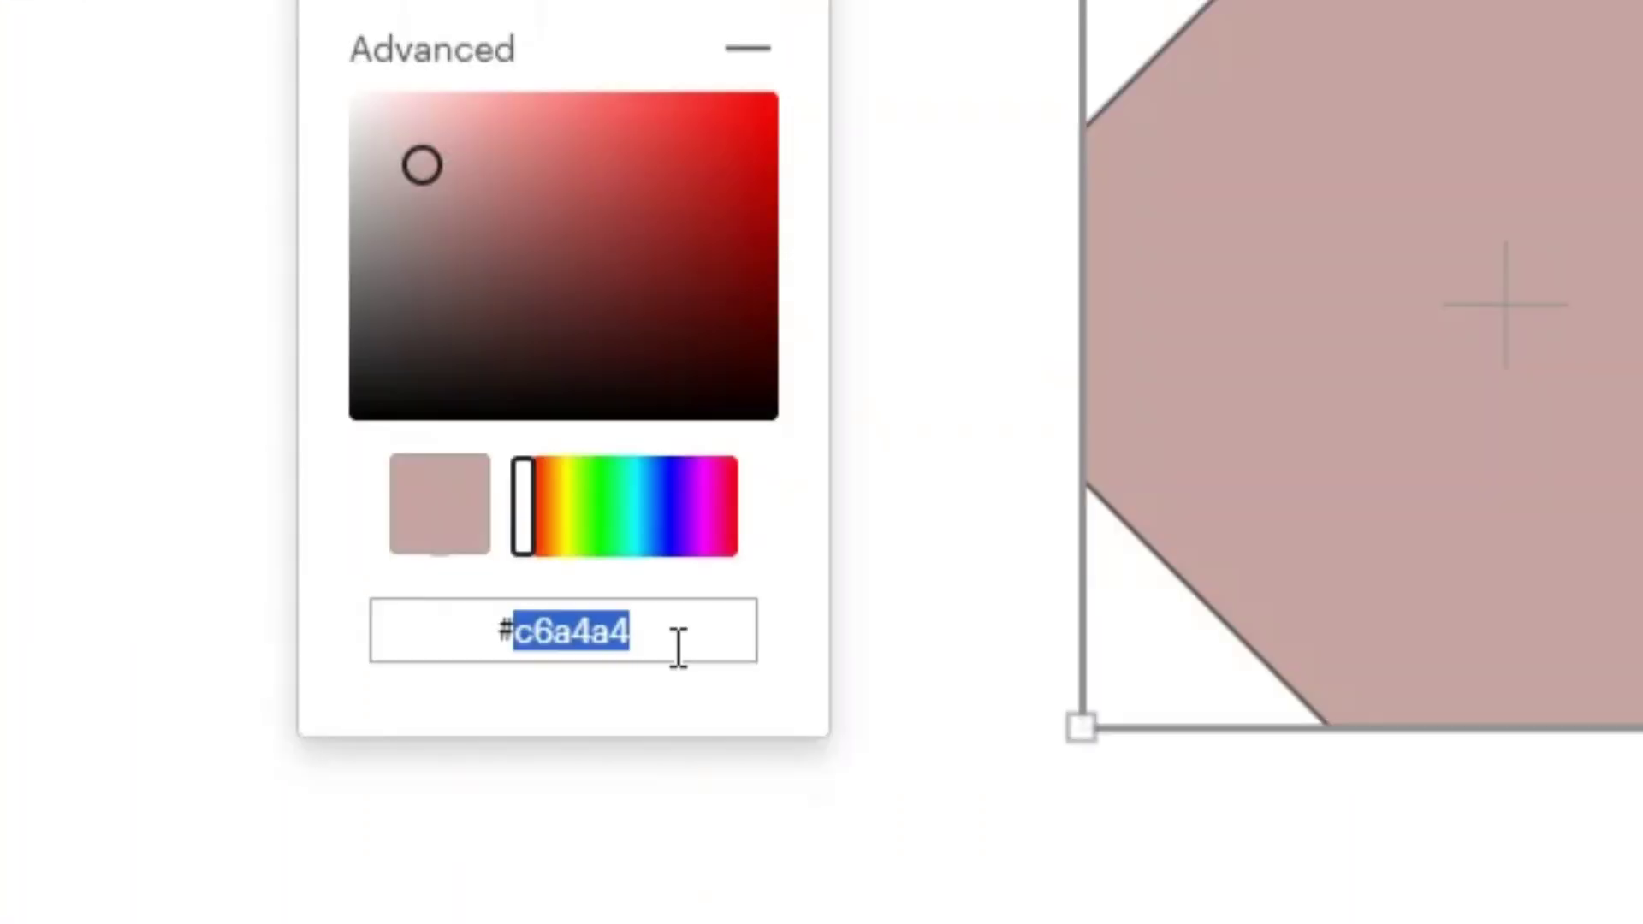
{"action": "type", "text": "FFD7D"}
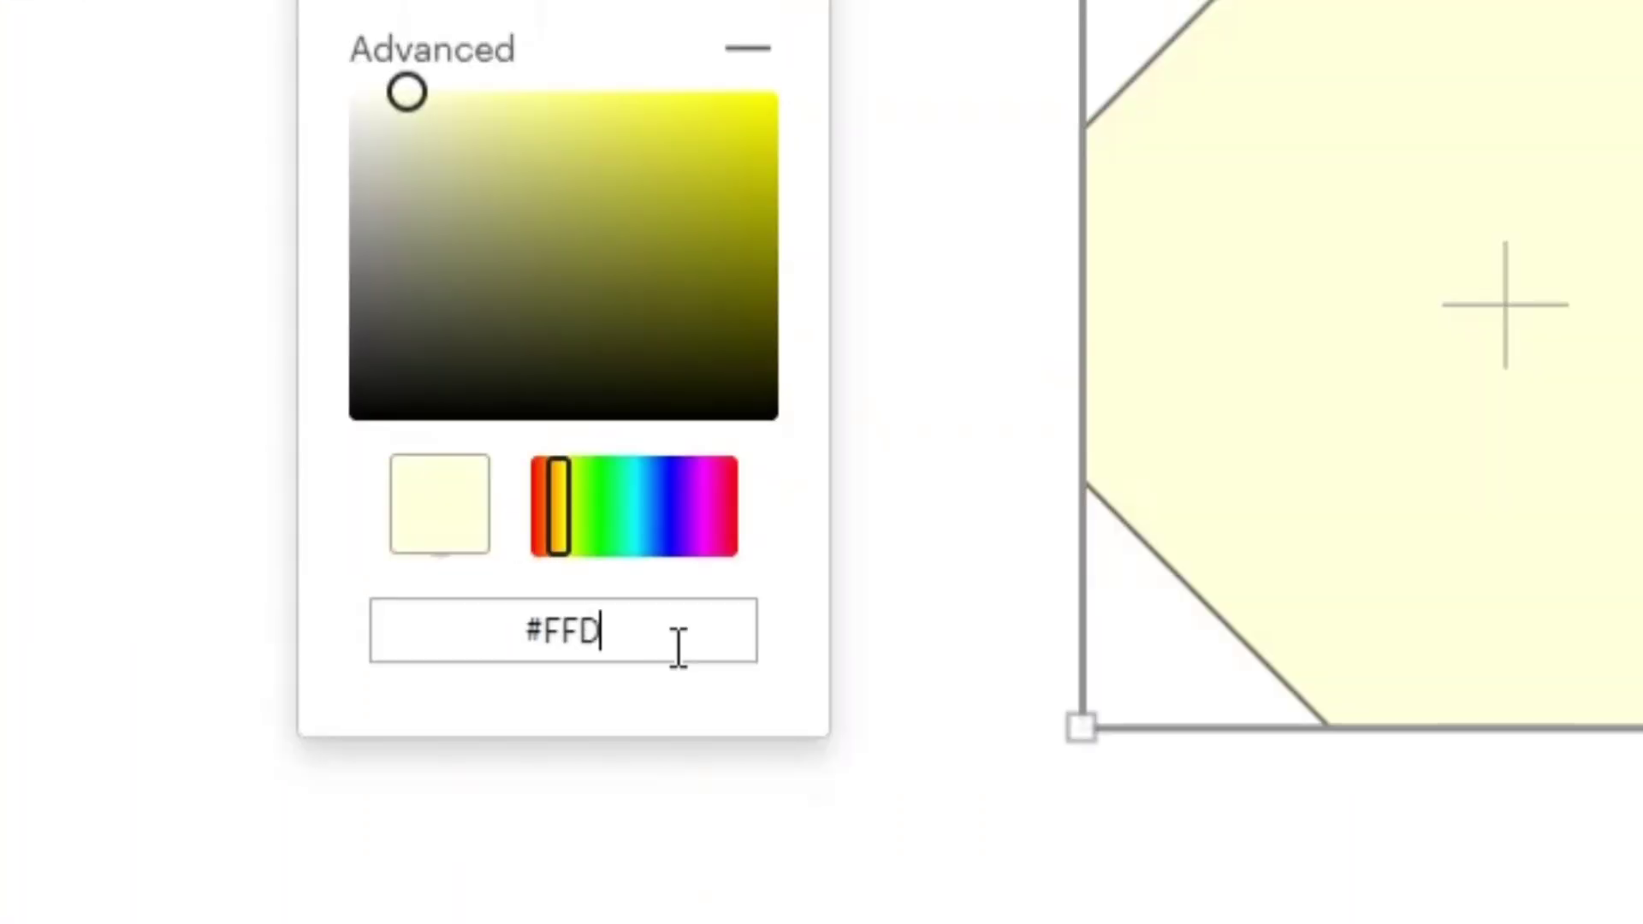
{"action": "type", "text": "7"}
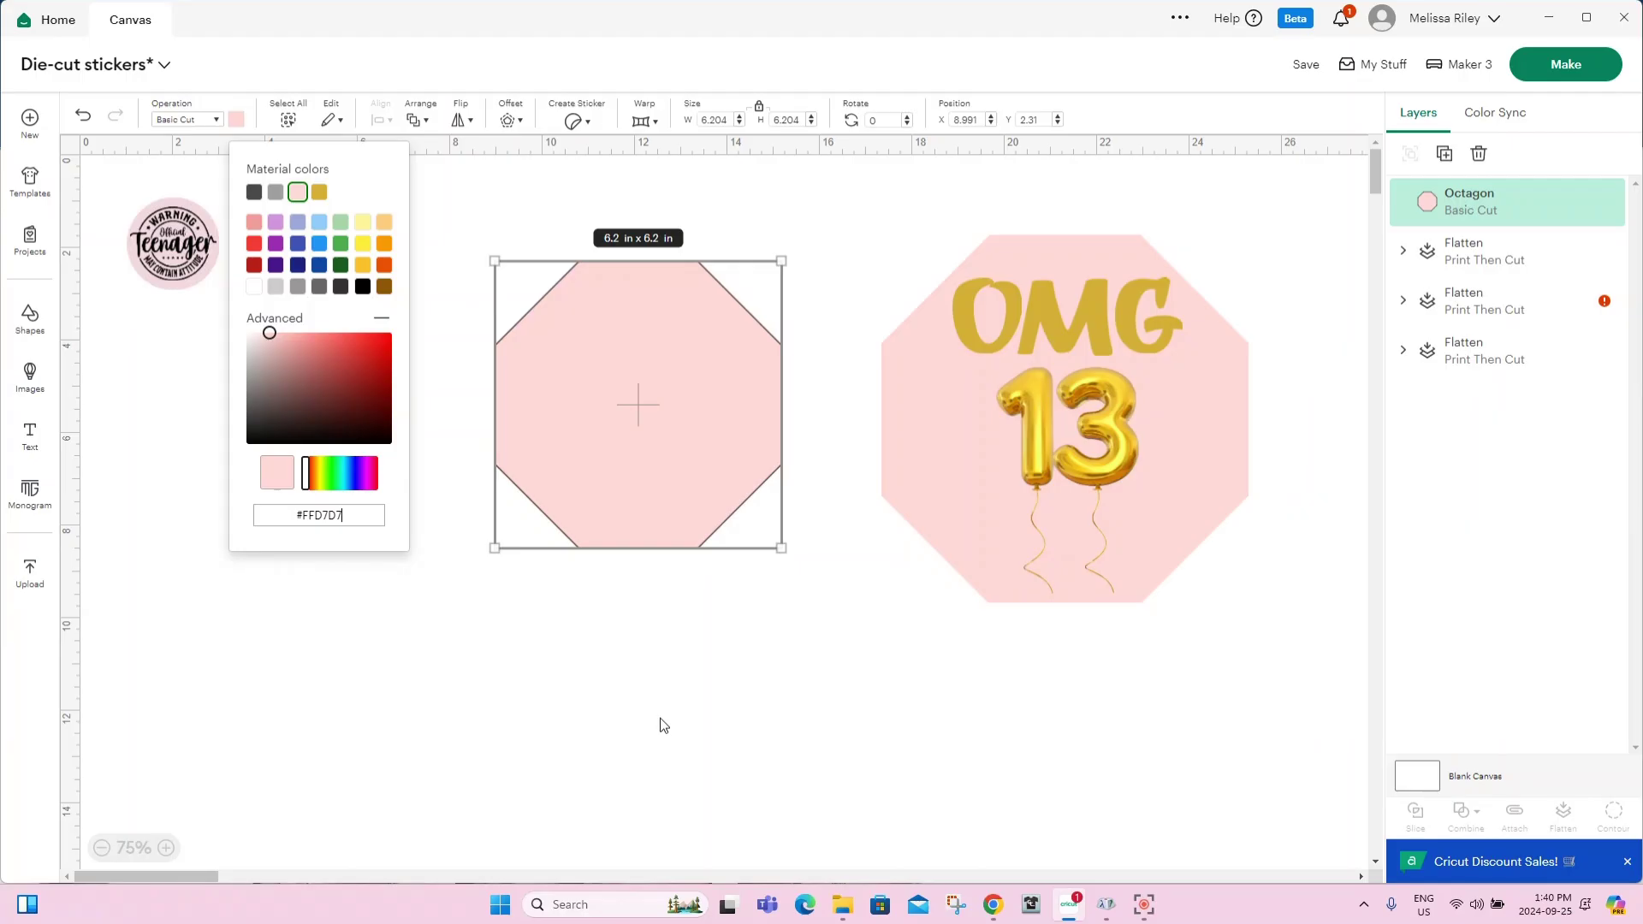
{"action": "left_click", "coordinate": [664, 722]}
{"action": "left_click", "coordinate": [662, 719]}
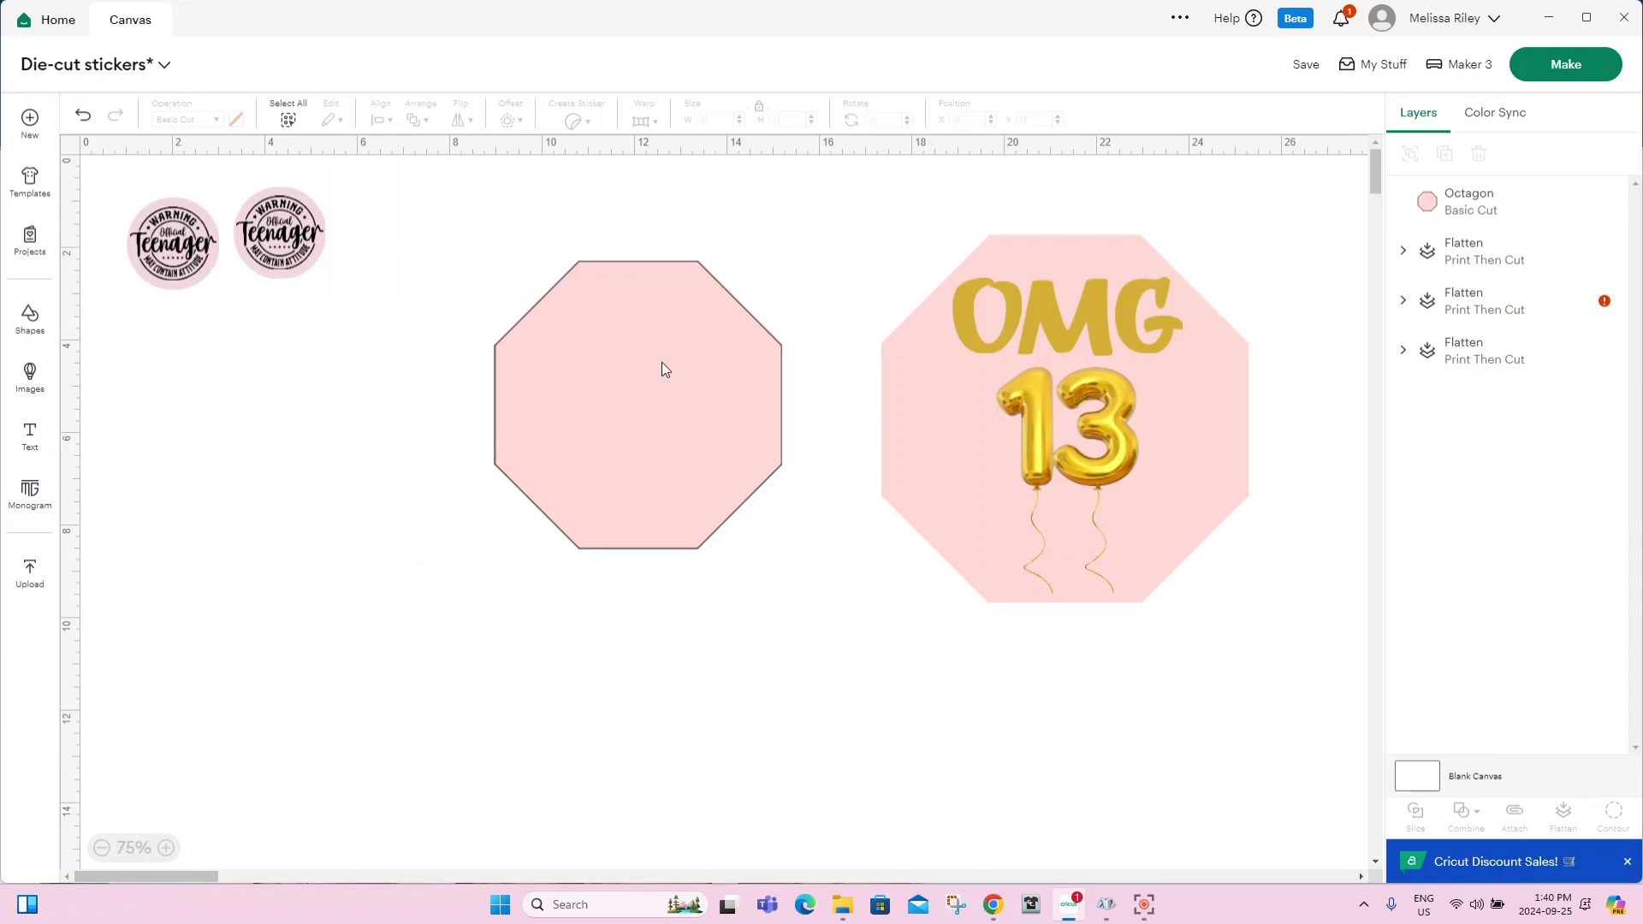
Enlarge the plain octagon to about 7.72 × 7.72 in.
{"action": "left_click", "coordinate": [747, 481]}
{"action": "left_click_drag", "start_coordinate": [775, 552], "coordinate": [819, 595]}
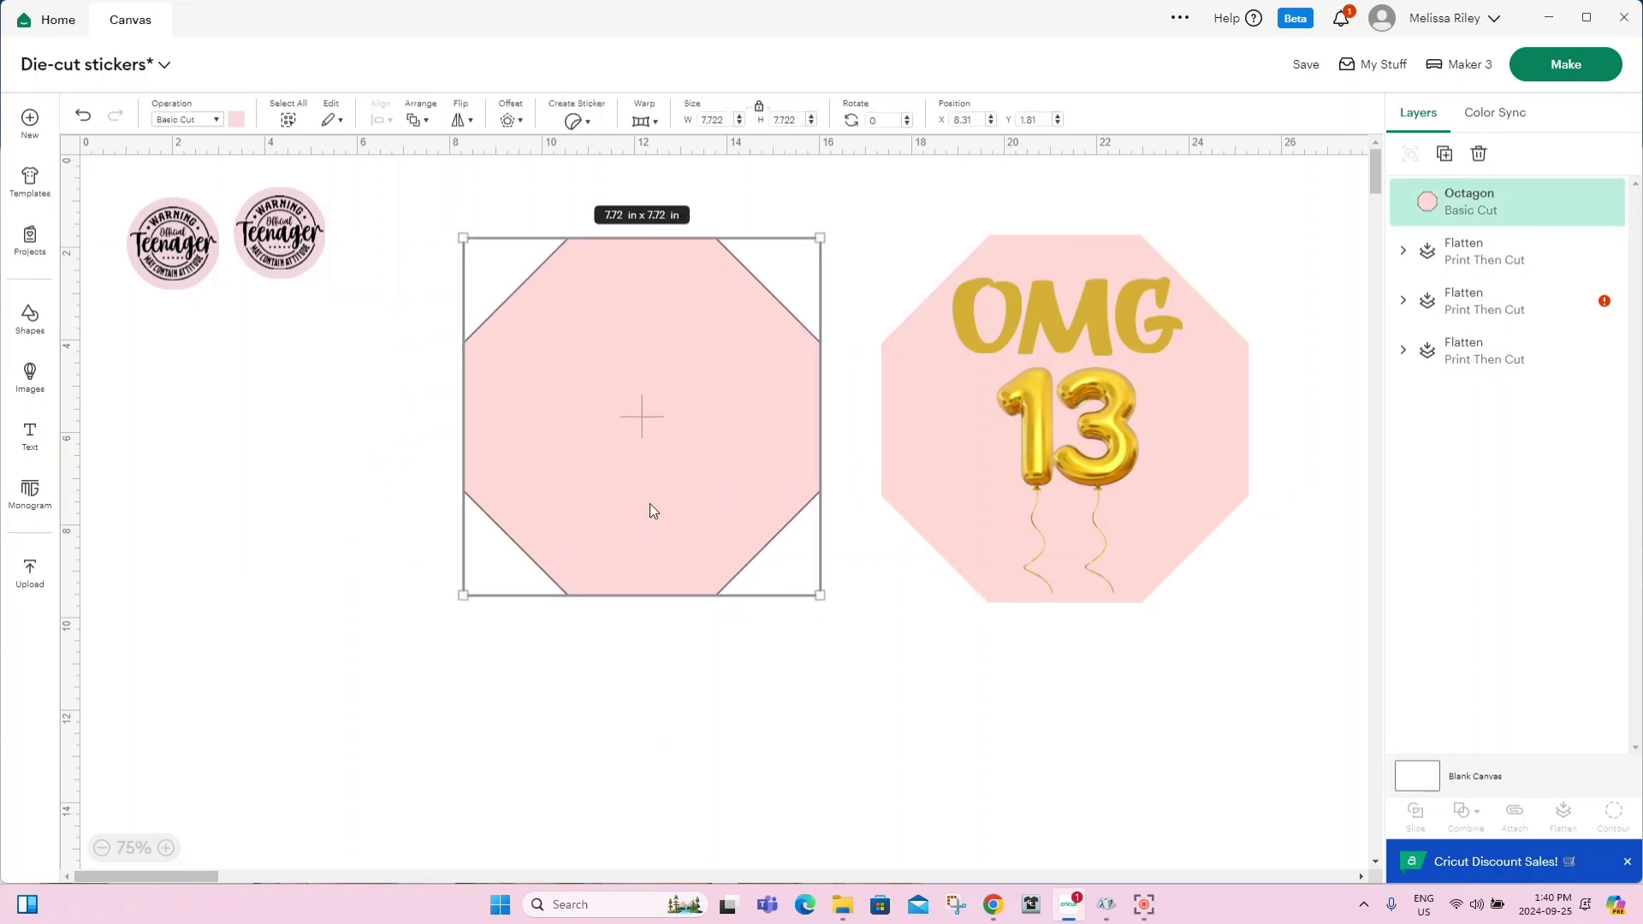
{"action": "left_click", "coordinate": [1009, 715]}
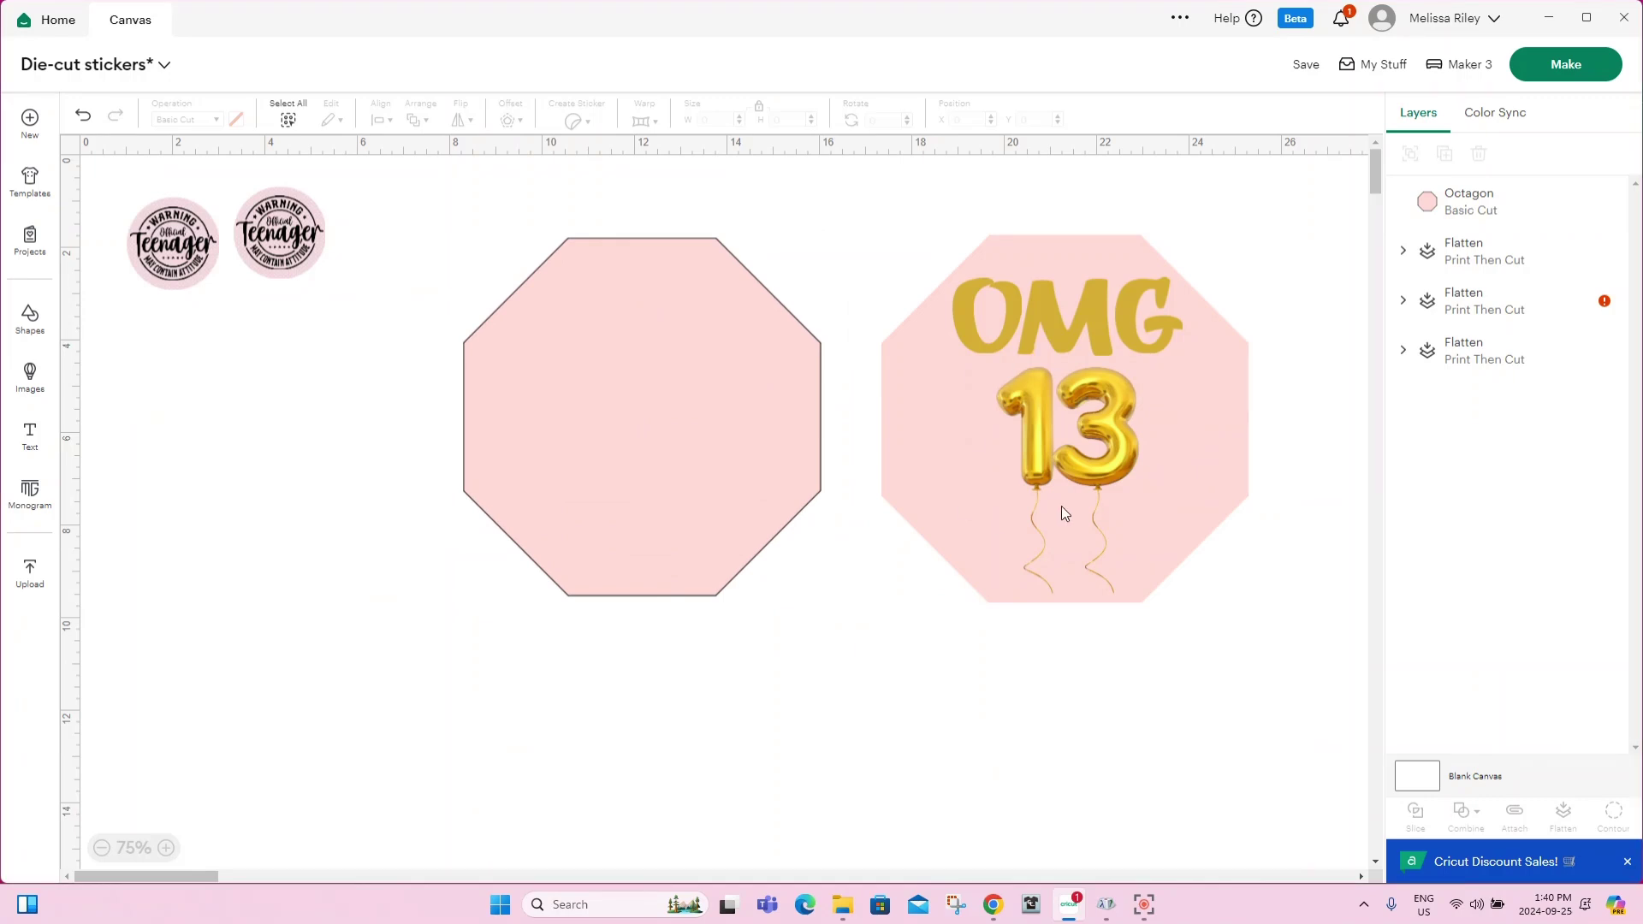
Switch to the Canva design in Chrome and look through all graphics for the "balloons 13" search.
{"action": "left_click", "coordinate": [988, 909]}
{"action": "left_click", "coordinate": [909, 843]}
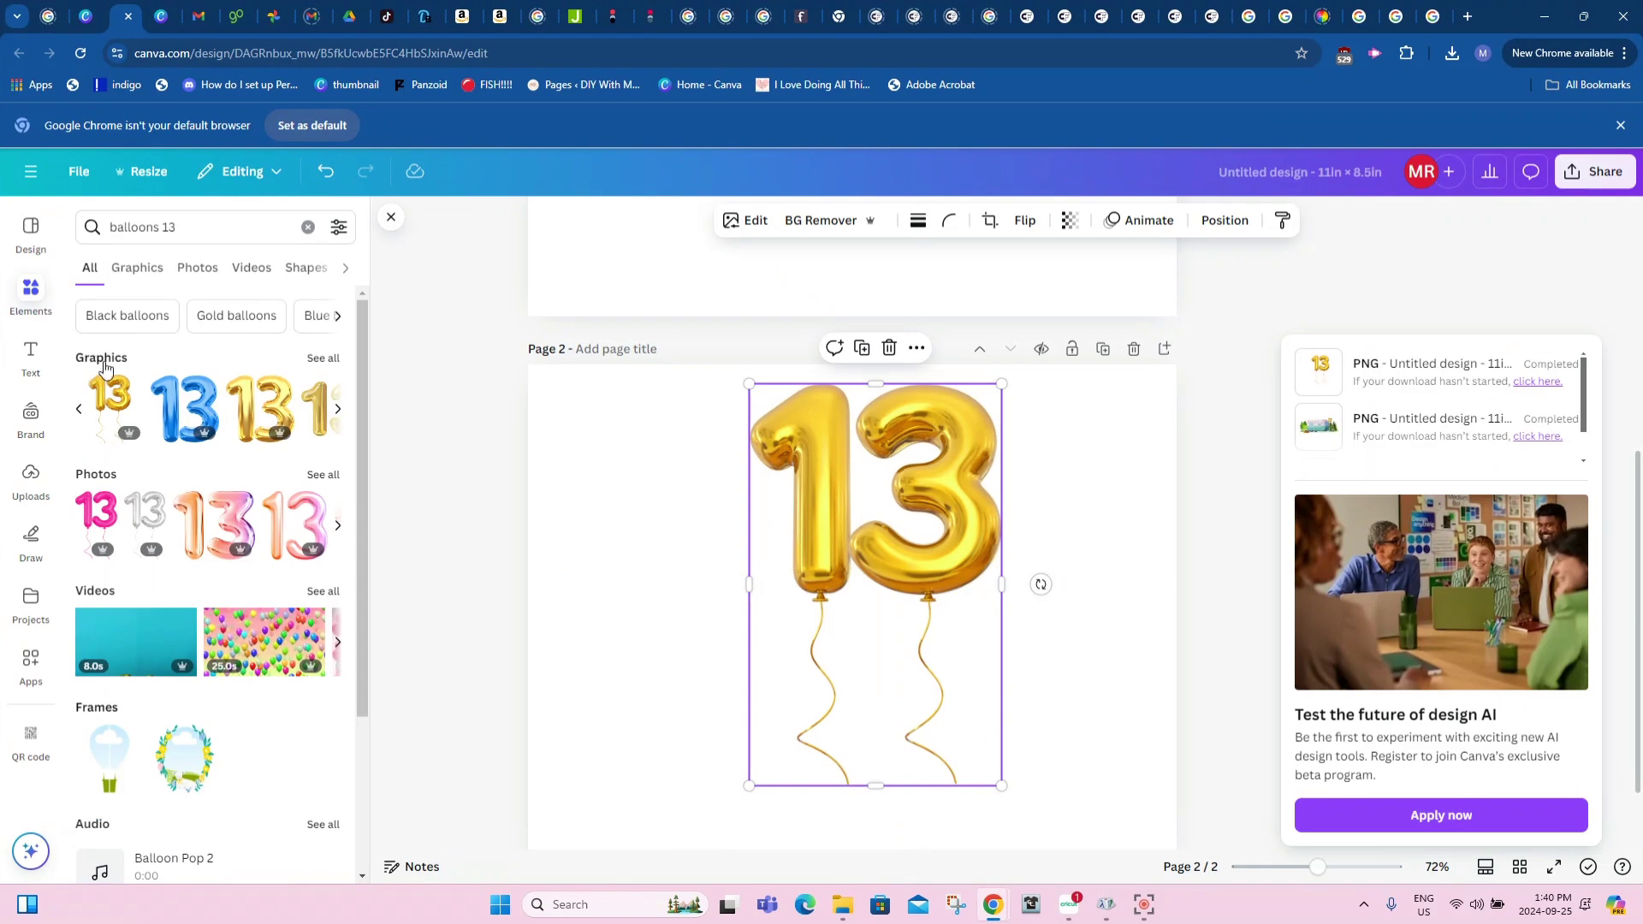
{"action": "left_click", "coordinate": [322, 358]}
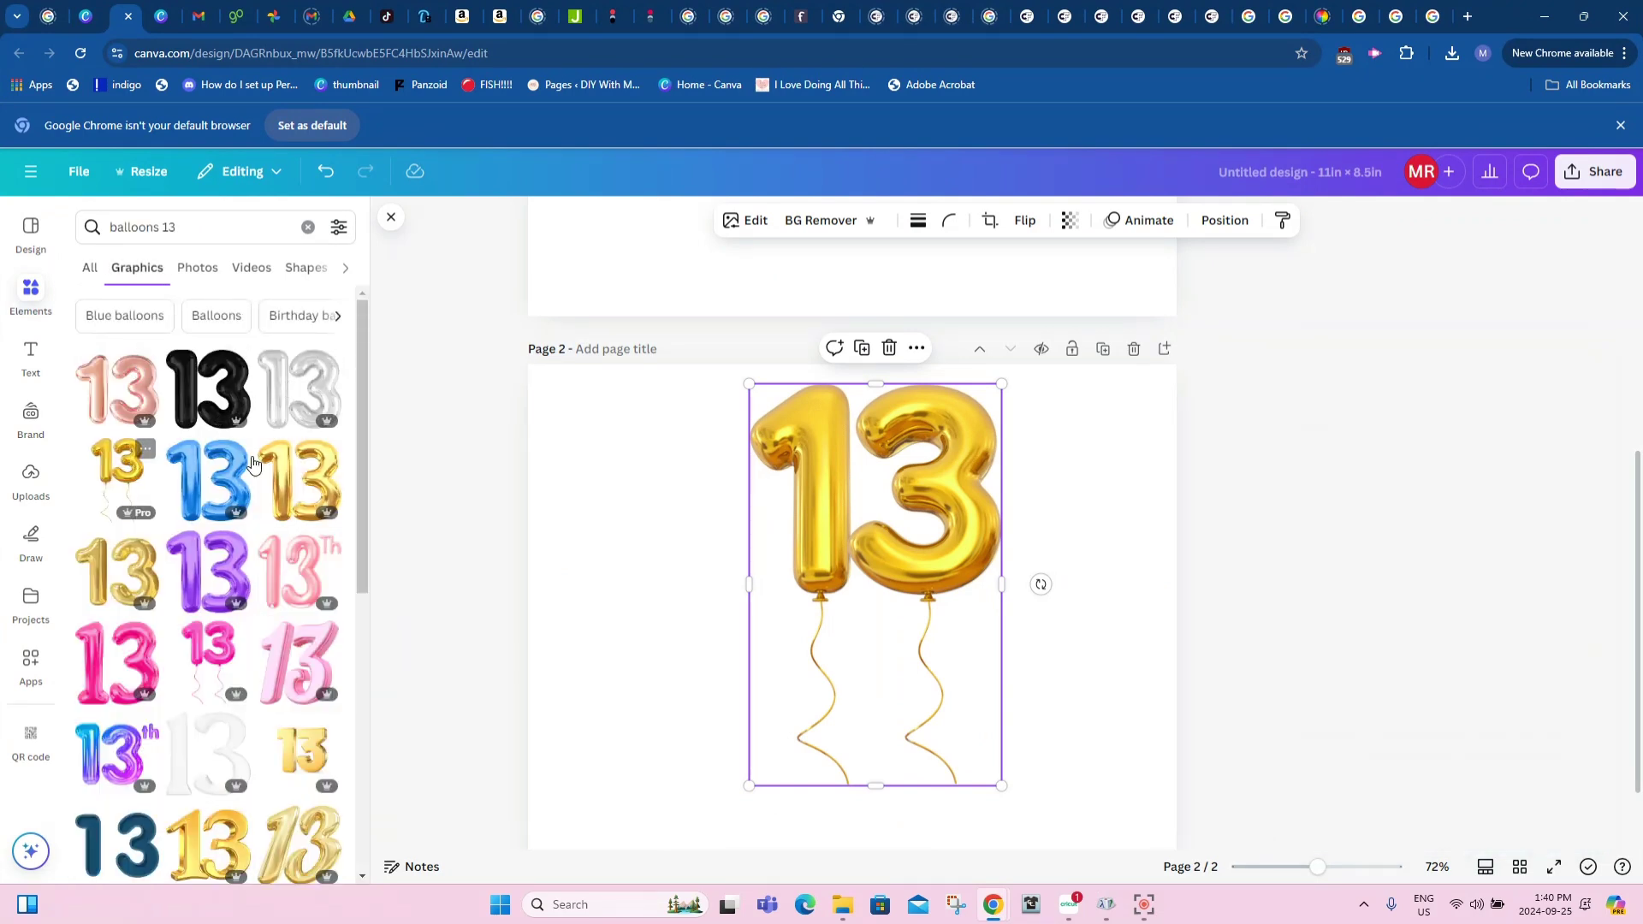
{"action": "scroll", "coordinate": [304, 749], "scroll_direction": "down", "scroll_amount": 1}
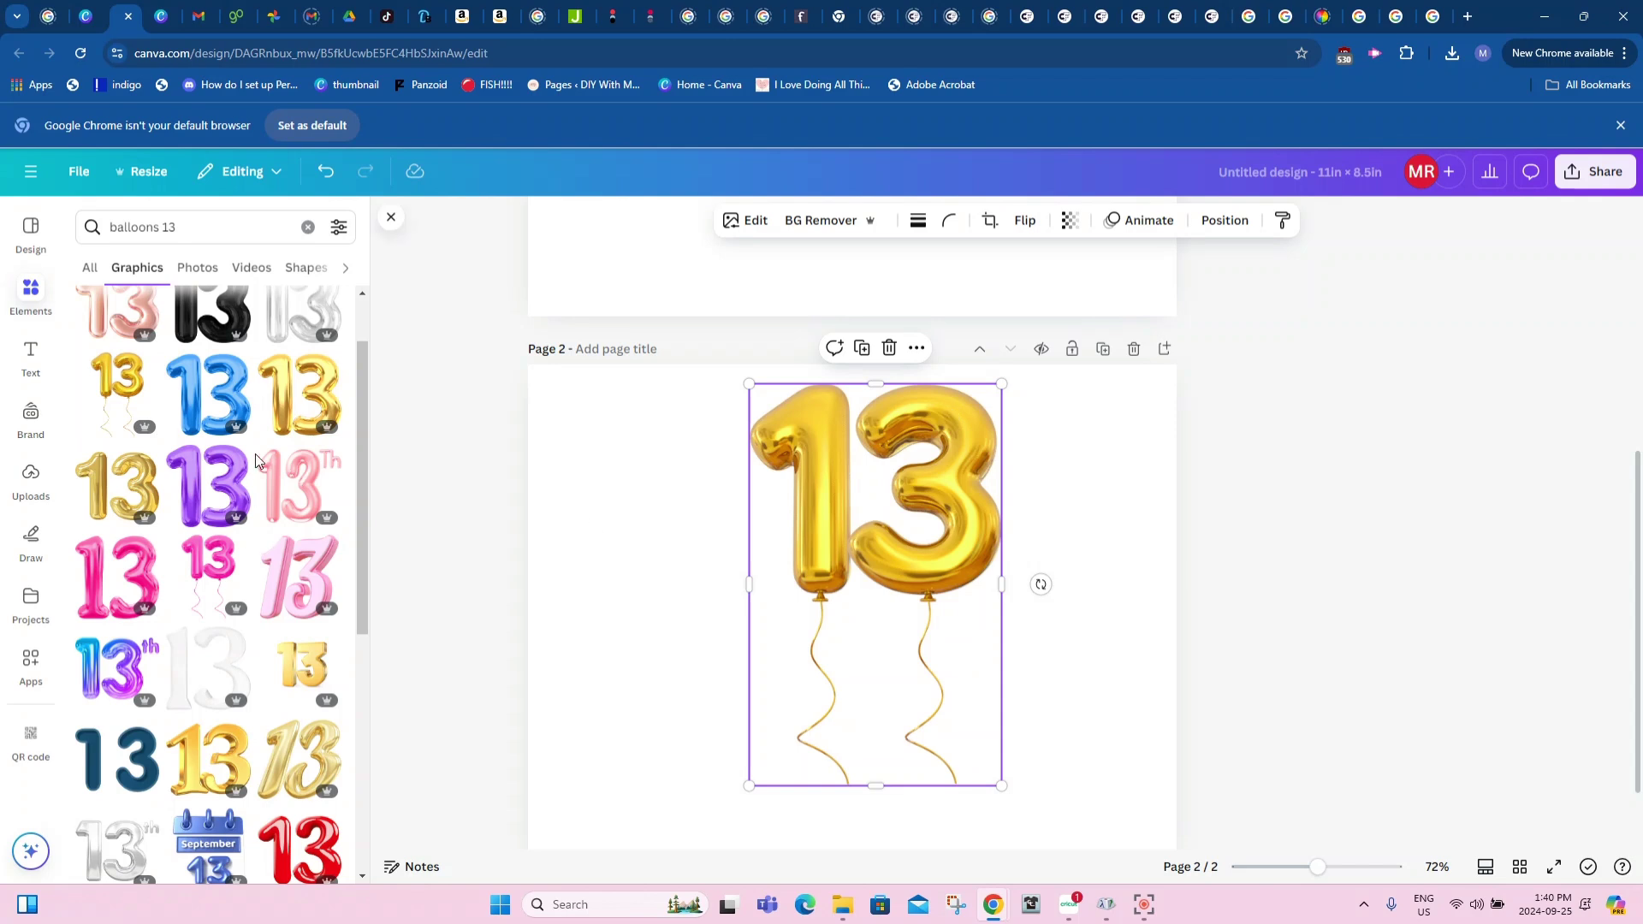
{"action": "scroll", "coordinate": [316, 479], "scroll_direction": "down", "scroll_amount": 7}
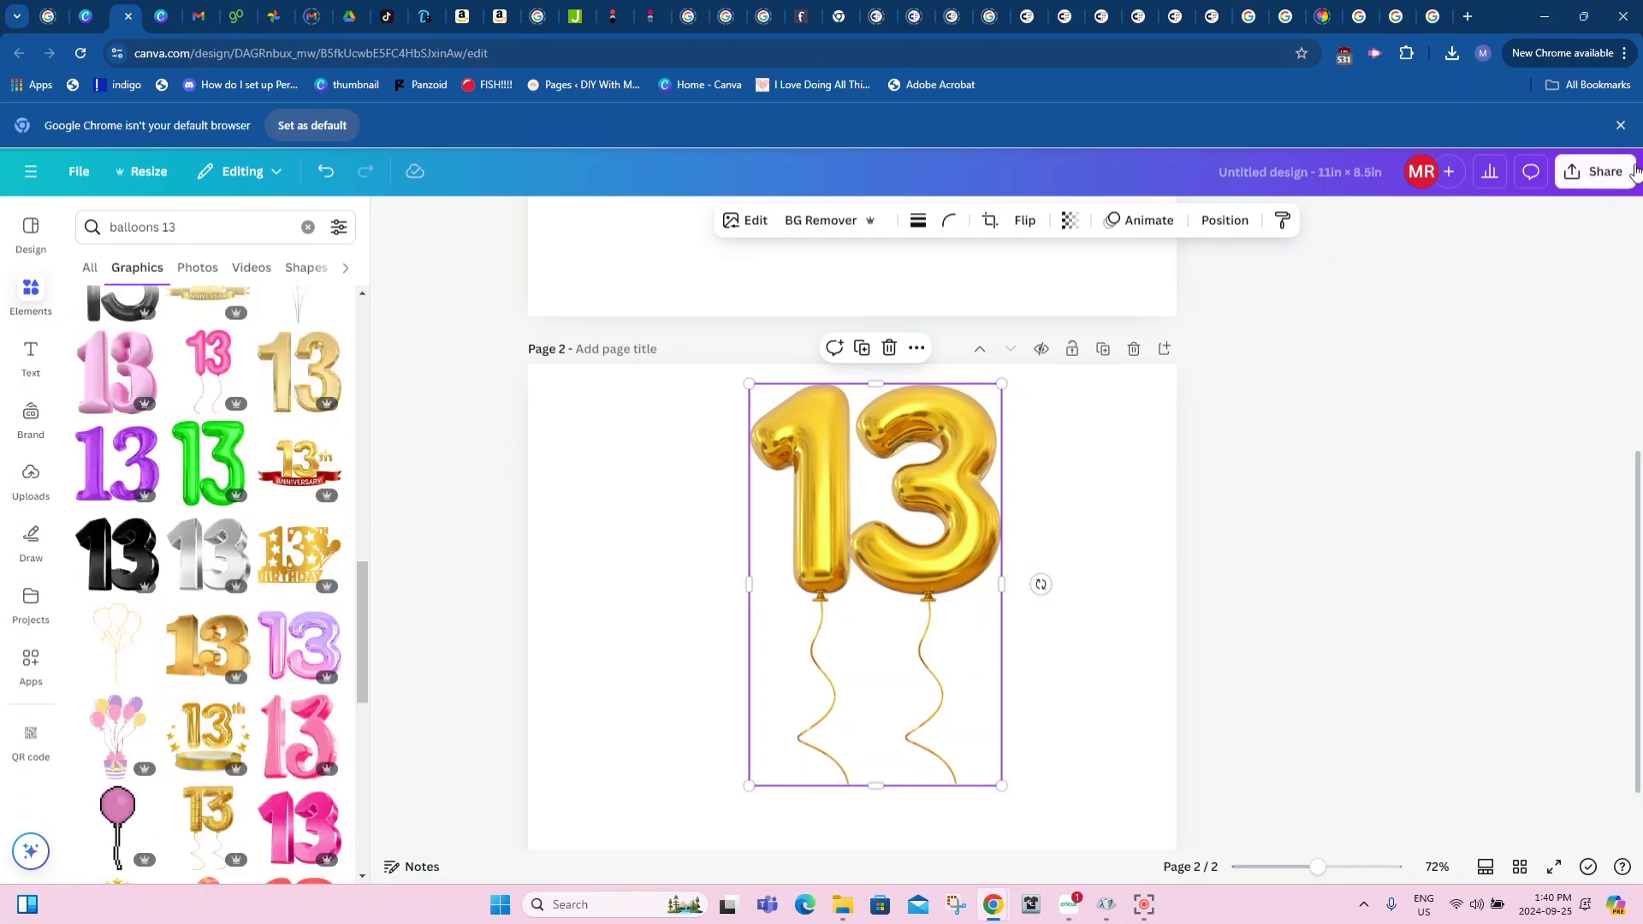
Download the Canva design with the gold 13 balloons as PNG.
{"action": "left_click", "coordinate": [1601, 172]}
{"action": "left_click", "coordinate": [1335, 514]}
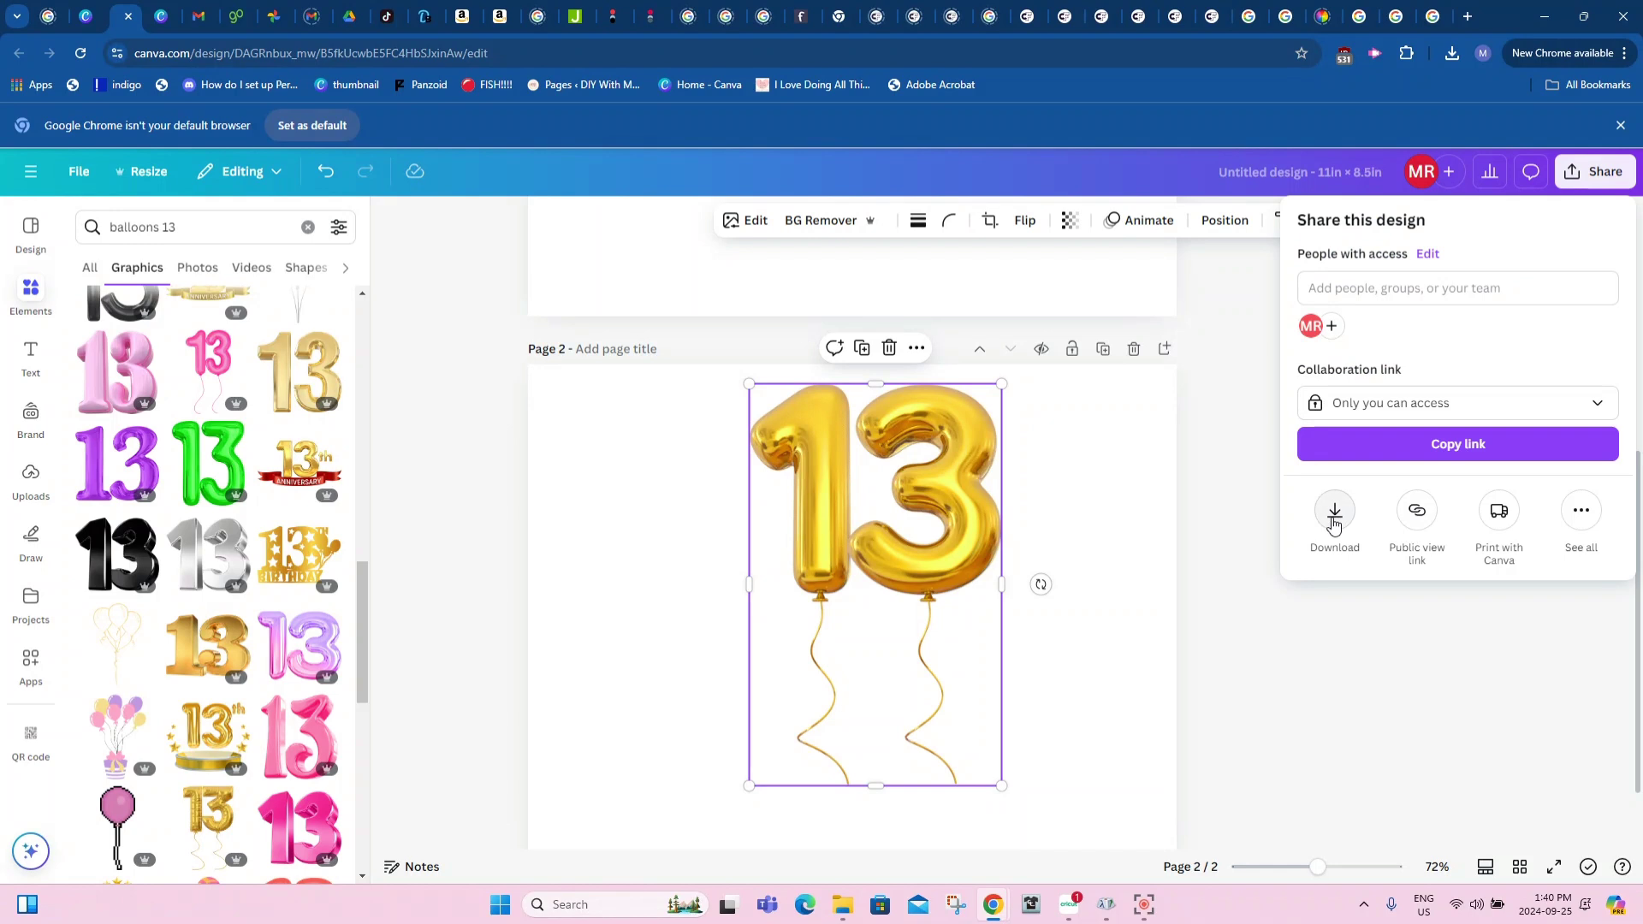
{"action": "left_click", "coordinate": [1304, 468]}
{"action": "left_click", "coordinate": [1458, 625]}
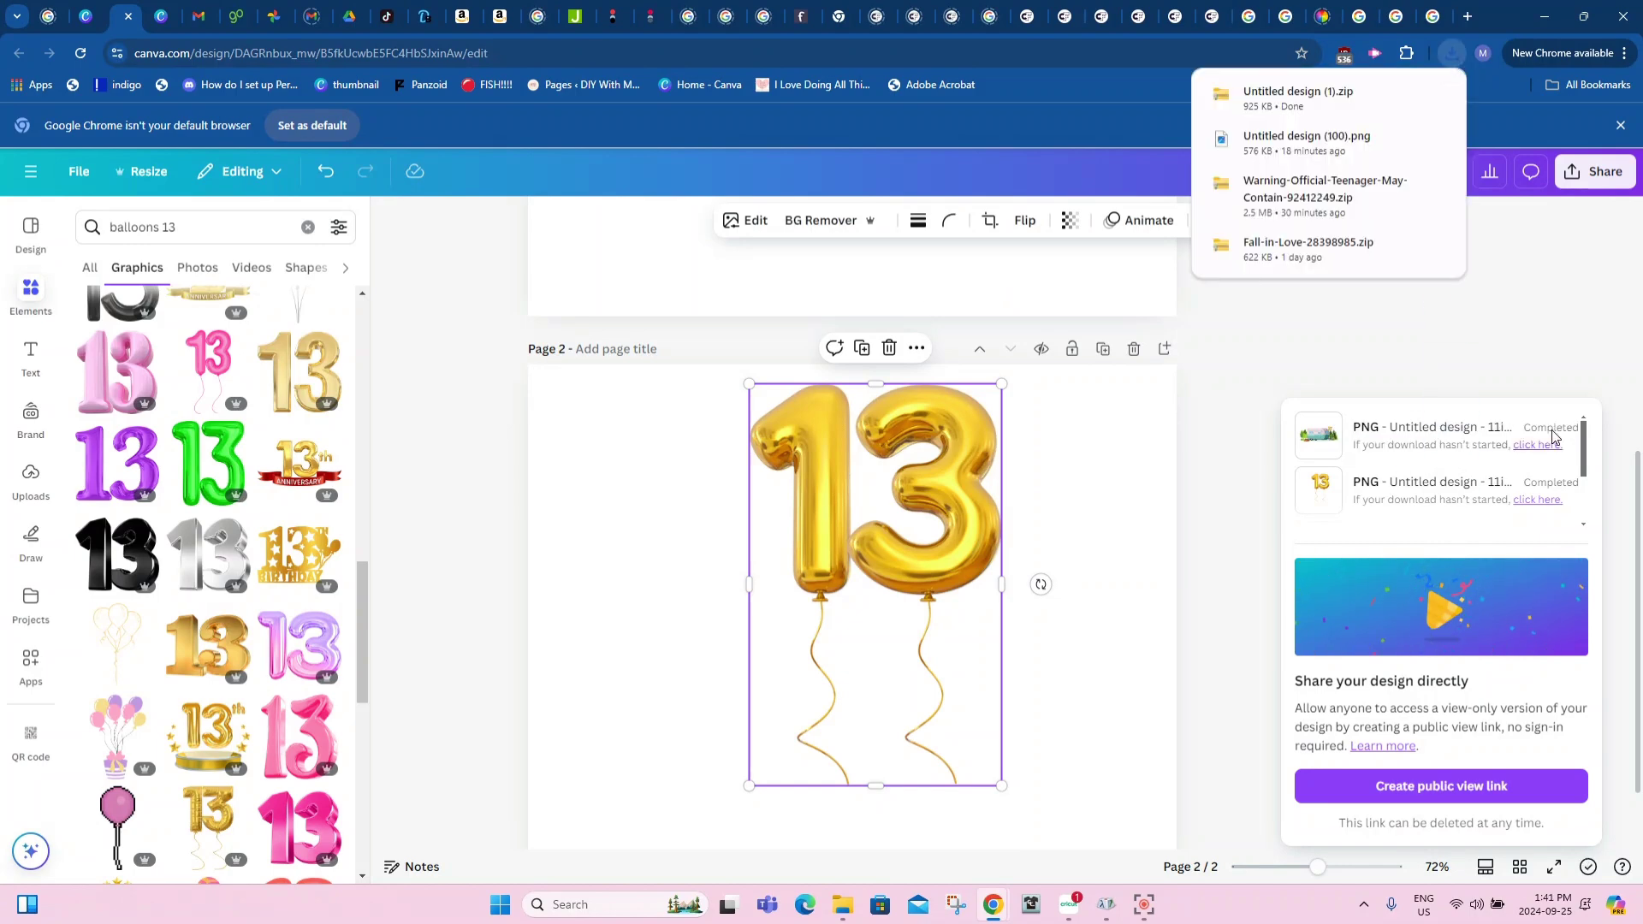
Check the Downloads folder in File Explorer and switch back to Cricut Design Space.
{"action": "mouse_move", "coordinate": [843, 907]}
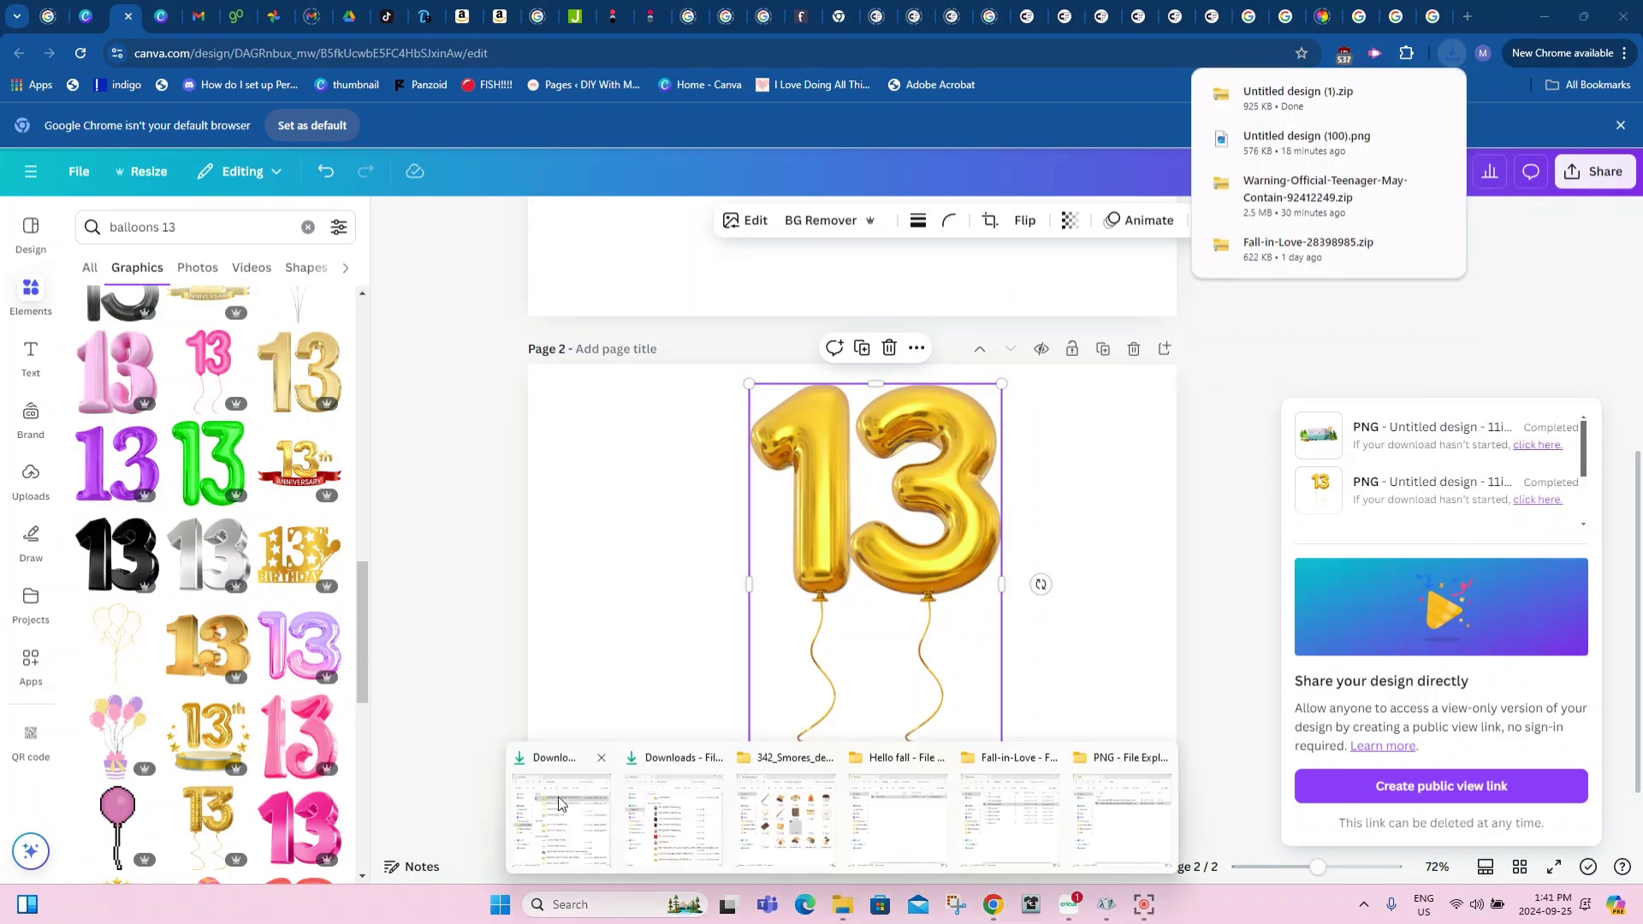
{"action": "left_click", "coordinate": [563, 804]}
{"action": "left_click", "coordinate": [175, 485]}
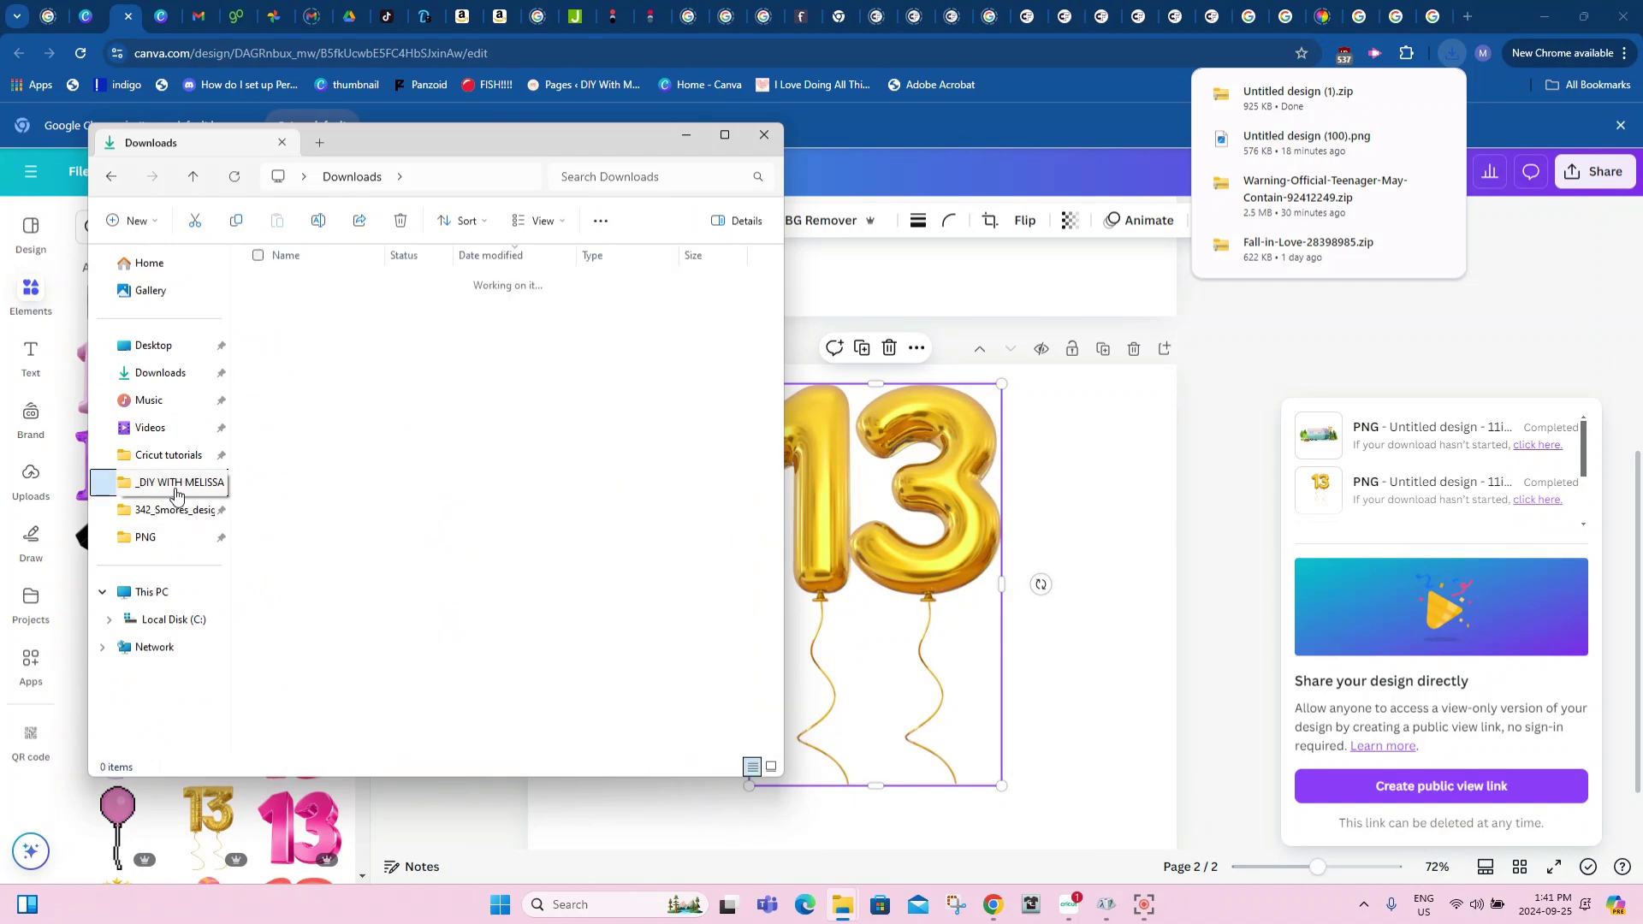
{"action": "left_click", "coordinate": [154, 377]}
{"action": "left_click", "coordinate": [402, 337]}
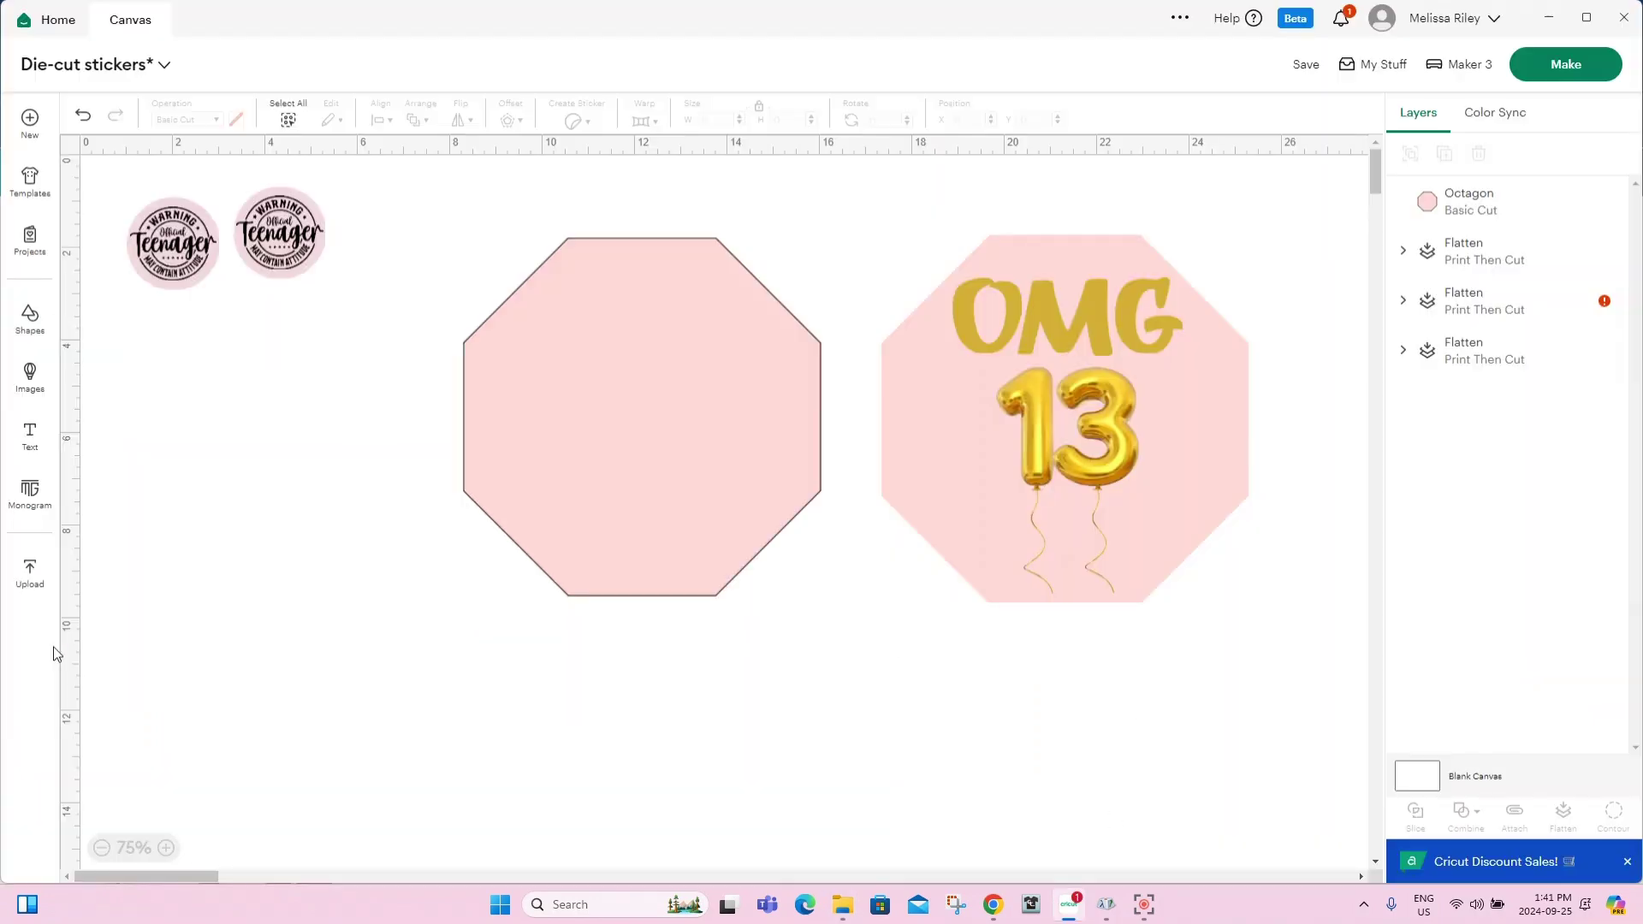
{"action": "left_click", "coordinate": [1068, 904]}
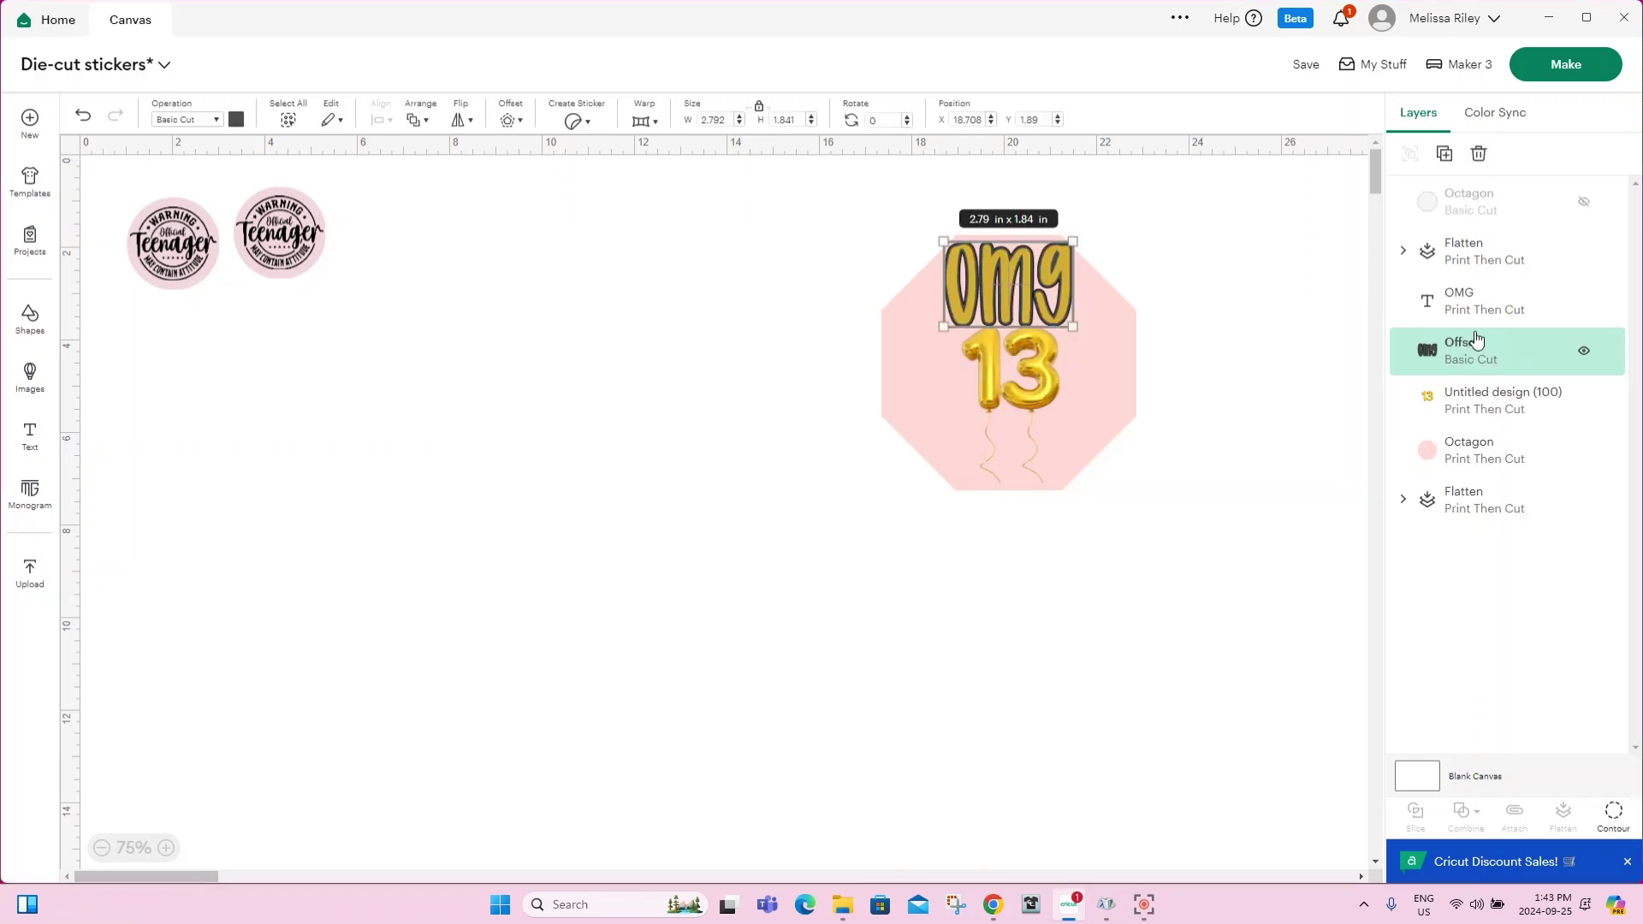
Select the OMG text on the octagon sticker and look up its font in the bookmarked fonts.
{"action": "left_click", "coordinate": [1489, 298]}
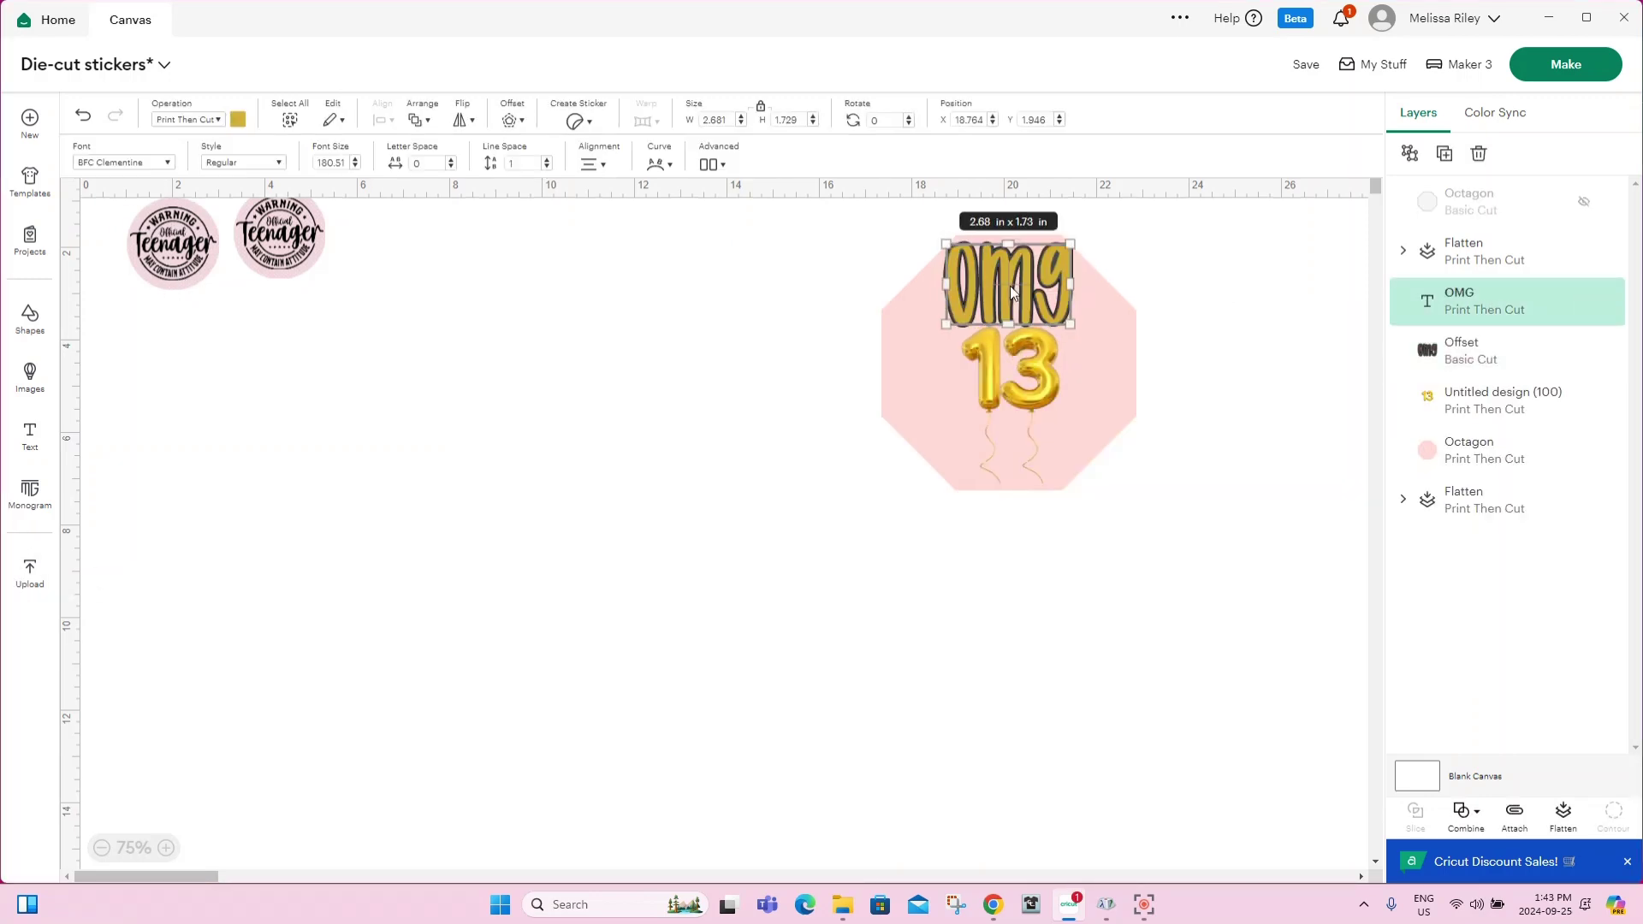
{"action": "left_click", "coordinate": [160, 166]}
{"action": "scroll", "coordinate": [145, 403], "scroll_direction": "down", "scroll_amount": 3}
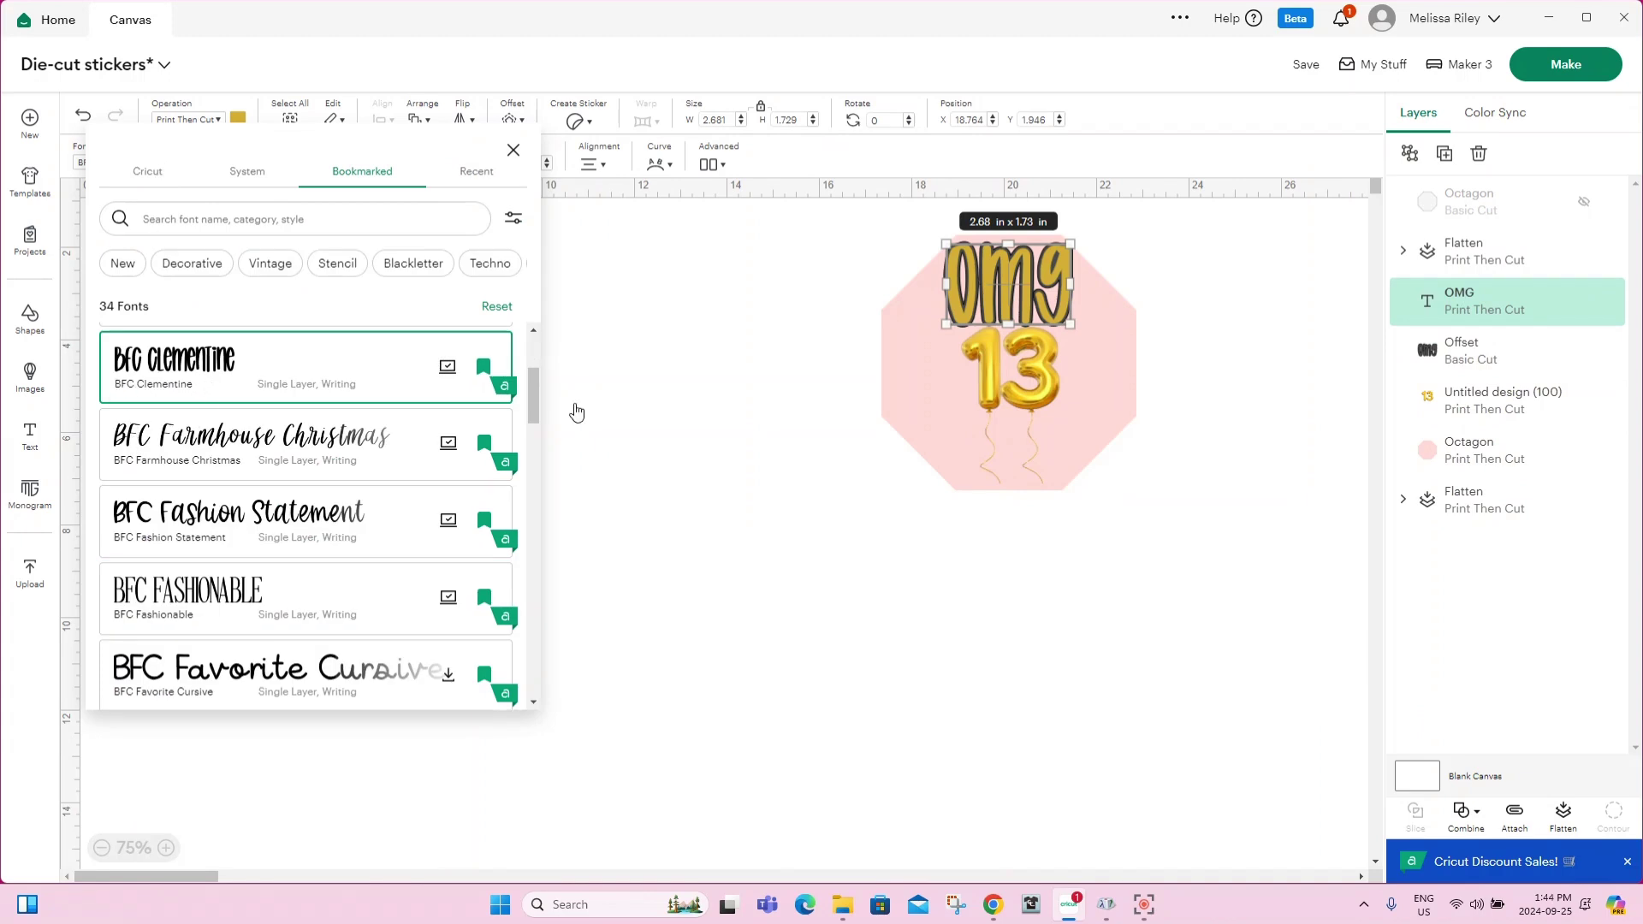
{"action": "left_click", "coordinate": [976, 646]}
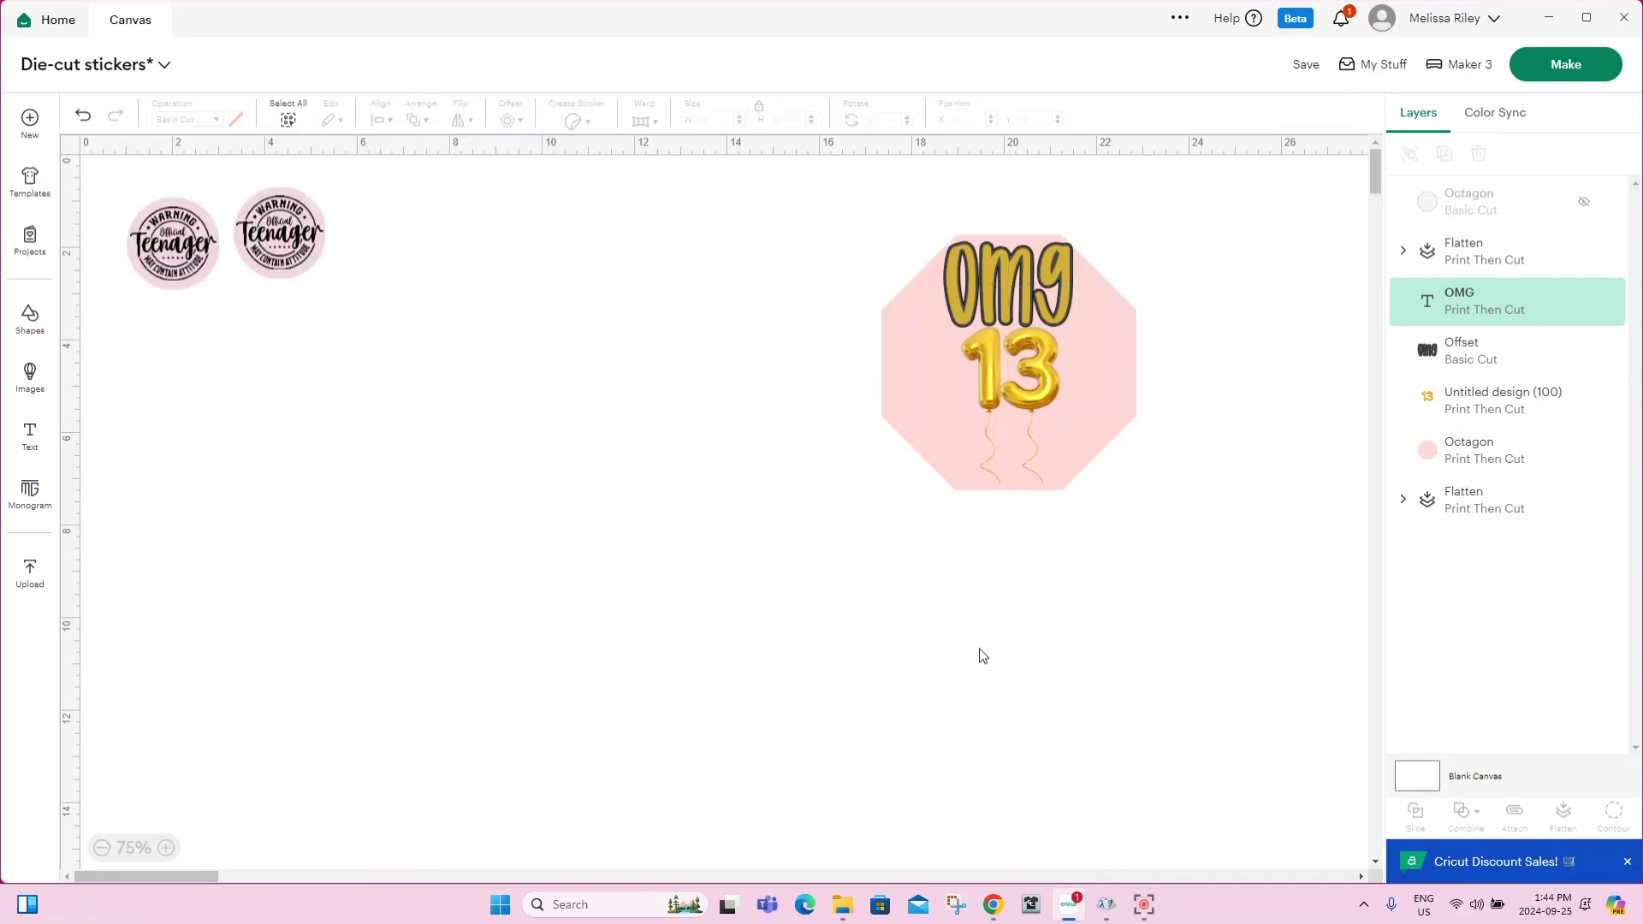
Review the offset distance and corner settings for the OMG text without applying them.
{"action": "left_click", "coordinate": [1477, 321]}
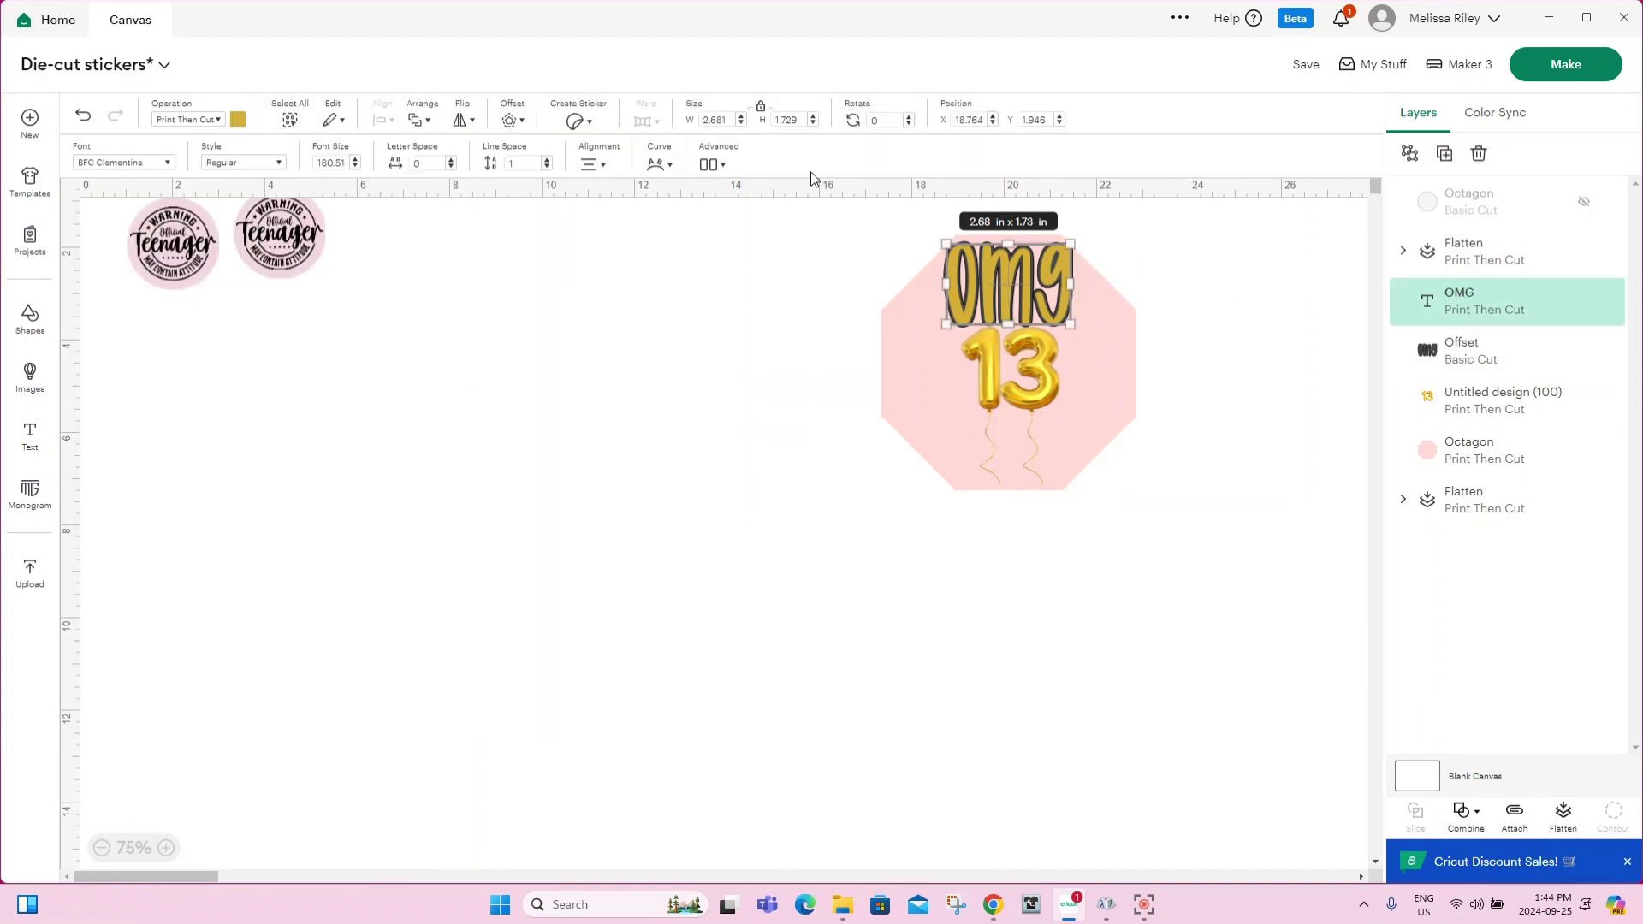
{"action": "left_click", "coordinate": [512, 121]}
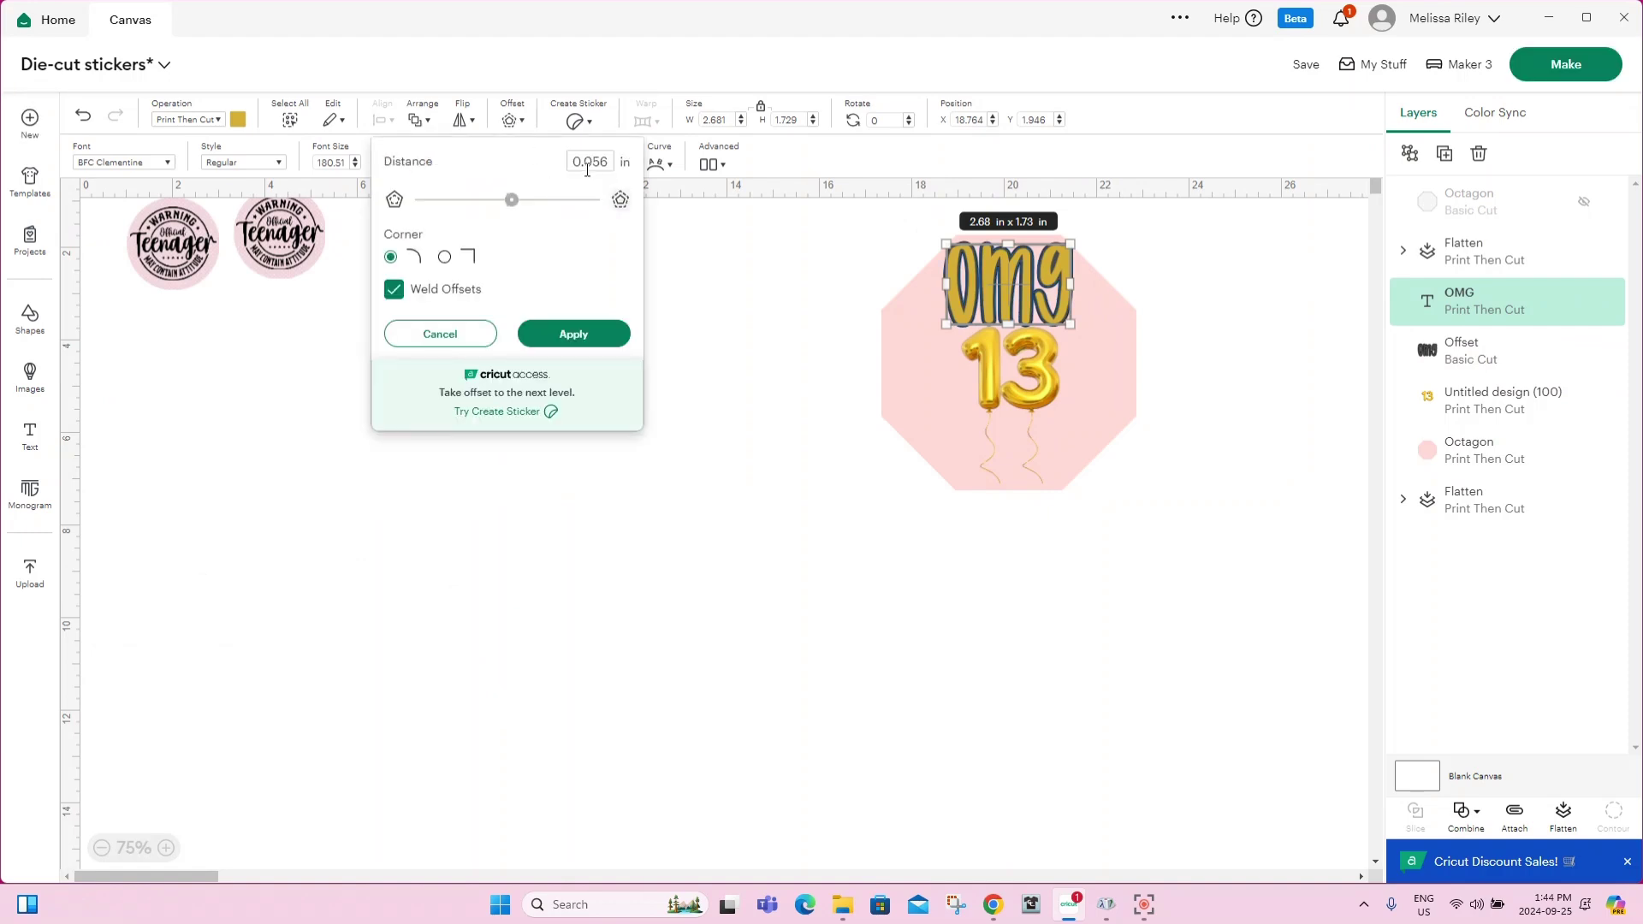
{"action": "left_click", "coordinate": [809, 591]}
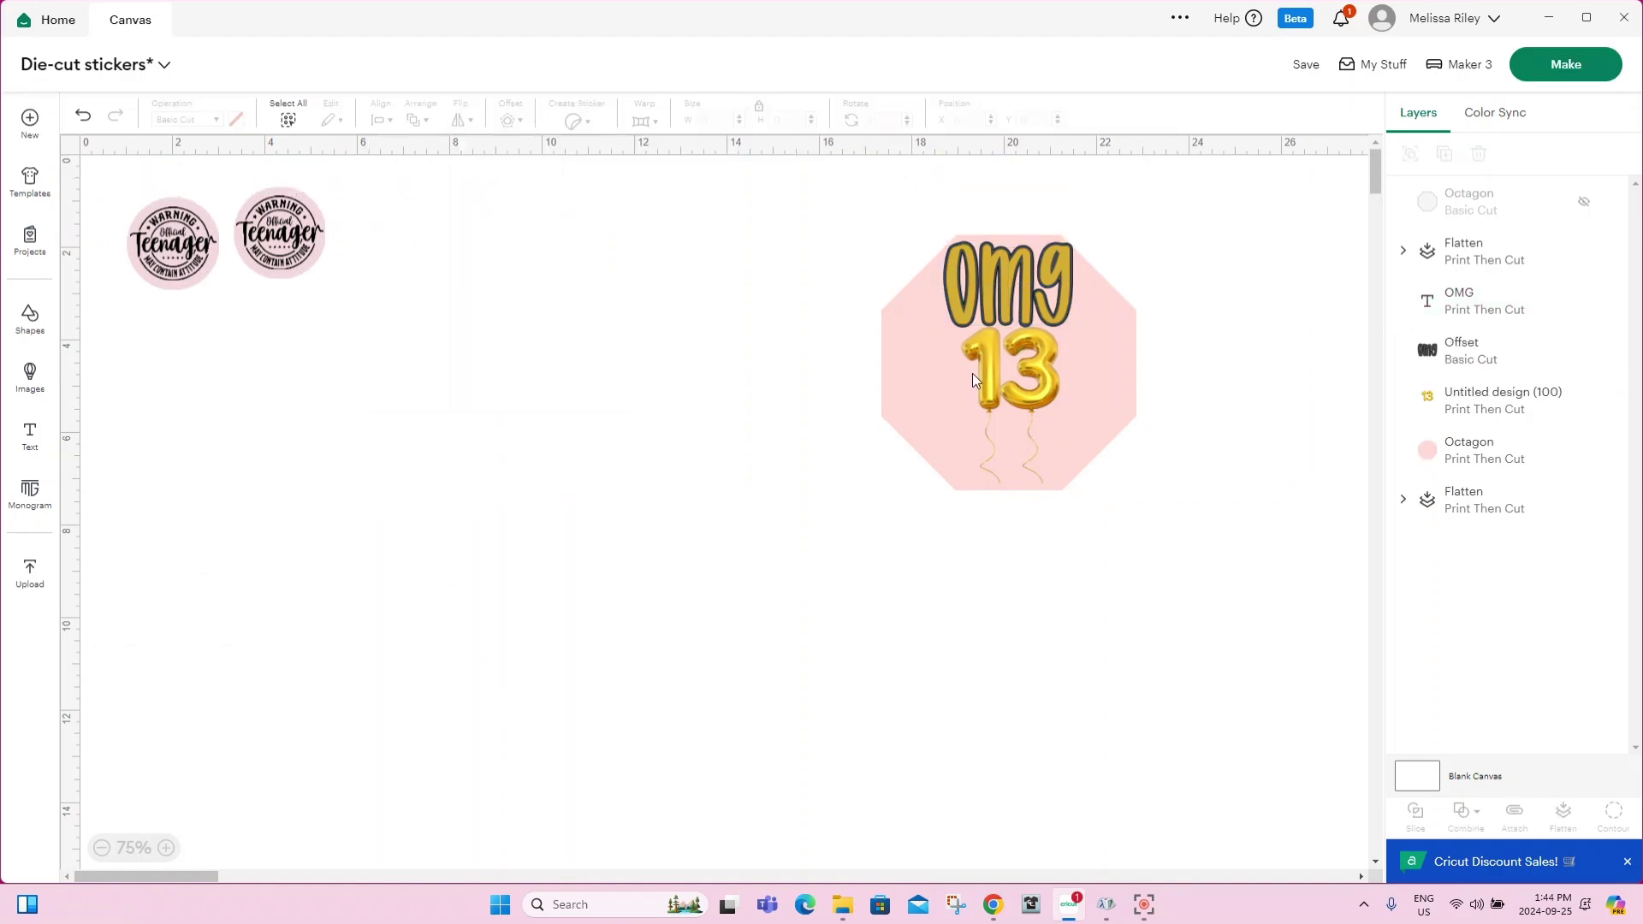
Move the OMG text off the octagon into the empty area beside it and add a welded 0.056 in offset with rounded corners.
{"action": "left_click_drag", "start_coordinate": [1008, 291], "coordinate": [768, 330]}
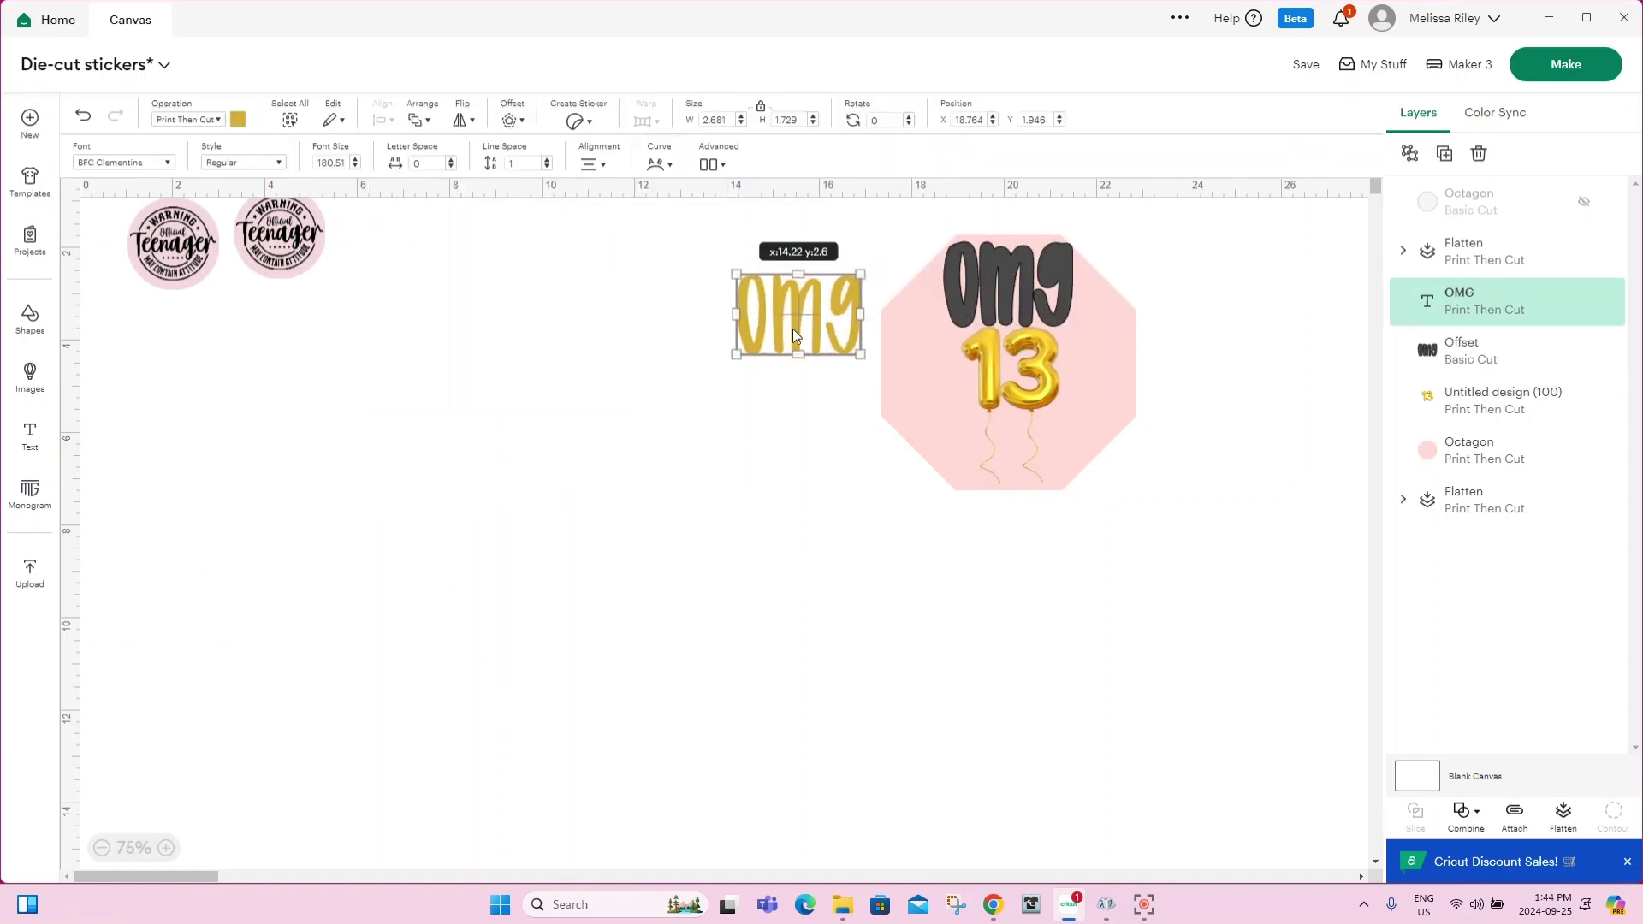
{"action": "left_click", "coordinate": [513, 121]}
{"action": "left_click", "coordinate": [573, 333]}
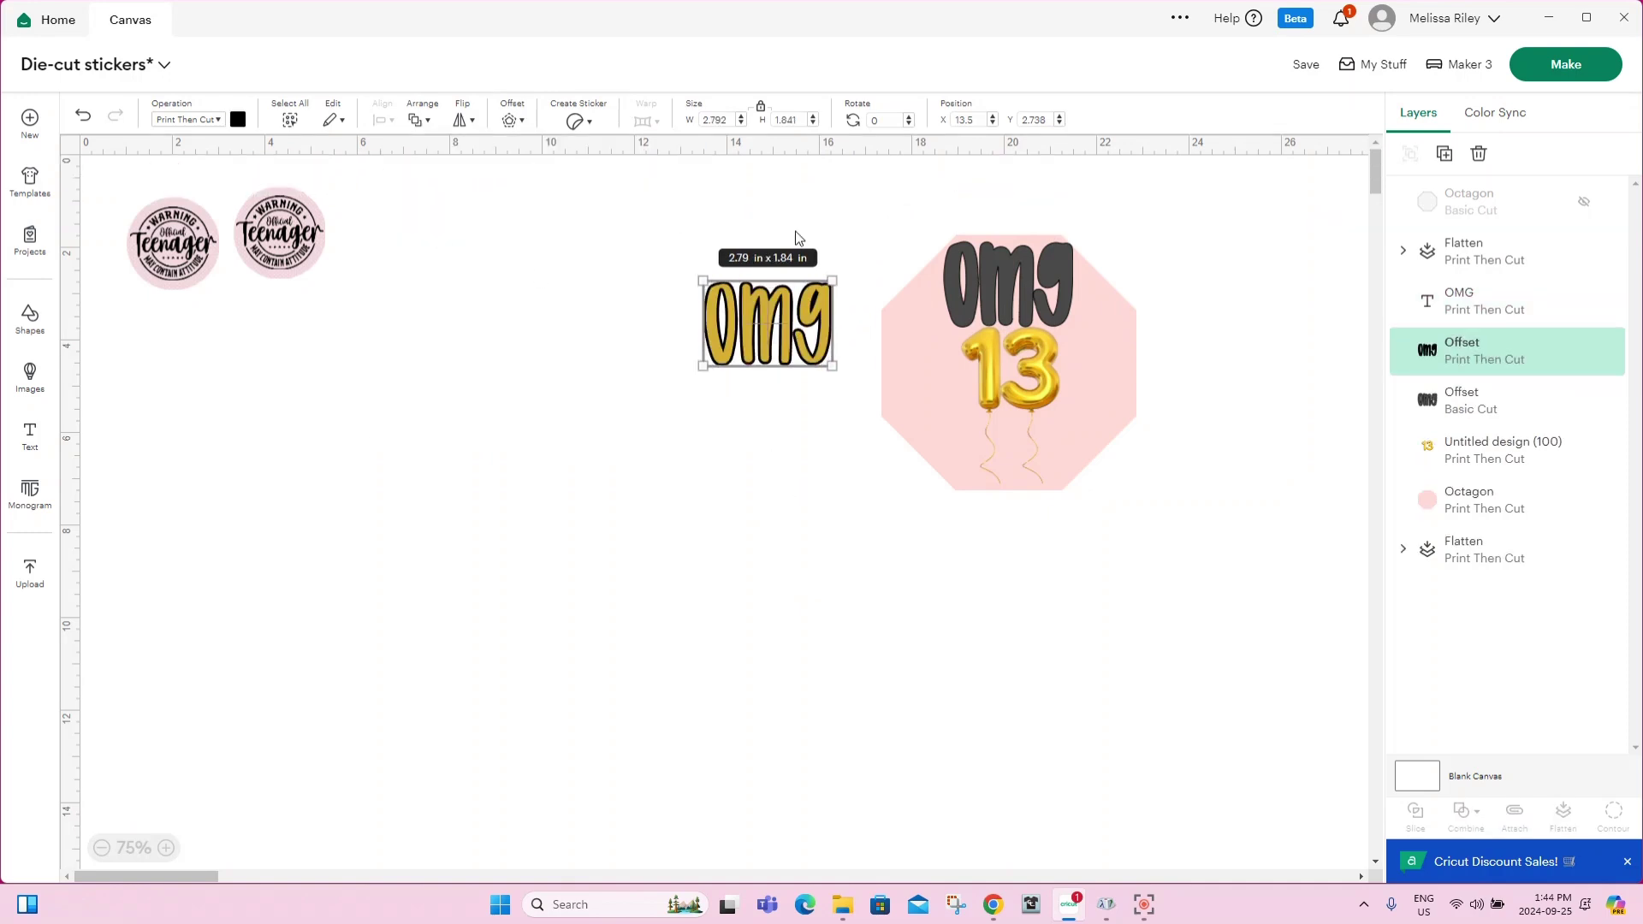
Recolor the OMG offset beside the octagon dark gray.
{"action": "left_click", "coordinate": [238, 119]}
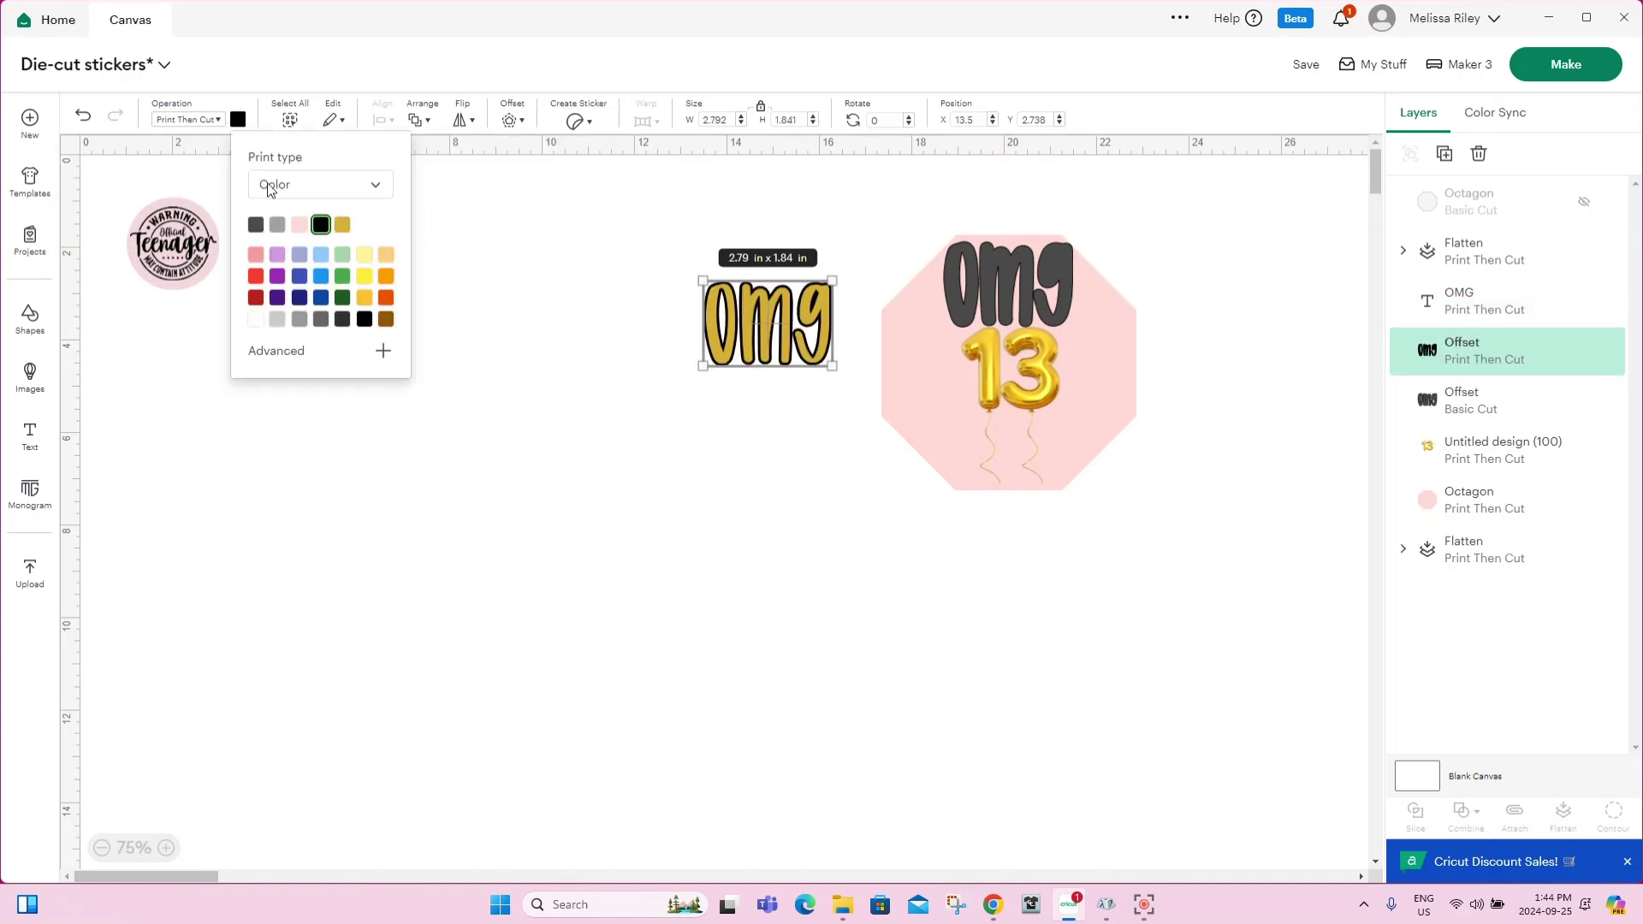
{"action": "left_click", "coordinate": [342, 329]}
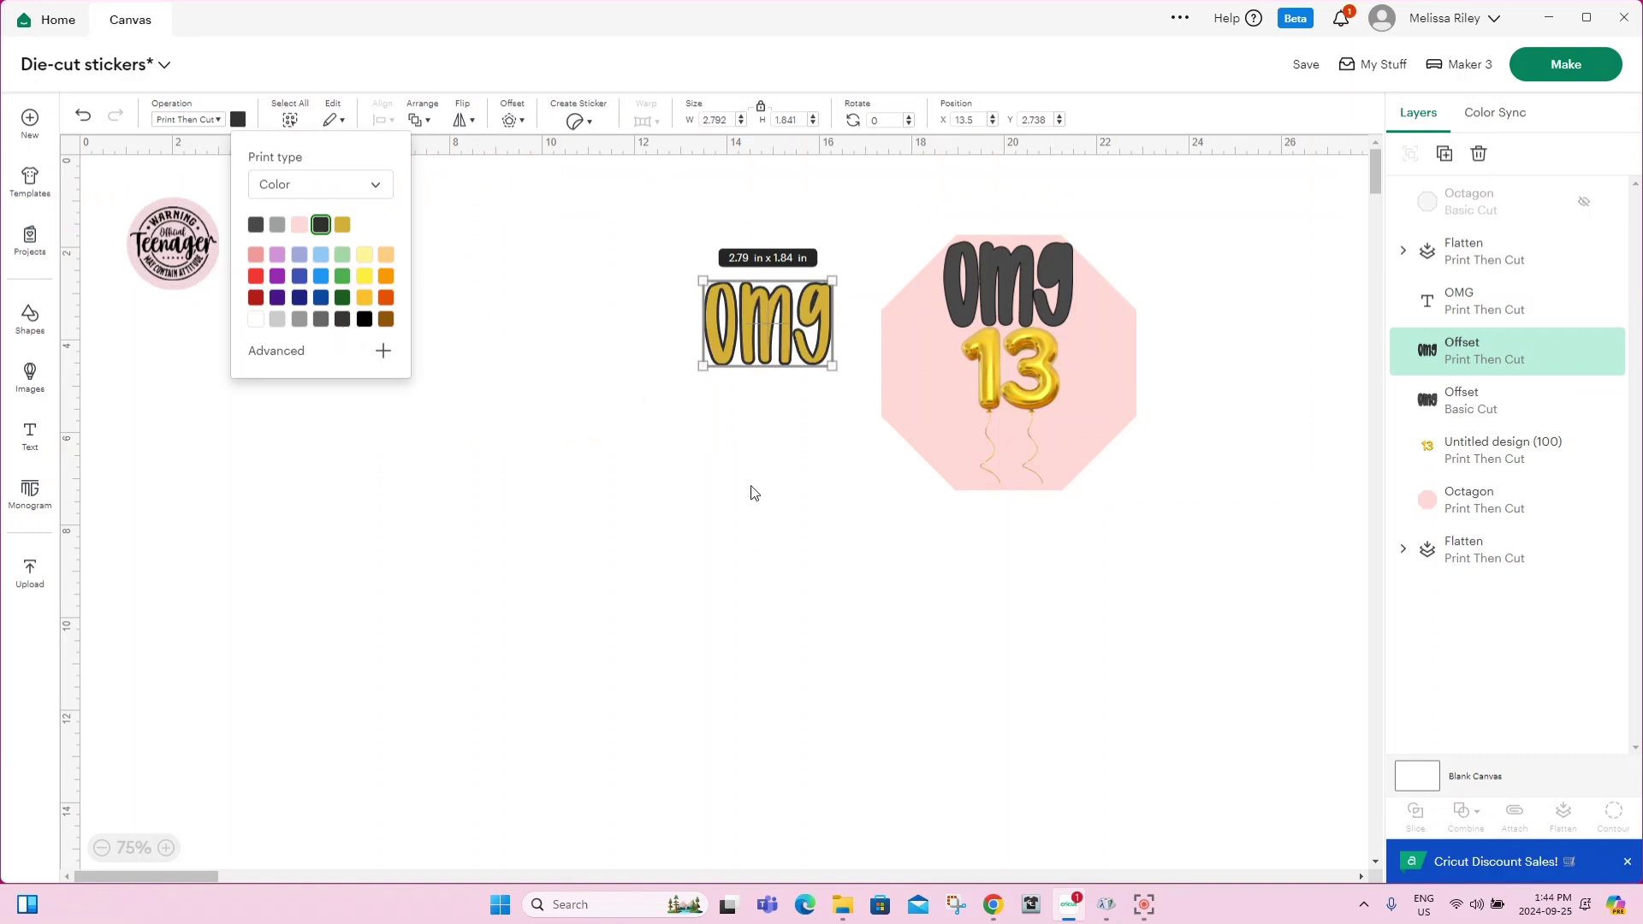
{"action": "left_click", "coordinate": [773, 522]}
Move the gold OMG text back over its dark outline on the octagon, remove the spare offset and group text with outline.
{"action": "left_click_drag", "start_coordinate": [782, 301], "coordinate": [1024, 262]}
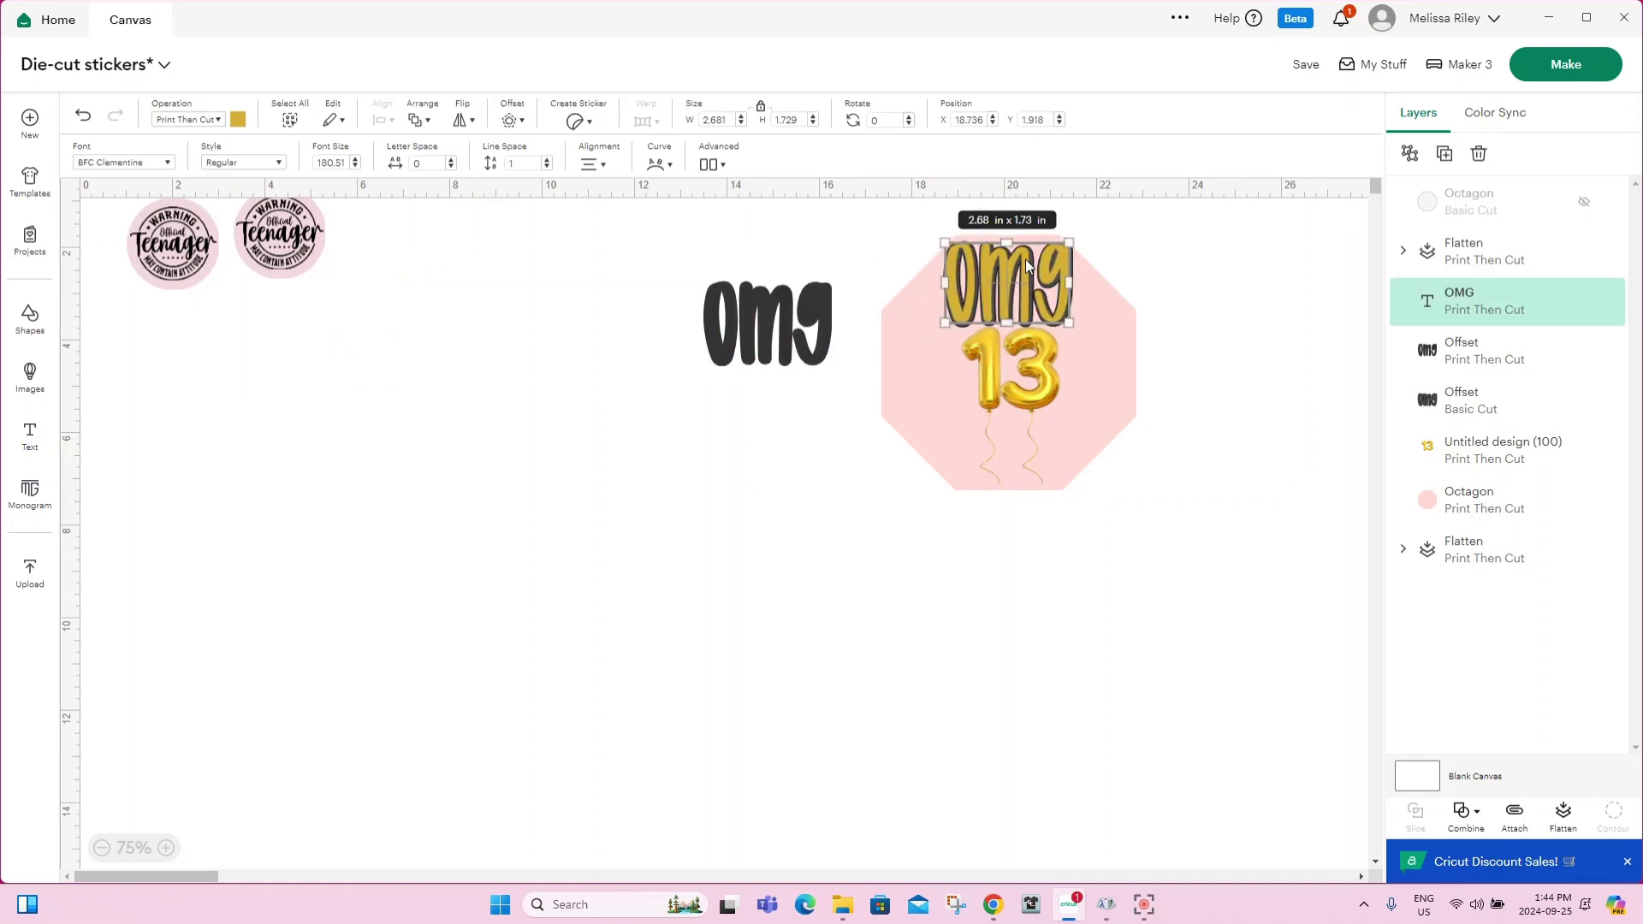
{"action": "left_click", "coordinate": [1126, 272]}
{"action": "left_click", "coordinate": [1519, 308]}
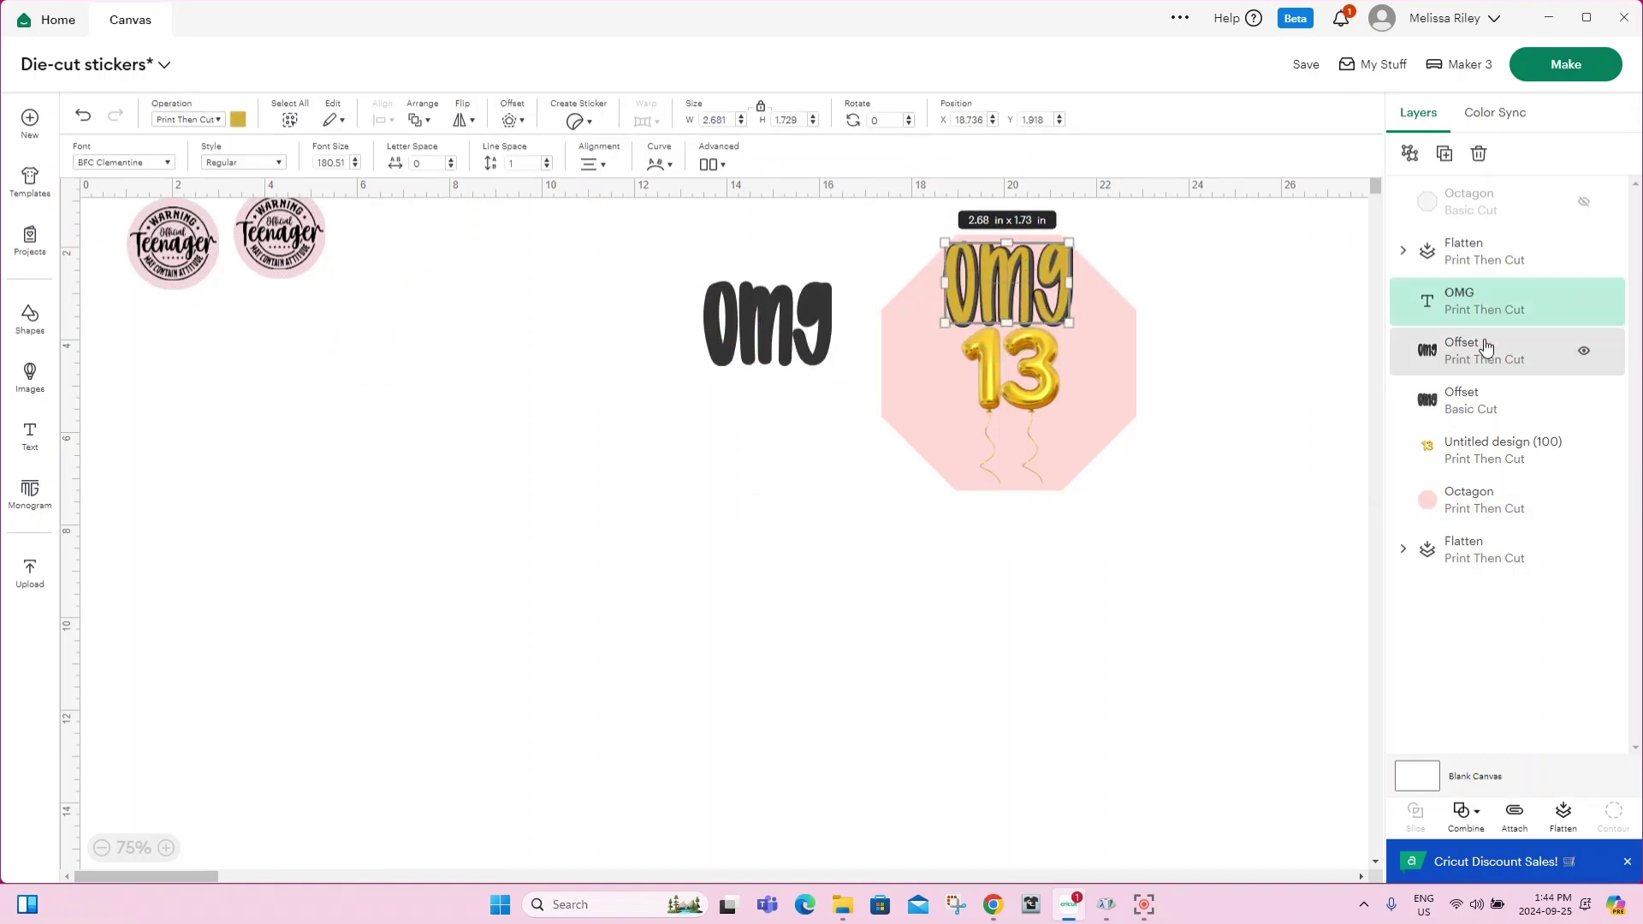
{"action": "left_click", "coordinate": [1506, 351], "text": "shift"}
{"action": "key", "text": "ctrl+z"}
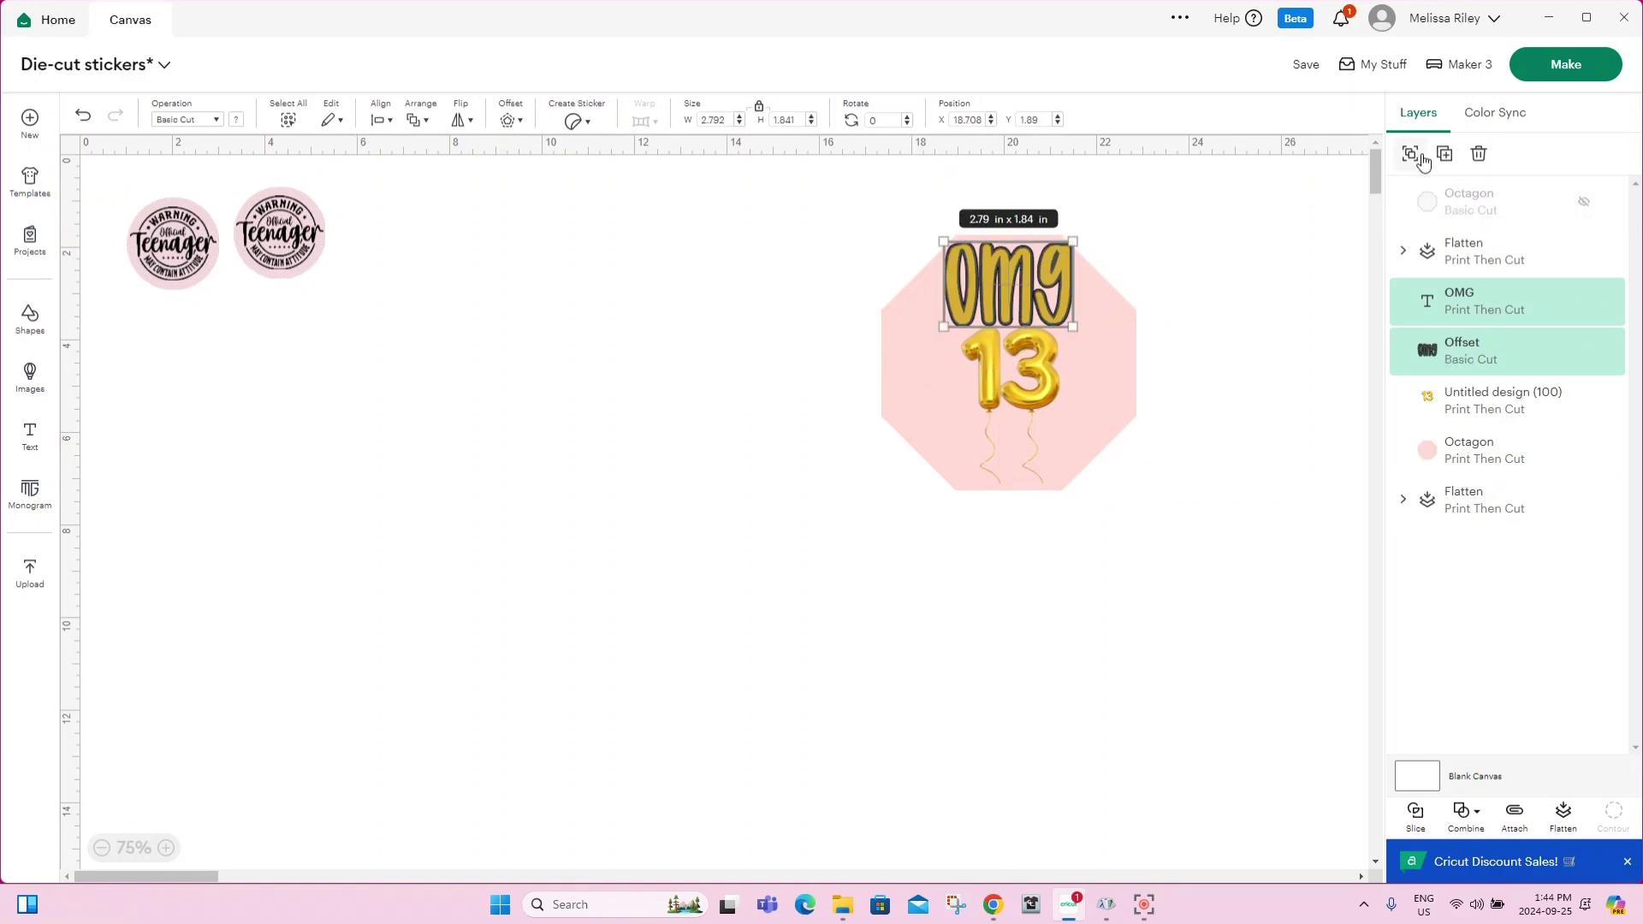
{"action": "left_click", "coordinate": [1410, 153]}
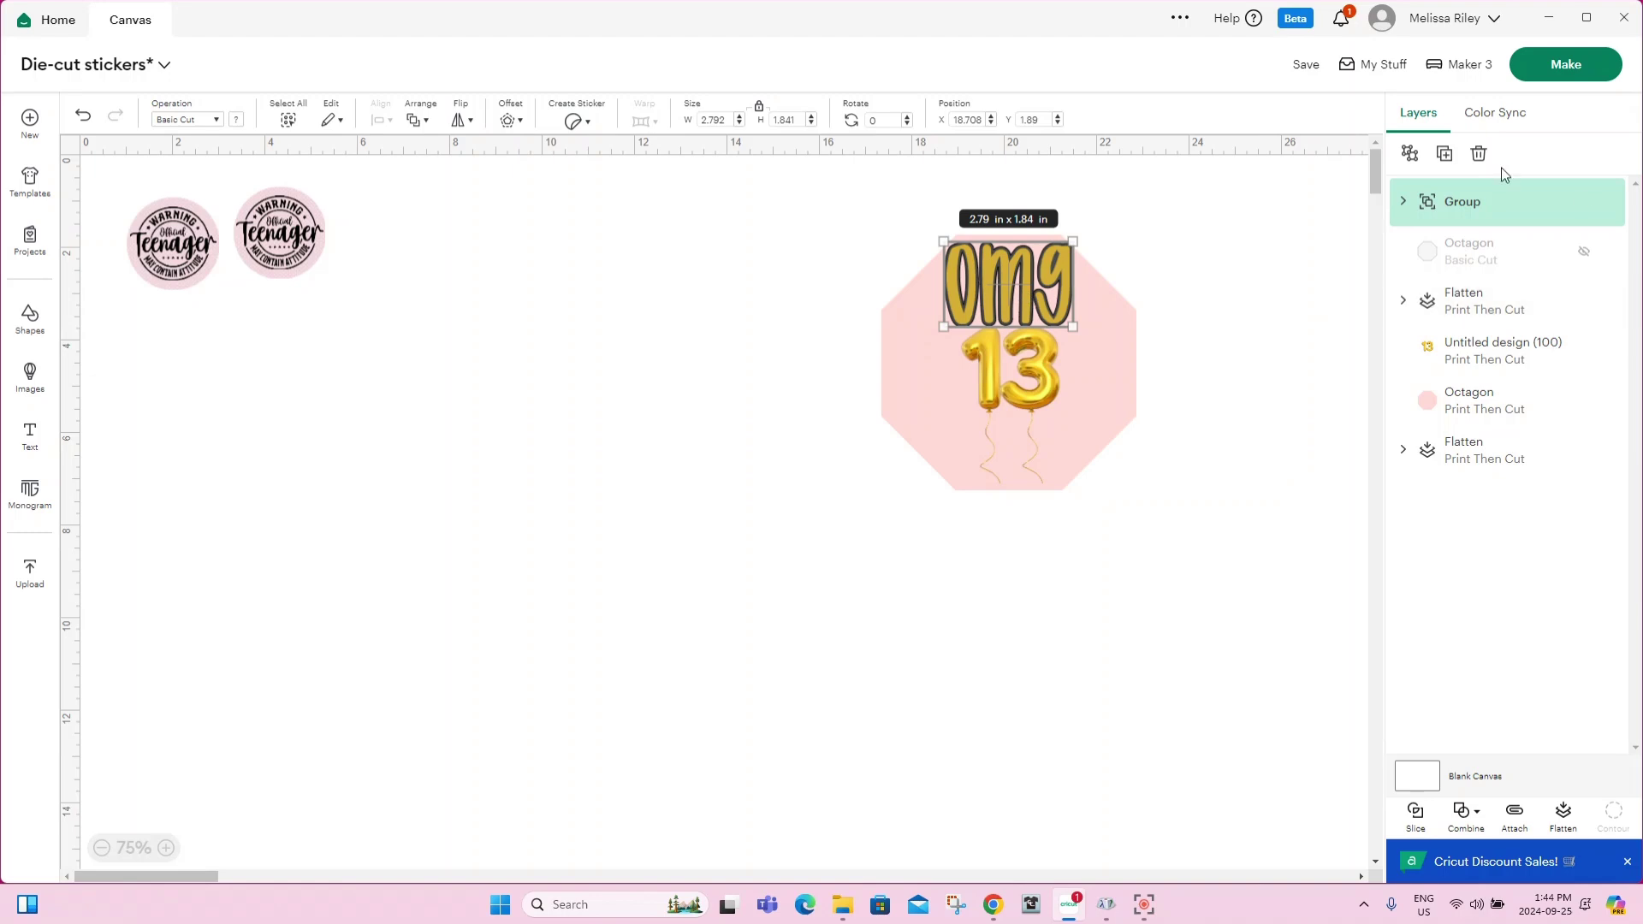
Center the OMG group and the 13 balloons horizontally on each other and move both slightly down on the octagon.
{"action": "left_click", "coordinate": [1478, 353], "text": "shift"}
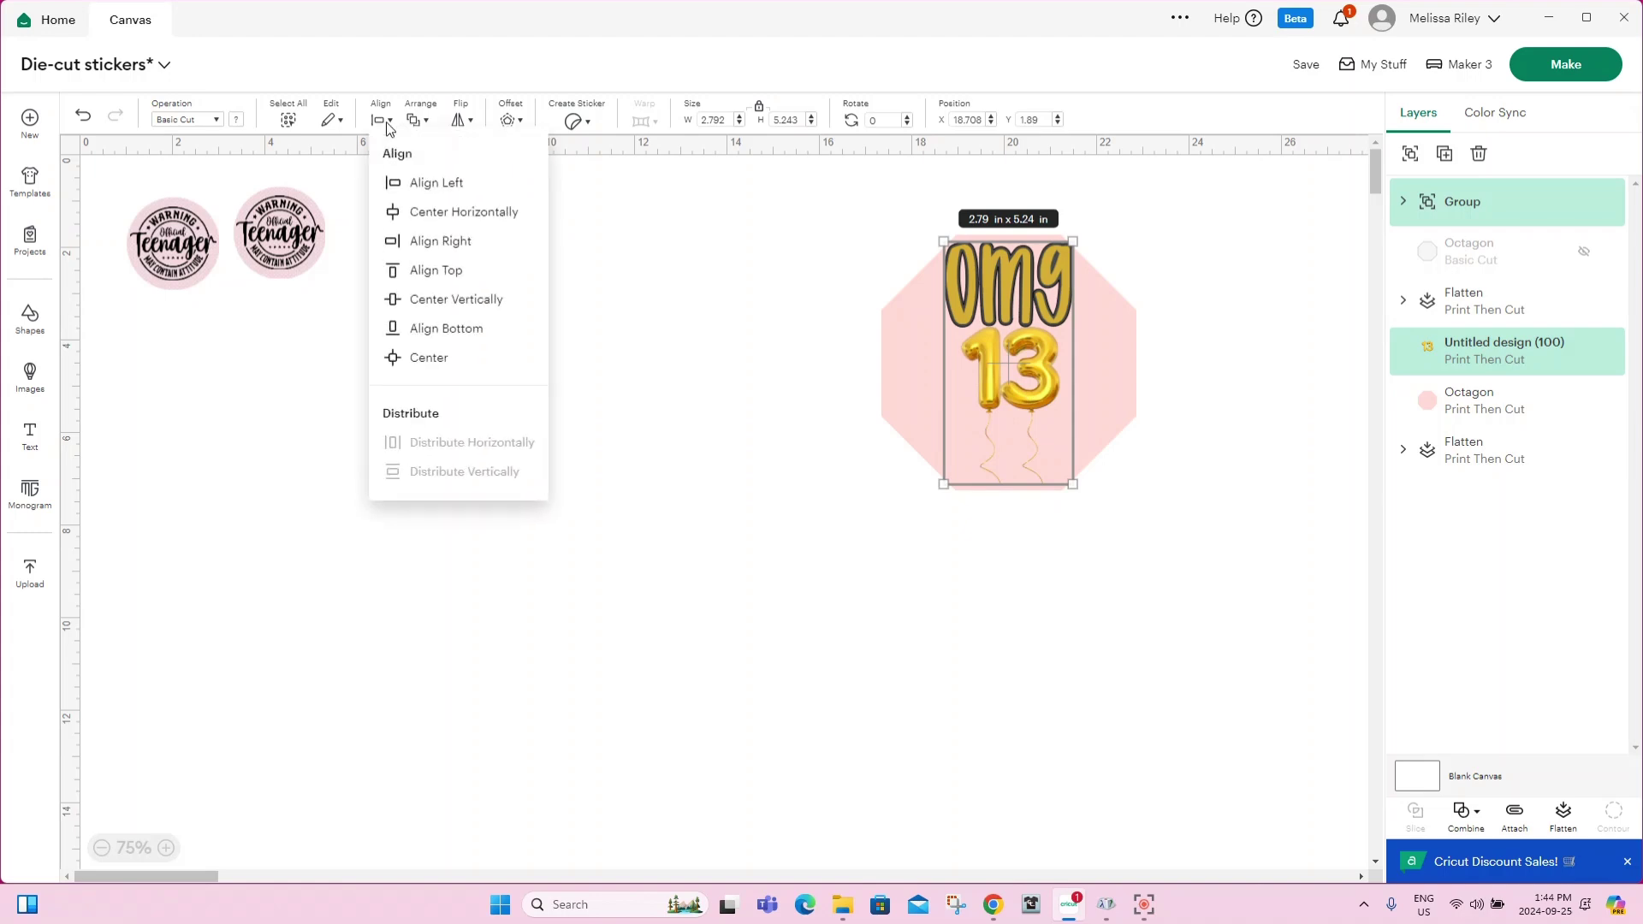
{"action": "left_click", "coordinate": [1183, 579]}
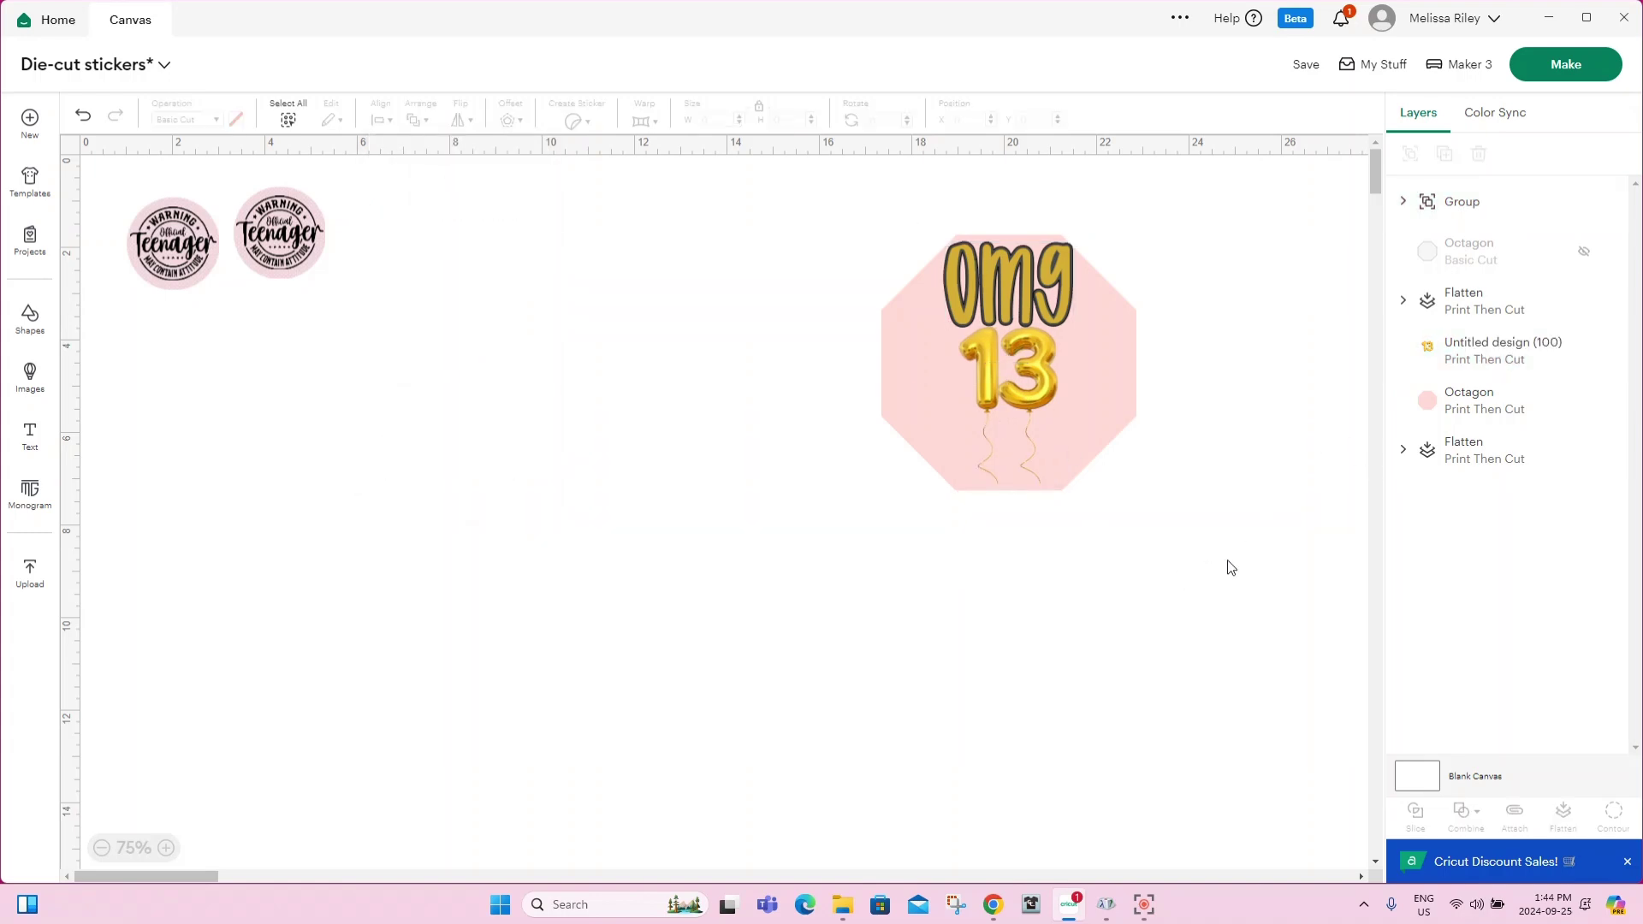
{"action": "left_click", "coordinate": [1031, 384]}
{"action": "left_click_drag", "start_coordinate": [1056, 294], "coordinate": [1054, 298]}
{"action": "left_click", "coordinate": [1241, 301]}
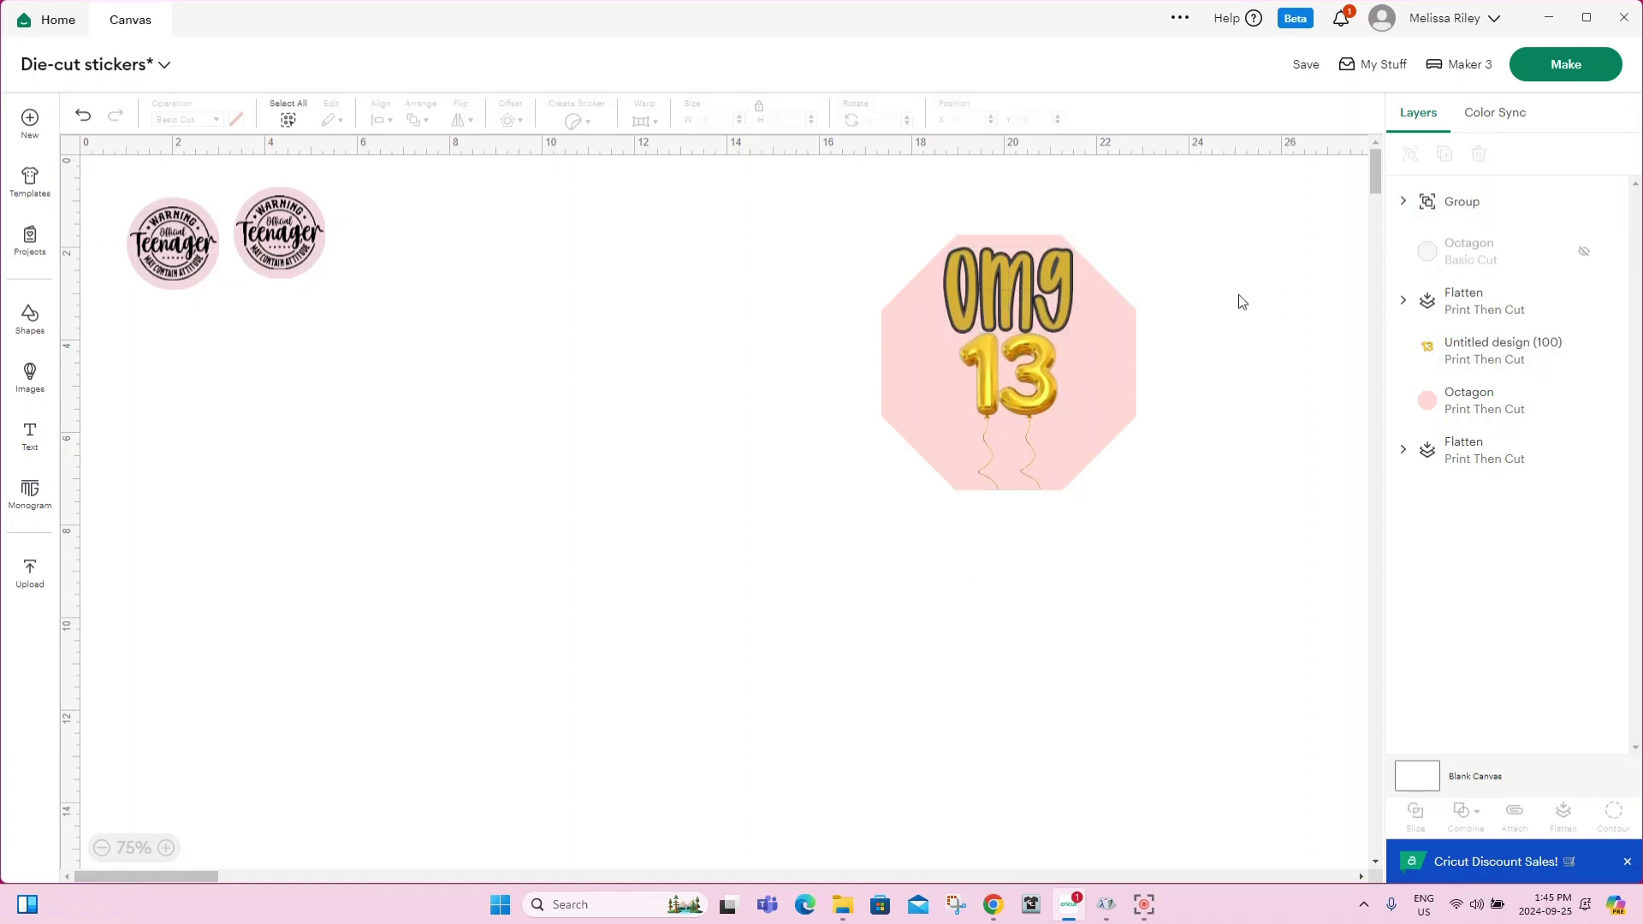
Try the full Center alignment on the OMG group and the 13 balloons and undo it.
{"action": "left_click", "coordinate": [1463, 218]}
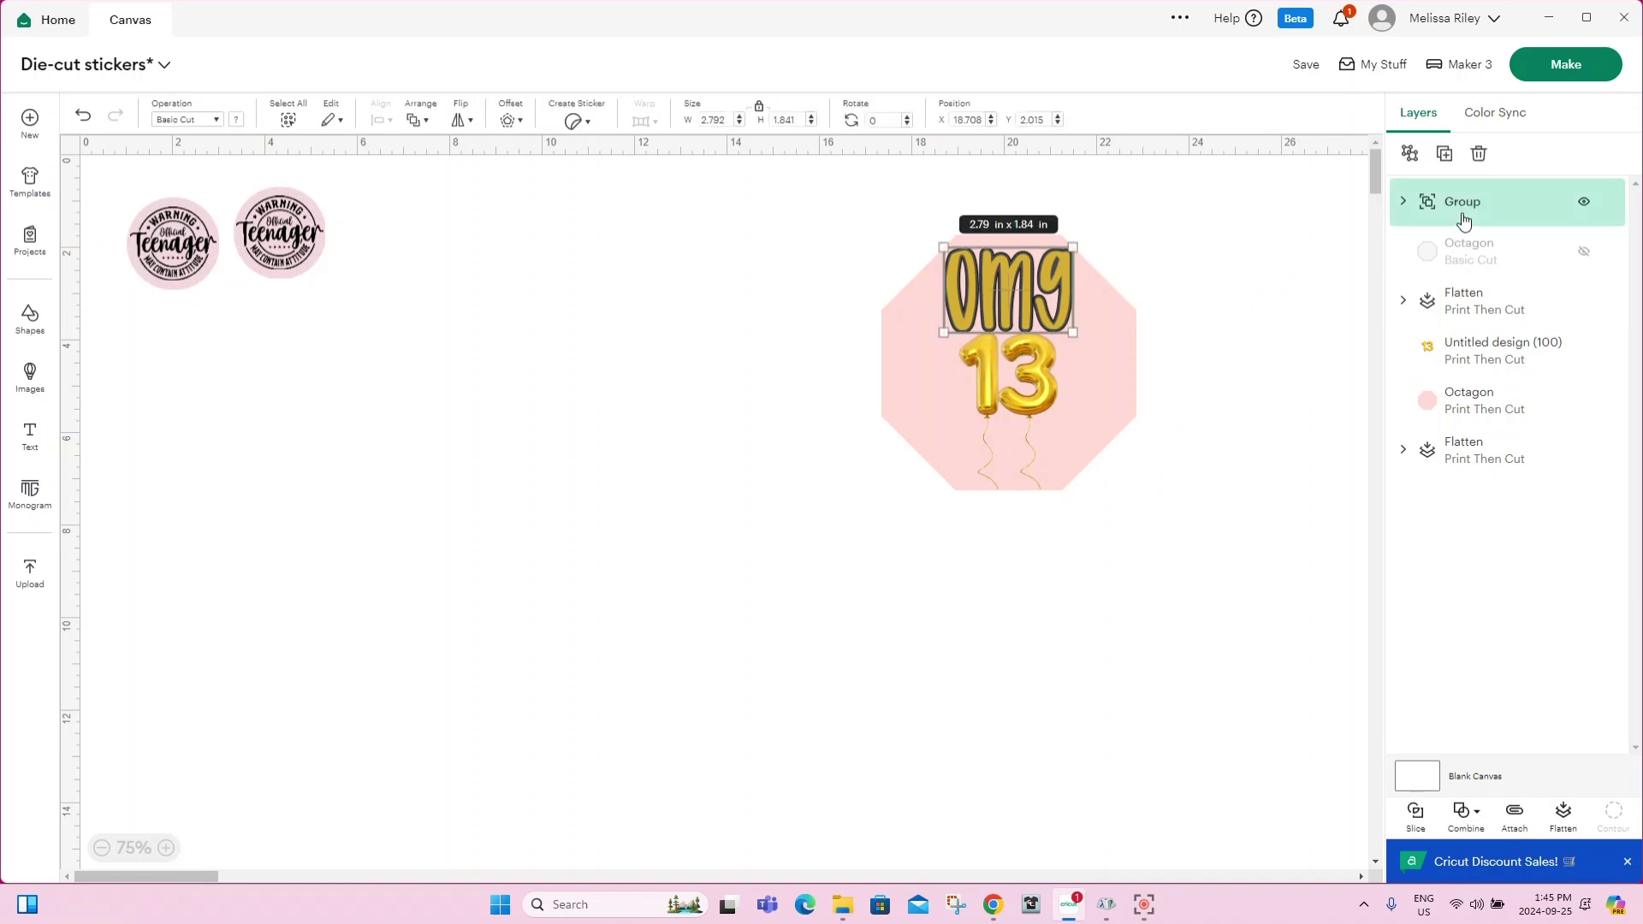
{"action": "left_click", "coordinate": [1470, 356], "text": "shift"}
{"action": "left_click", "coordinate": [382, 119]}
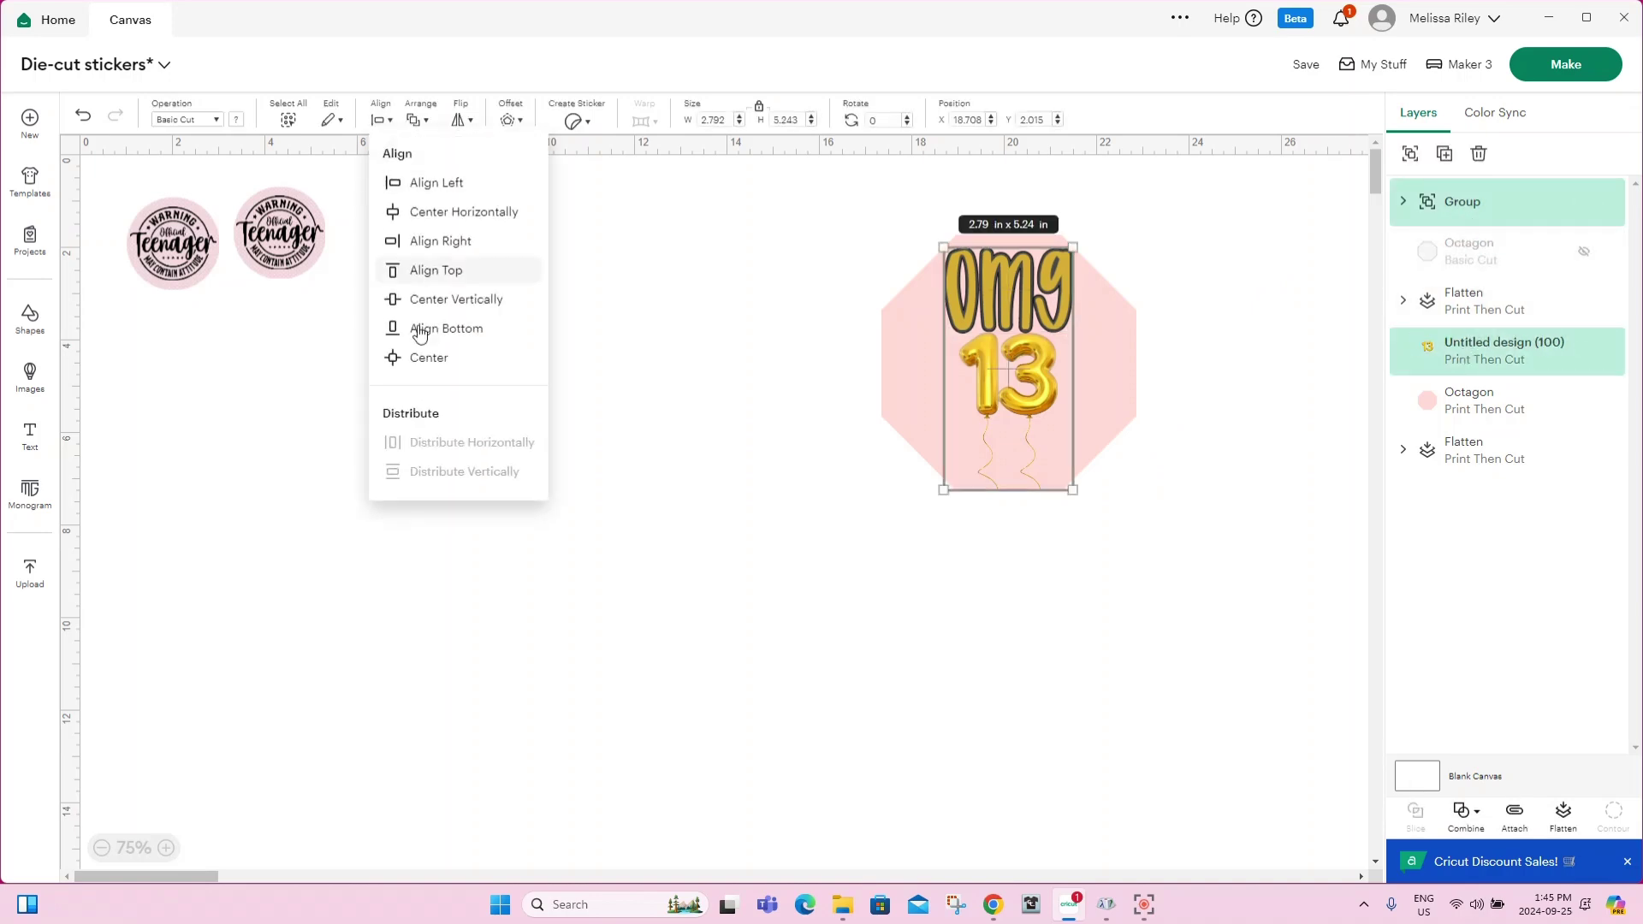
{"action": "left_click", "coordinate": [423, 358]}
{"action": "left_click", "coordinate": [427, 362]}
{"action": "key", "text": "ctrl+z"}
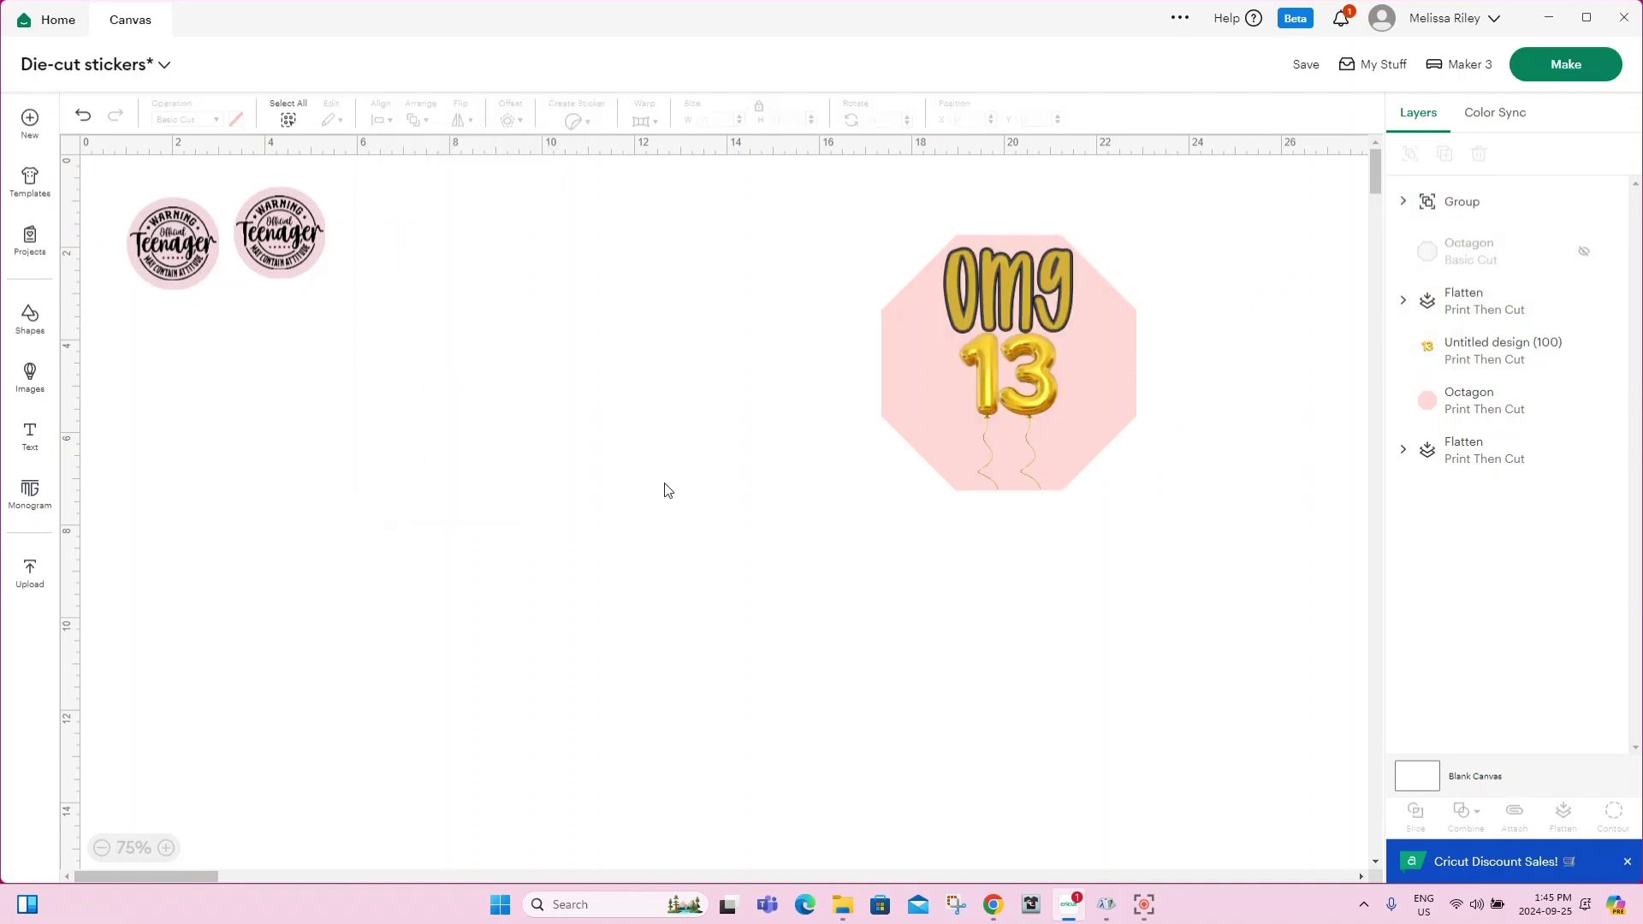
Select the OMG group together with the 13 balloons and align them with Center Horizontally.
{"action": "left_click", "coordinate": [1461, 214]}
{"action": "left_click", "coordinate": [1470, 356], "text": "shift"}
{"action": "left_click", "coordinate": [382, 120]}
{"action": "left_click", "coordinate": [407, 212]}
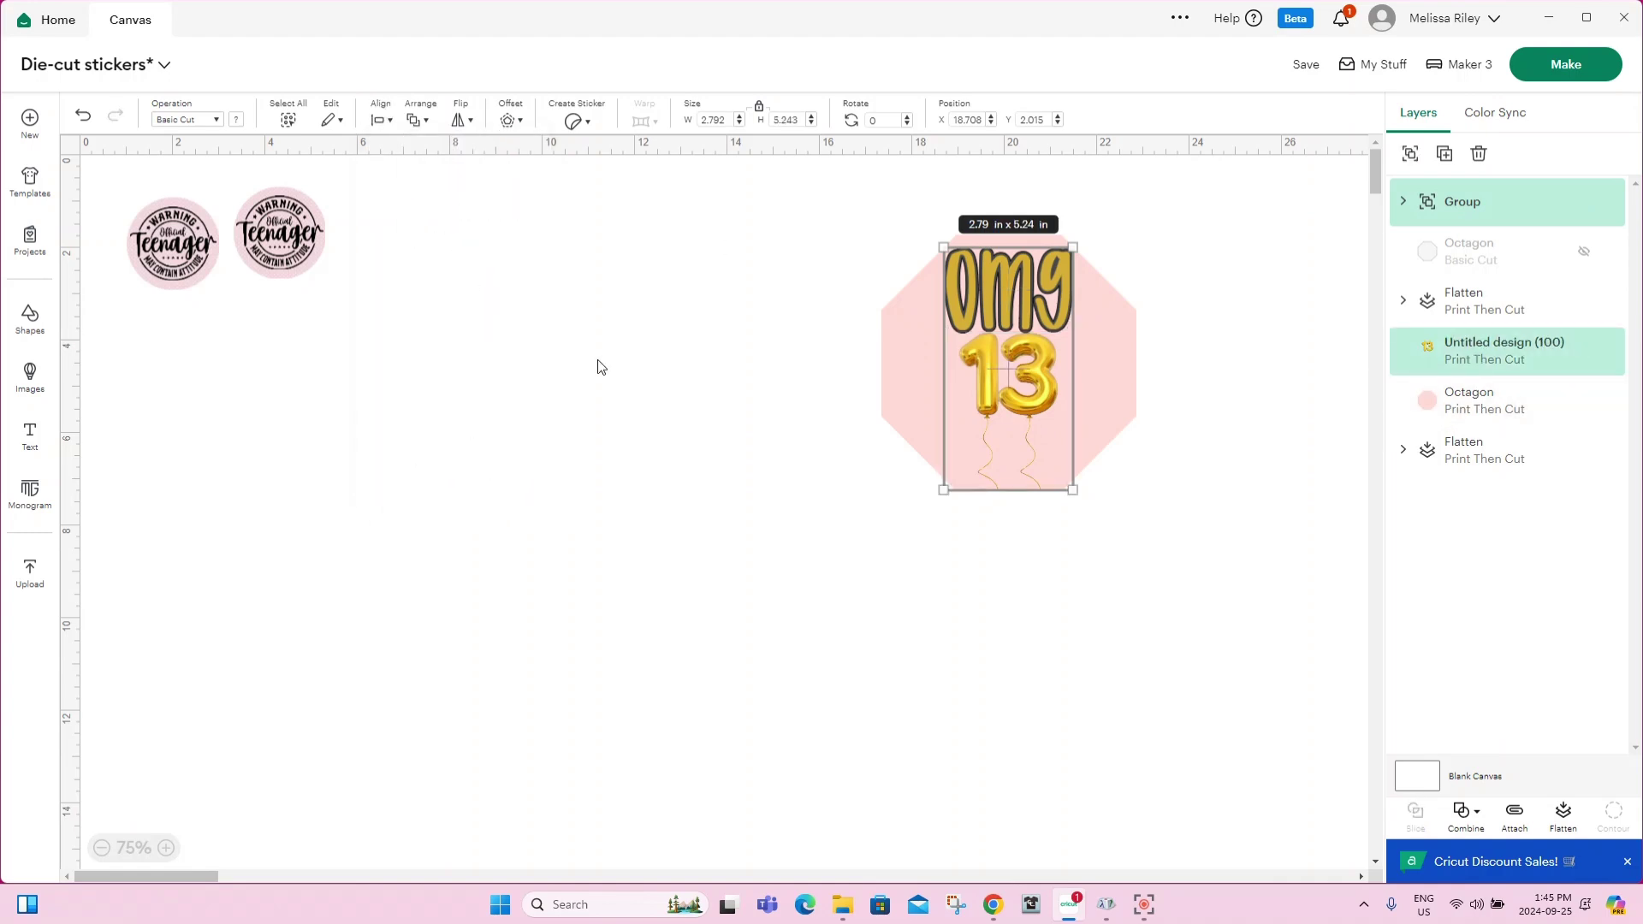
{"action": "left_click", "coordinate": [1158, 563]}
Flatten the OMG group, the 13 balloons and the pink octagon into one printable image.
{"action": "left_click_drag", "start_coordinate": [1171, 528], "coordinate": [842, 204]}
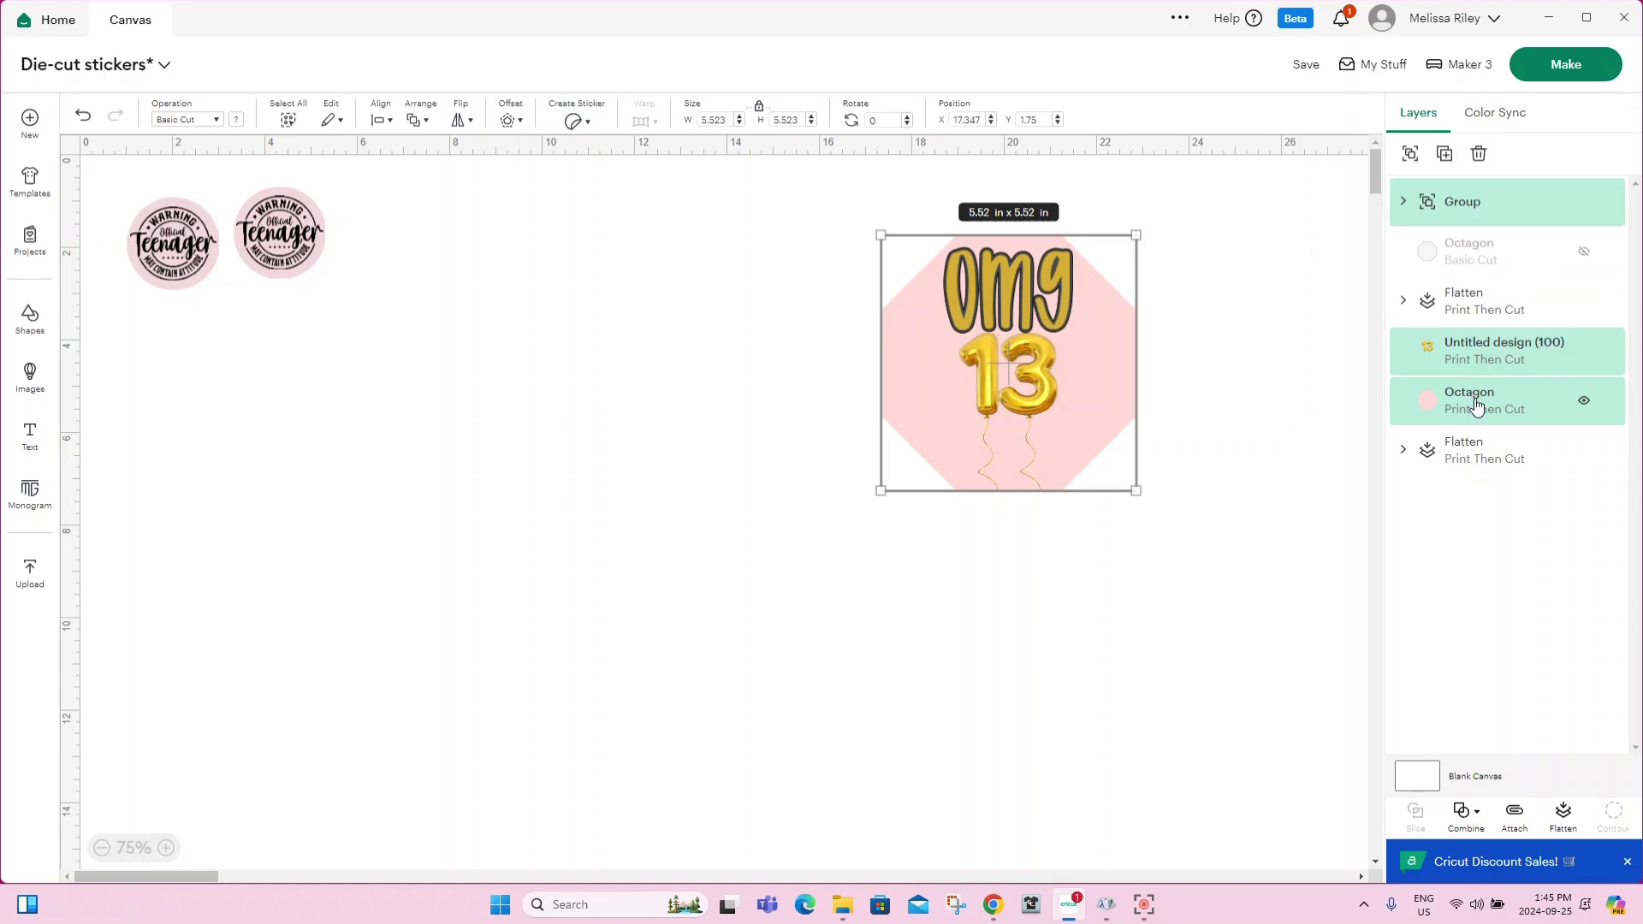
{"action": "left_click", "coordinate": [1569, 819]}
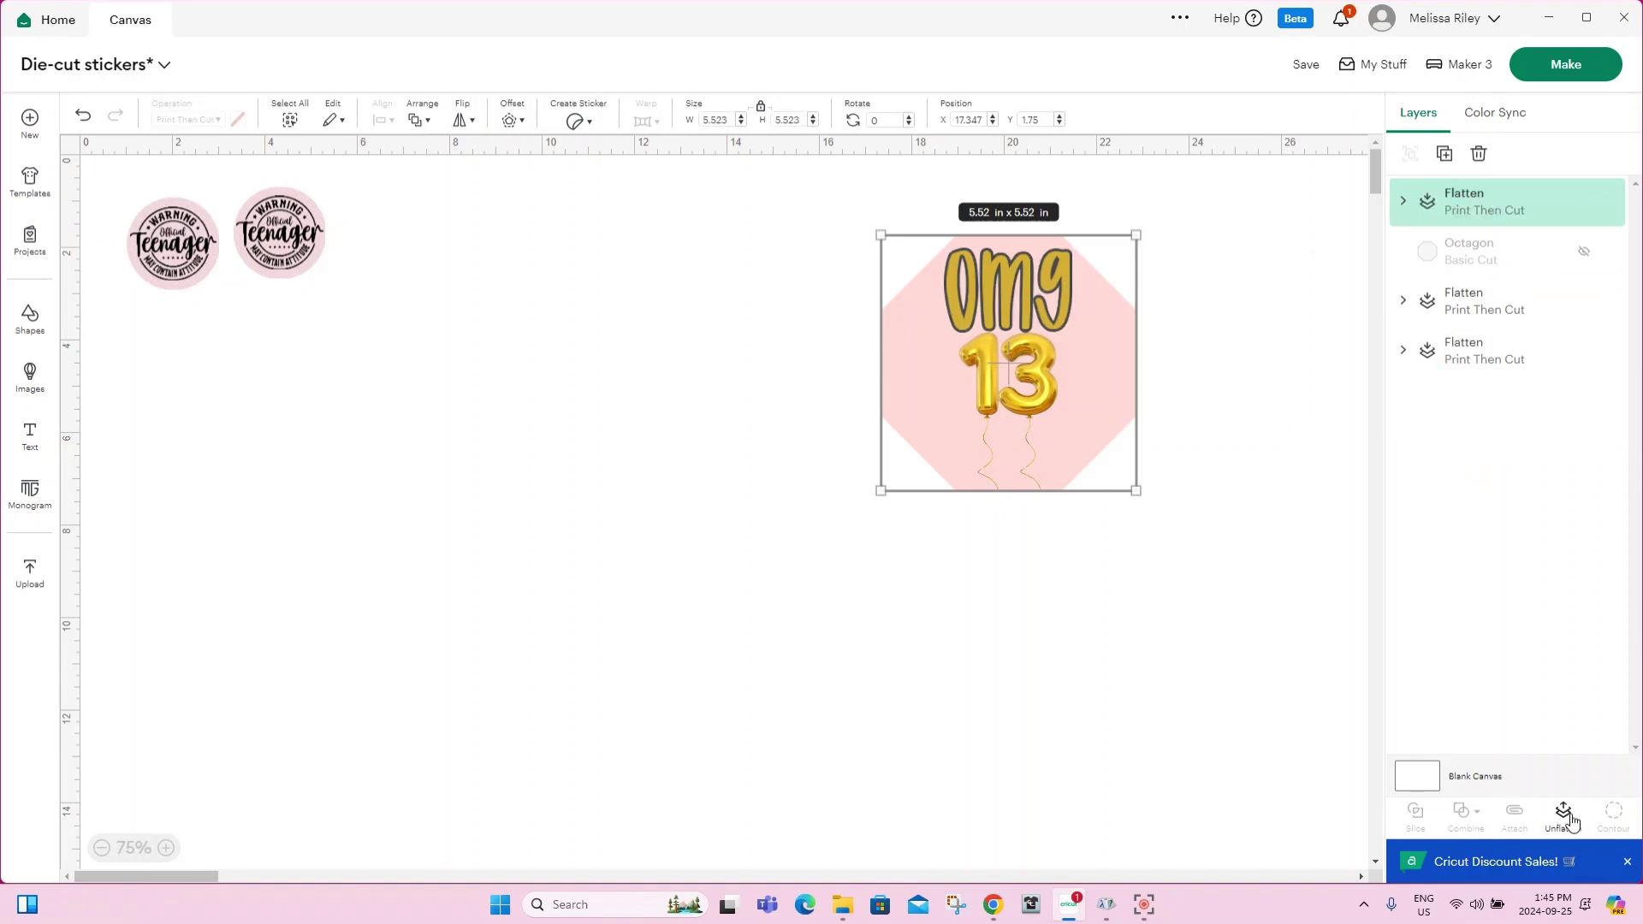
{"action": "left_click", "coordinate": [1184, 741]}
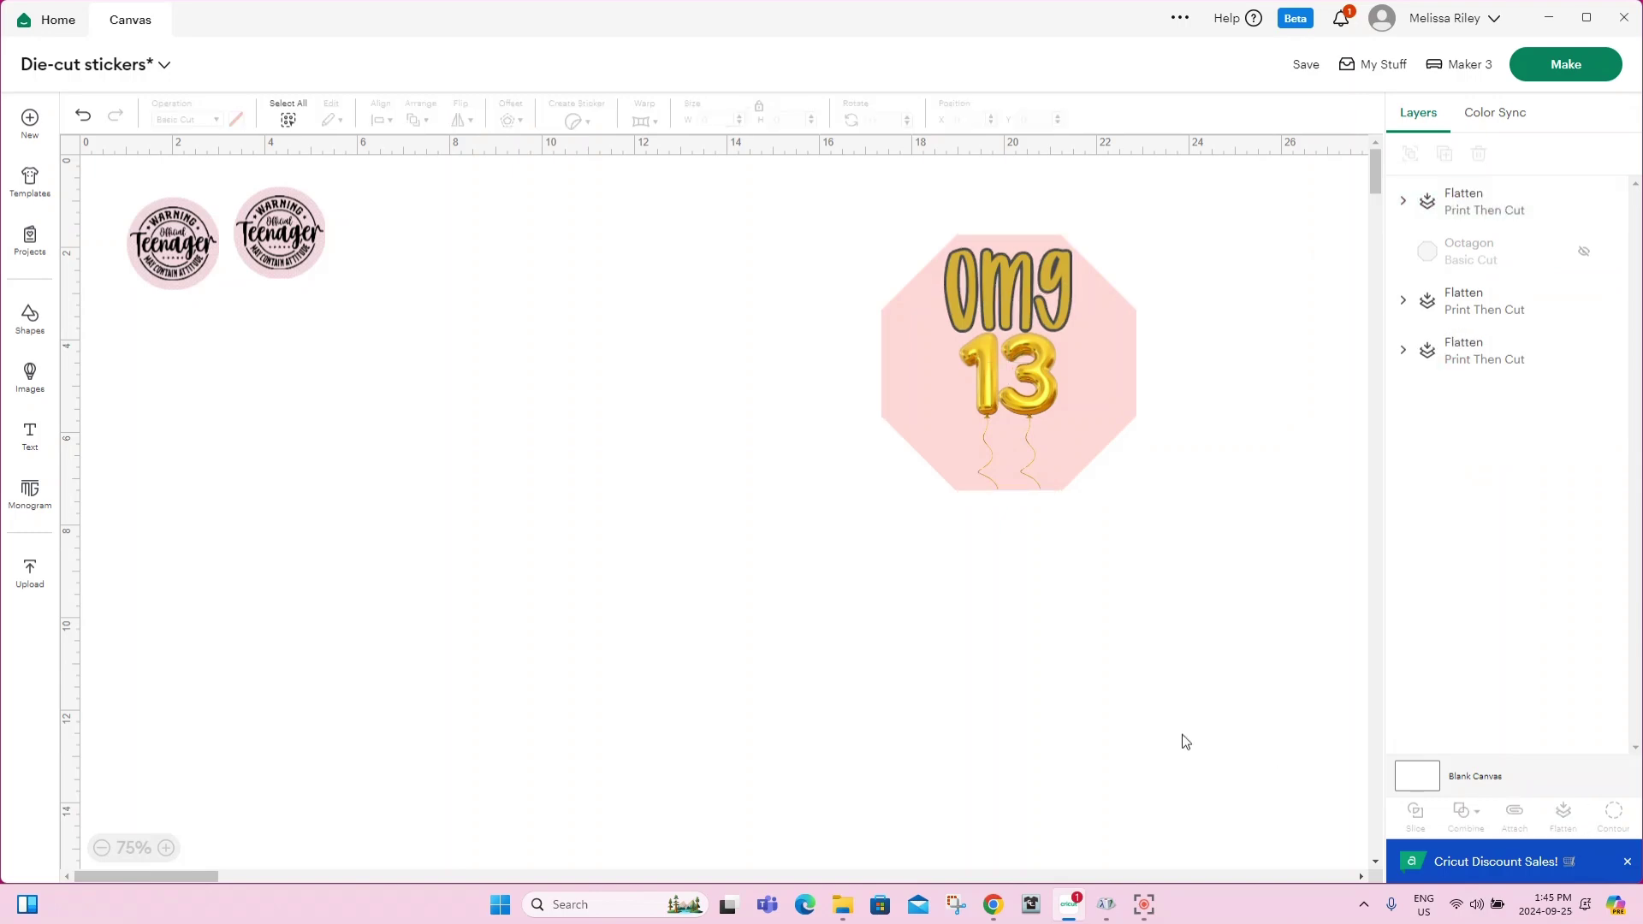
Shrink the flattened OMG octagon to about 2 in and place it in a row with the two Teenager circles.
{"action": "left_click", "coordinate": [1042, 397]}
{"action": "left_click_drag", "start_coordinate": [1131, 489], "coordinate": [976, 329]}
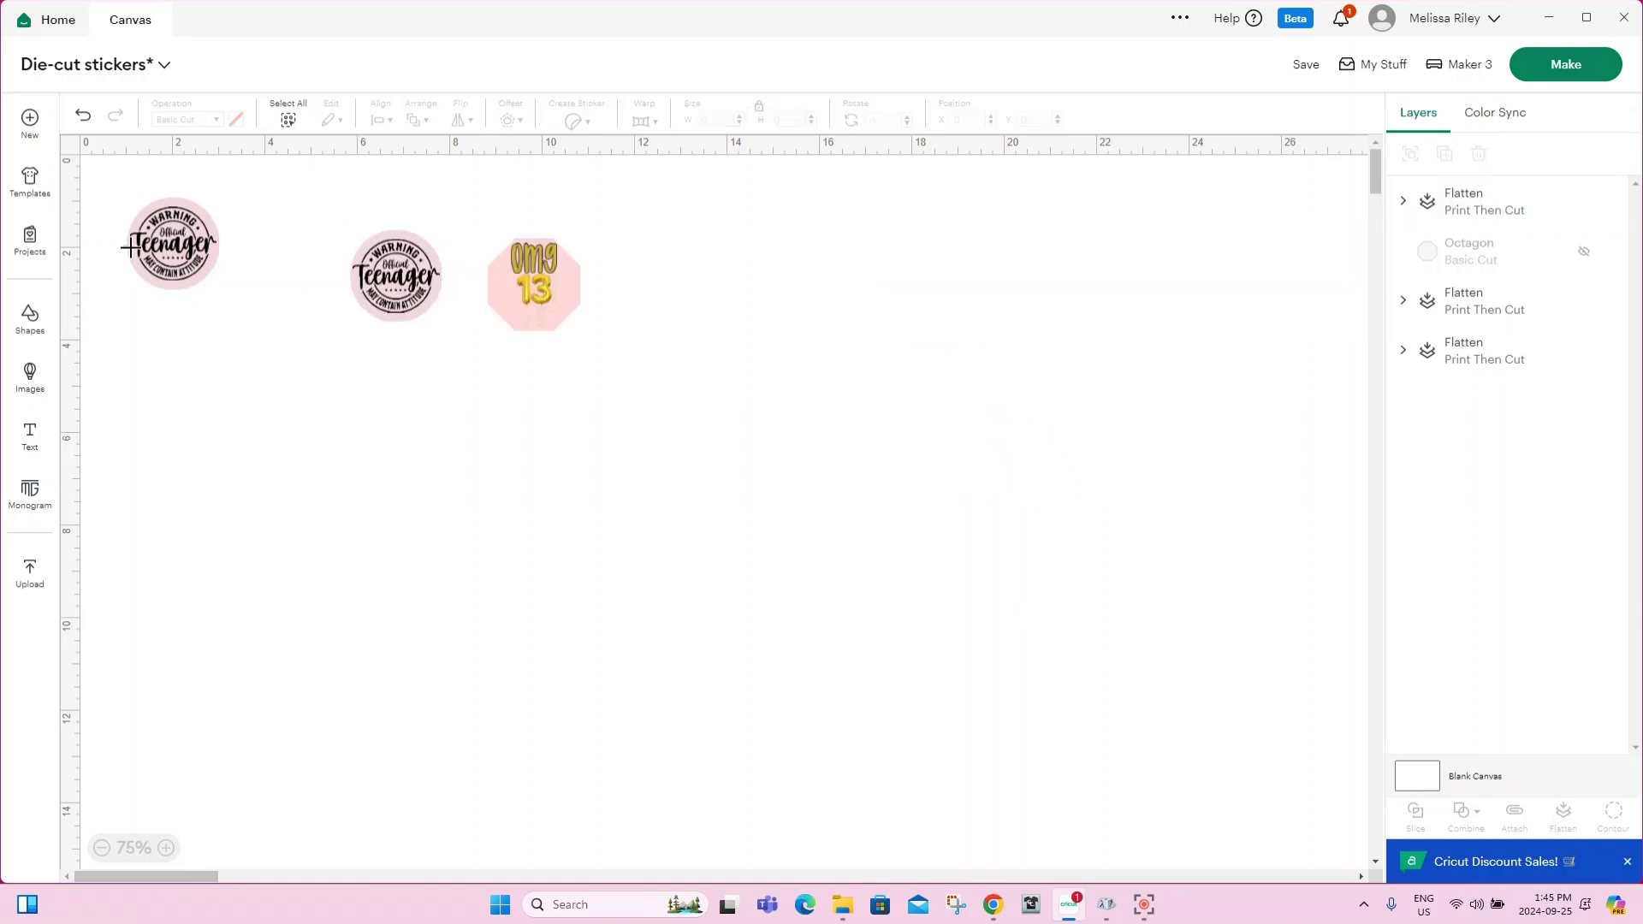
{"action": "left_click_drag", "start_coordinate": [152, 254], "coordinate": [278, 290]}
Duplicate the OMG octagon beside the original, then duplicate the row to make two rows of four stickers.
{"action": "left_click", "coordinate": [569, 291]}
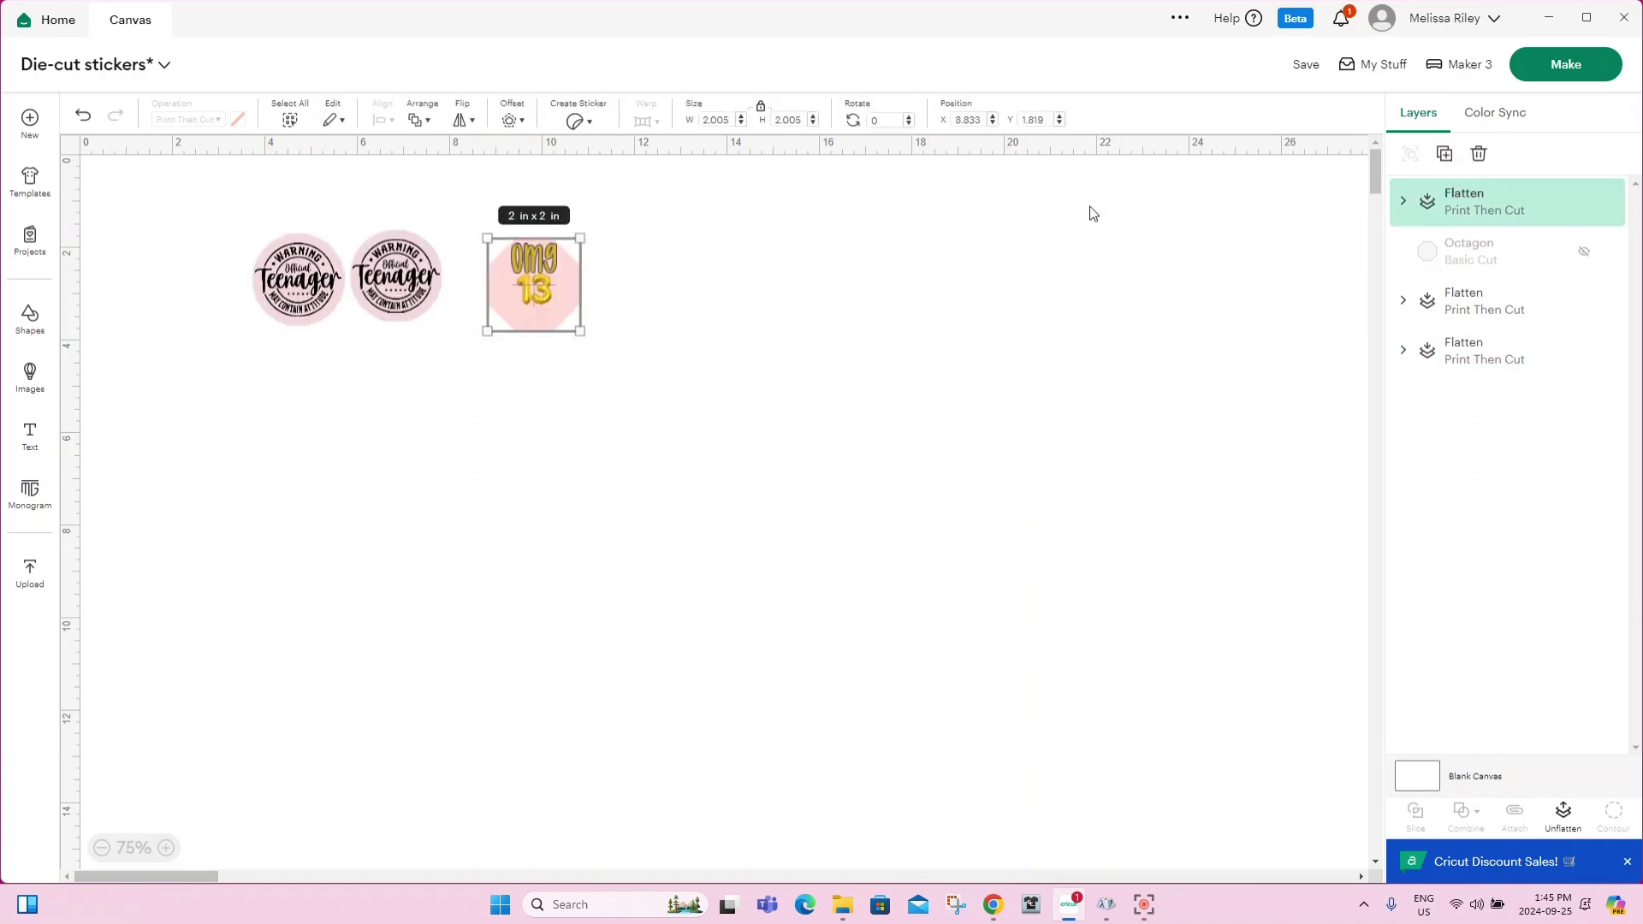
{"action": "left_click", "coordinate": [1444, 153]}
{"action": "left_click_drag", "start_coordinate": [569, 289], "coordinate": [654, 277]}
{"action": "left_click_drag", "start_coordinate": [534, 282], "coordinate": [496, 282]}
{"action": "left_click_drag", "start_coordinate": [644, 282], "coordinate": [614, 283]}
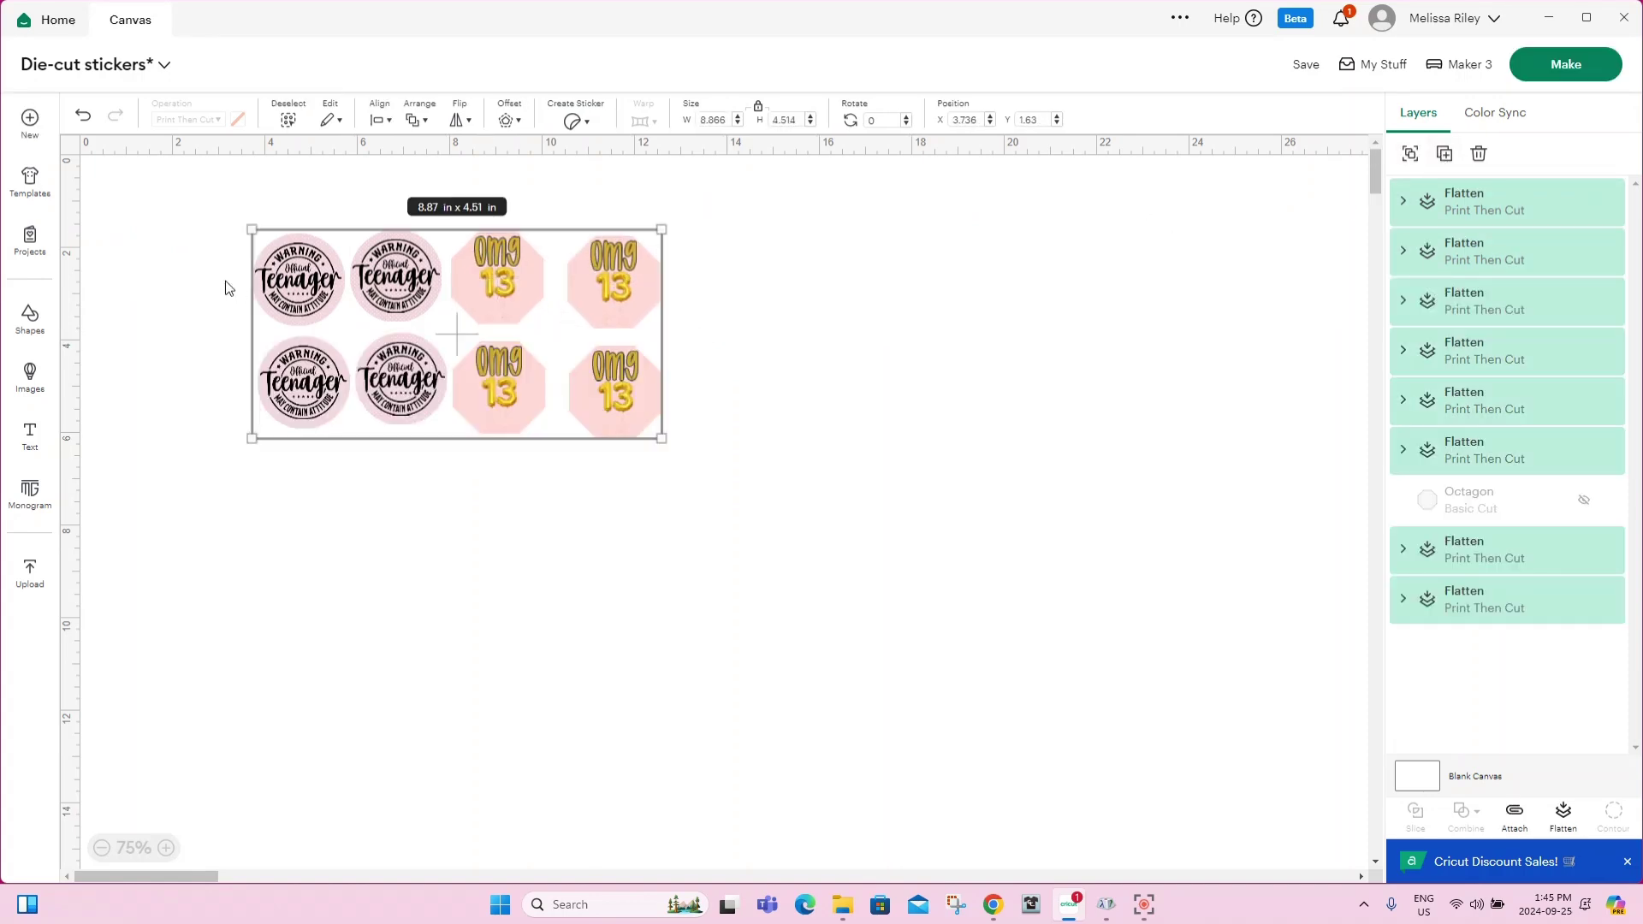
Turn all eight selected designs into a Die Cut sticker with a Thin border.
{"action": "left_click", "coordinate": [584, 122]}
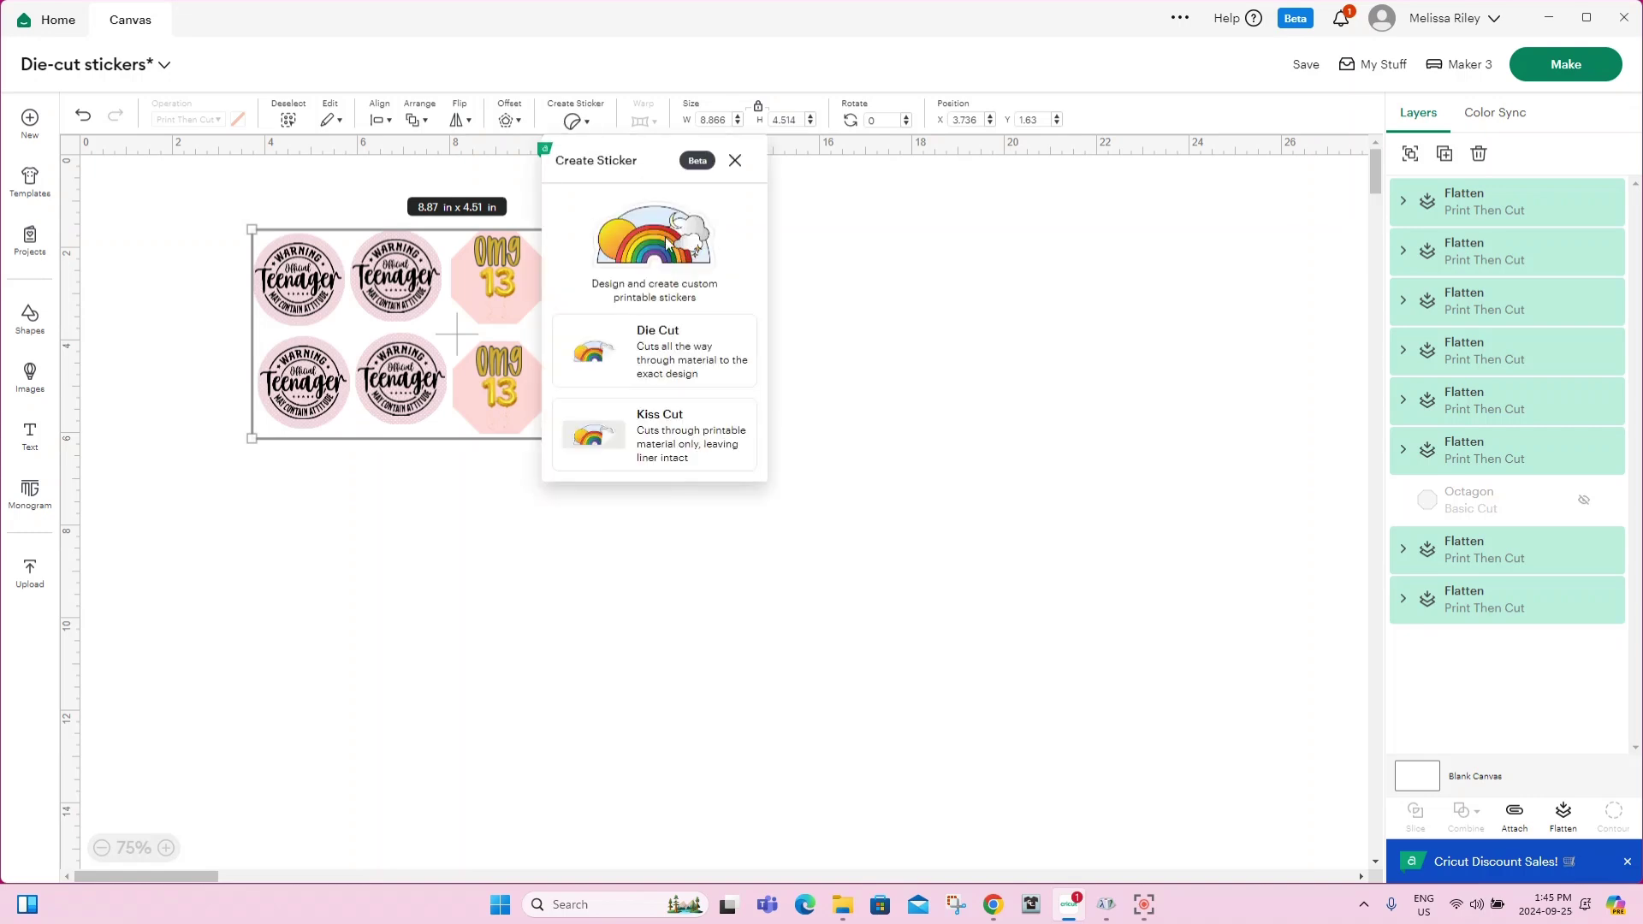
{"action": "left_click", "coordinate": [640, 335]}
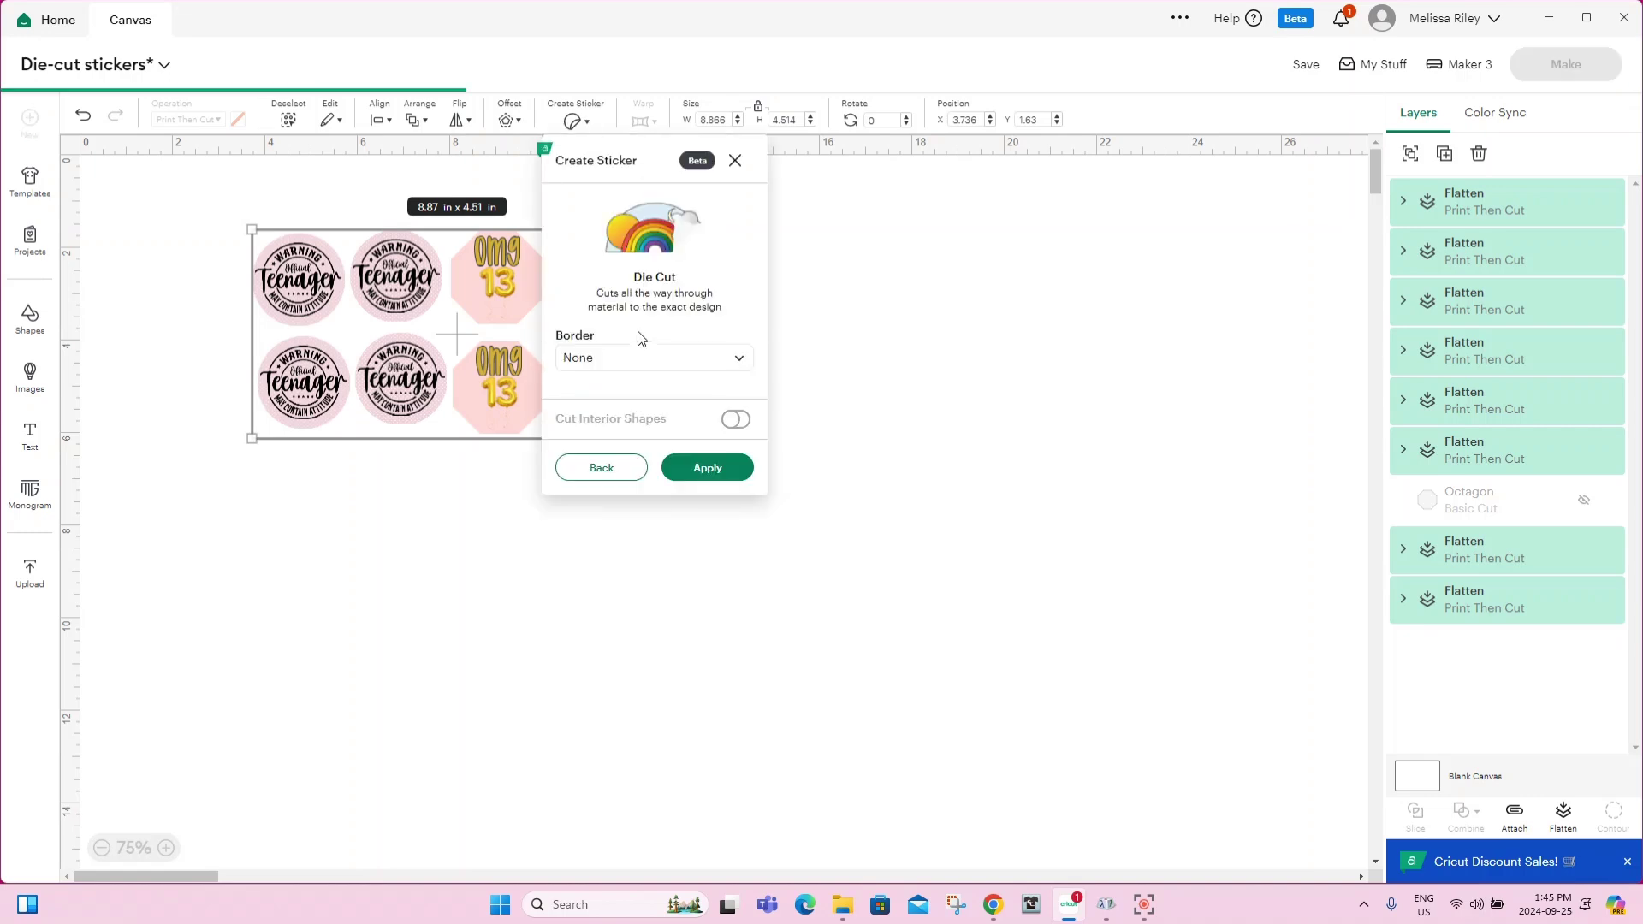
{"action": "left_click", "coordinate": [738, 363]}
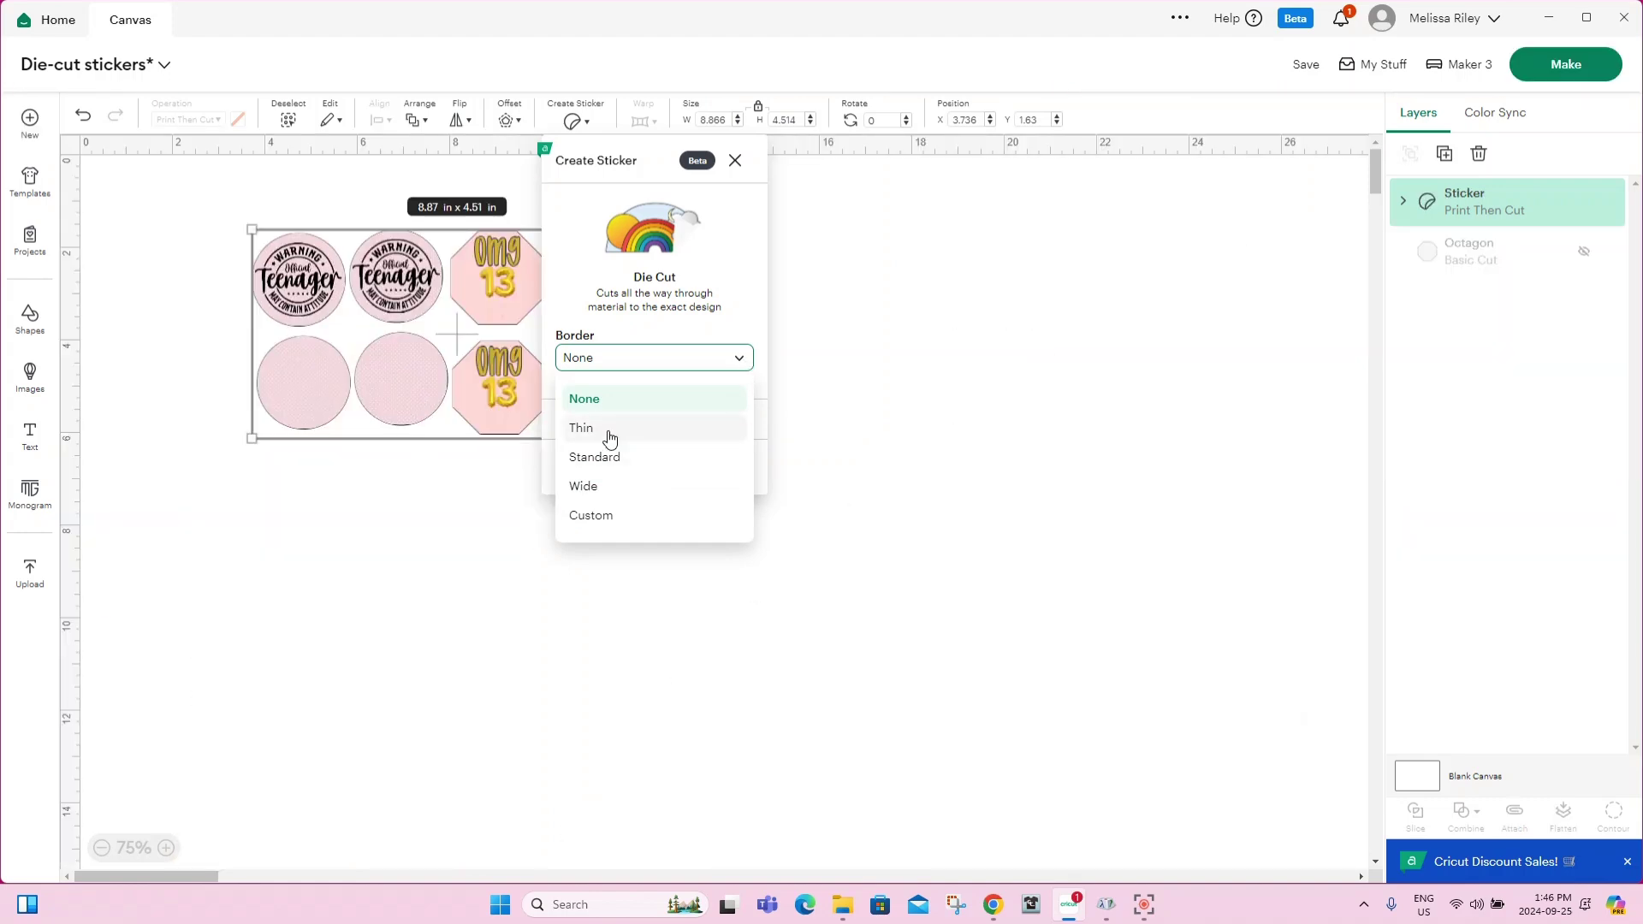
{"action": "left_click", "coordinate": [582, 428]}
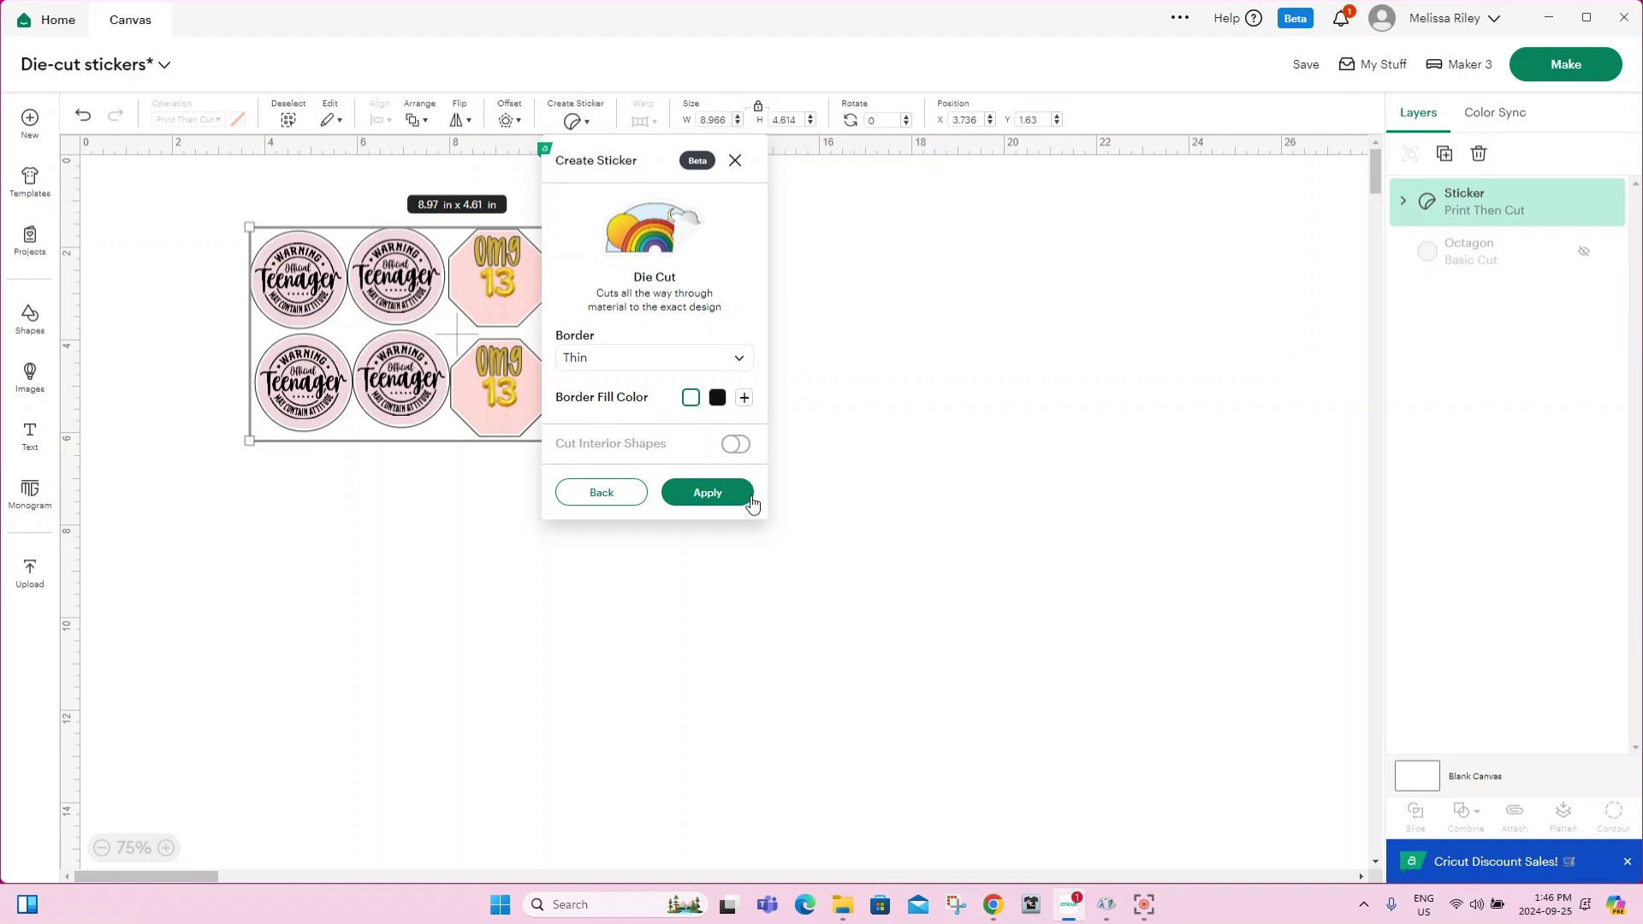
{"action": "left_click", "coordinate": [706, 495]}
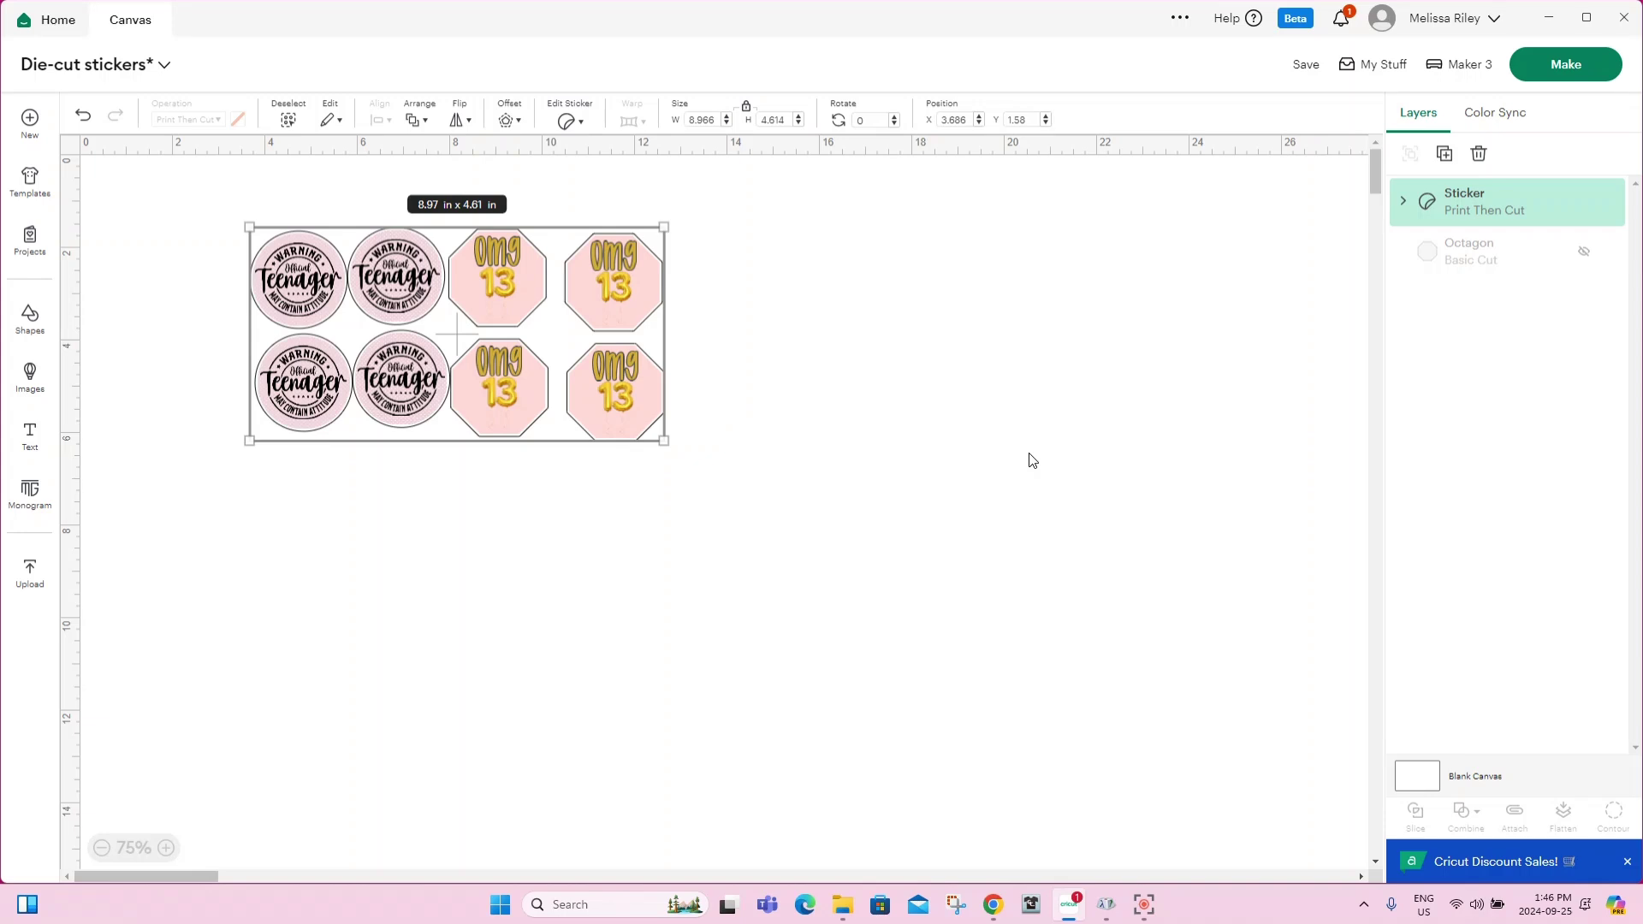
Preview the sticker sheet on the 8.5 in x 11 in mat and review its print setup without printing.
{"action": "left_click", "coordinate": [1562, 64]}
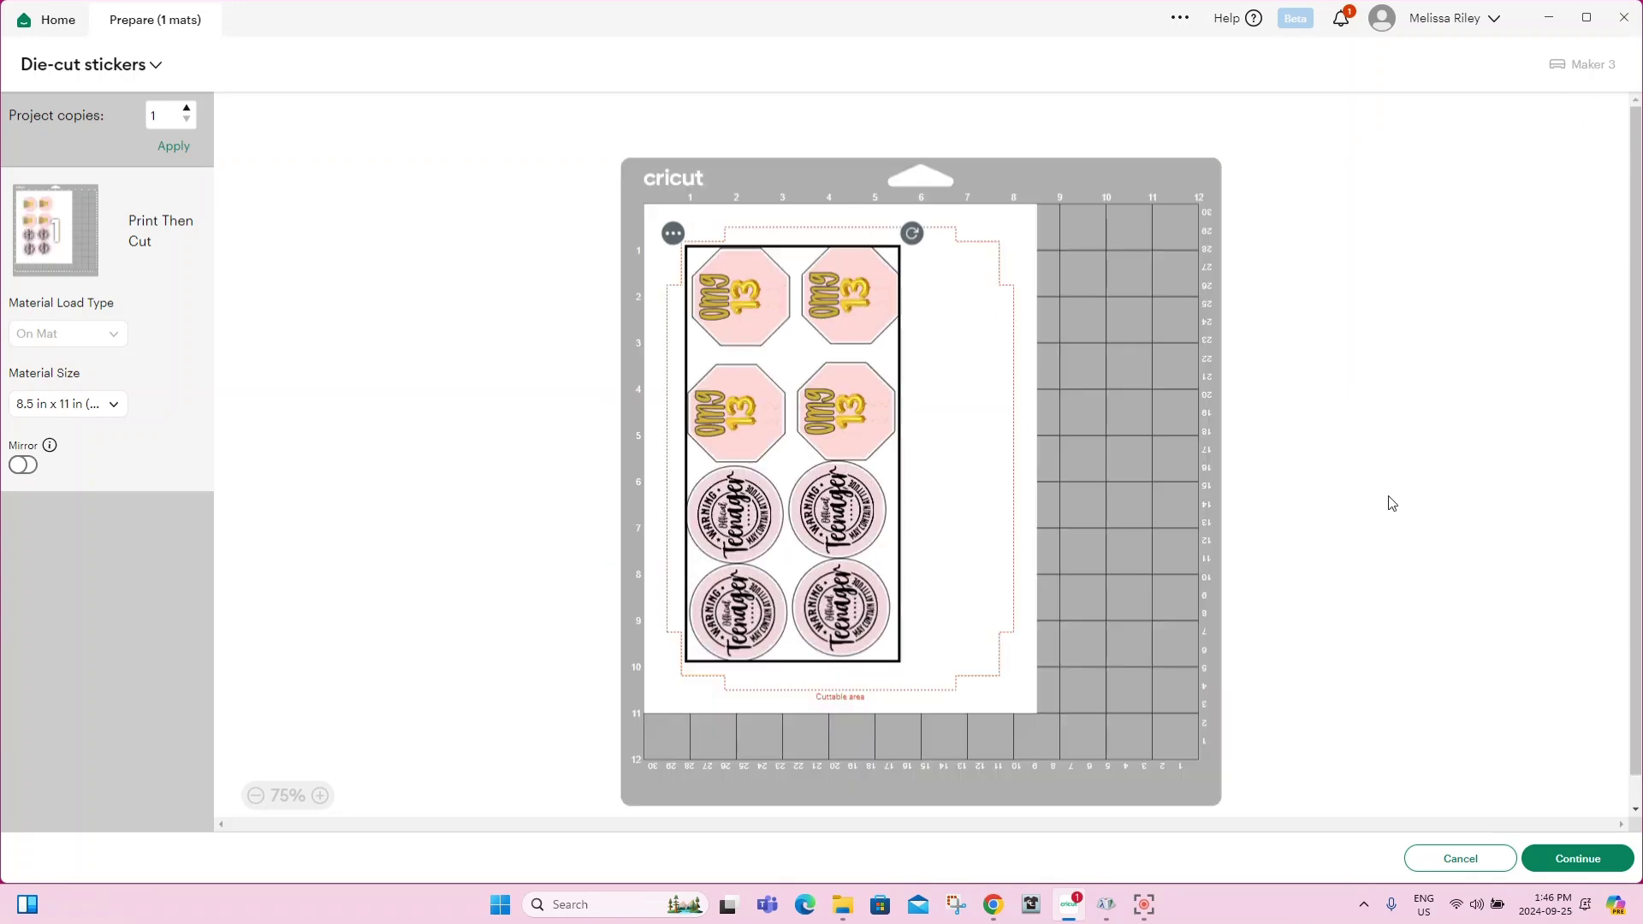
{"action": "left_click", "coordinate": [1577, 859]}
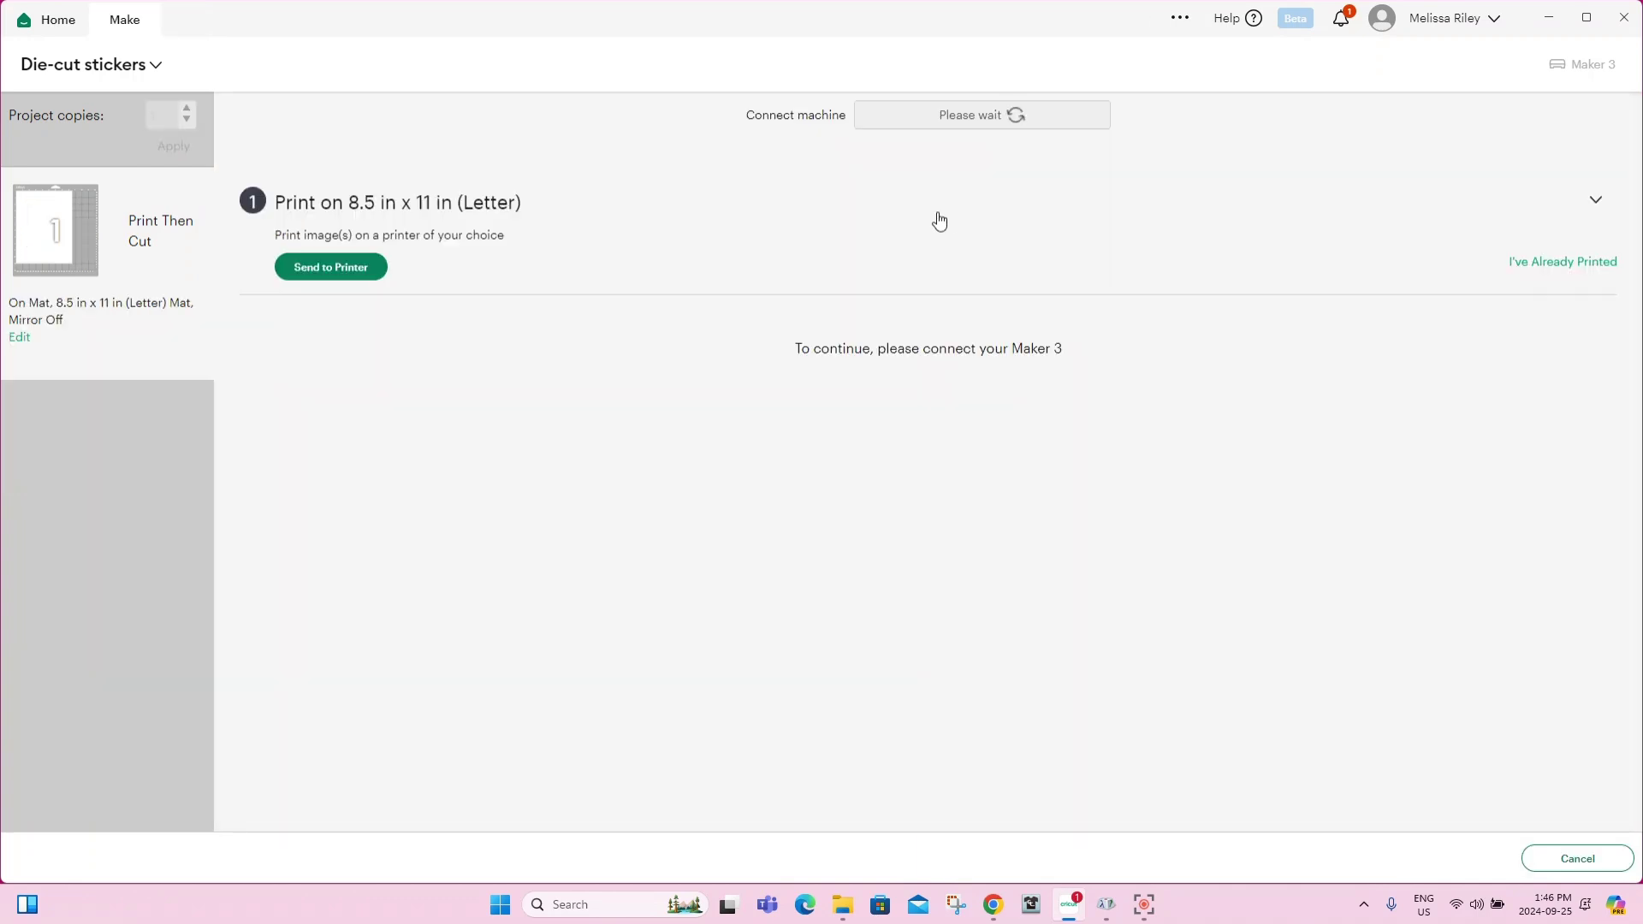
{"action": "left_click", "coordinate": [330, 268]}
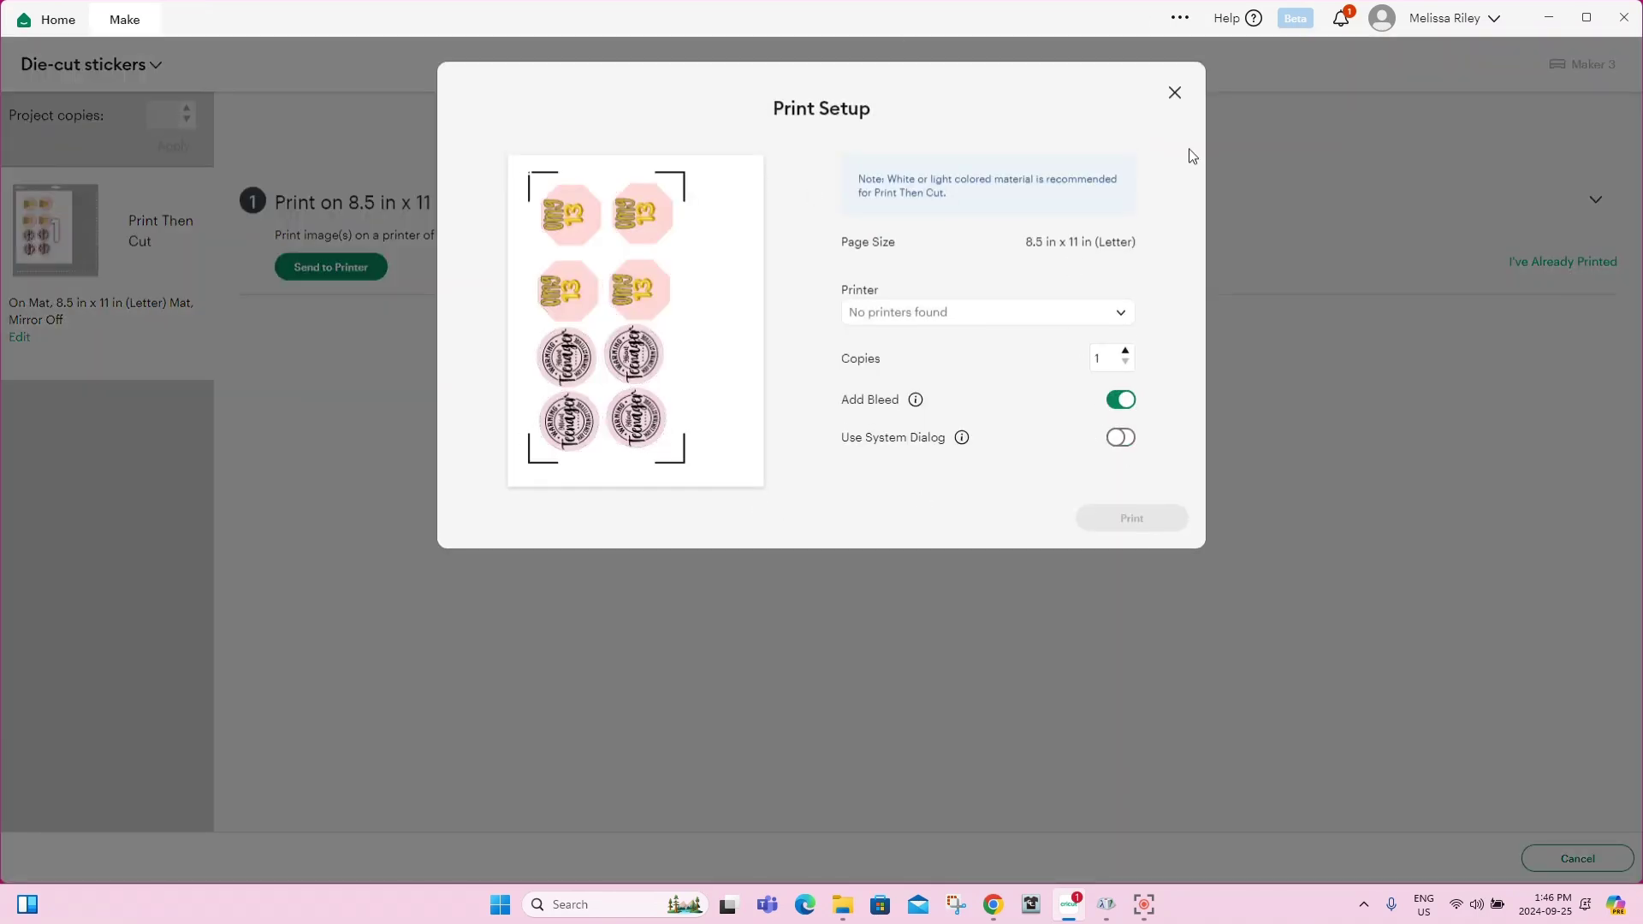
{"action": "left_click", "coordinate": [1174, 92]}
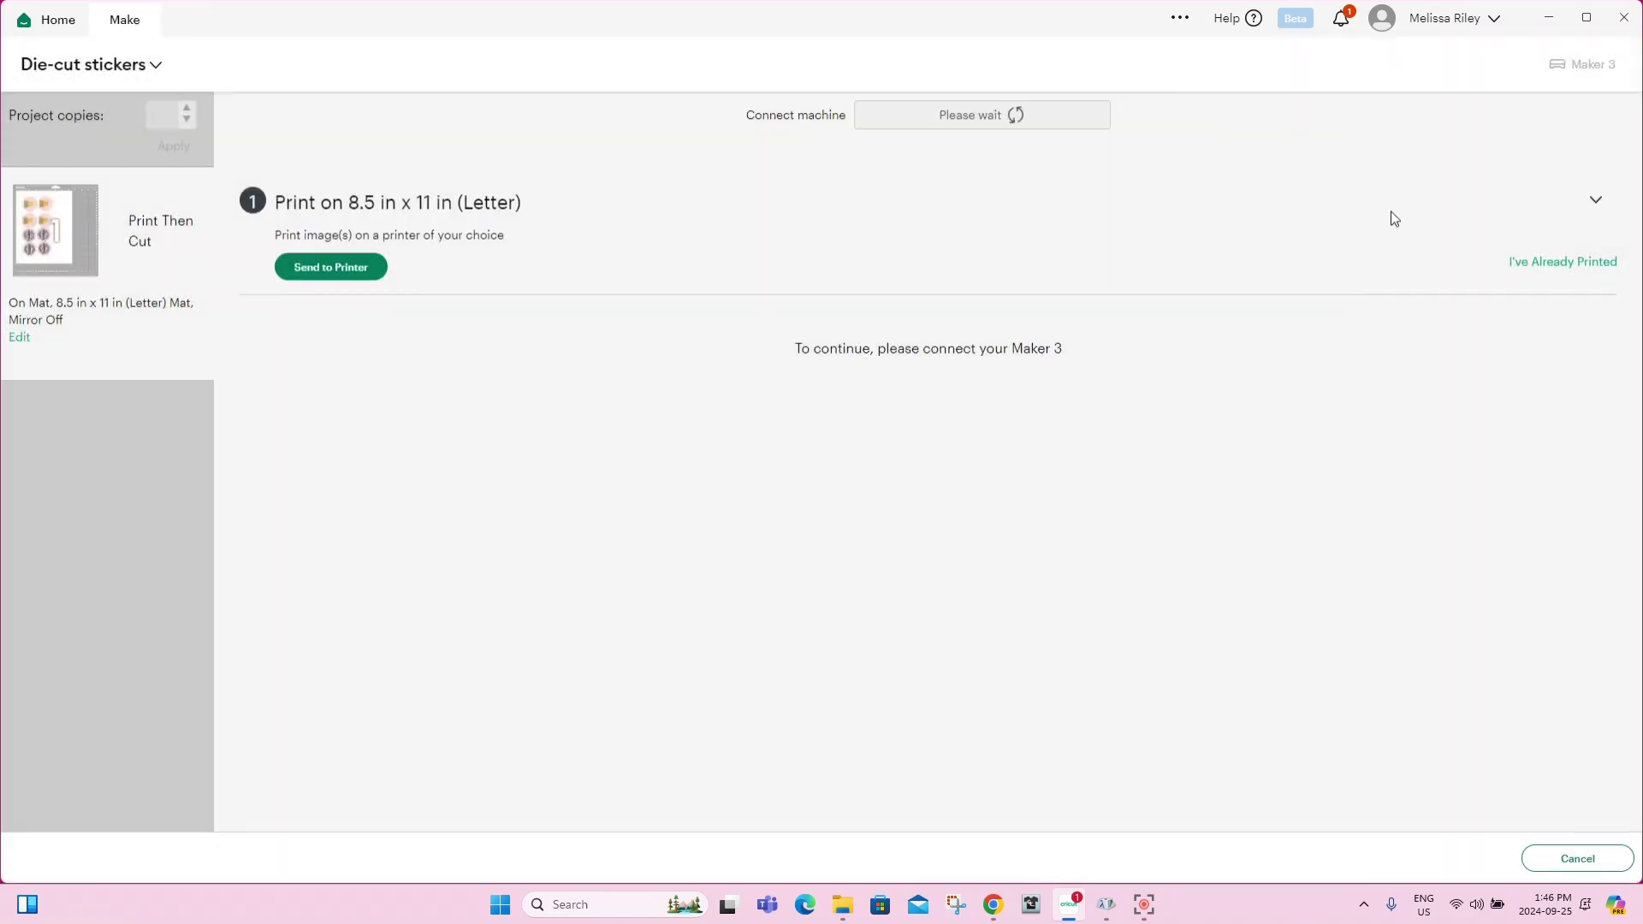
Mark the sheet as already printed to view the base materials, and cancel the cut back to the canvas.
{"action": "left_click", "coordinate": [1582, 272]}
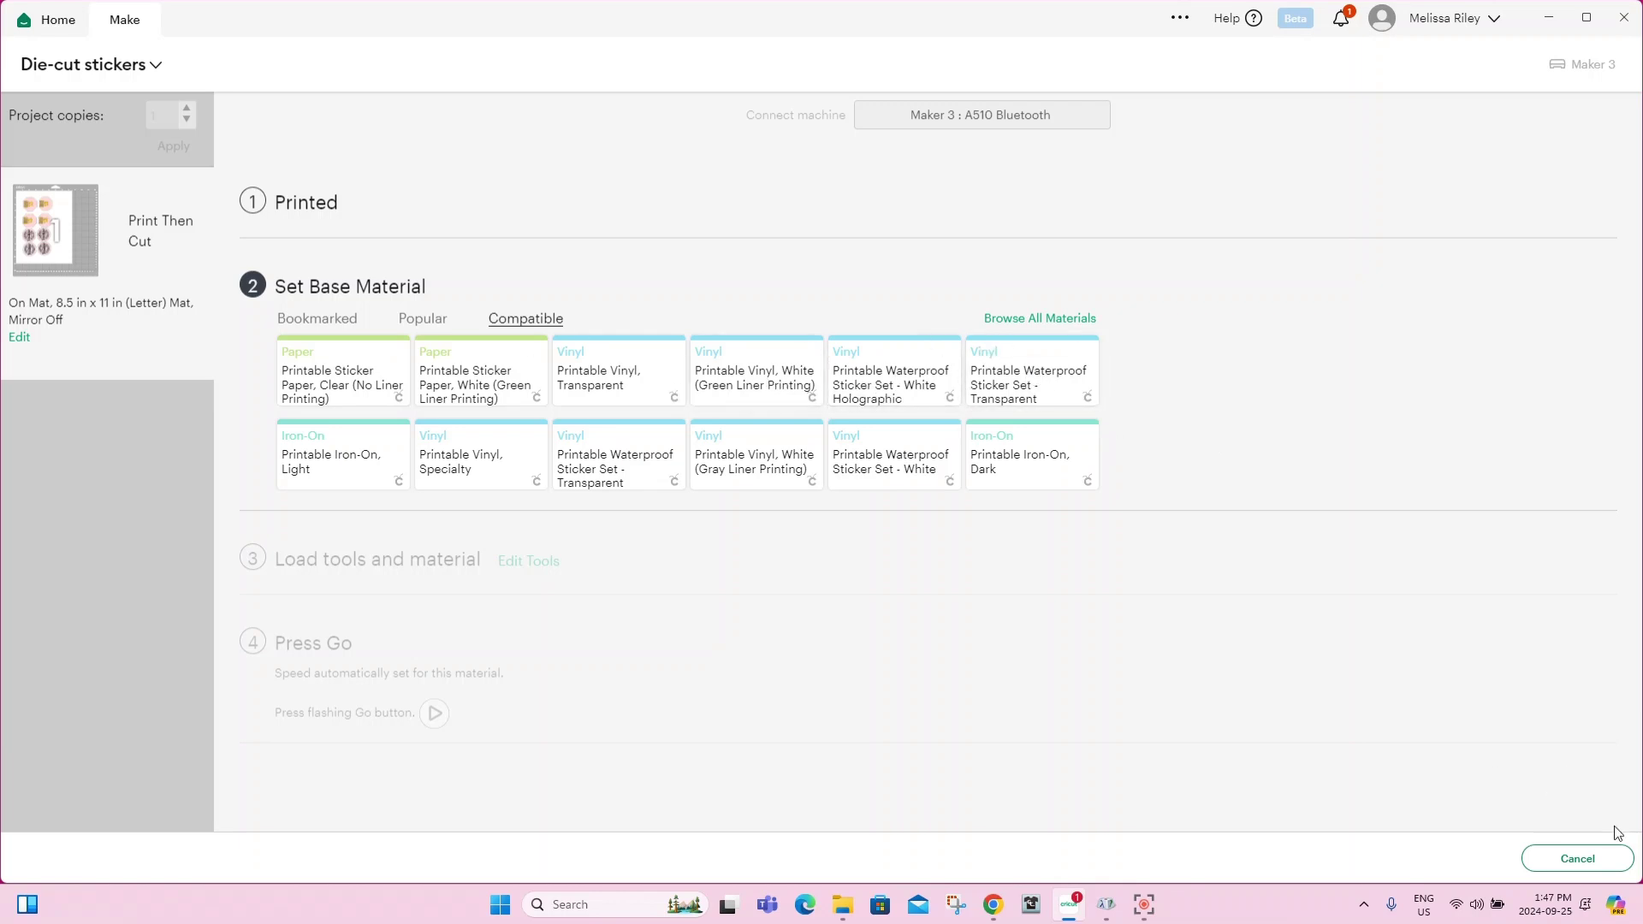
{"action": "left_click", "coordinate": [1581, 860]}
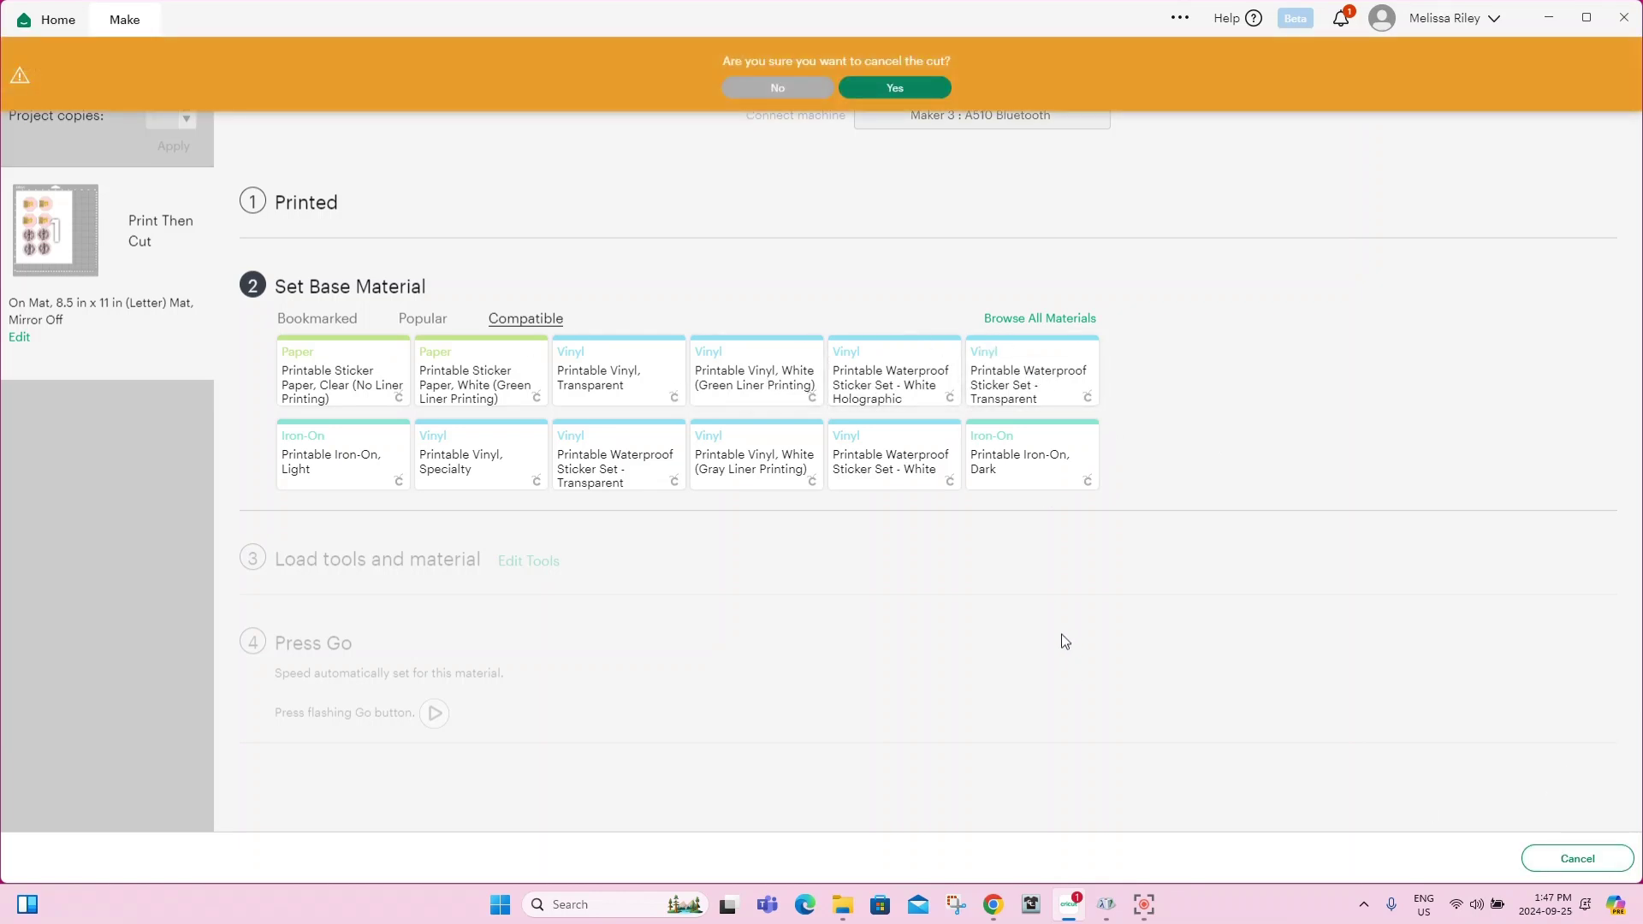
{"action": "left_click", "coordinate": [911, 89]}
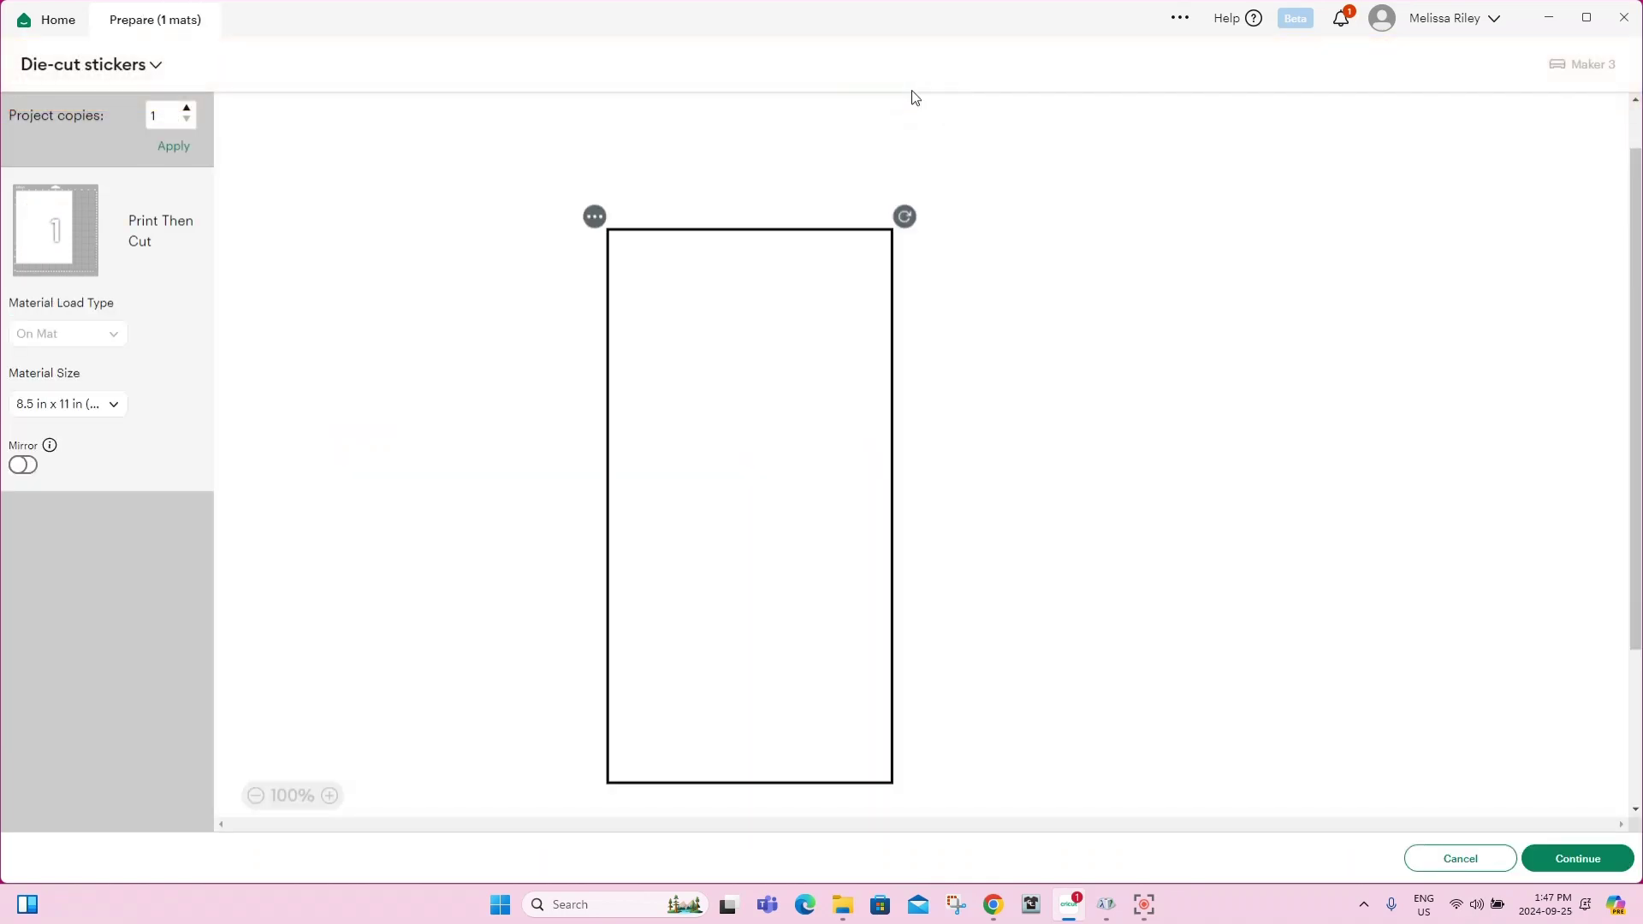
{"action": "left_click", "coordinate": [1438, 866]}
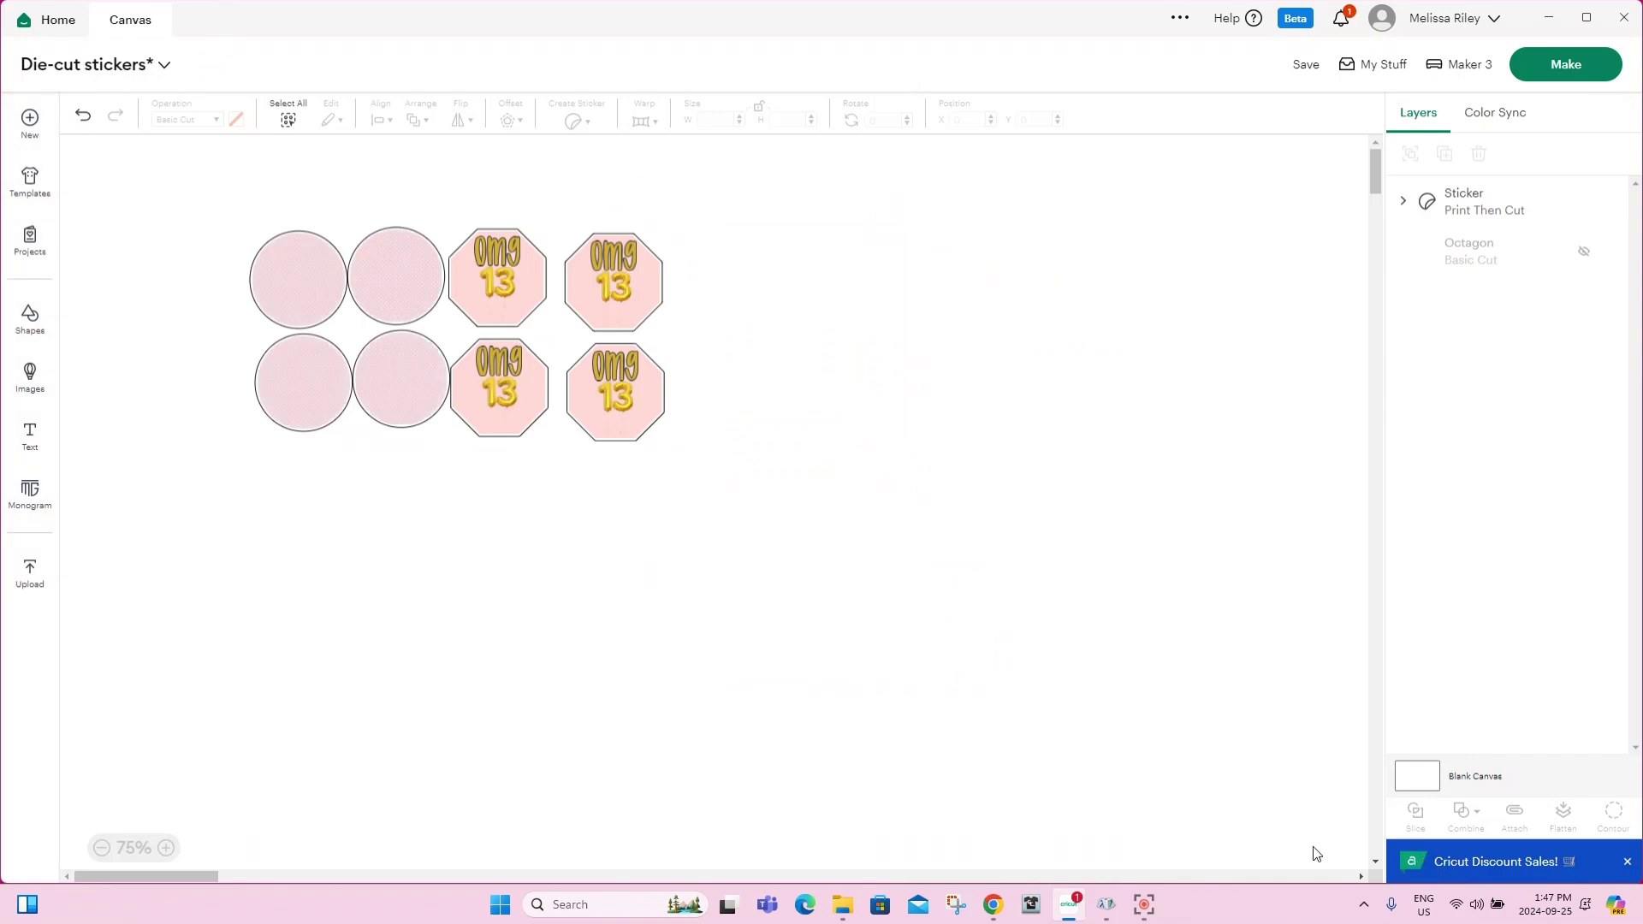
Select the eight-design sticker and undo its Die Cut sticker effect, restoring the separate borderless designs.
{"action": "left_click", "coordinate": [580, 396]}
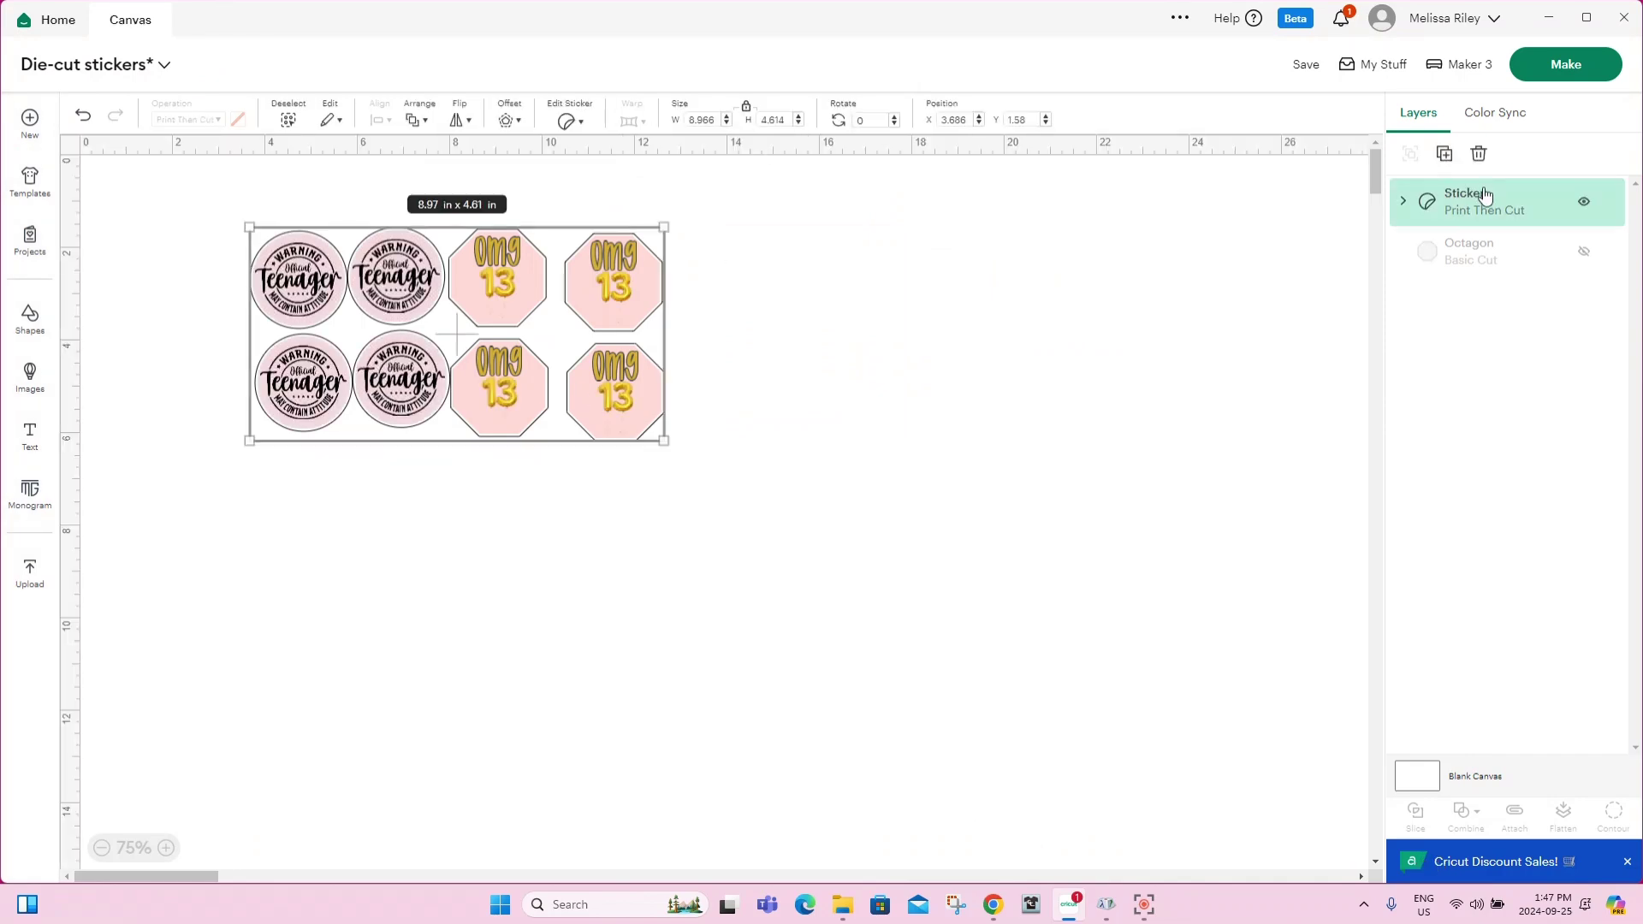
{"action": "left_click", "coordinate": [852, 283]}
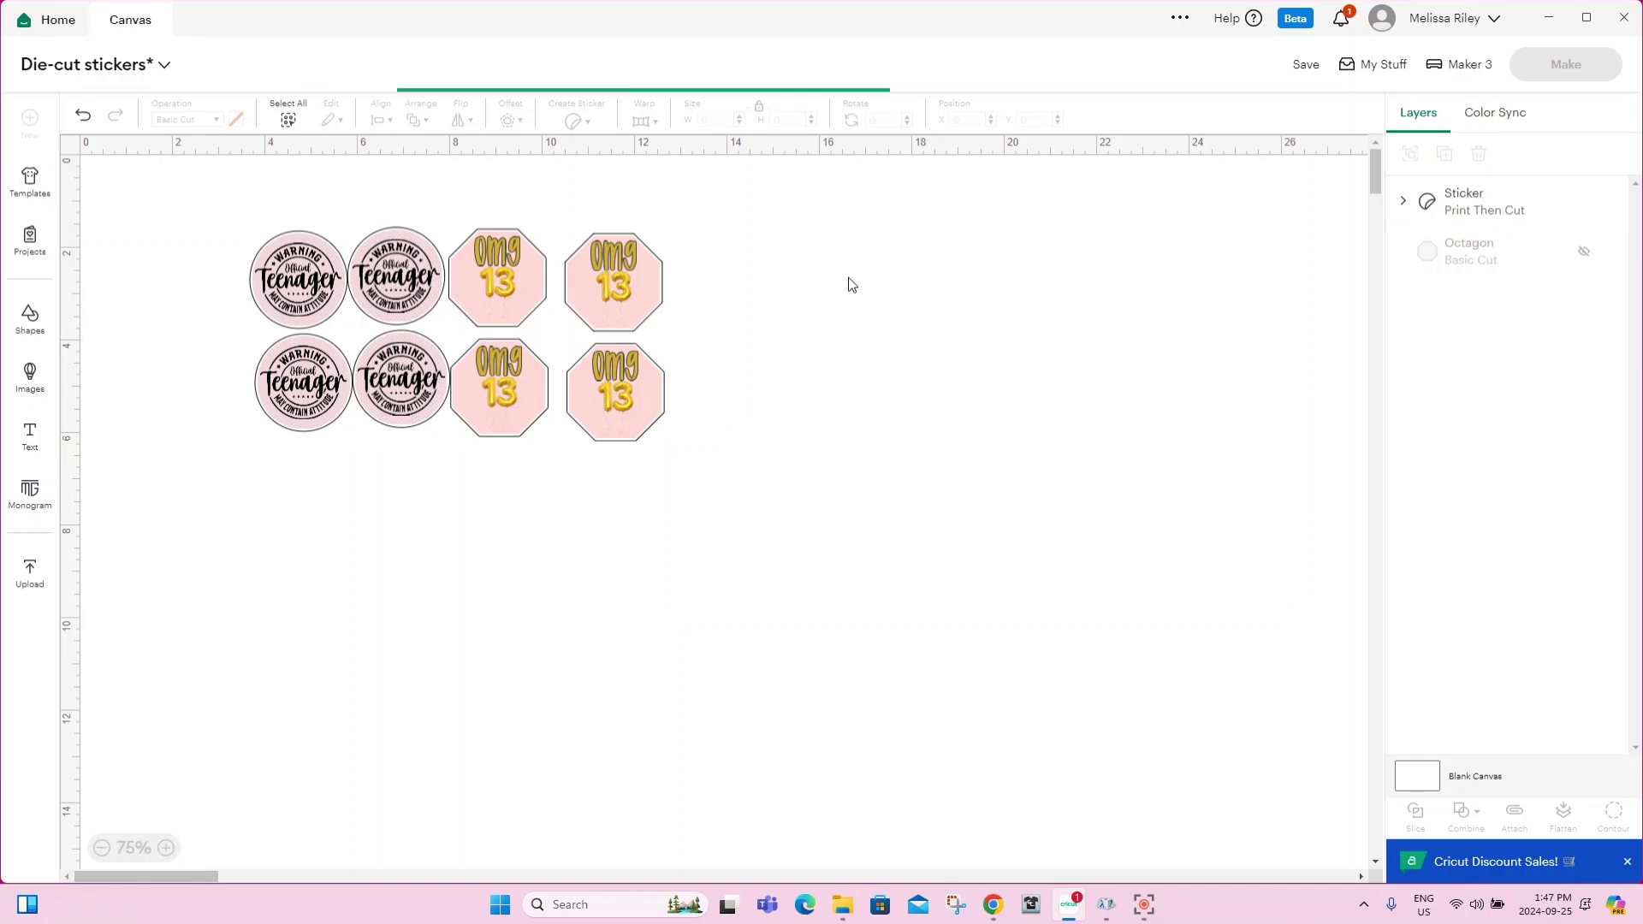
{"action": "left_click", "coordinate": [566, 121]}
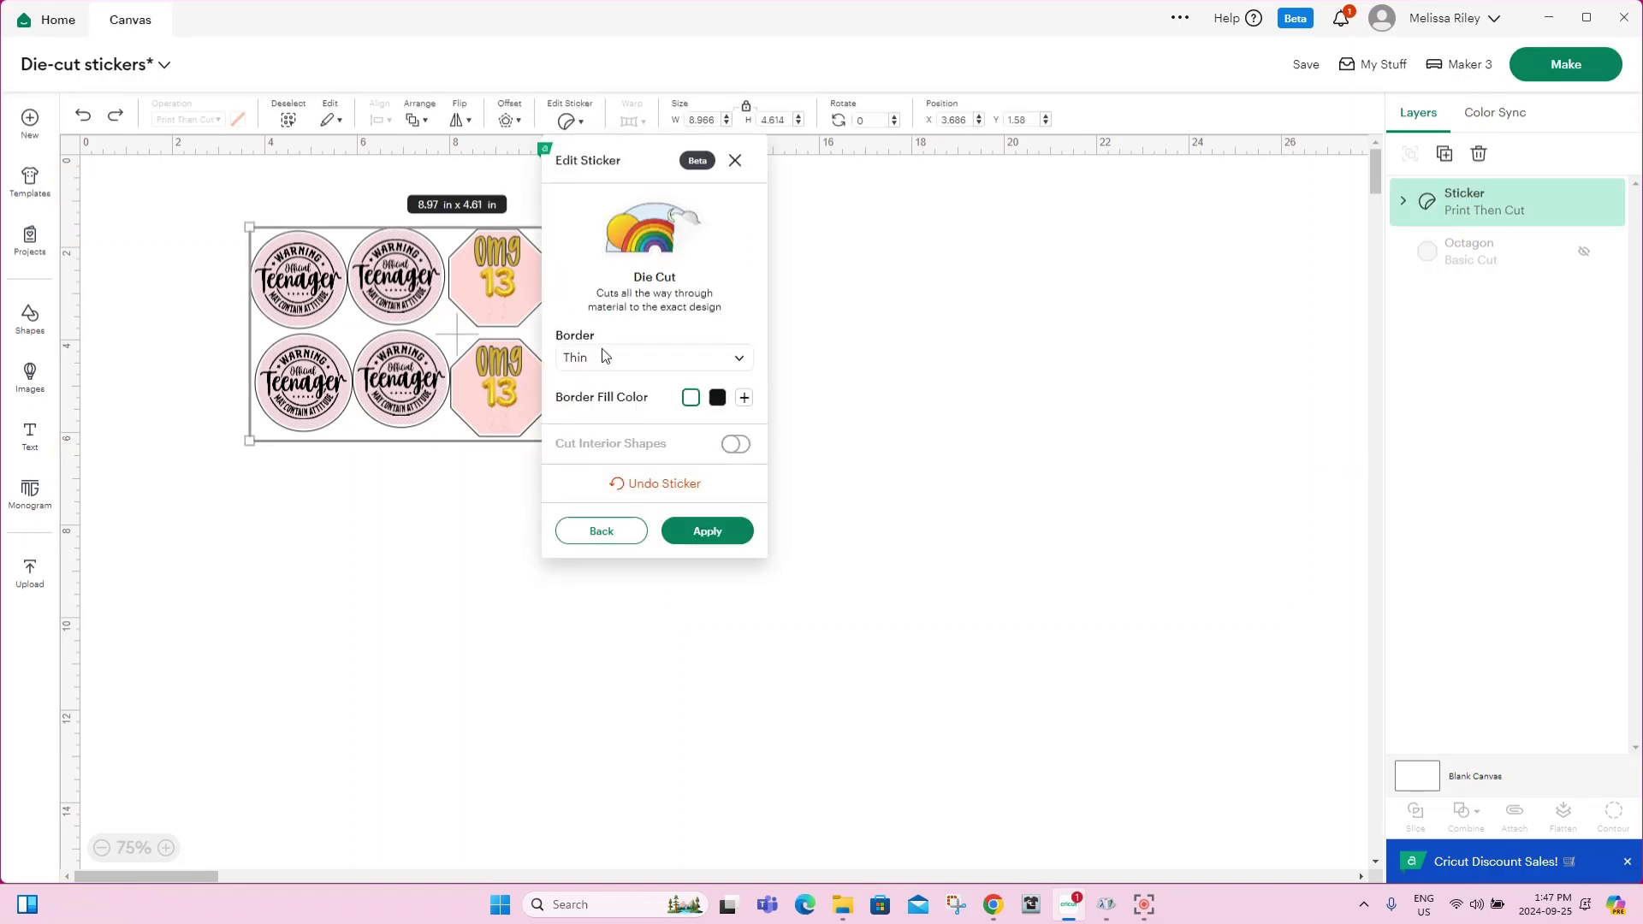
{"action": "left_click", "coordinate": [664, 484]}
{"action": "left_click", "coordinate": [853, 432]}
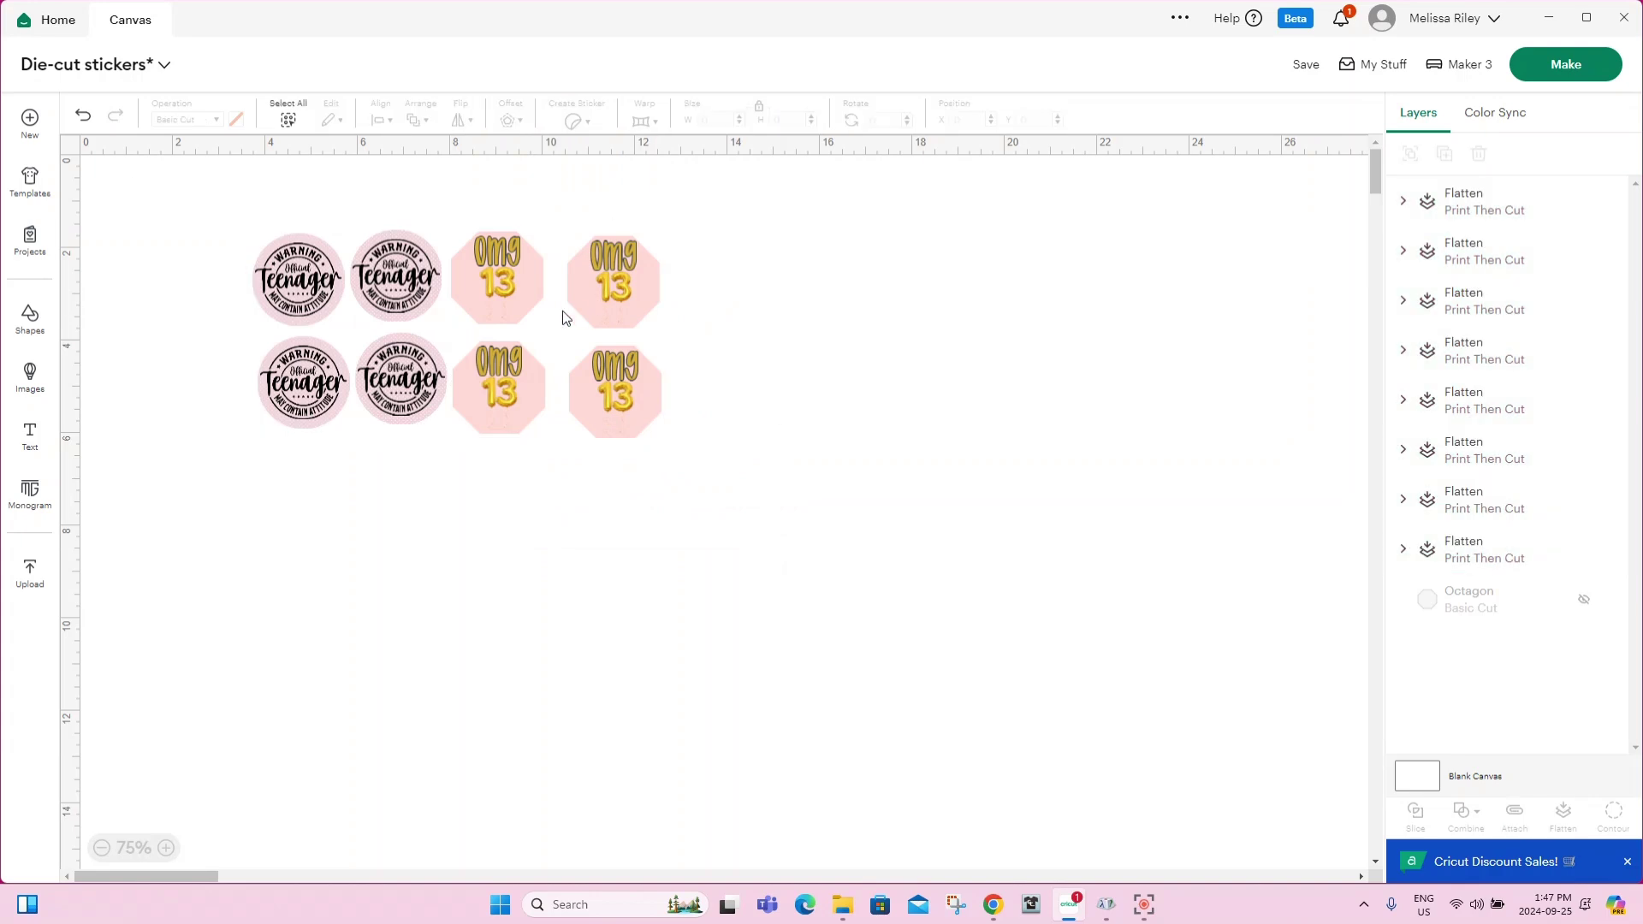
Duplicate the four OMG 13 octagons and the four Official Teenager circles, placing each set of copies below its originals.
{"action": "left_click_drag", "start_coordinate": [684, 460], "coordinate": [484, 218]}
{"action": "left_click", "coordinate": [1442, 156]}
{"action": "left_click_drag", "start_coordinate": [605, 362], "coordinate": [609, 556]}
{"action": "left_click_drag", "start_coordinate": [236, 450], "coordinate": [436, 224]}
{"action": "left_click", "coordinate": [1442, 156]}
{"action": "left_click_drag", "start_coordinate": [427, 371], "coordinate": [407, 558]}
{"action": "left_click", "coordinate": [923, 585]}
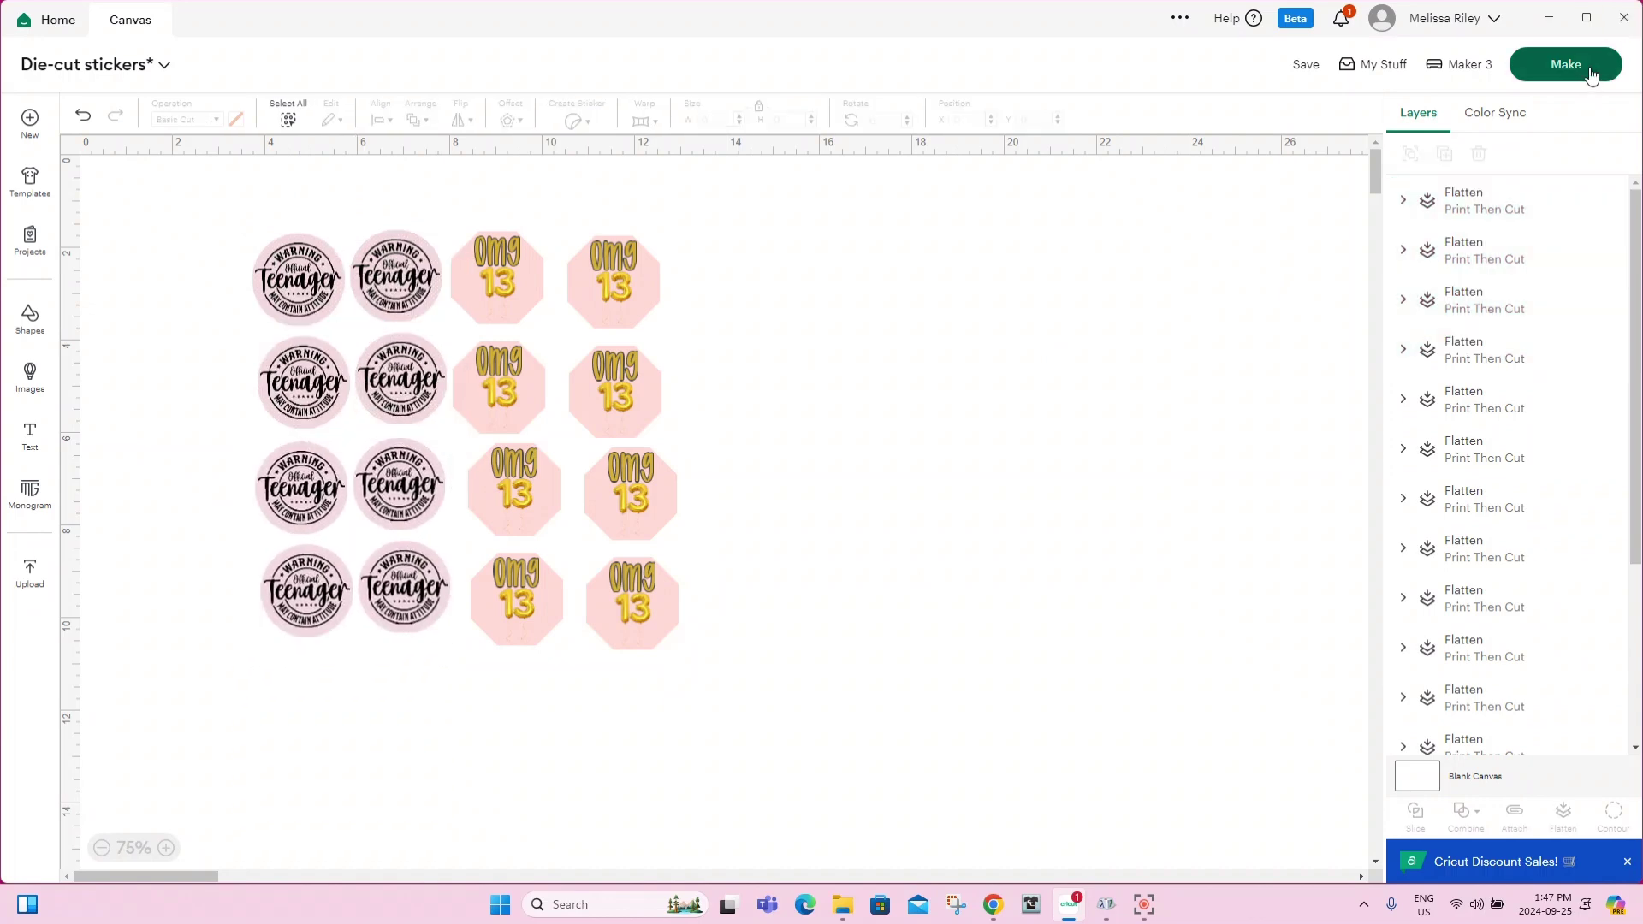
Remove the fourth row of stickers and preview the remaining twelve designs on the 8.5 in x 11 in mat.
{"action": "key", "text": "ctrl+z"}
{"action": "left_click_drag", "start_coordinate": [210, 244], "coordinate": [709, 580]}
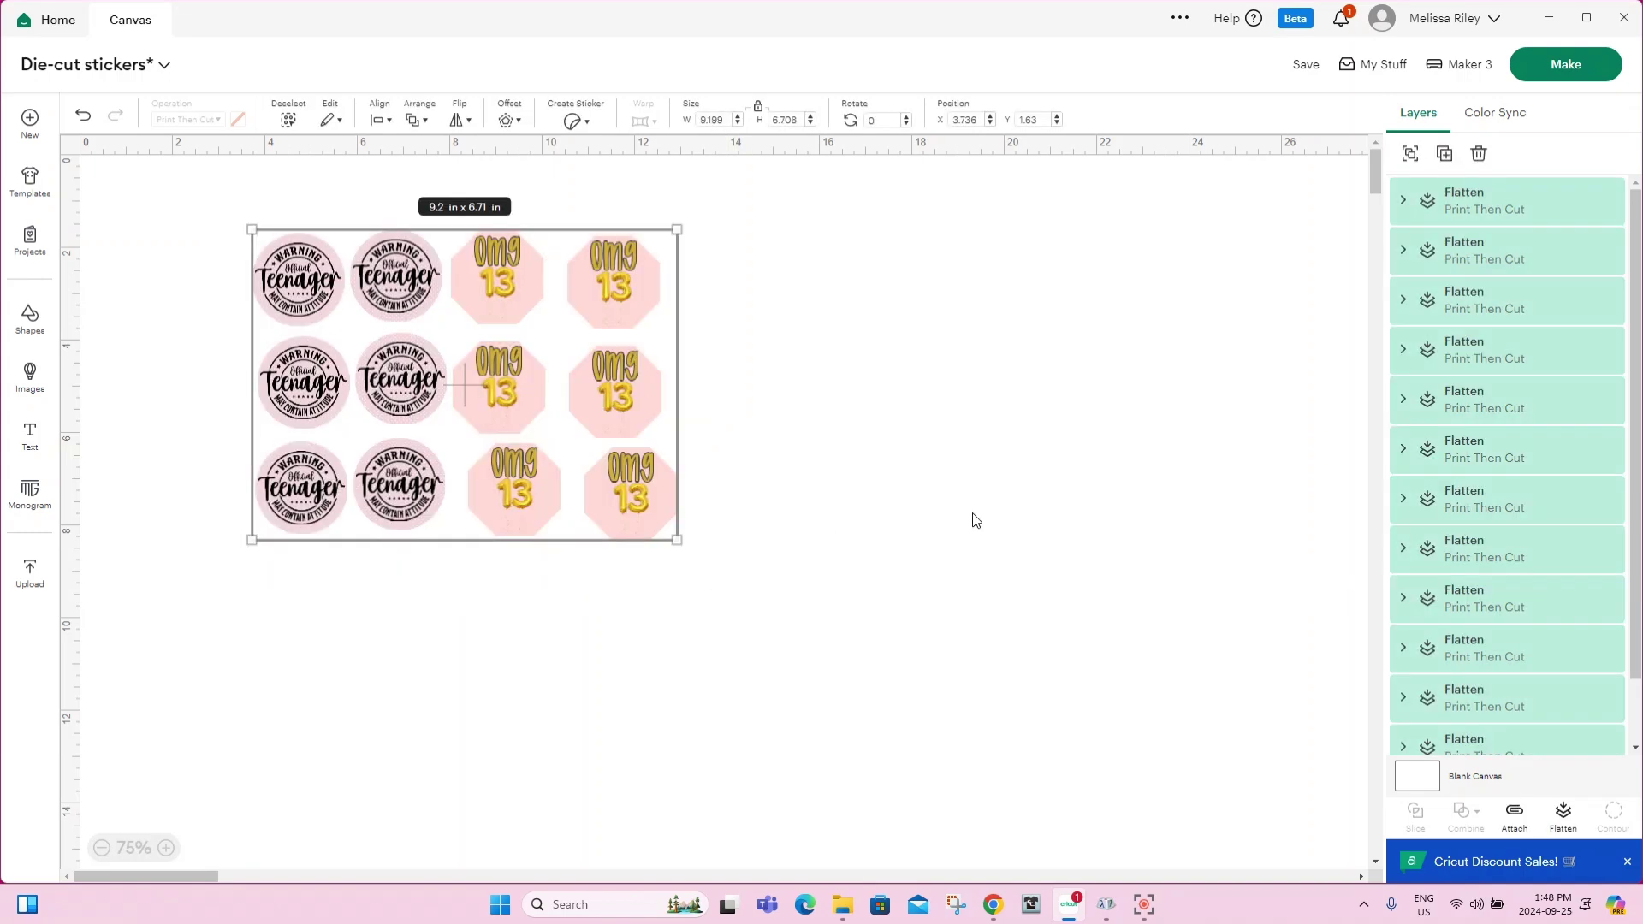
{"action": "left_click", "coordinate": [1573, 64]}
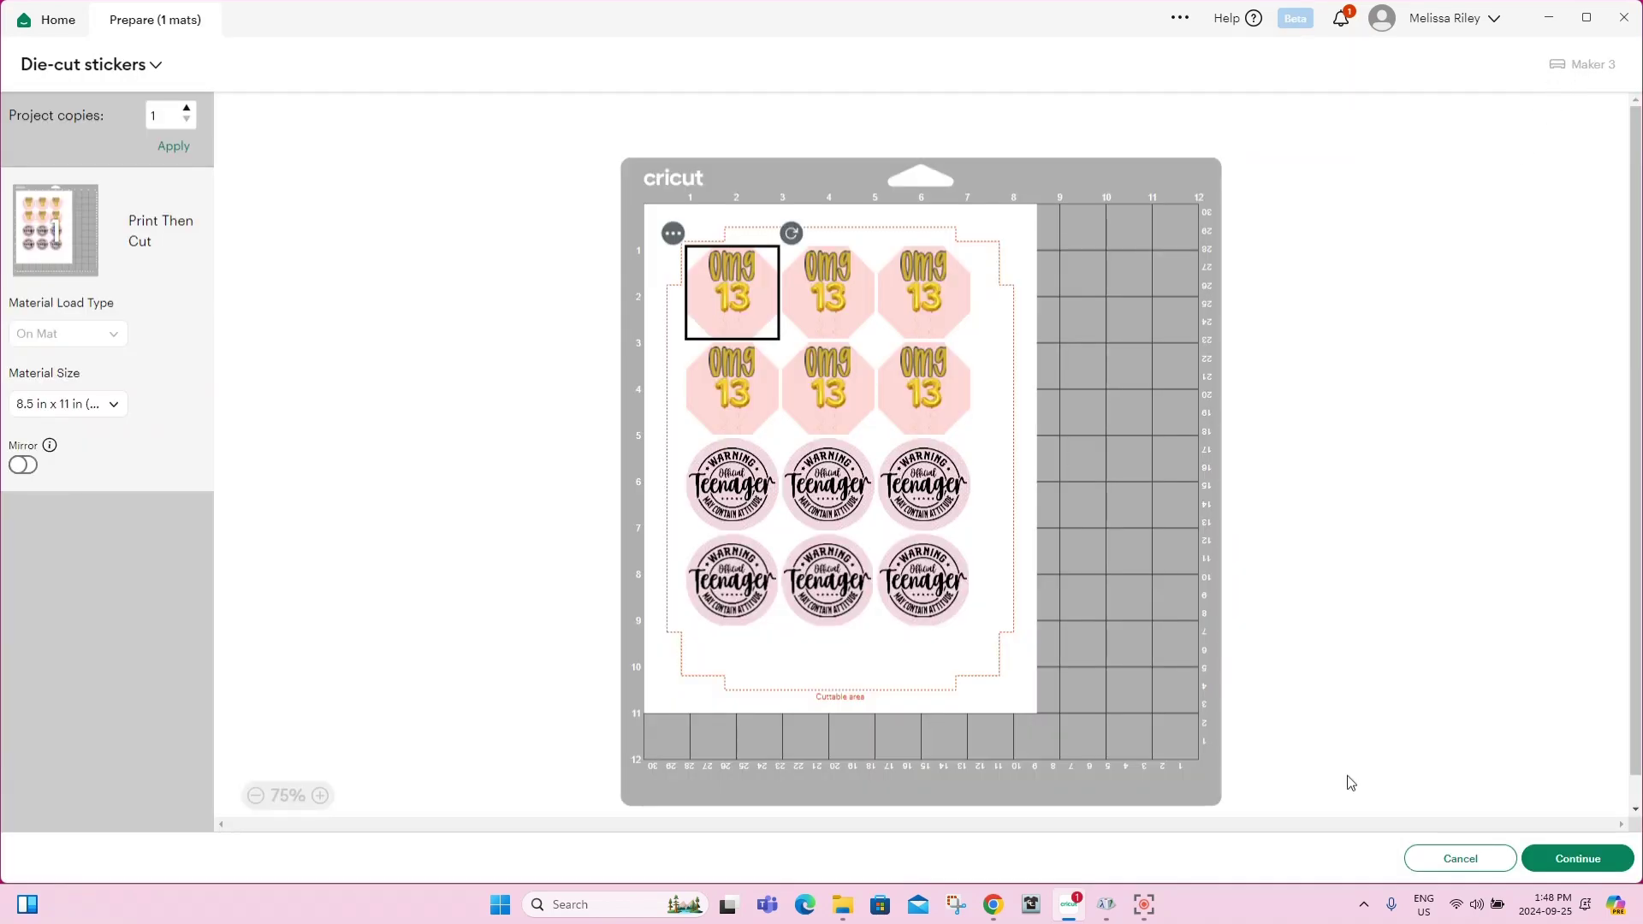
Print the sticker sheet on the HP ENVY 4510 series printer with Add Bleed turned off, and accept the print quality check.
{"action": "left_click", "coordinate": [1574, 860]}
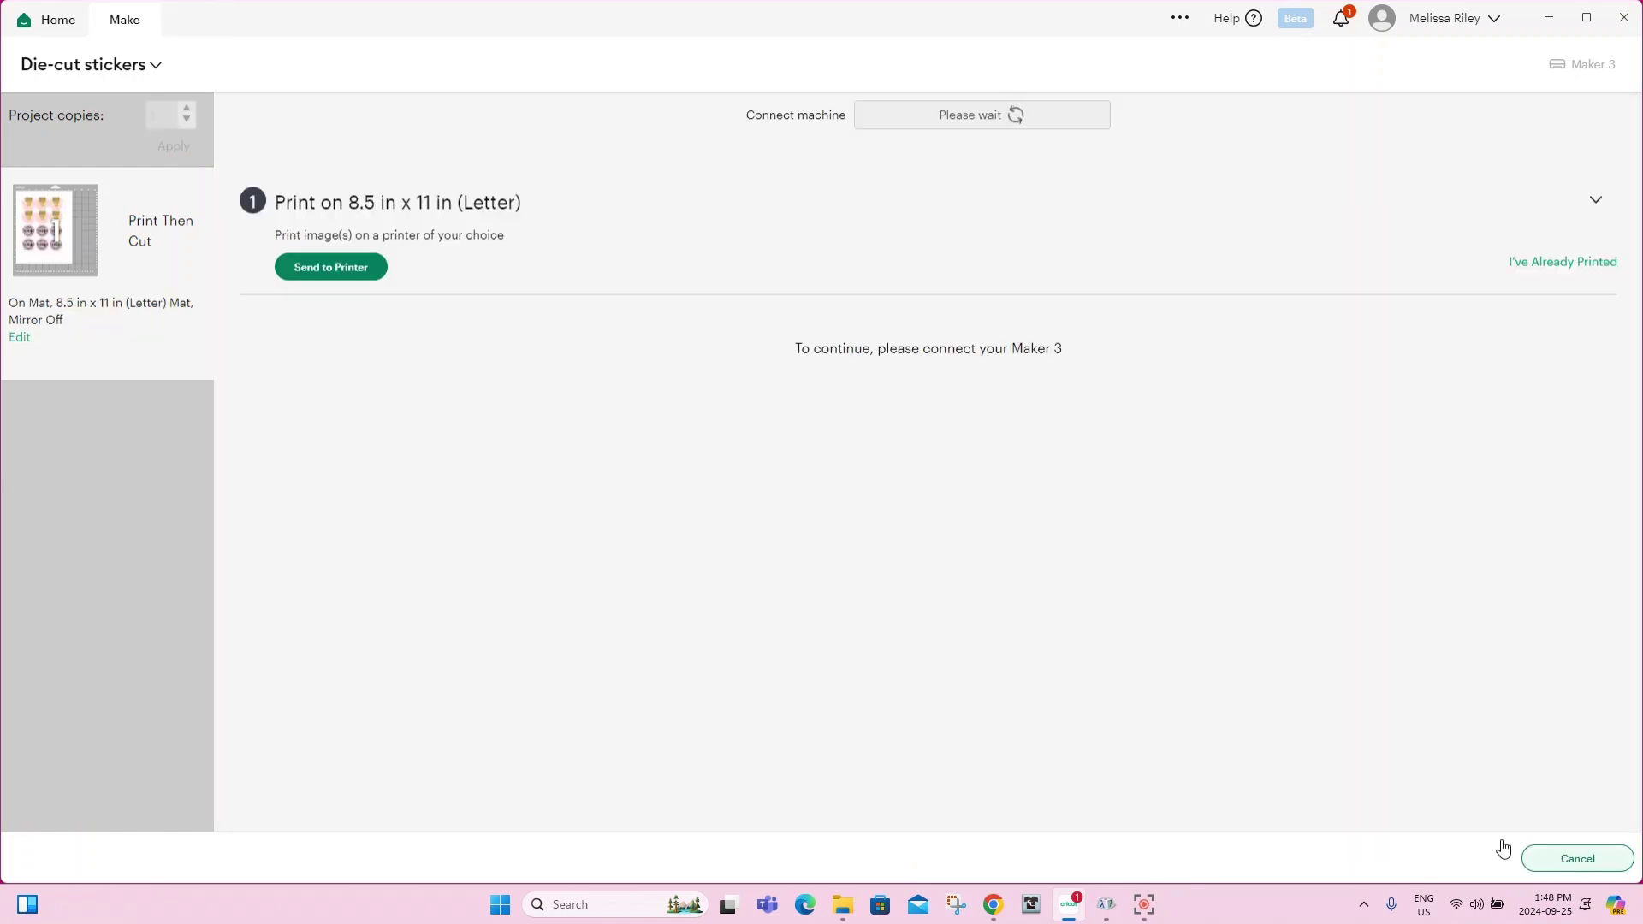
{"action": "left_click", "coordinate": [366, 272]}
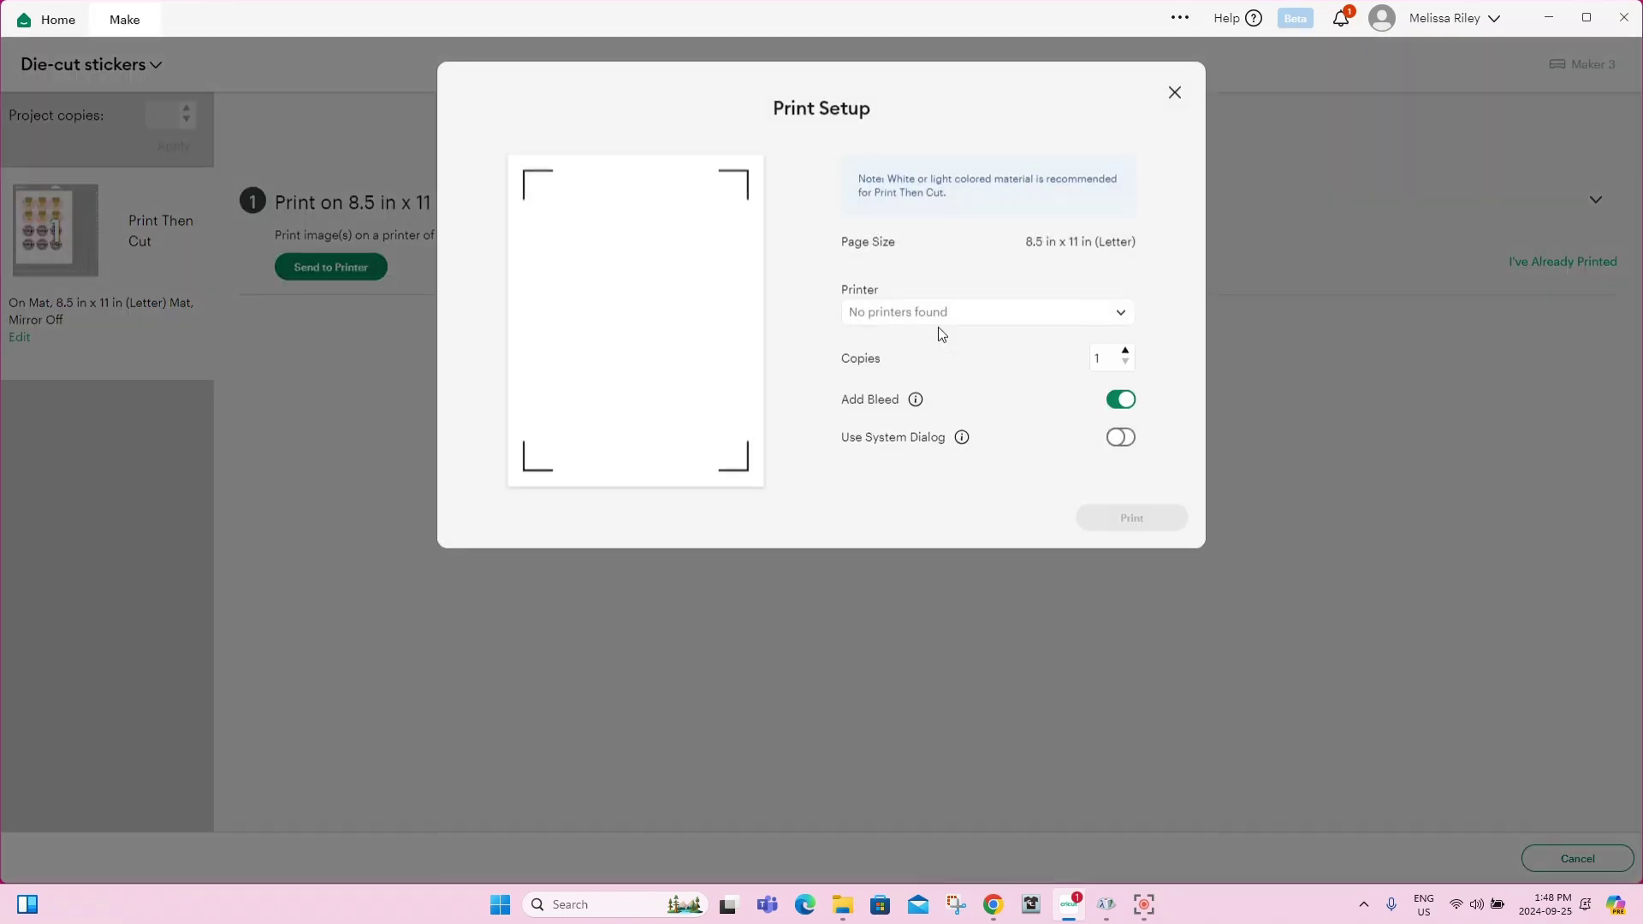
{"action": "left_click", "coordinate": [1108, 318]}
{"action": "left_click", "coordinate": [1109, 319]}
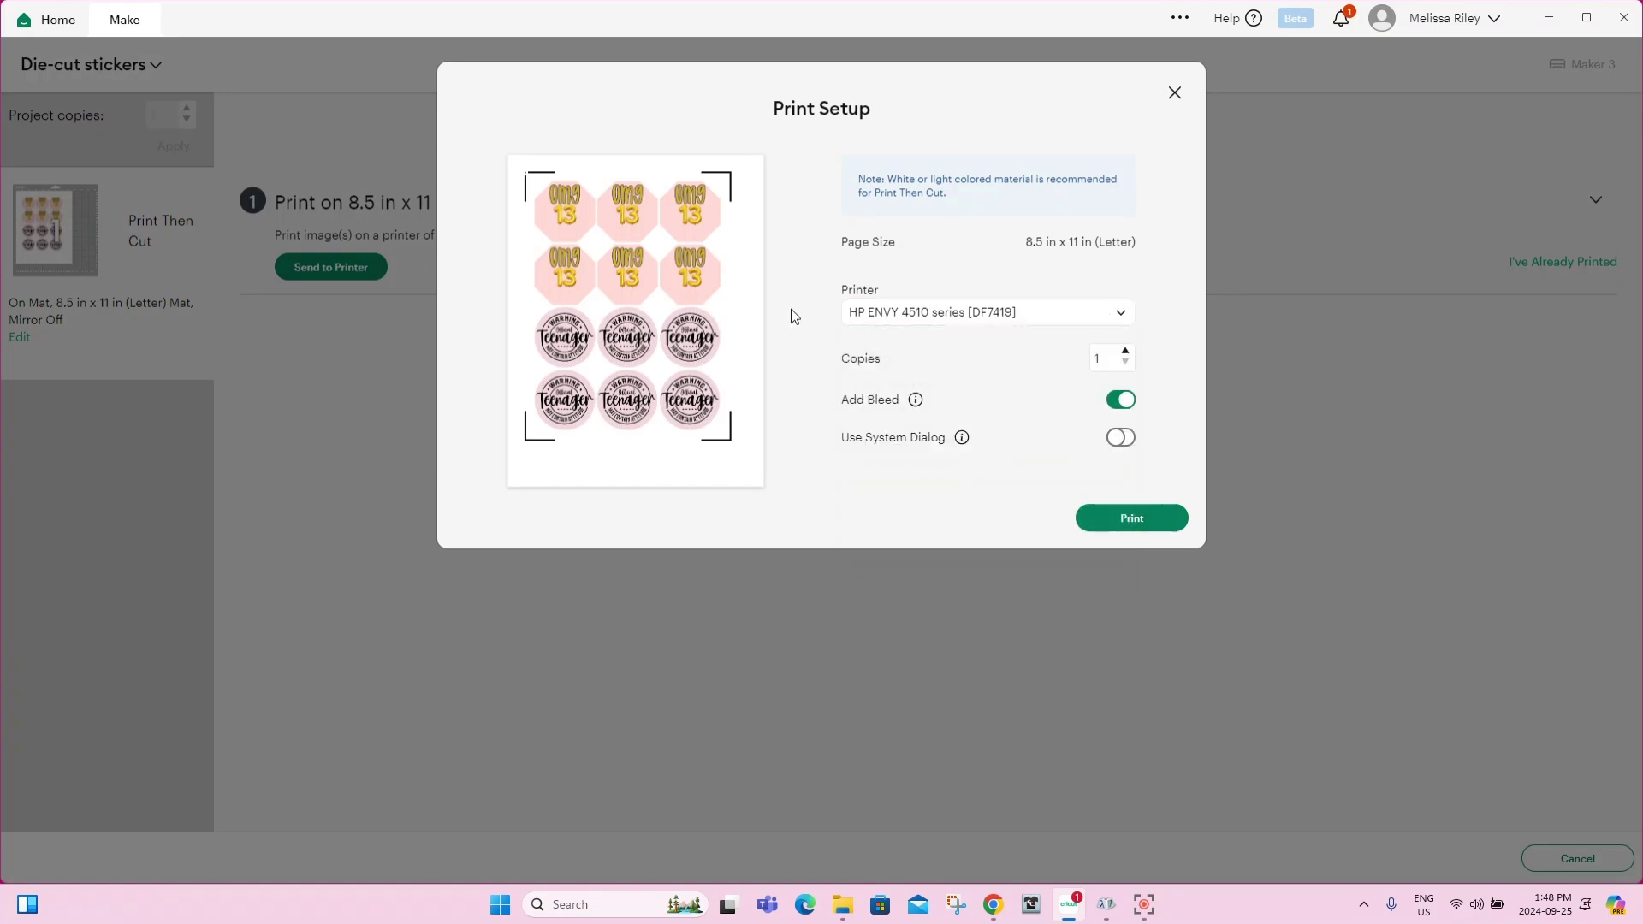
{"action": "left_click", "coordinate": [1128, 402]}
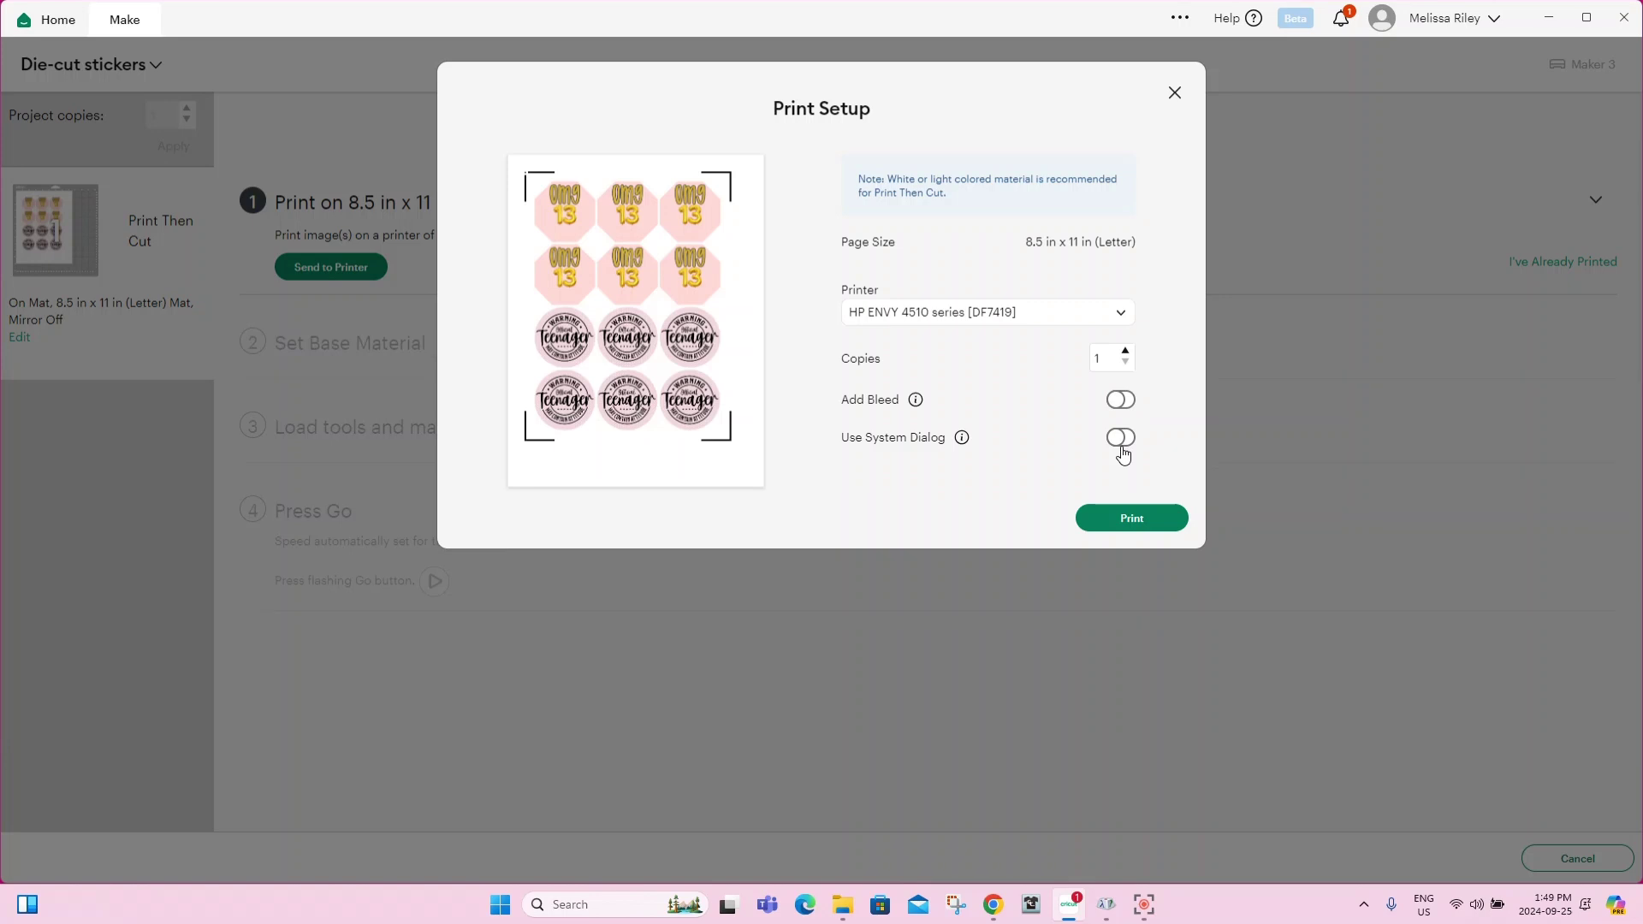
{"action": "left_click", "coordinate": [1131, 518]}
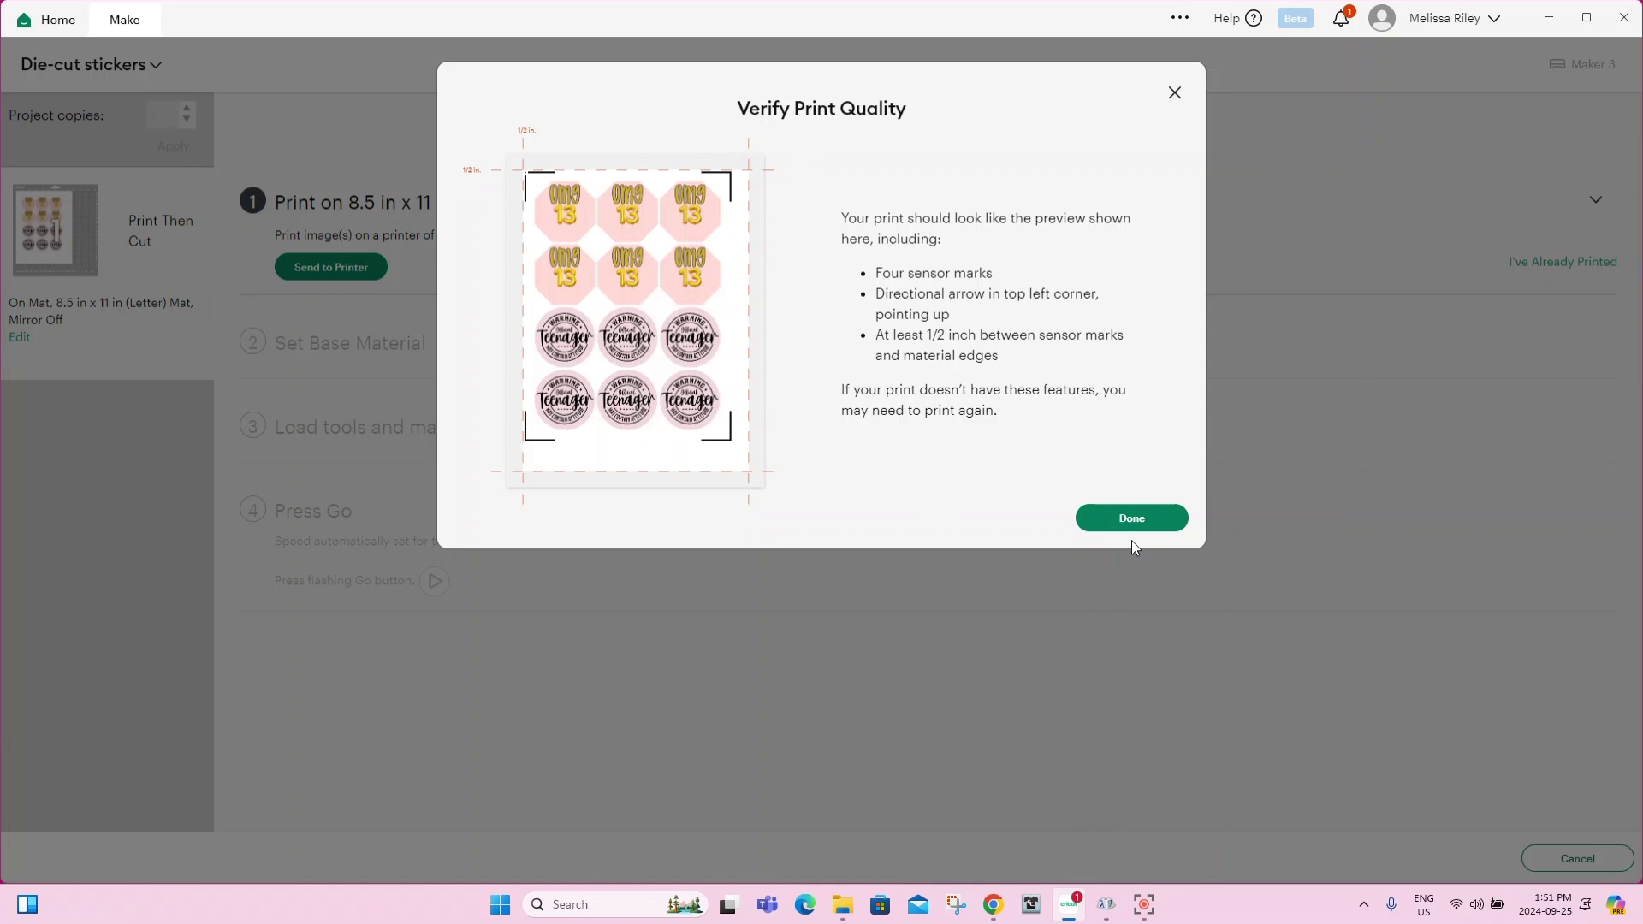
{"action": "left_click", "coordinate": [1132, 517]}
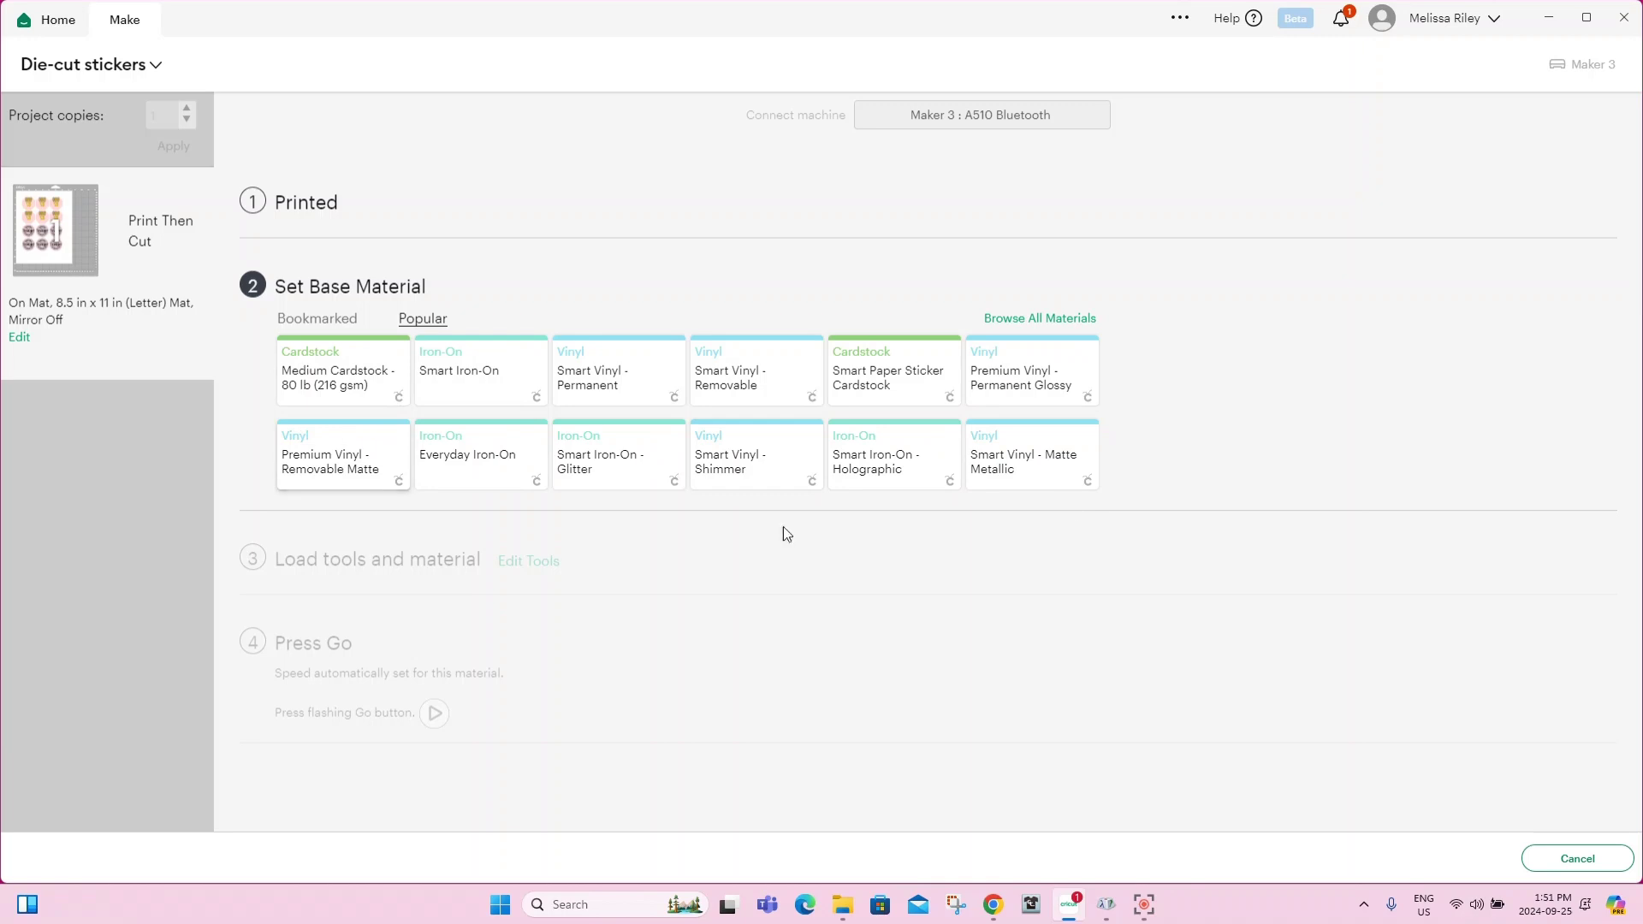
Set the base material to Printable Sticker Paper, White (Green Liner Printing), with the cutting pressure set to More.
{"action": "left_click", "coordinate": [1024, 317]}
{"action": "left_click", "coordinate": [1050, 142]}
{"action": "type", "text": "STICKER"}
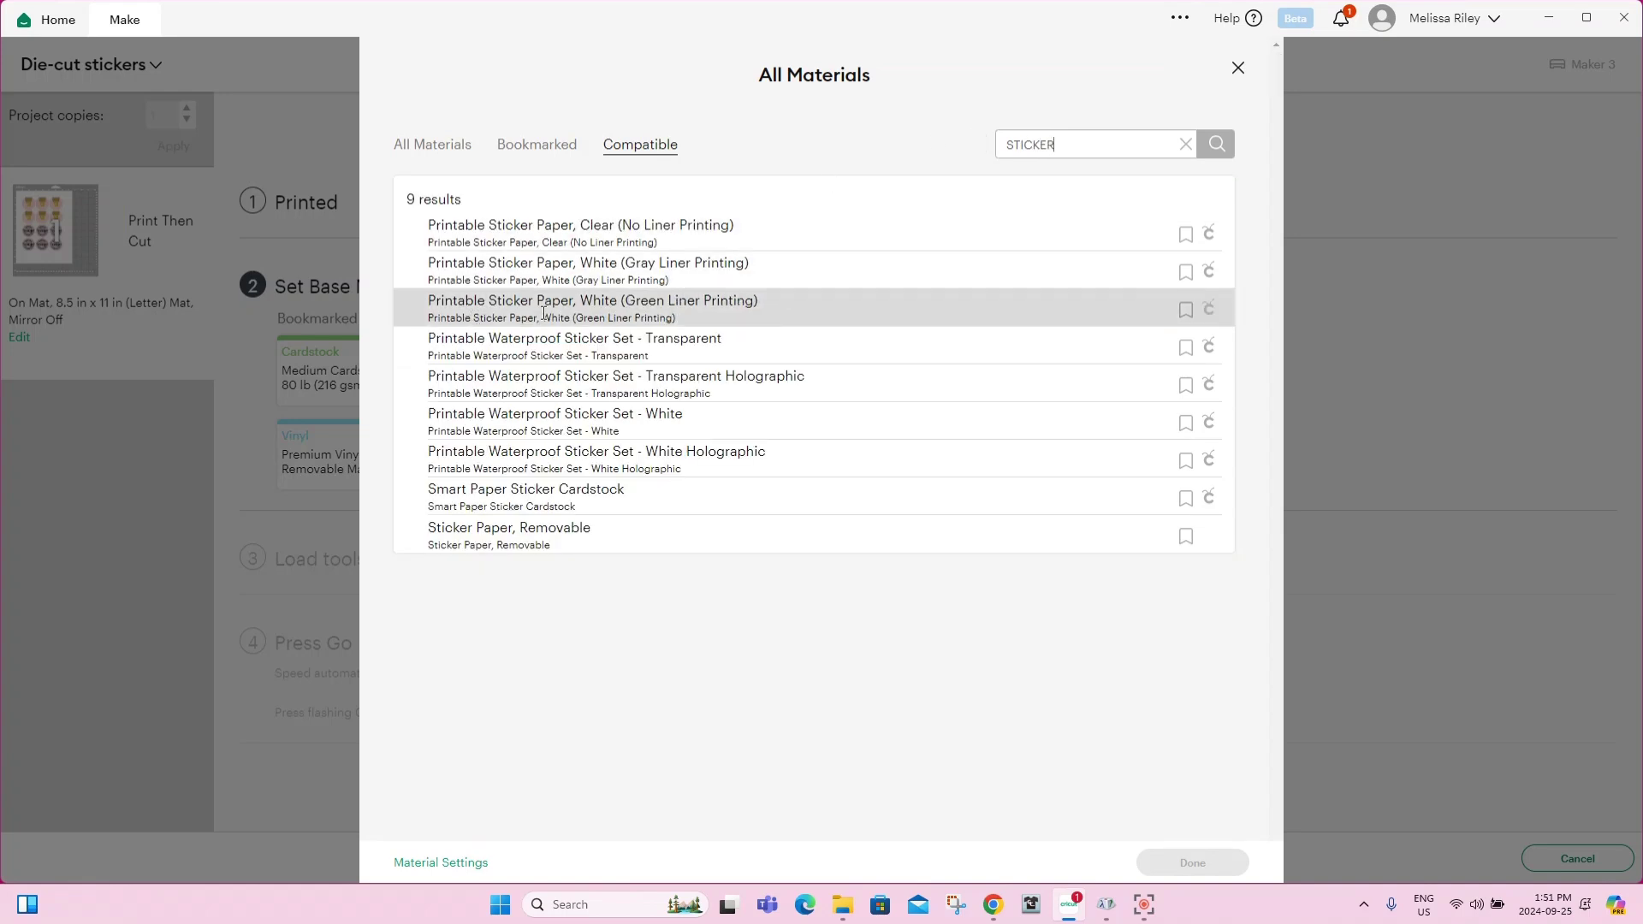
{"action": "left_click", "coordinate": [701, 311]}
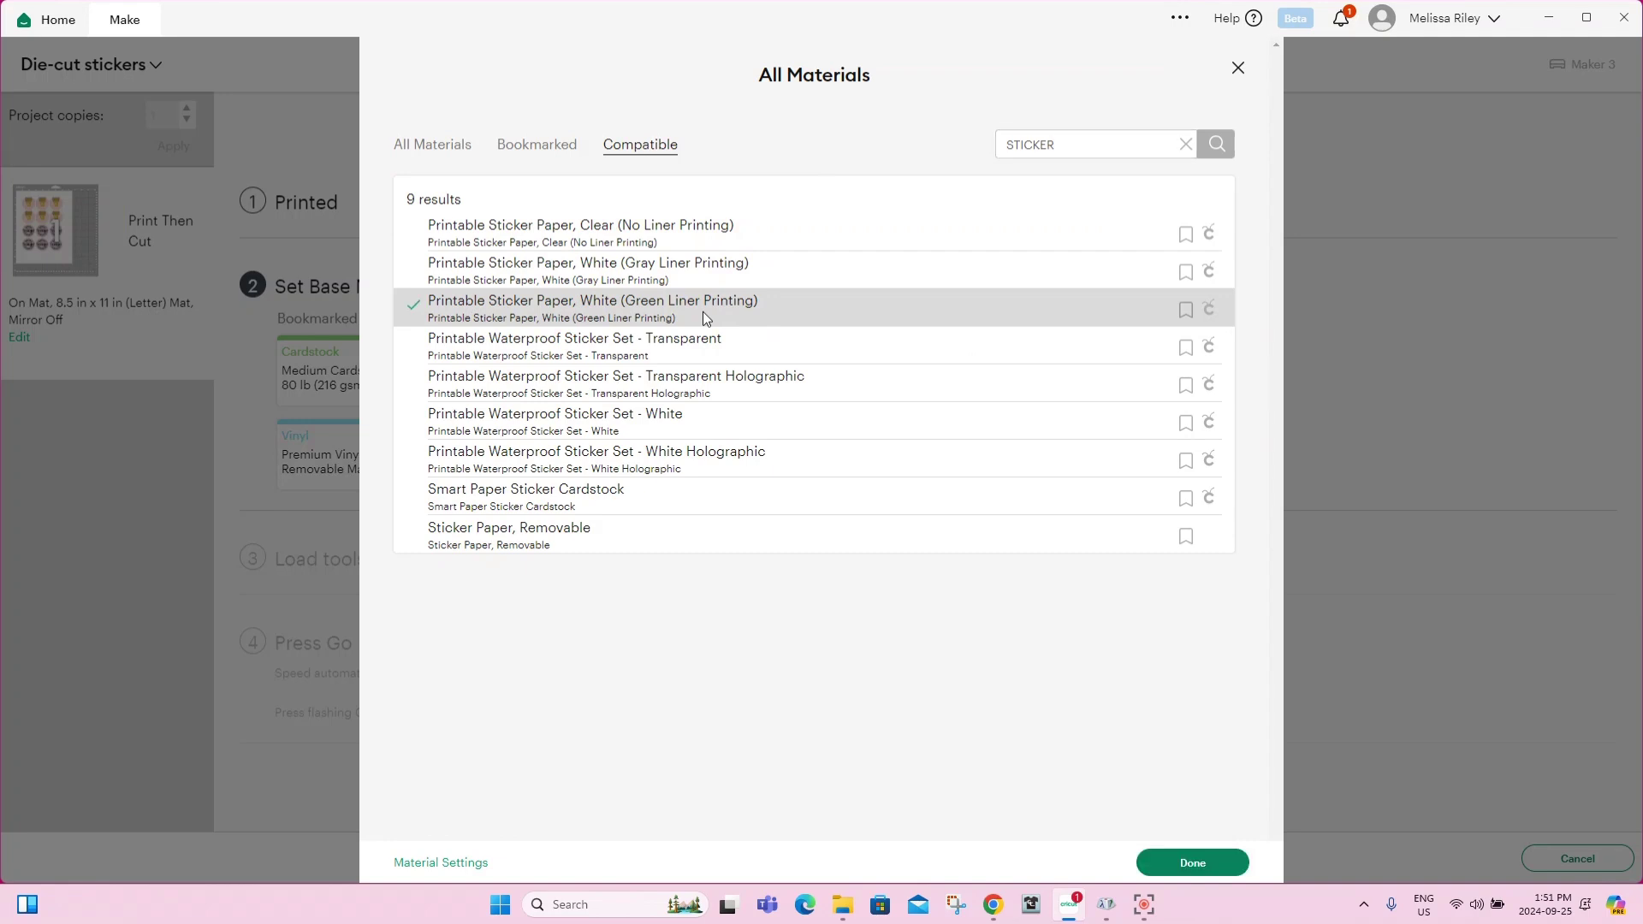
{"action": "left_click", "coordinate": [1202, 861]}
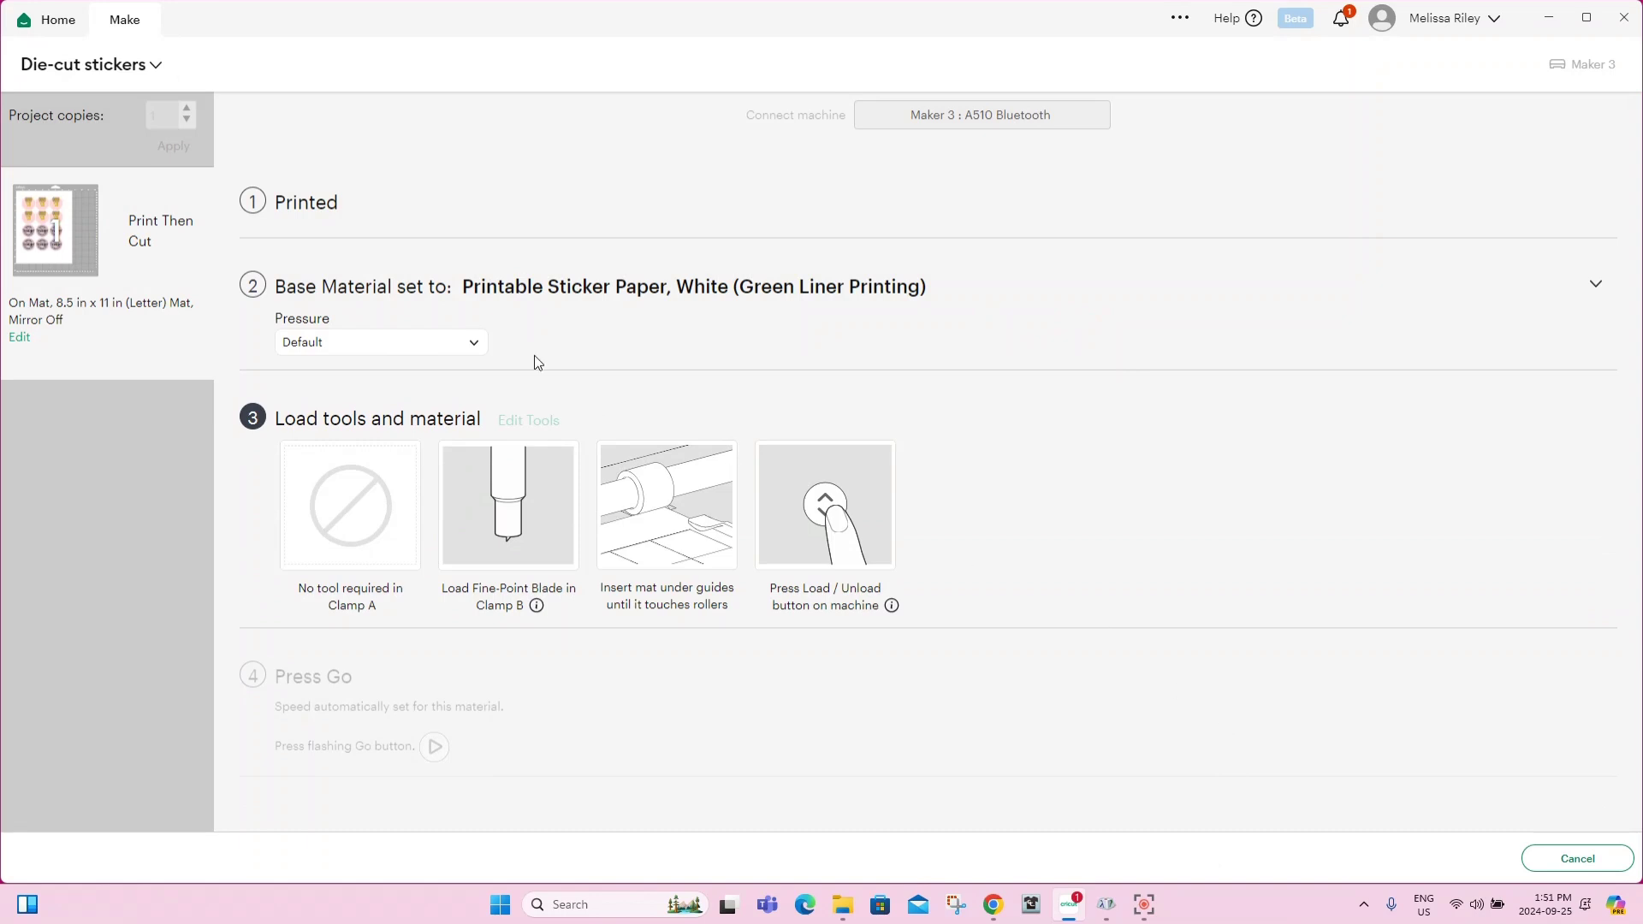
{"action": "left_click", "coordinate": [458, 346]}
{"action": "left_click", "coordinate": [318, 385]}
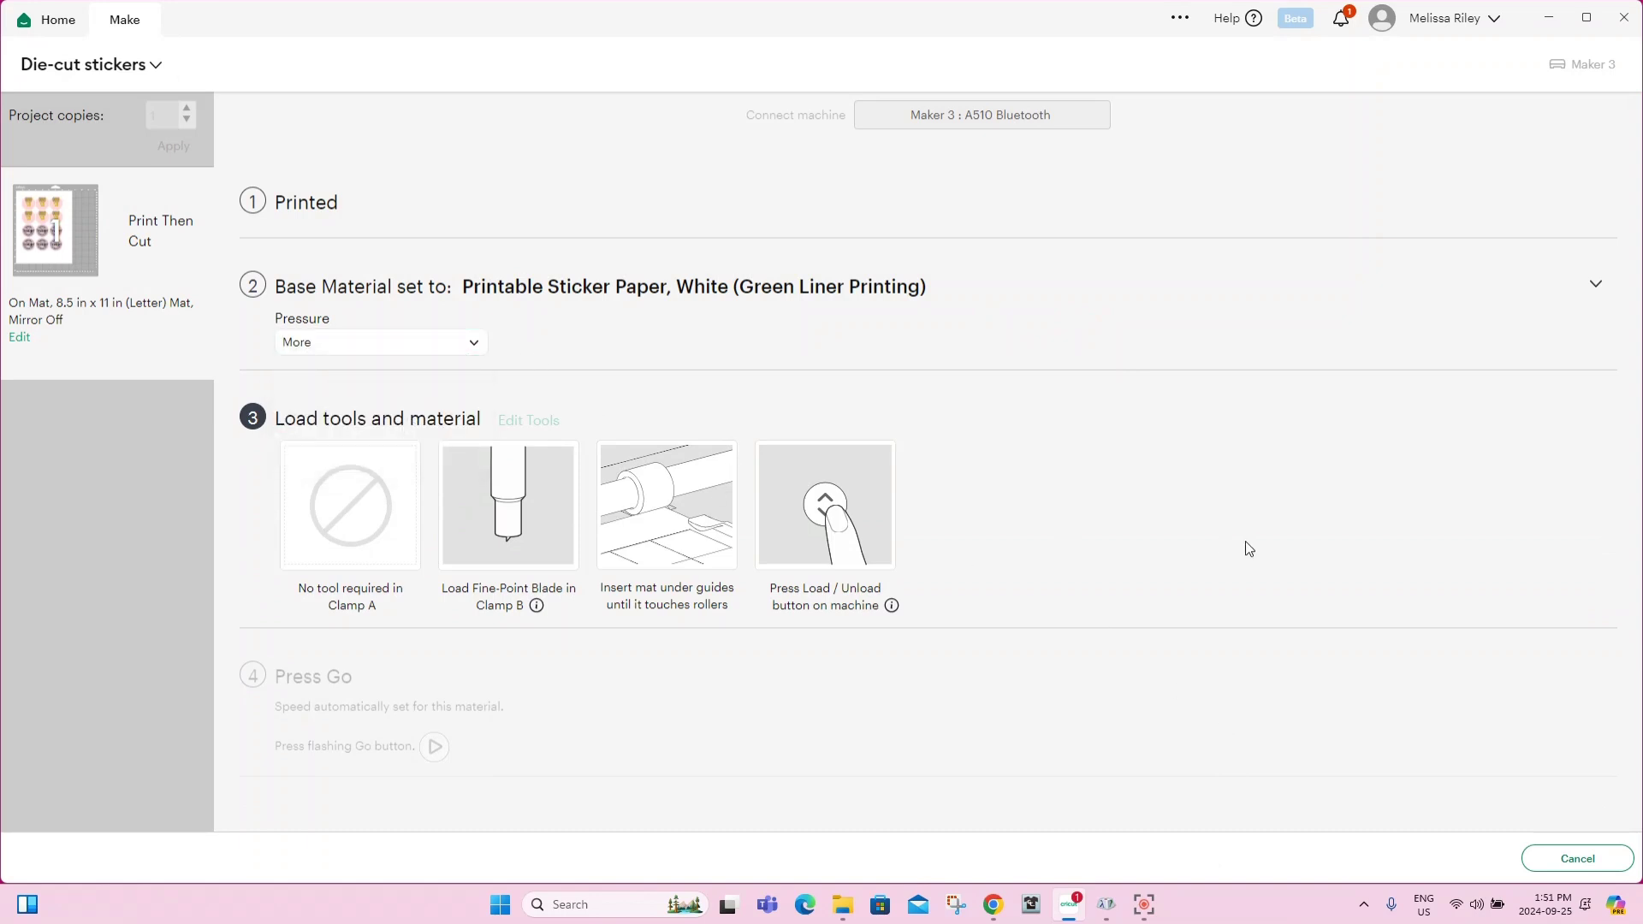